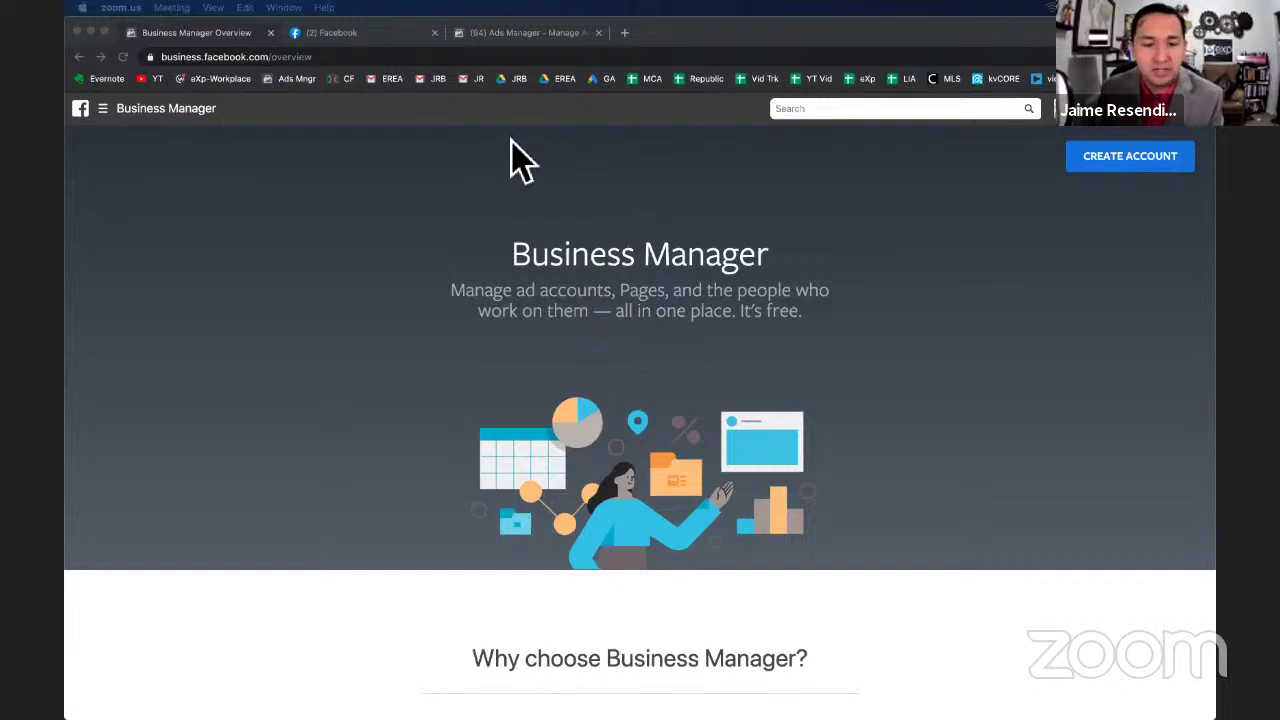
# Switch Chrome from the Business Manager overview tab to the Facebook home feed tab.
pyautogui.click(338, 42)
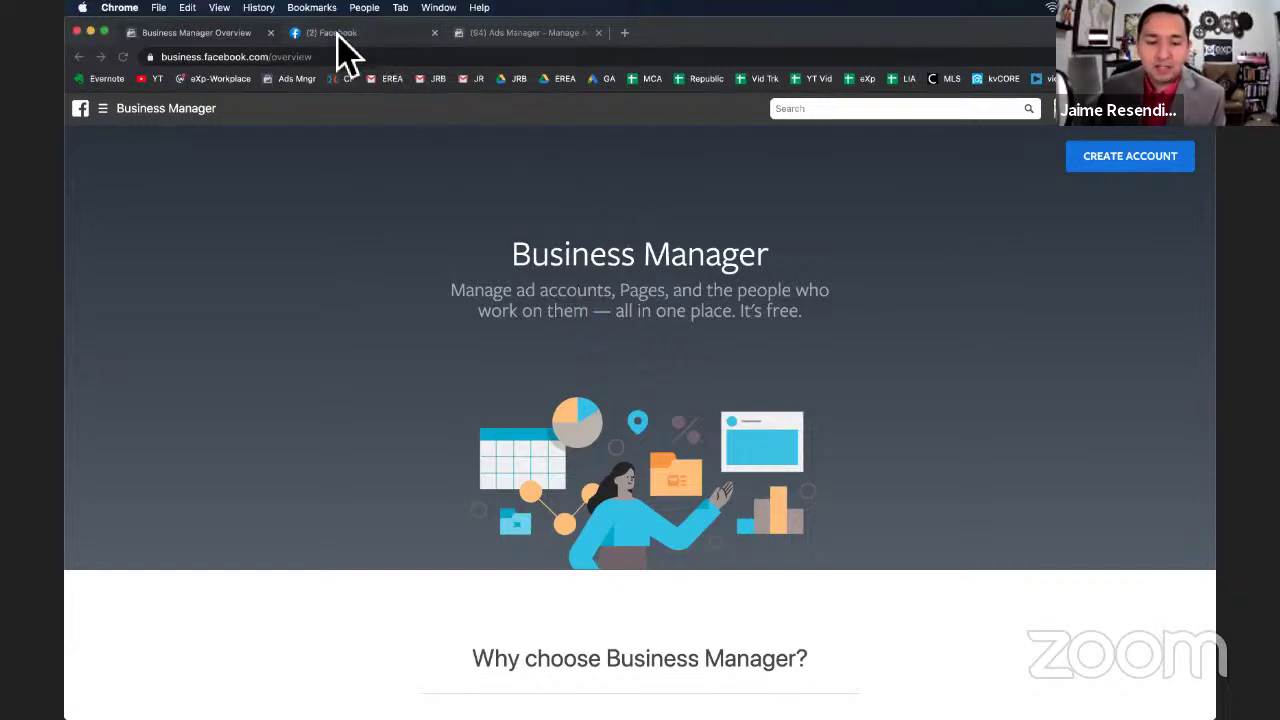
pyautogui.click(338, 38)
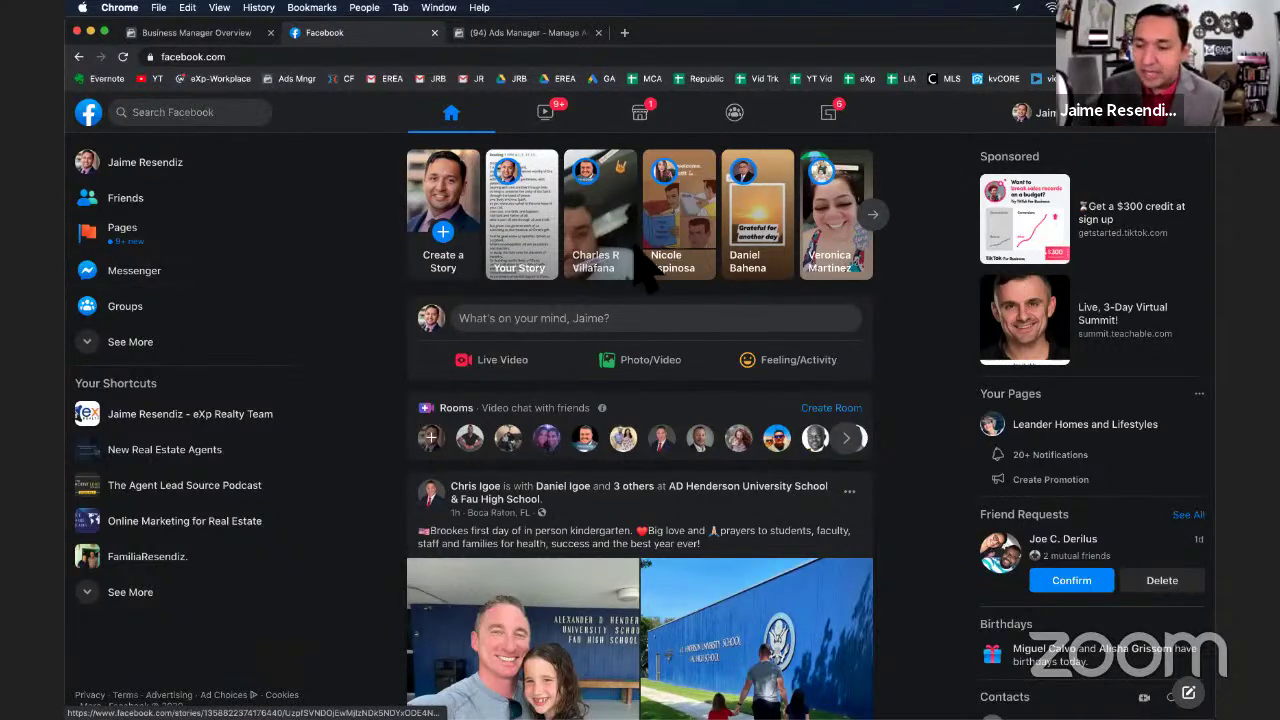
# Open Facebook's Create menu, then flip between the Ads Manager and Business Manager tabs.
pyautogui.click(1105, 130)
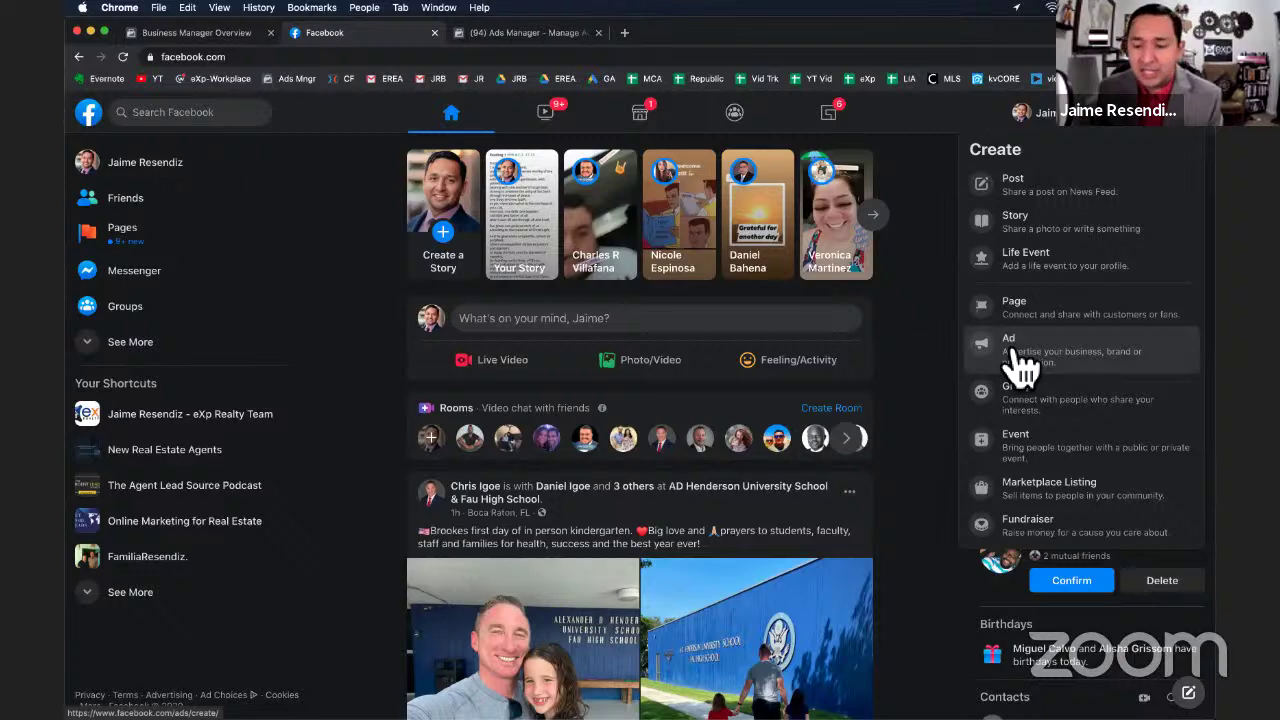
pyautogui.click(532, 32)
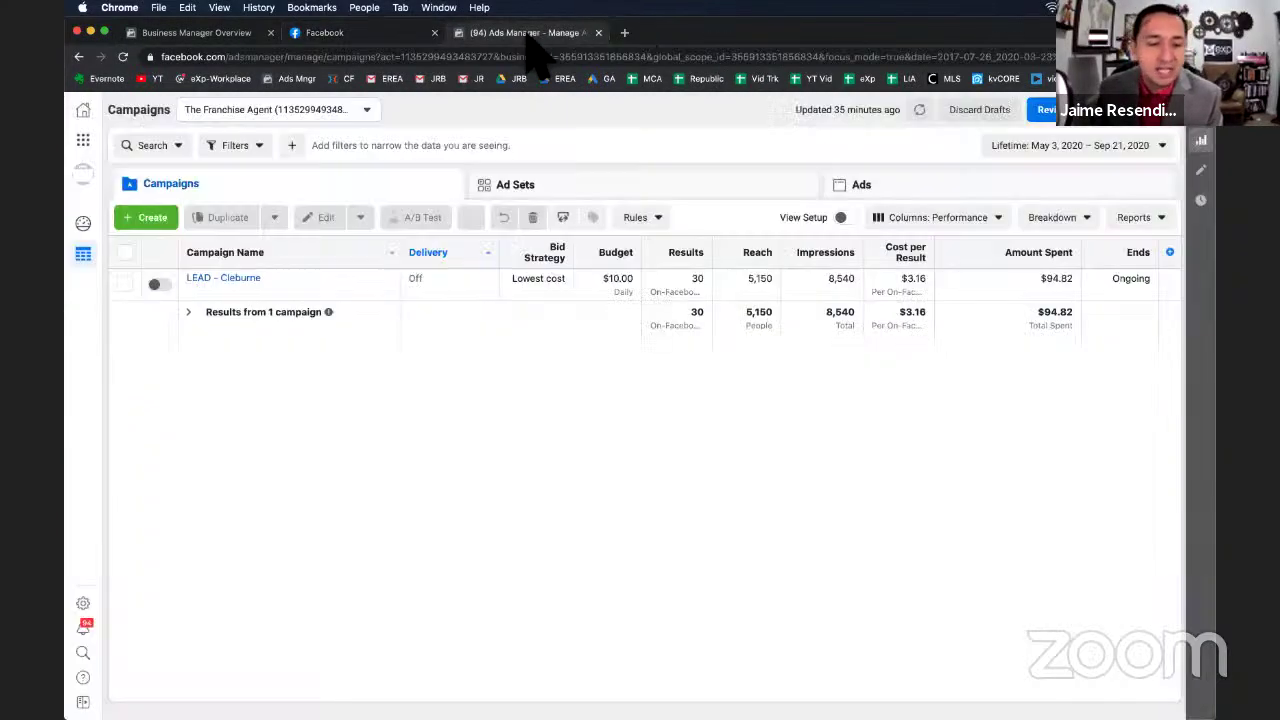
pyautogui.click(222, 33)
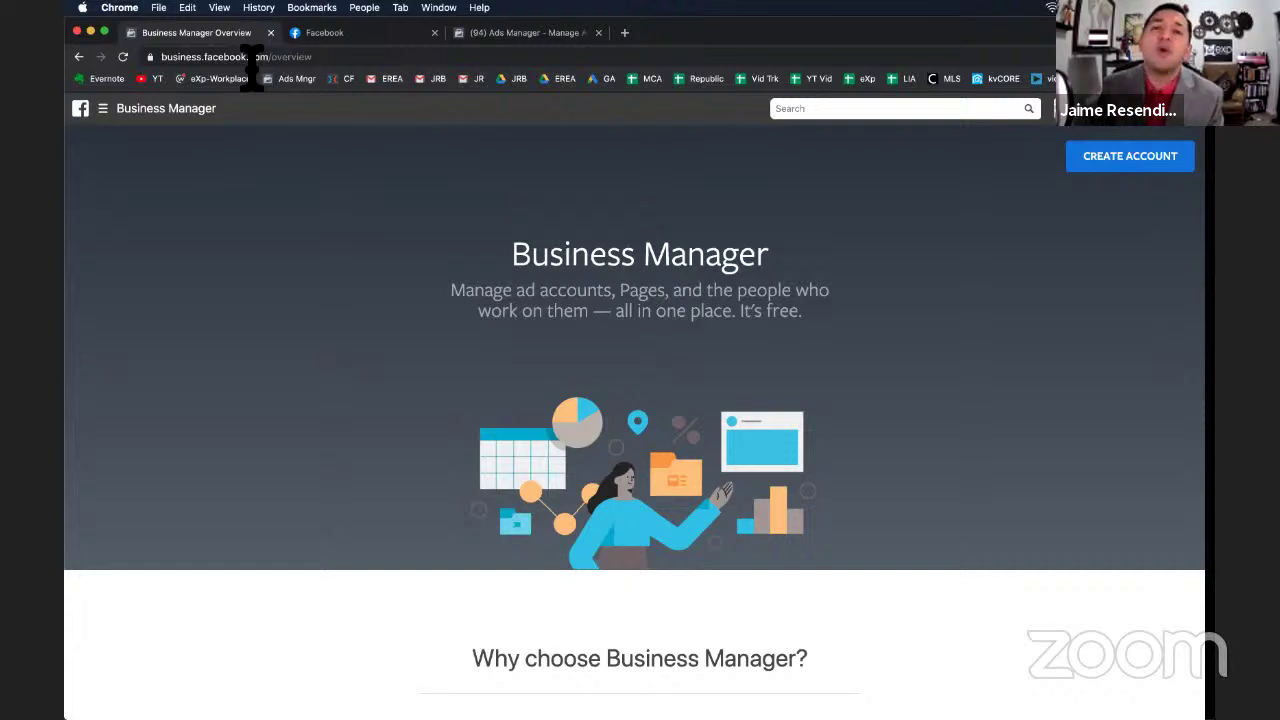
pyautogui.click(512, 35)
pyautogui.click(200, 33)
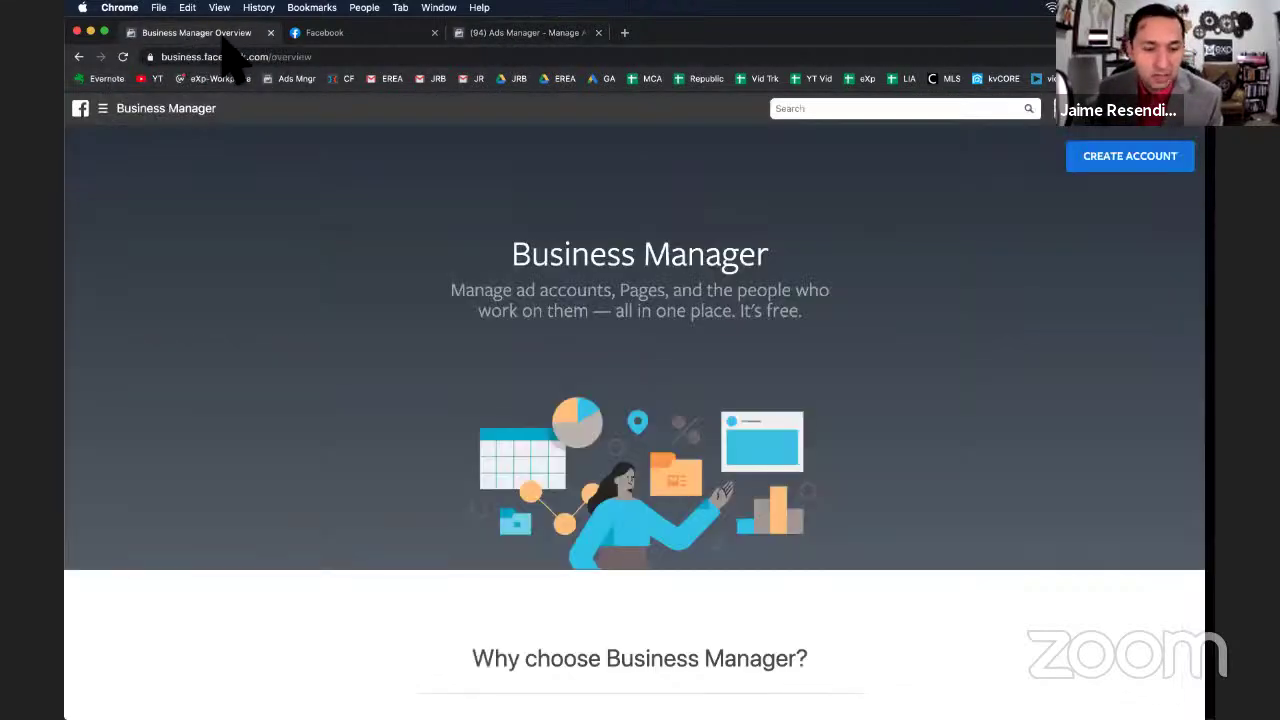
# Check the Business Manager address and shortcuts, then settle on the Ads Manager campaigns list.
pyautogui.click(312, 57)
pyautogui.click(312, 58)
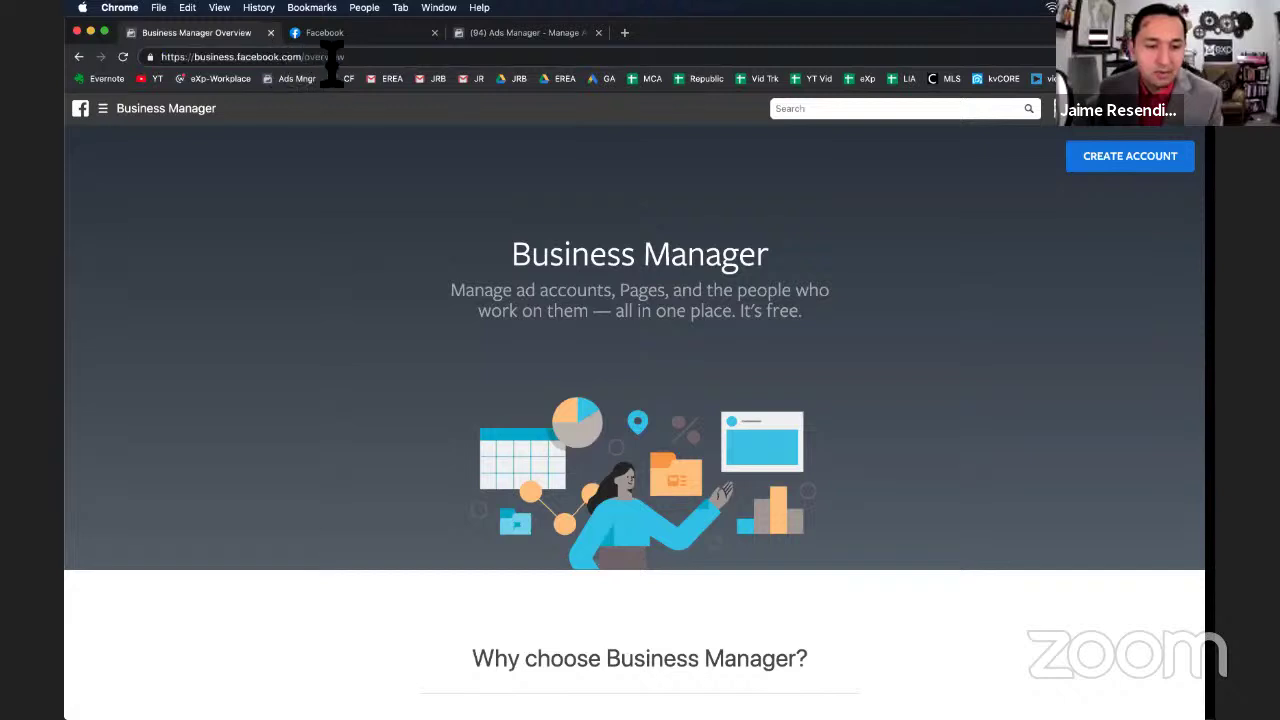
pyautogui.click(103, 109)
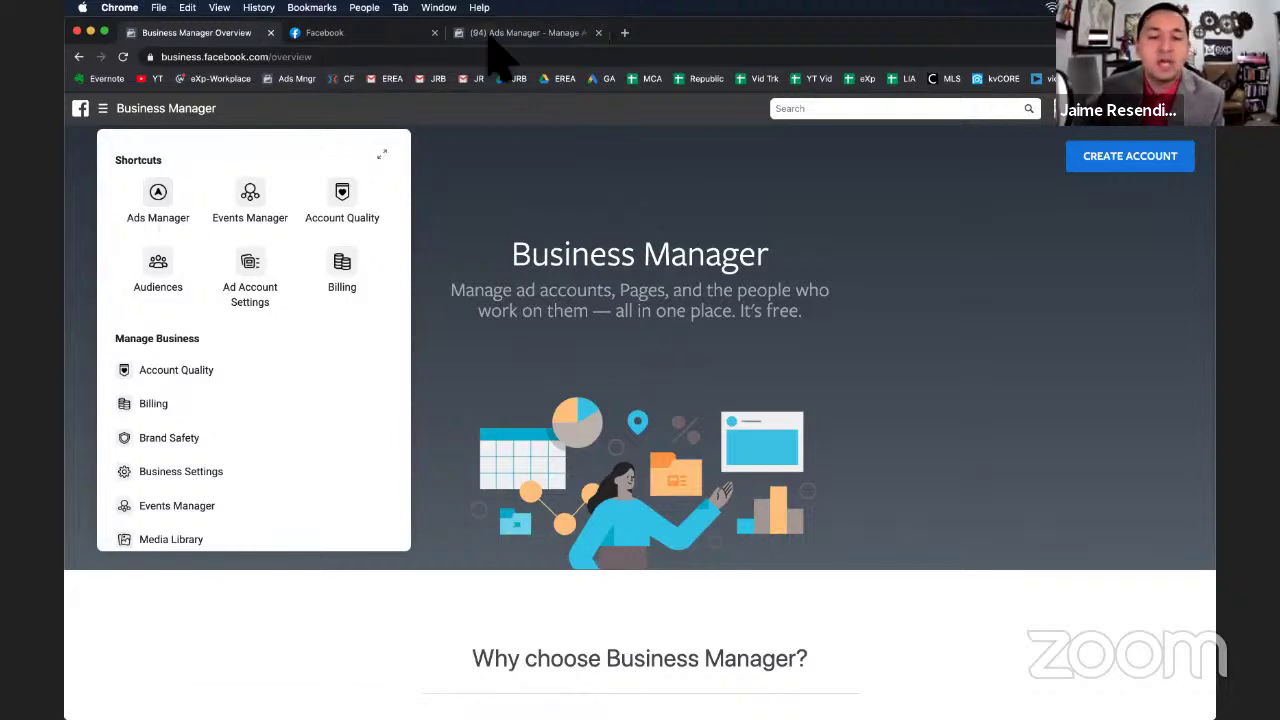
pyautogui.click(372, 40)
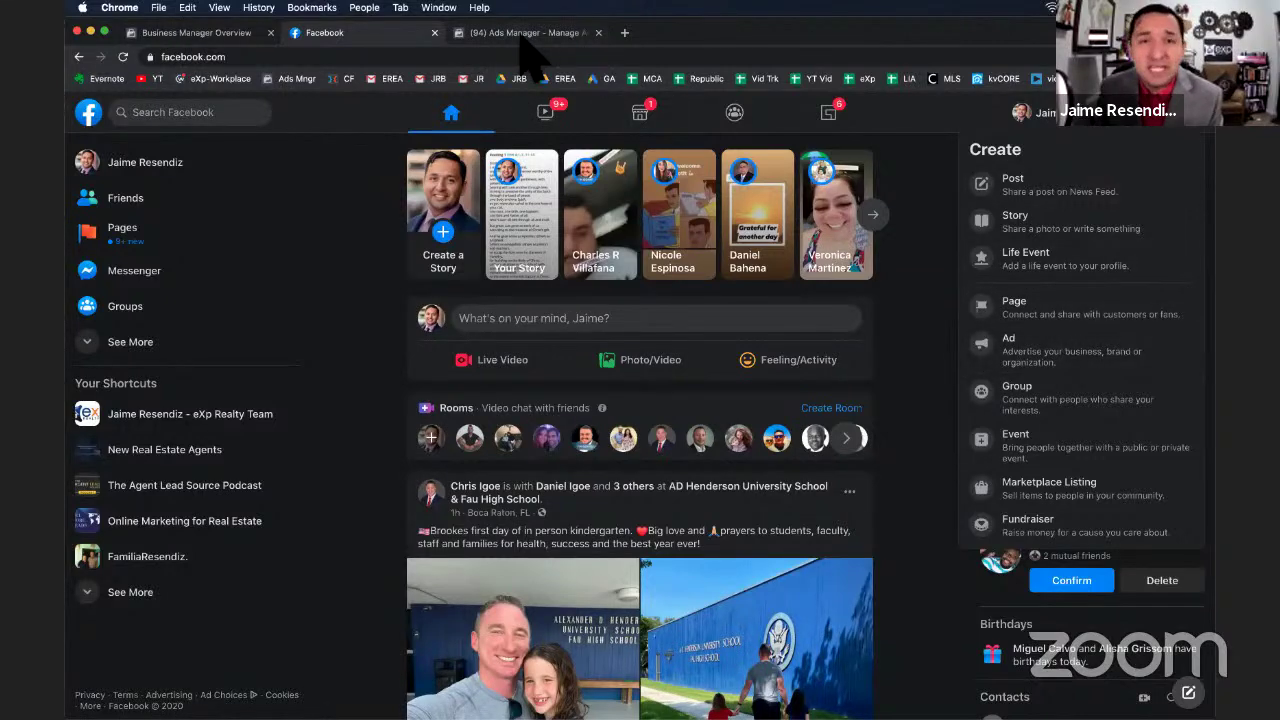
pyautogui.click(527, 33)
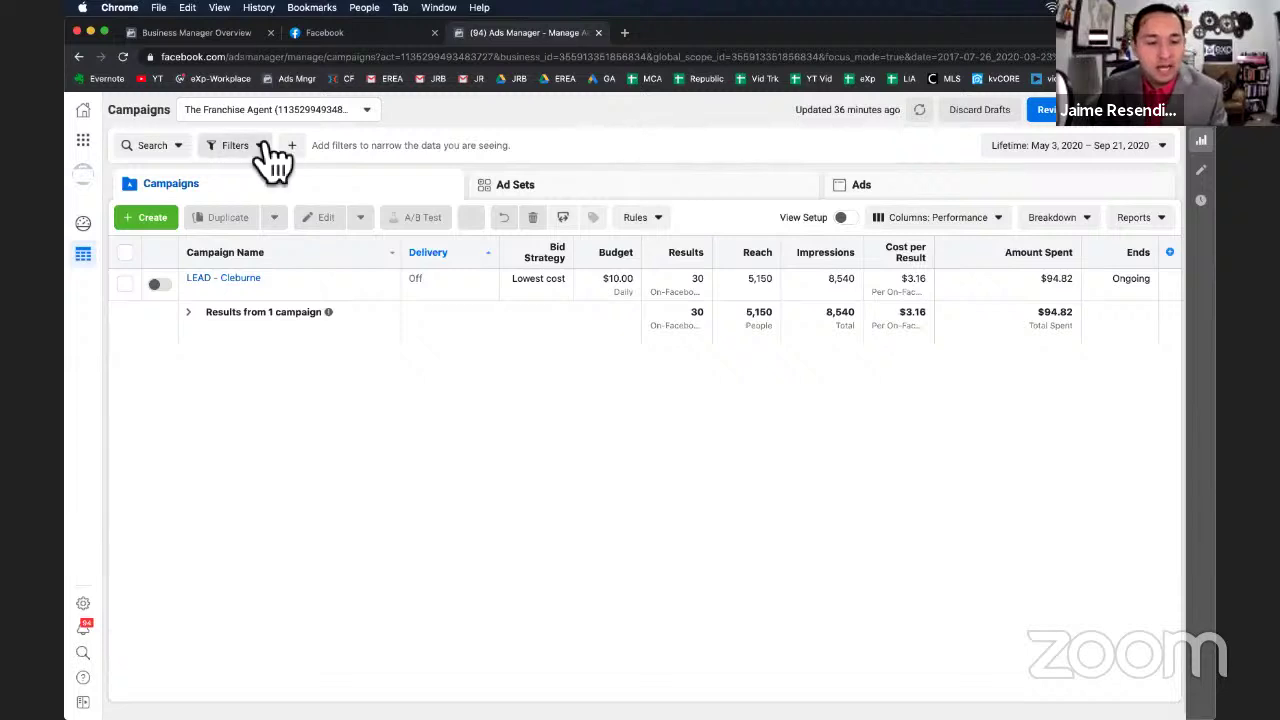
# Create a new campaign with the Lead generation objective.
pyautogui.click(155, 222)
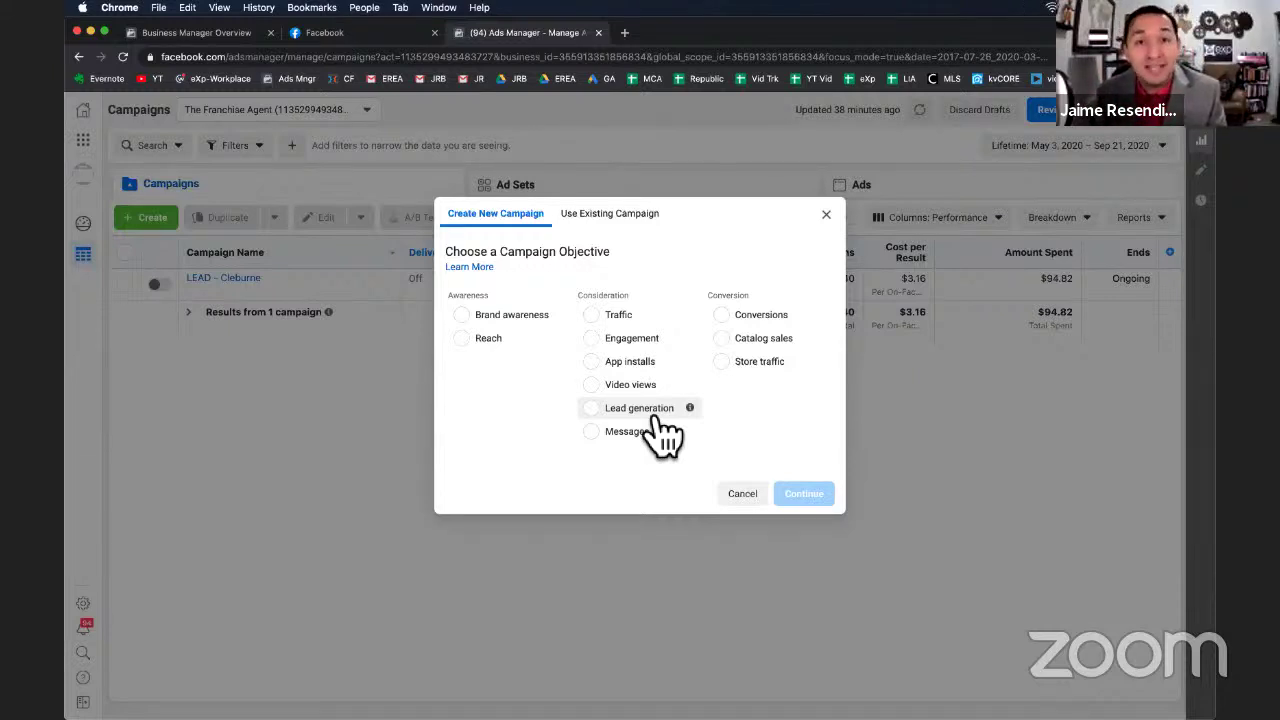
pyautogui.click(652, 418)
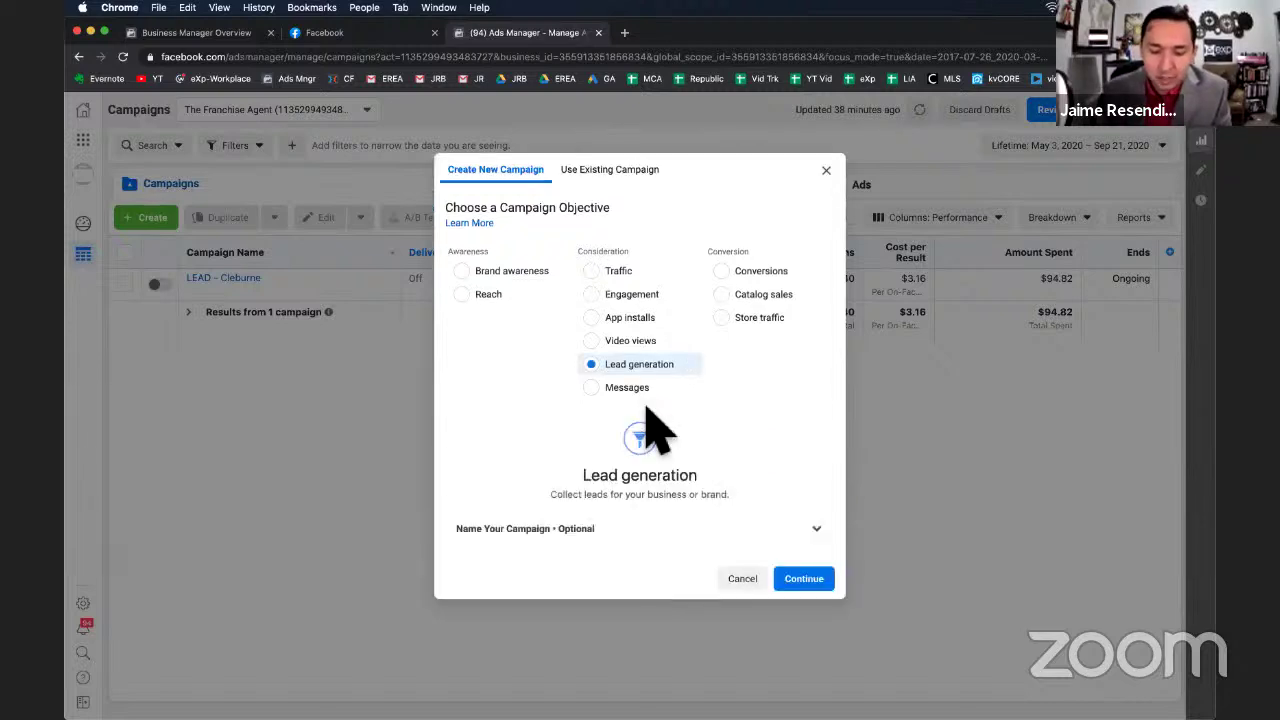
pyautogui.click(804, 578)
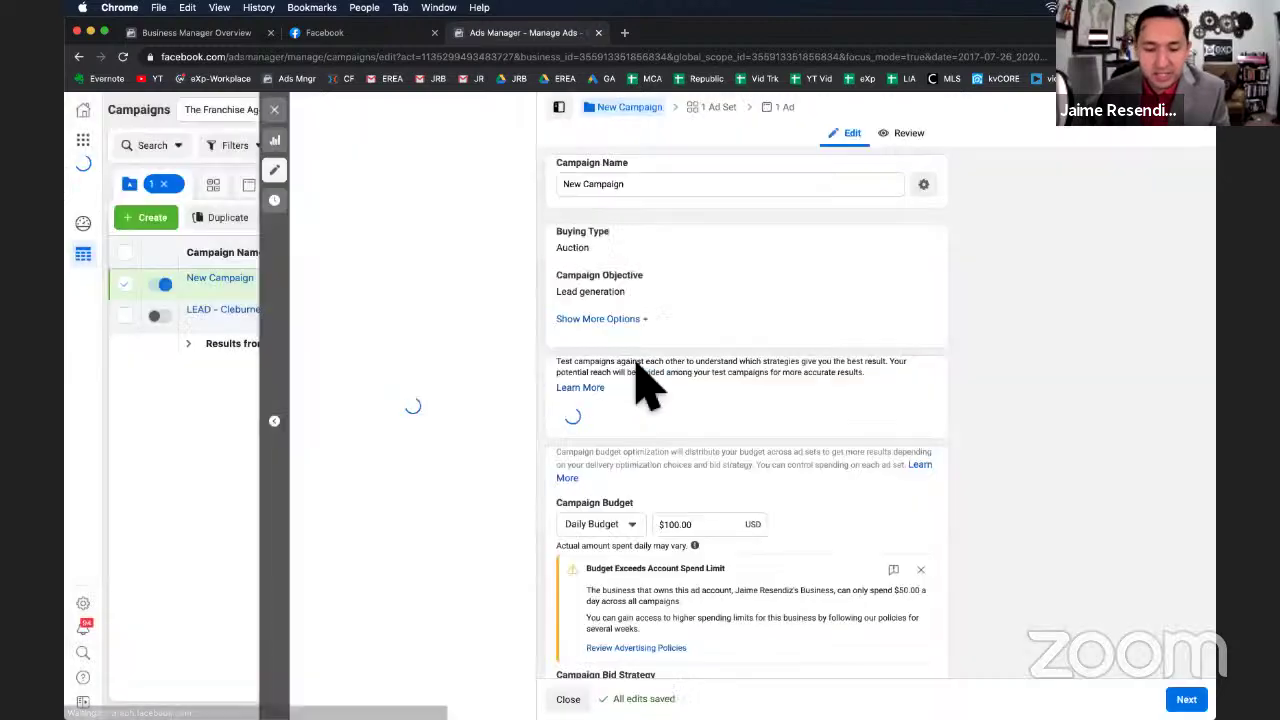
# Replace the default name 'New Campaign' with text beginning 'LEAD -'.
pyautogui.click(601, 186)
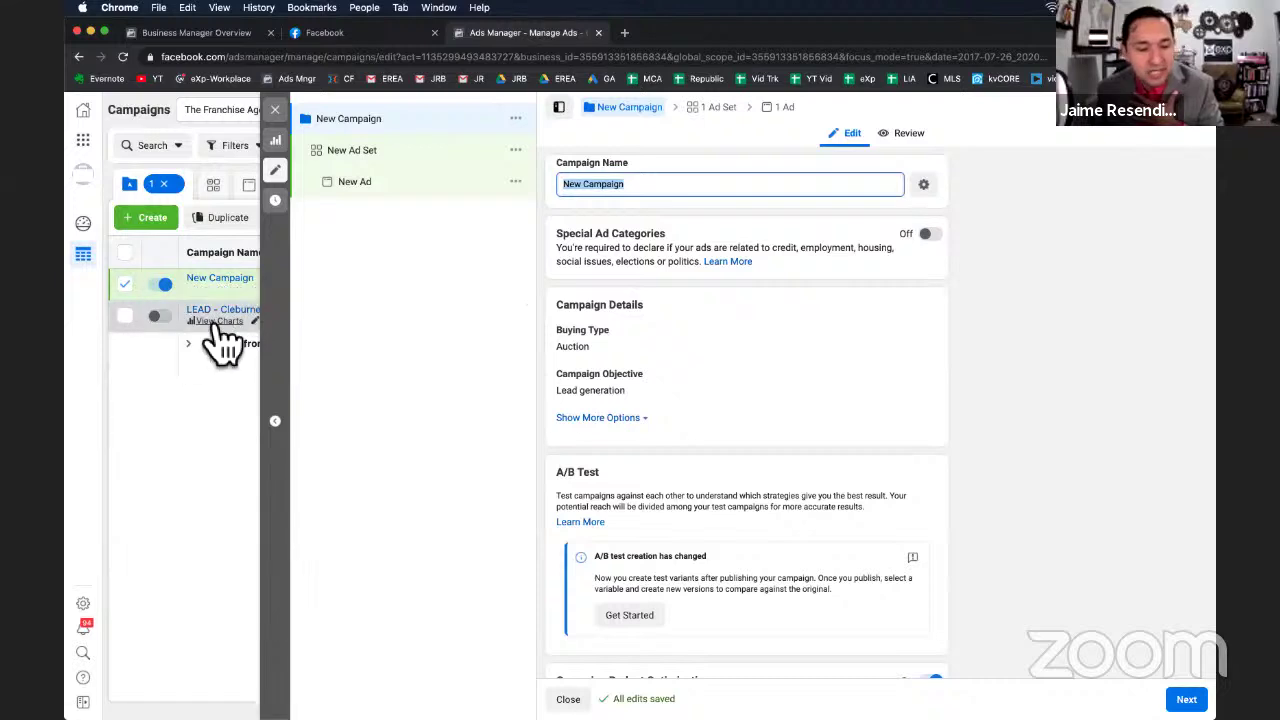
pyautogui.write('LEAD - AD')
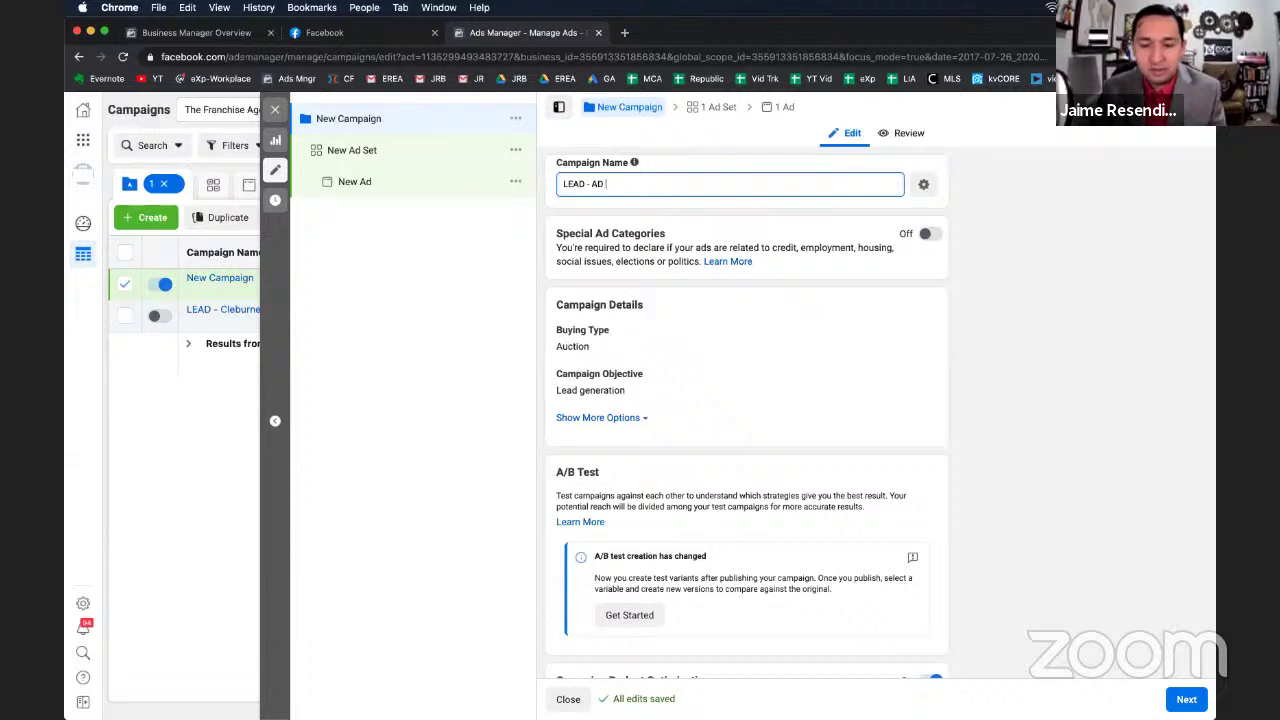
# Edit the campaign name to read 'LEAD - ZILLOW - JUST LISTED'.
pyautogui.write('SET - AD')
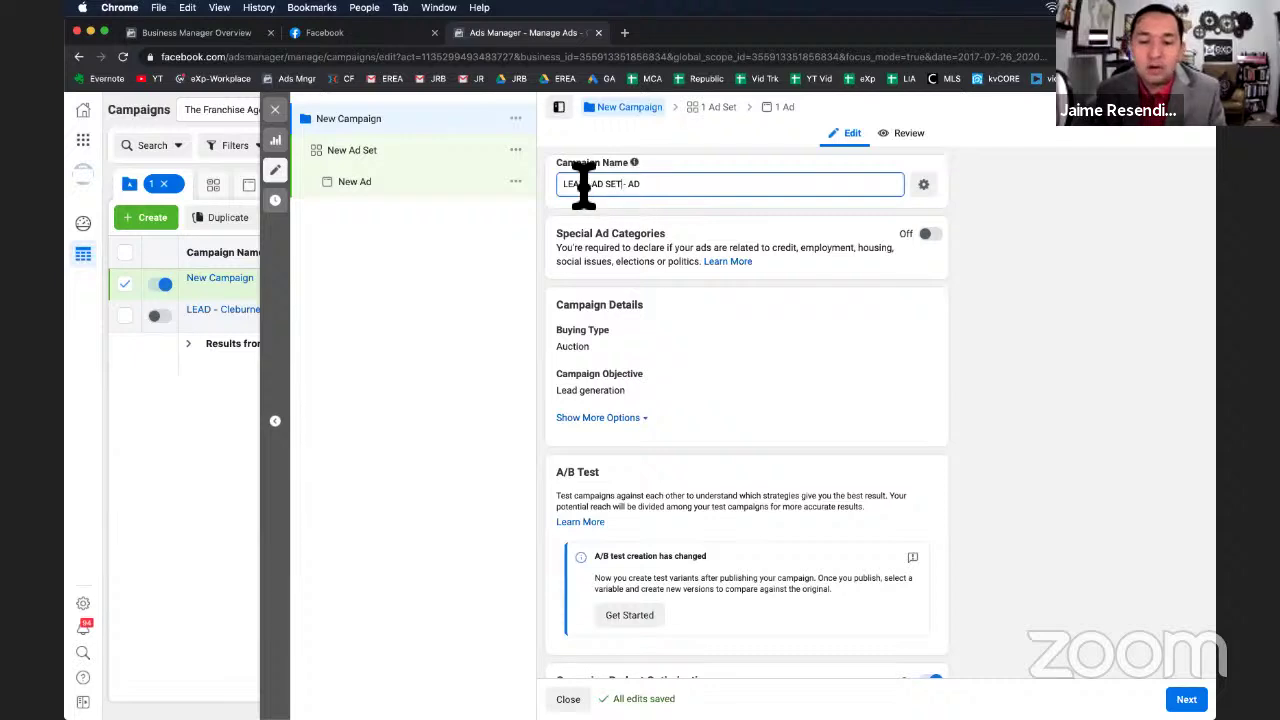
pyautogui.moveTo(570, 187)
pyautogui.mouseDown()
pyautogui.moveTo(622, 188)
pyautogui.moveTo(592, 186)
pyautogui.mouseUp()
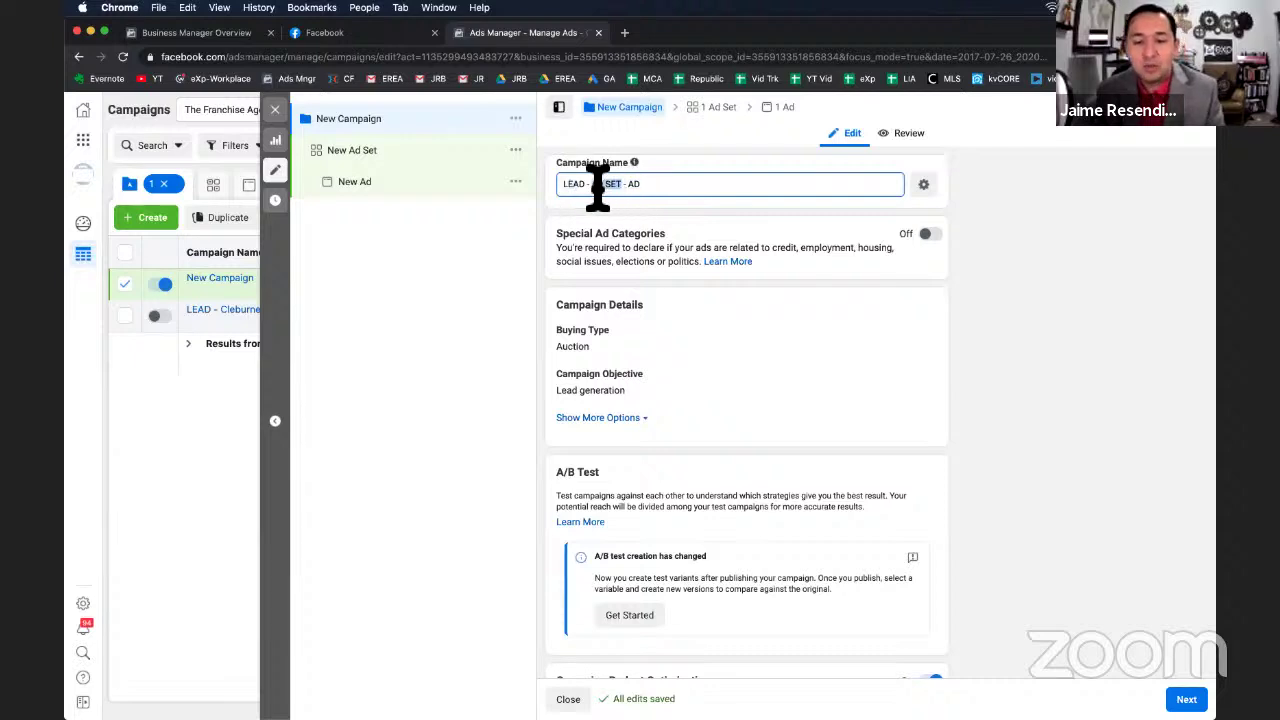
pyautogui.write('ZILLOW')
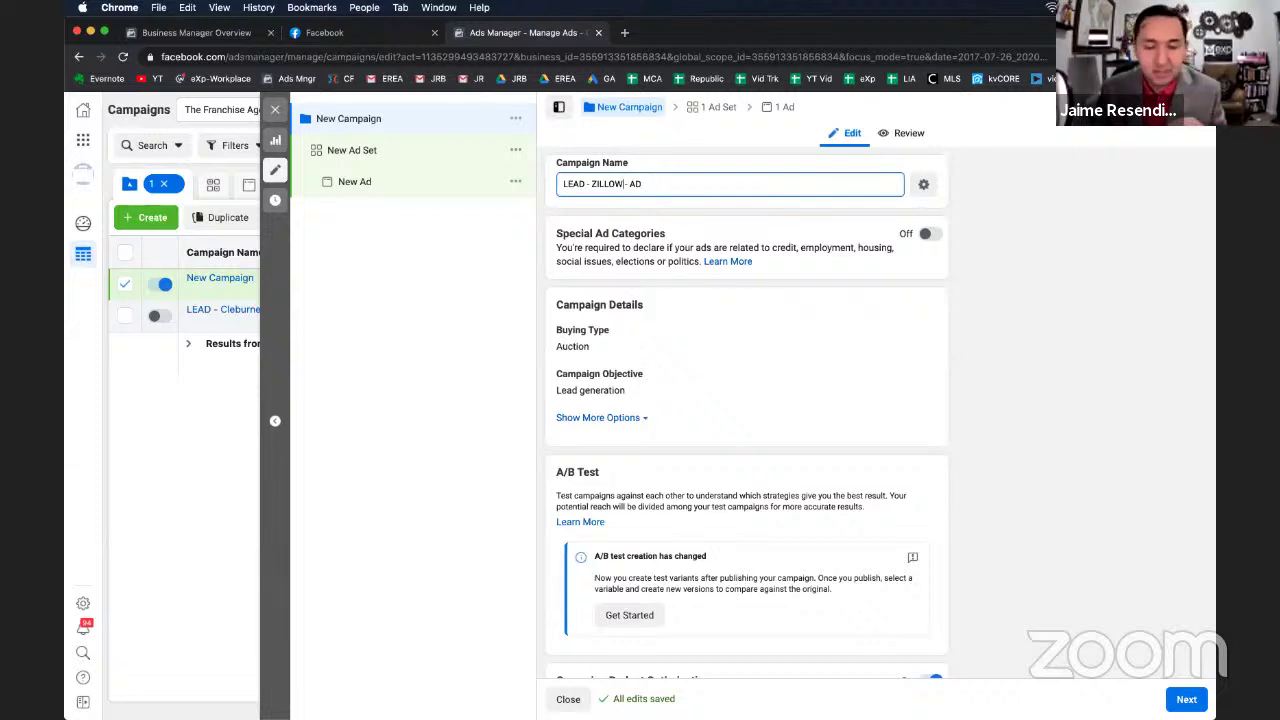
pyautogui.click(651, 188)
pyautogui.press('BackSpace')
pyautogui.press('BackSpace')
pyautogui.write('JUST LISTED')
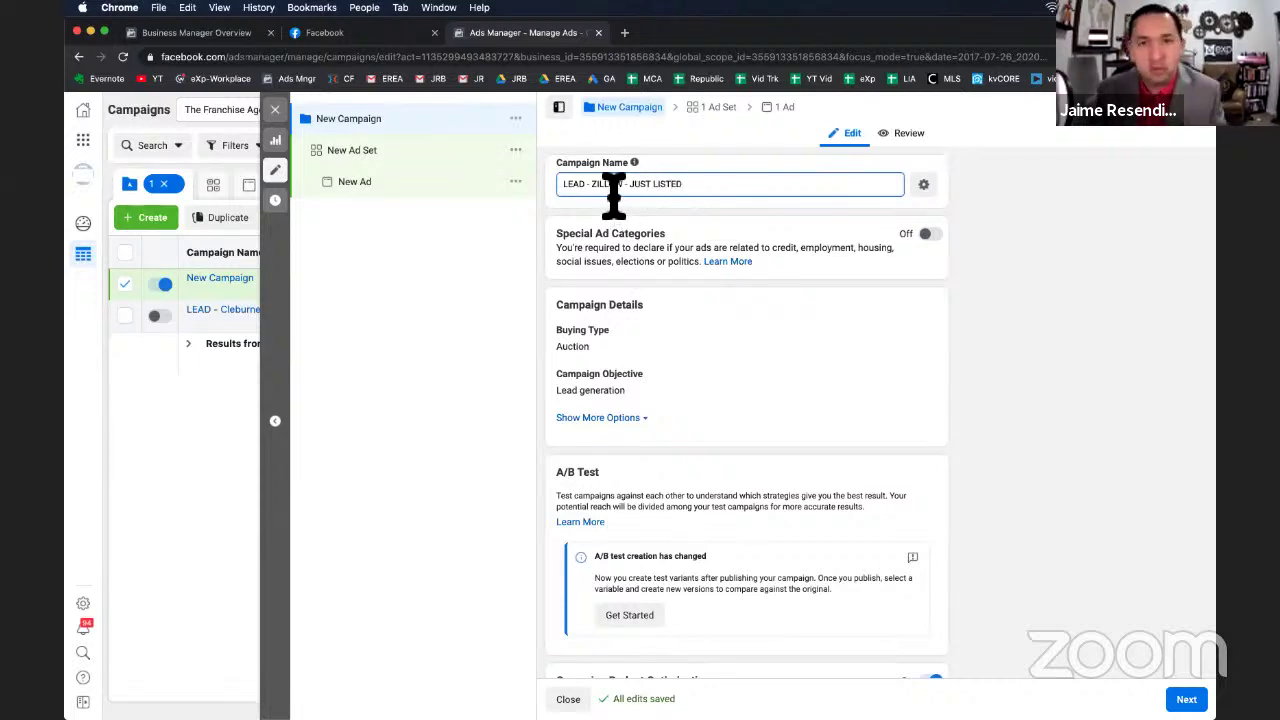
pyautogui.hotkey('alt', 'shift', 'Left')
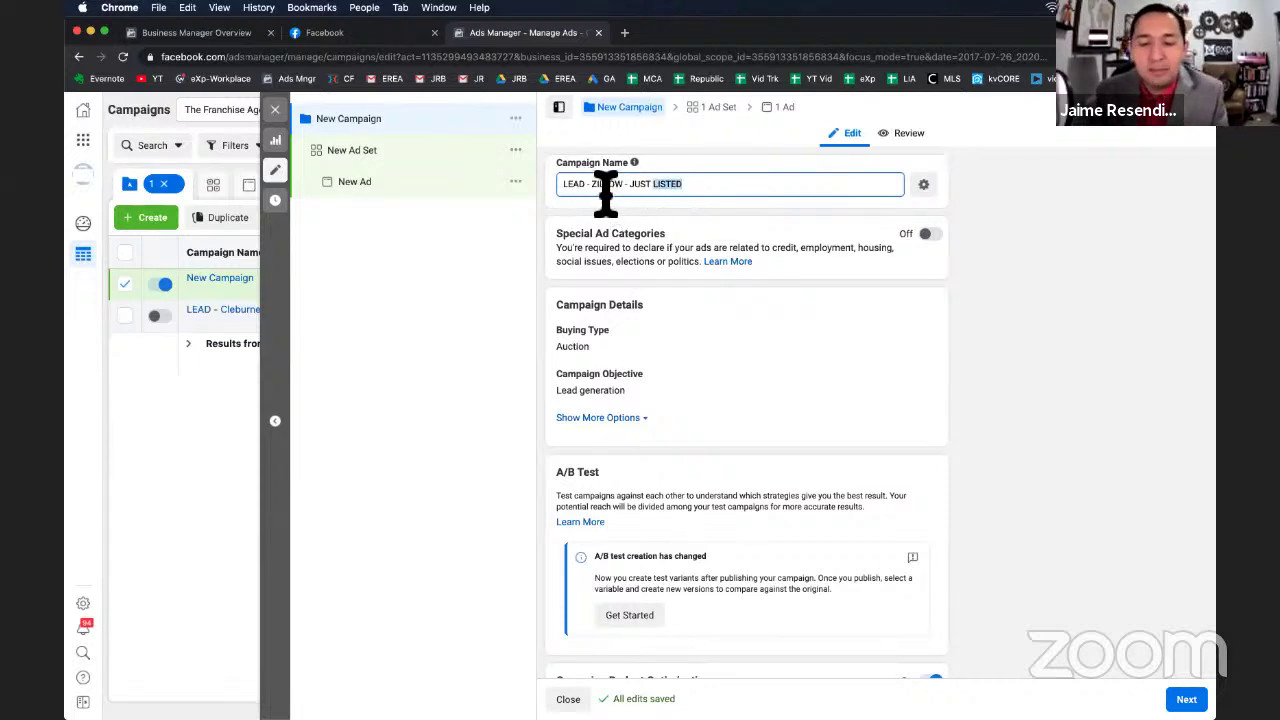
pyautogui.doubleClick(606, 186)
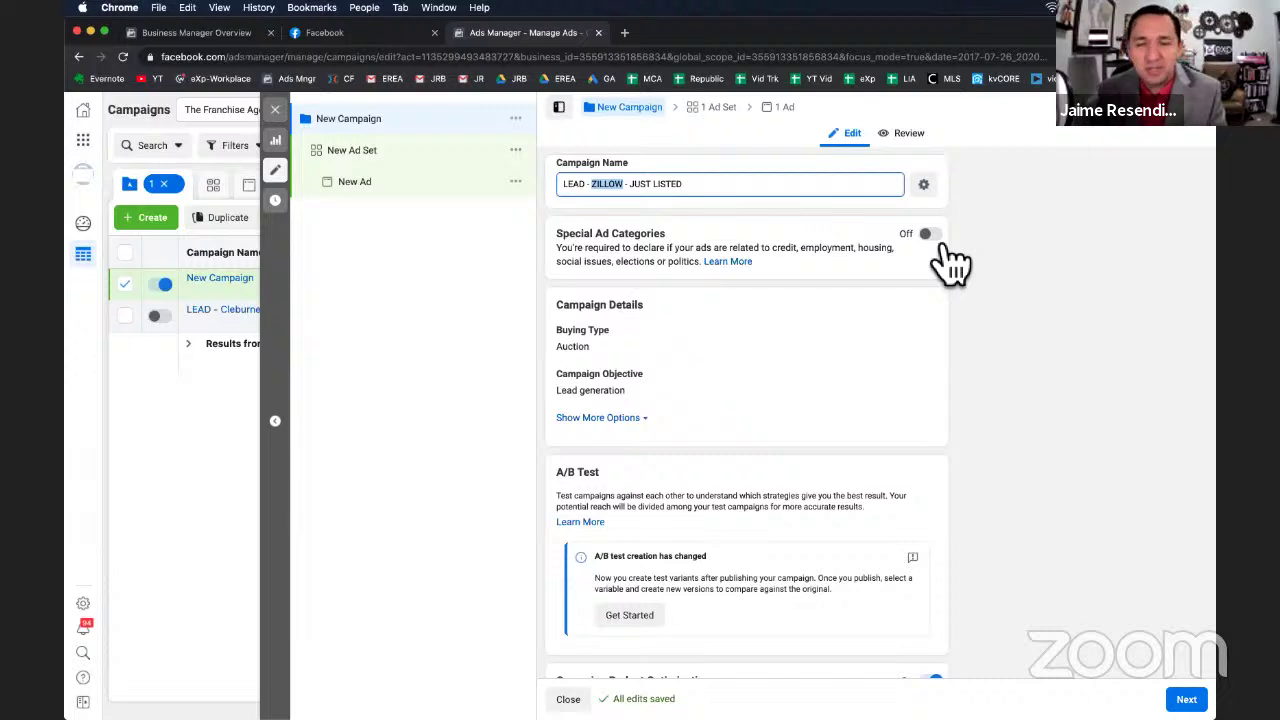
# Turn on Special Ad Categories and select Housing from the category list.
pyautogui.click(940, 240)
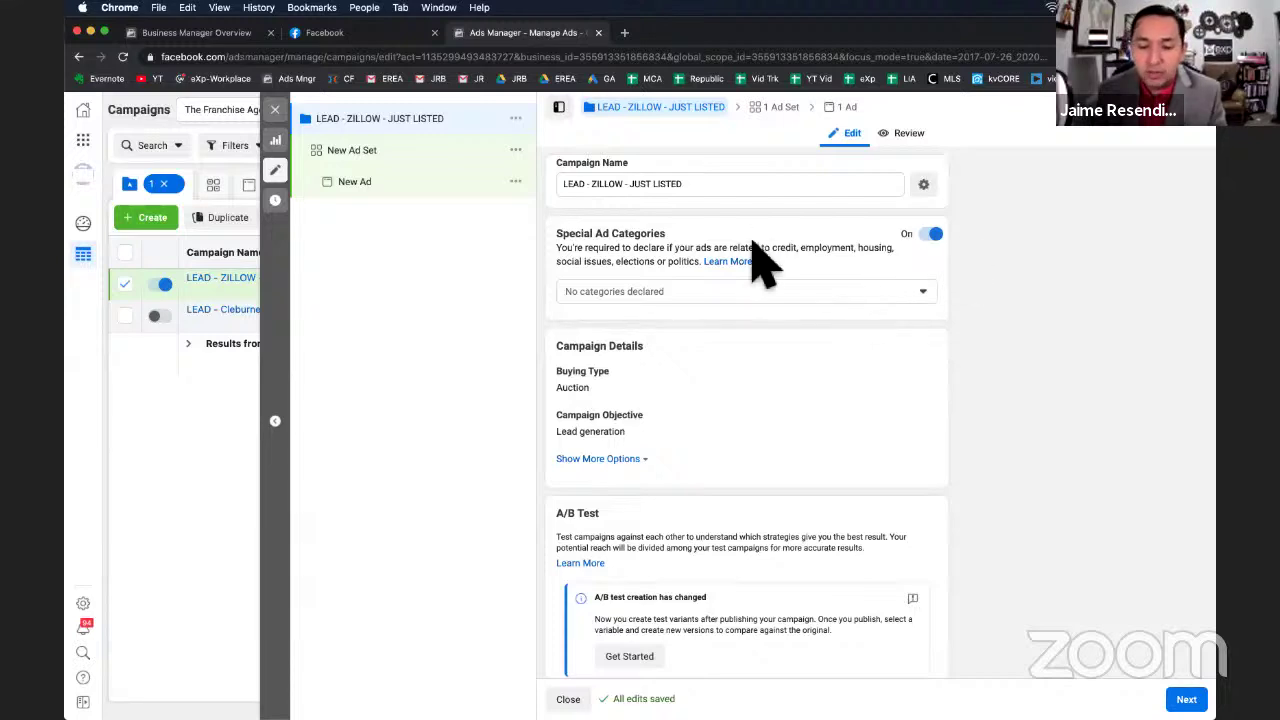
pyautogui.click(766, 292)
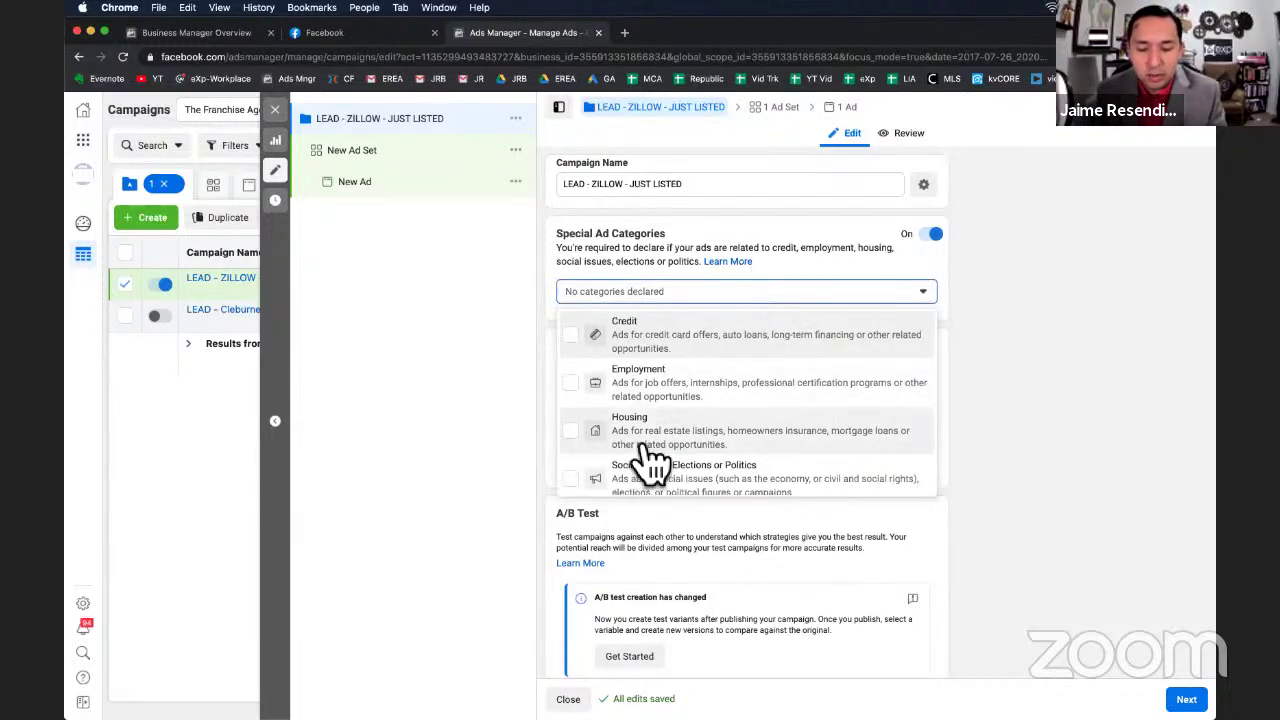
pyautogui.scroll(-1, 692, 440)
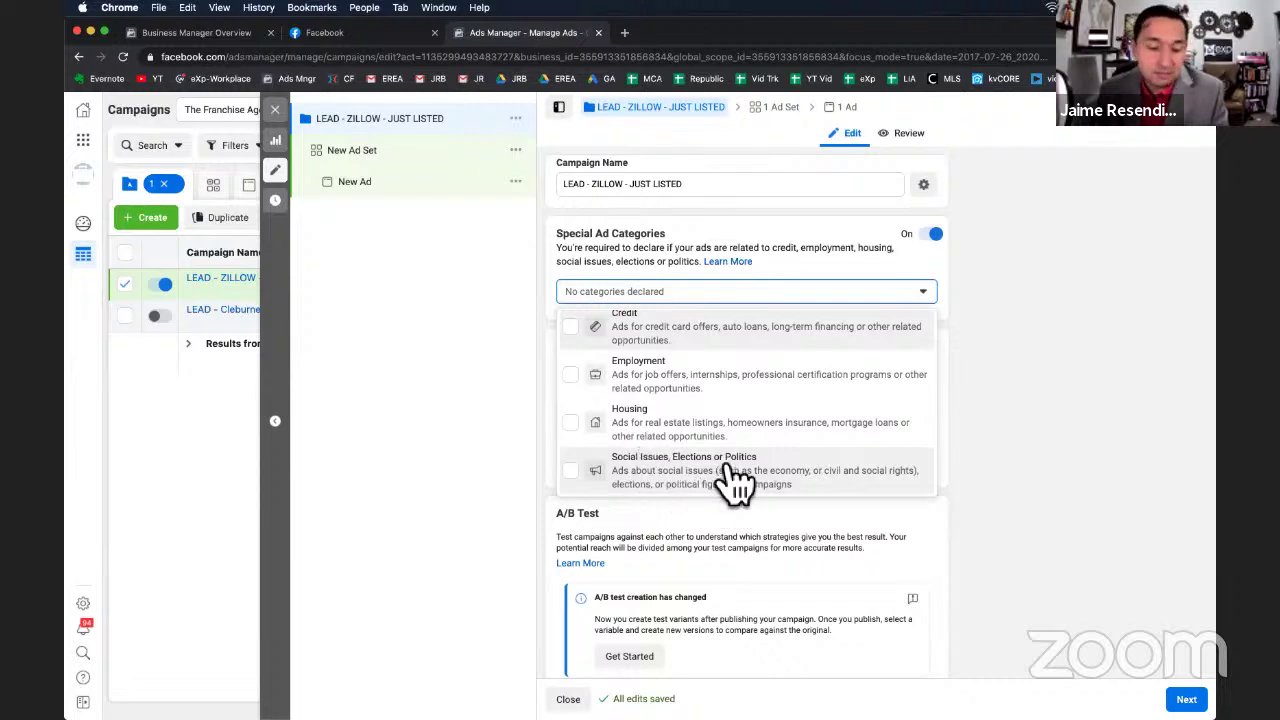
pyautogui.click(645, 432)
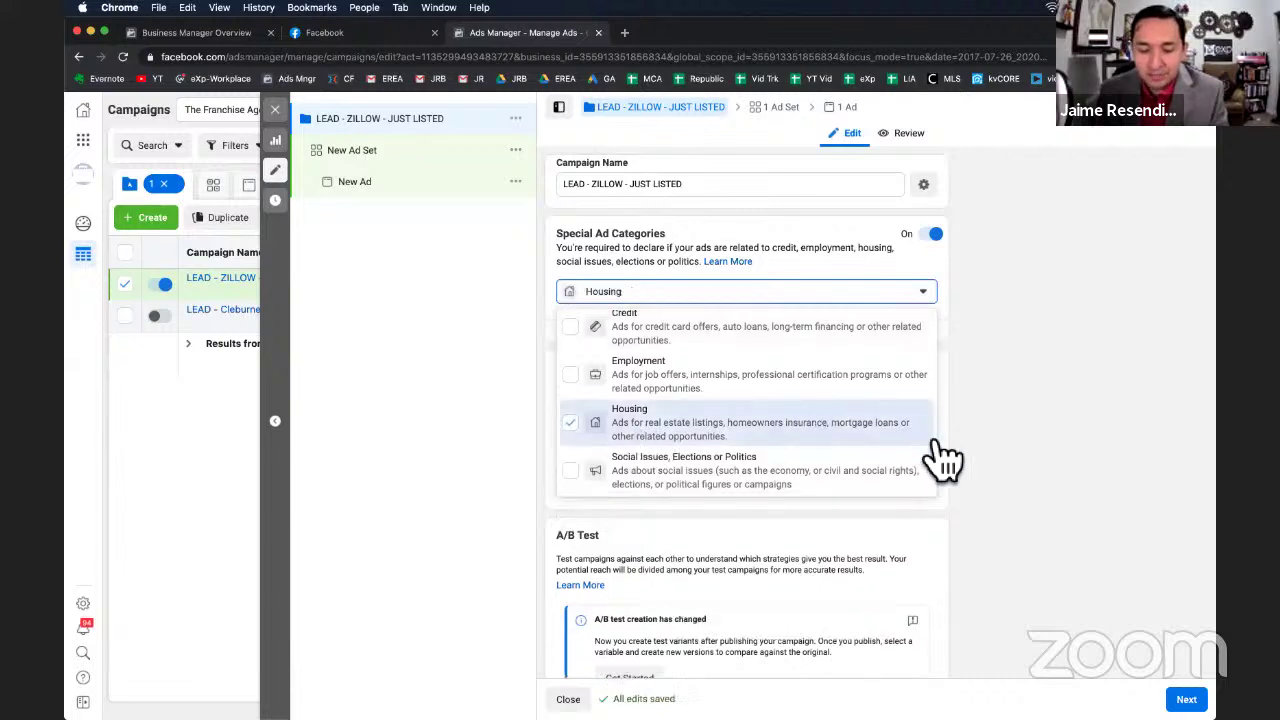
pyautogui.click(1060, 405)
pyautogui.scroll(-3, 1060, 405)
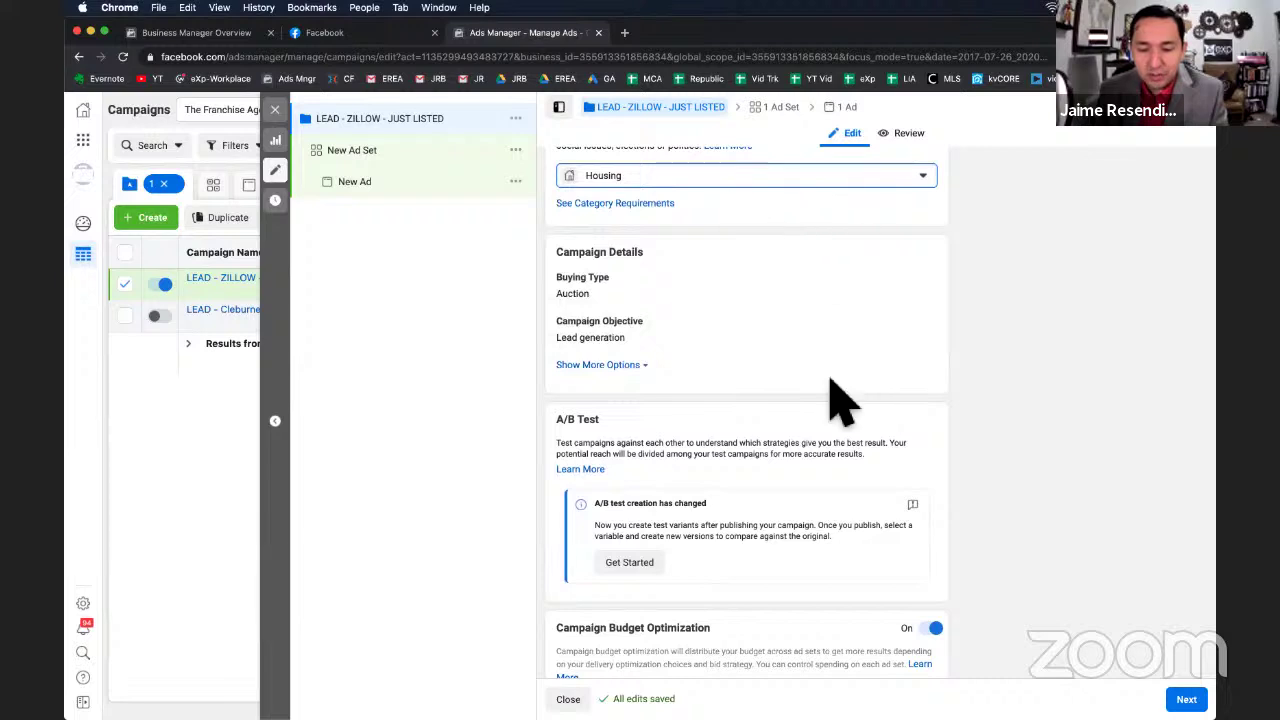
pyautogui.scroll(-3, 840, 400)
pyautogui.scroll(-1, 840, 400)
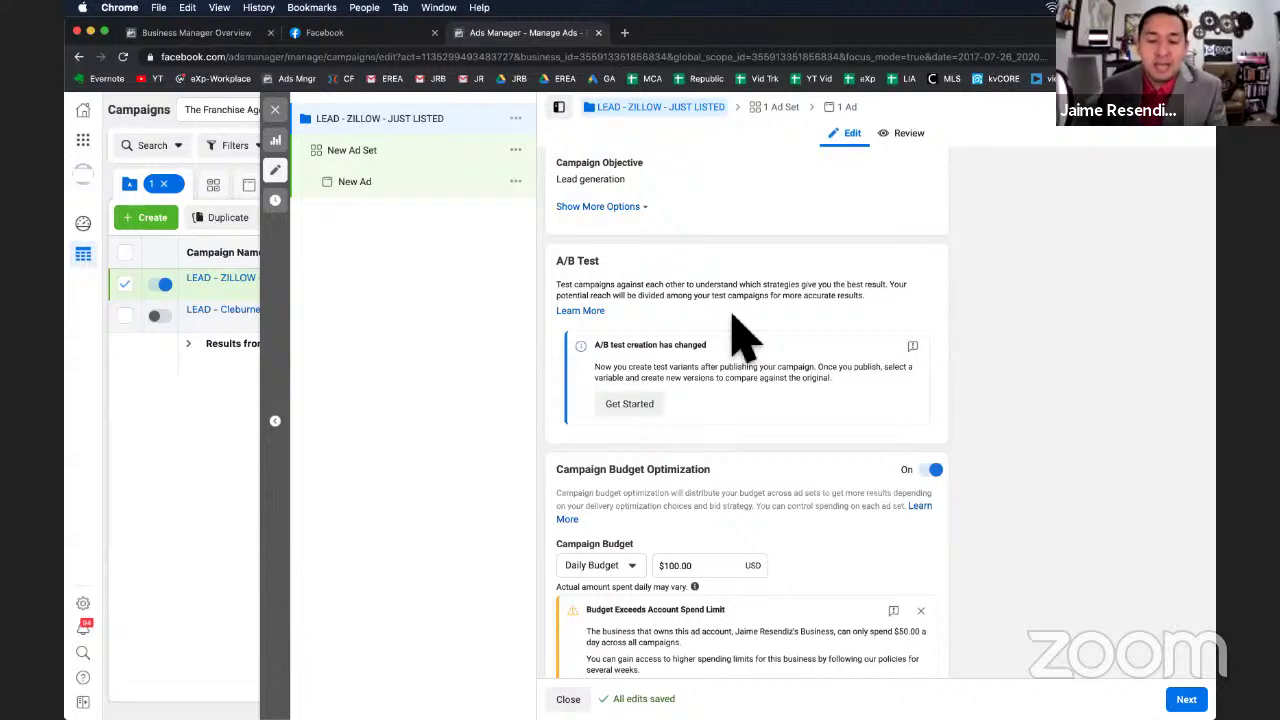
pyautogui.scroll(-2, 740, 336)
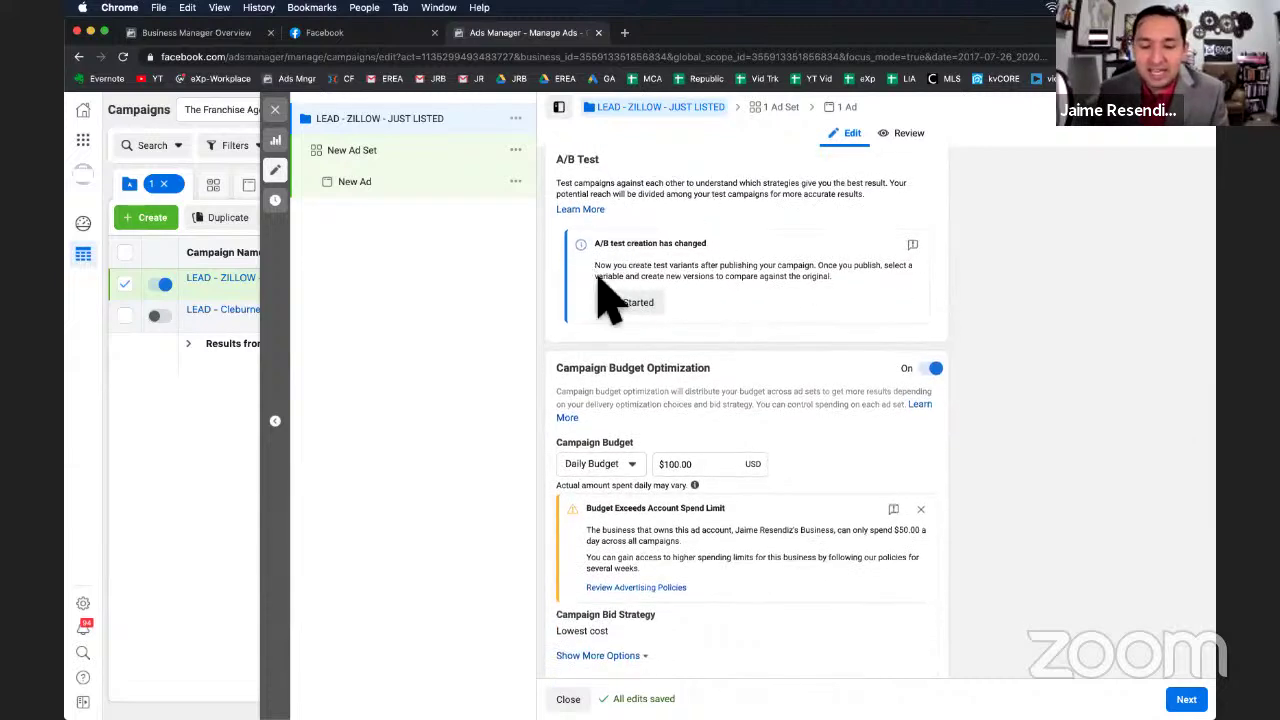
pyautogui.scroll(1, 718, 312)
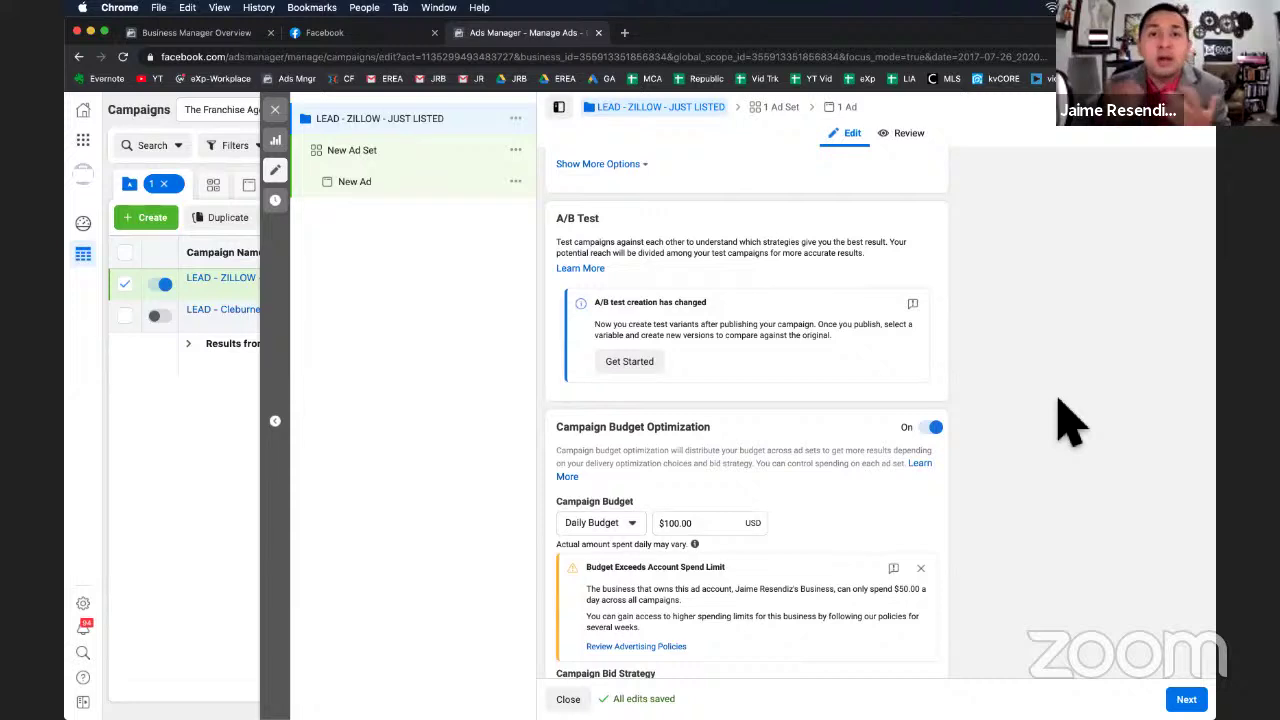
pyautogui.scroll(-2, 1068, 420)
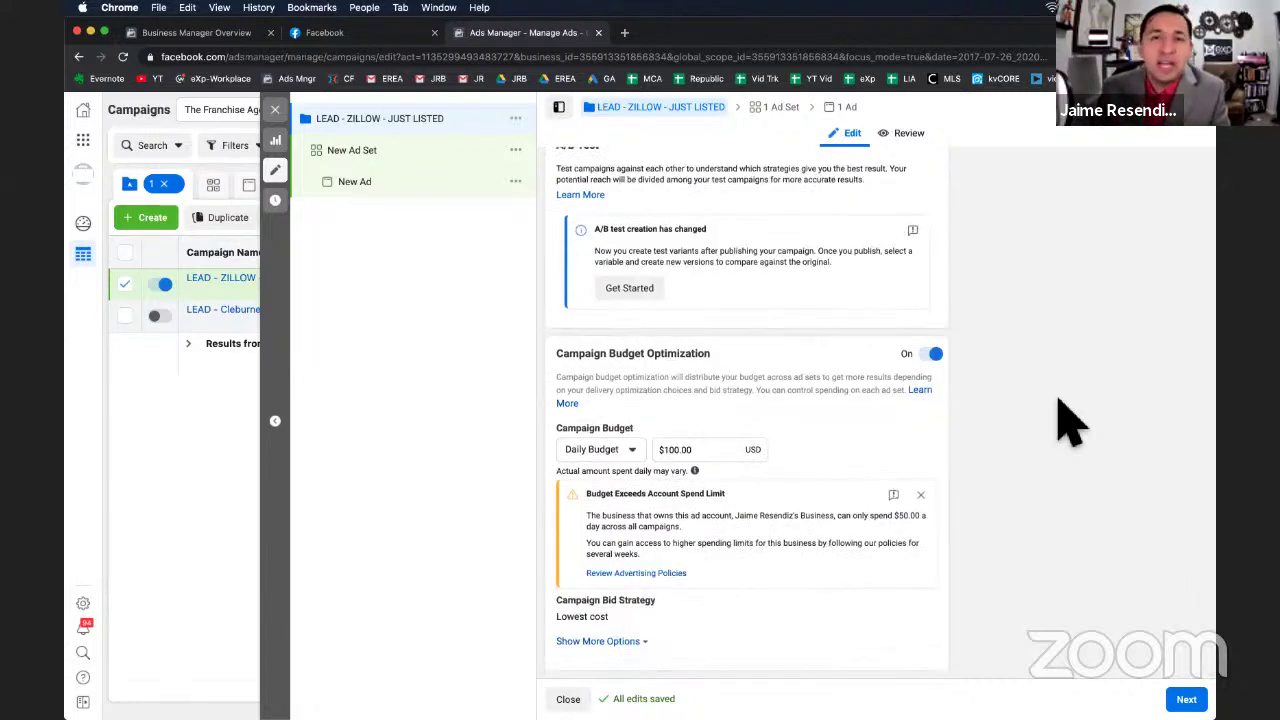
pyautogui.scroll(3, 1057, 423)
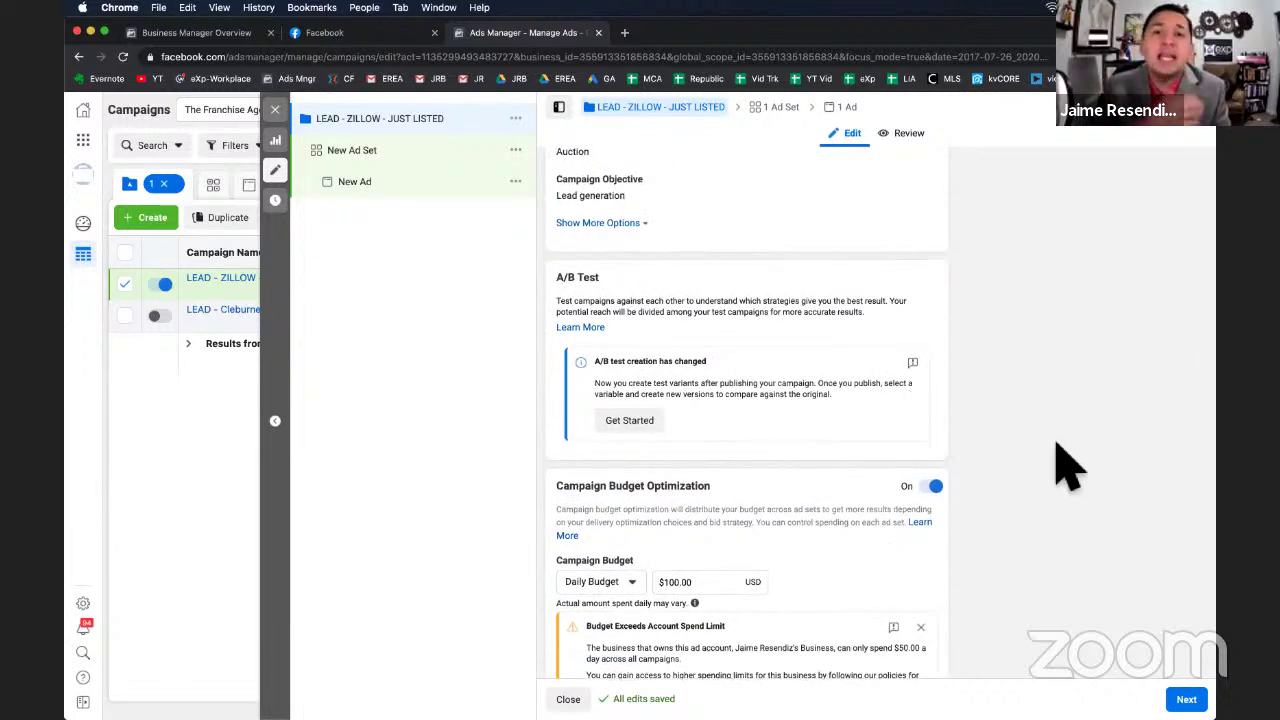
pyautogui.scroll(-1, 1062, 466)
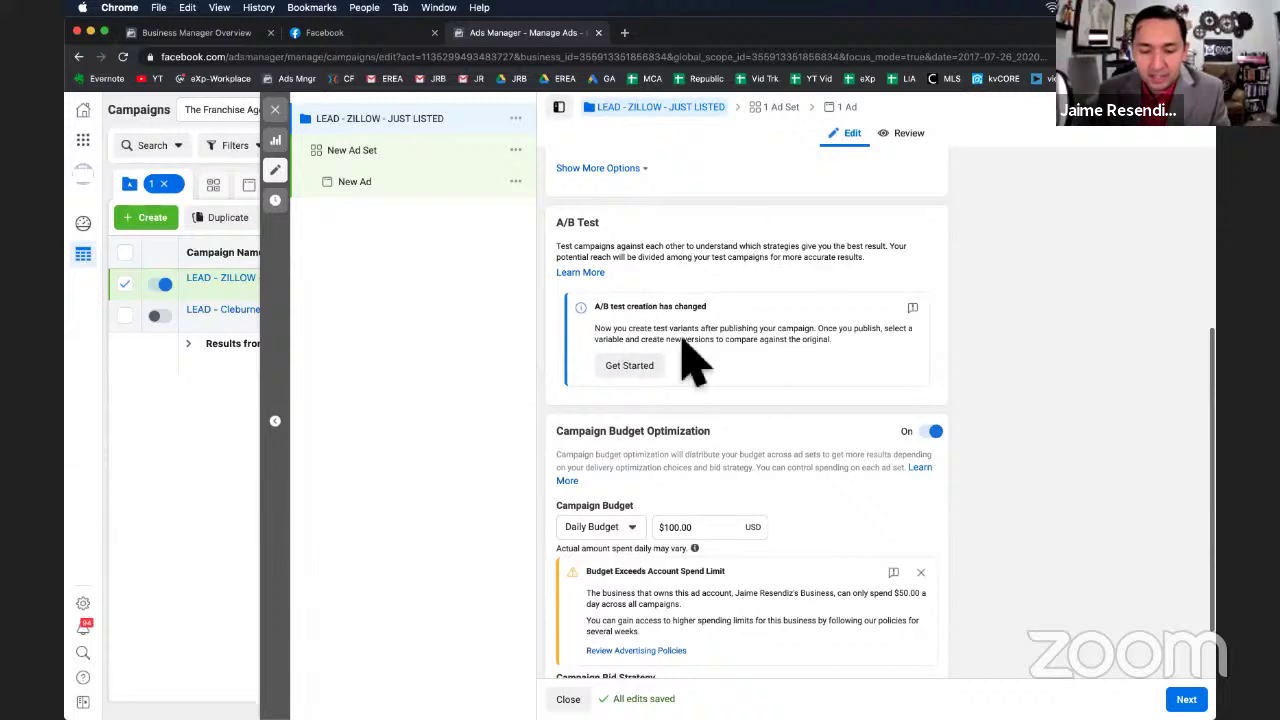
pyautogui.scroll(-2, 724, 390)
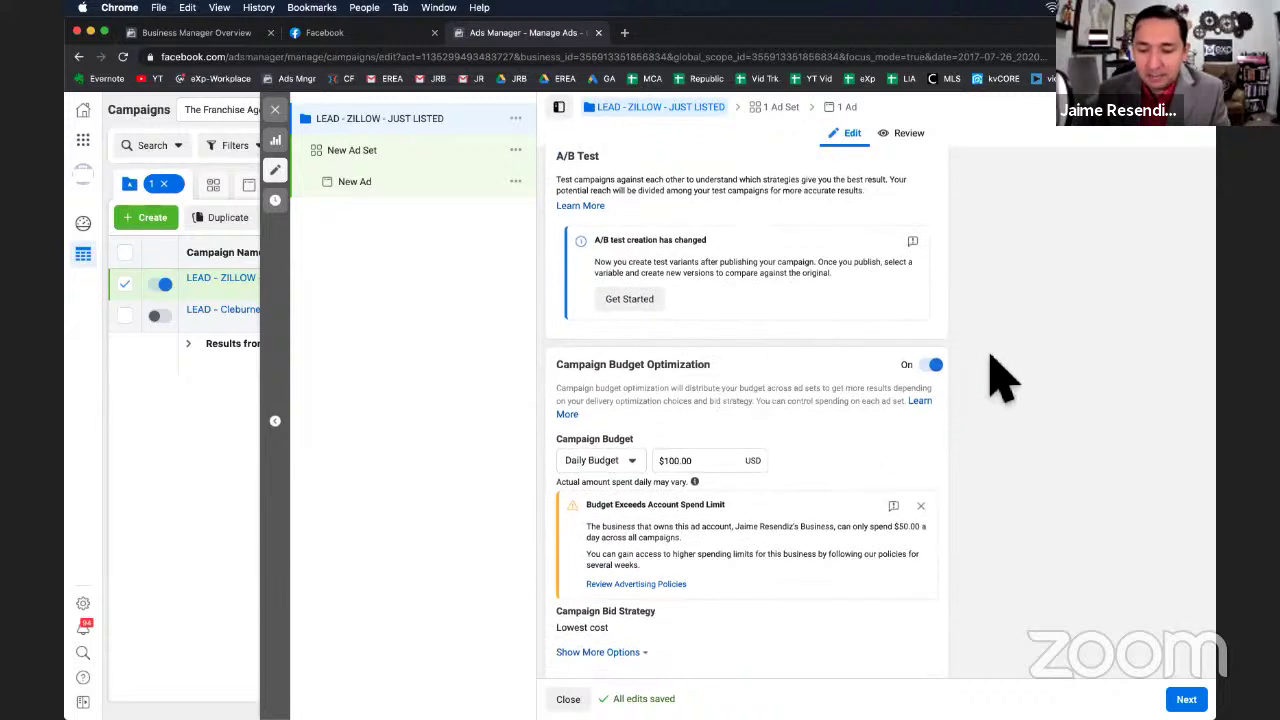
pyautogui.scroll(-1, 997, 375)
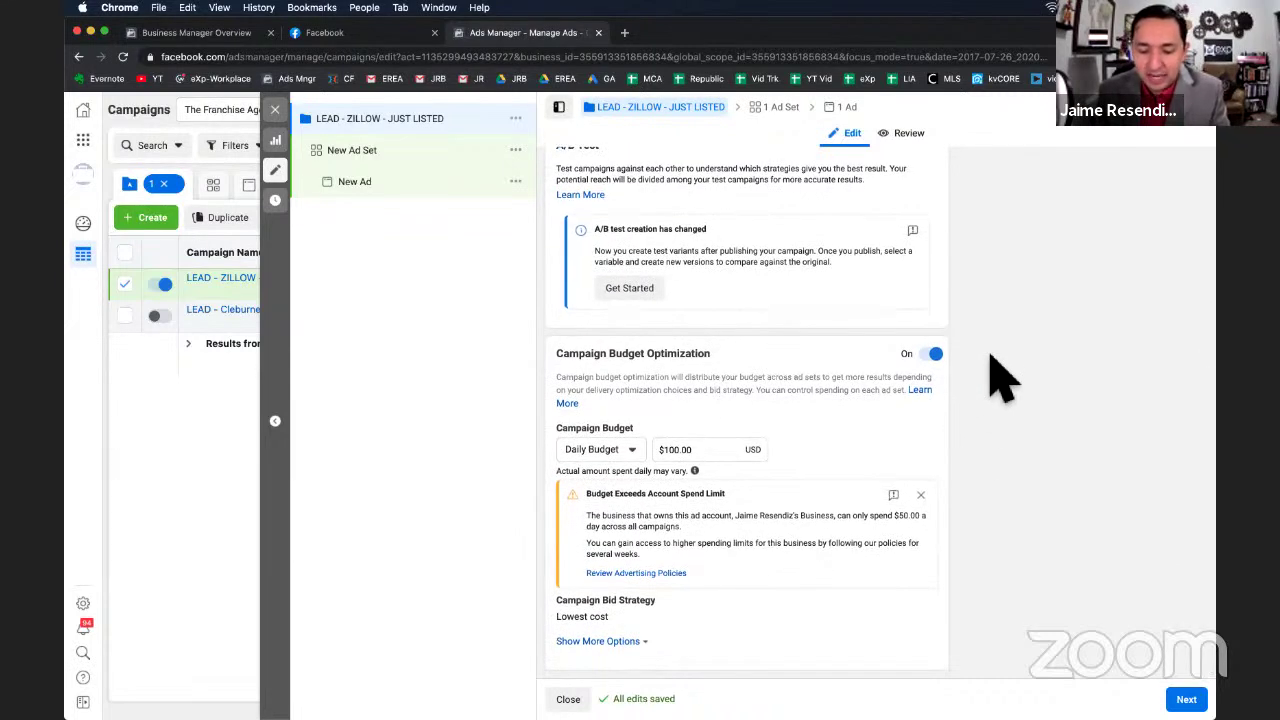
# Switch the Campaign Budget Optimization toggle from On to Off.
pyautogui.click(936, 362)
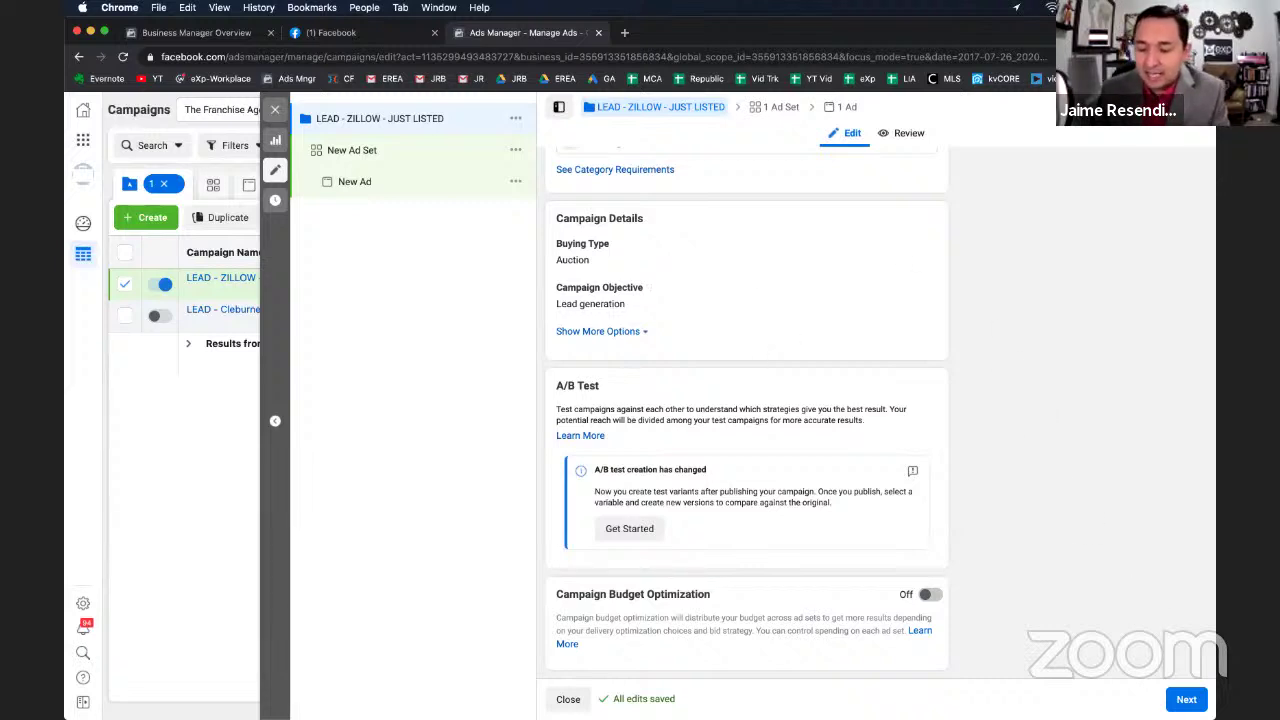
# Continue to the New Ad Set page and review its budget and schedule settings.
pyautogui.click(1186, 699)
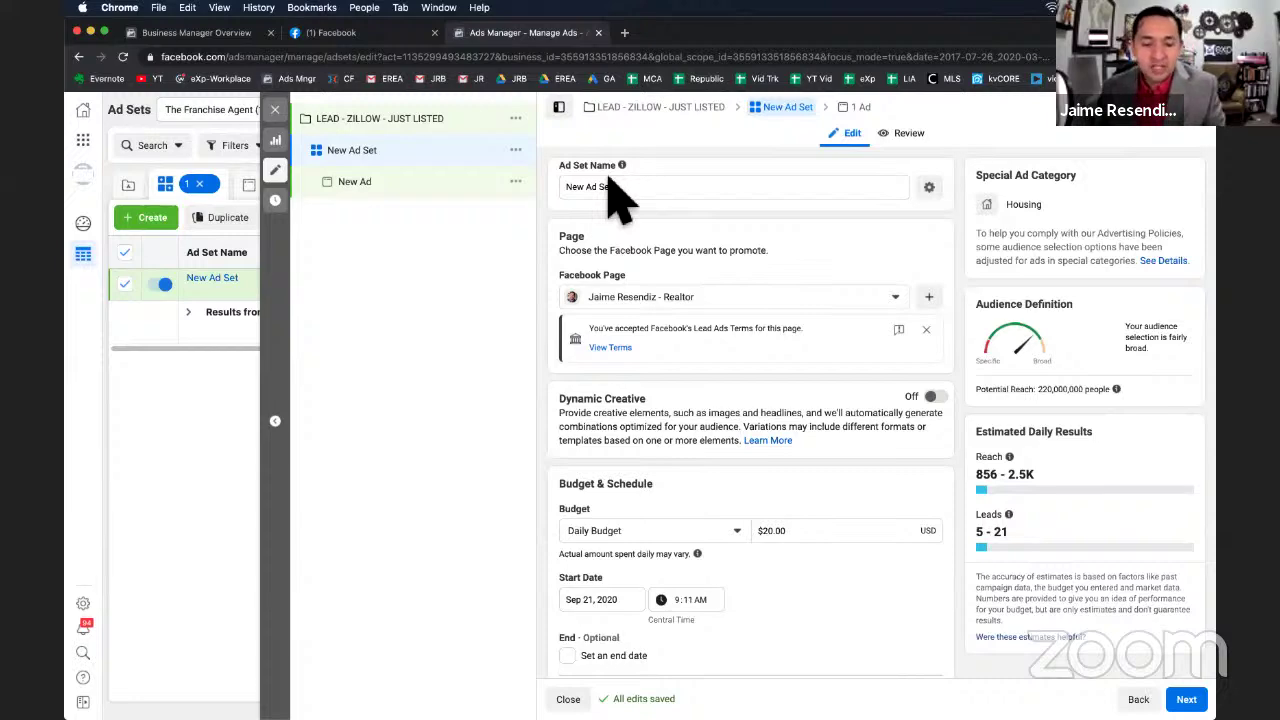
pyautogui.scroll(-10, 790, 447)
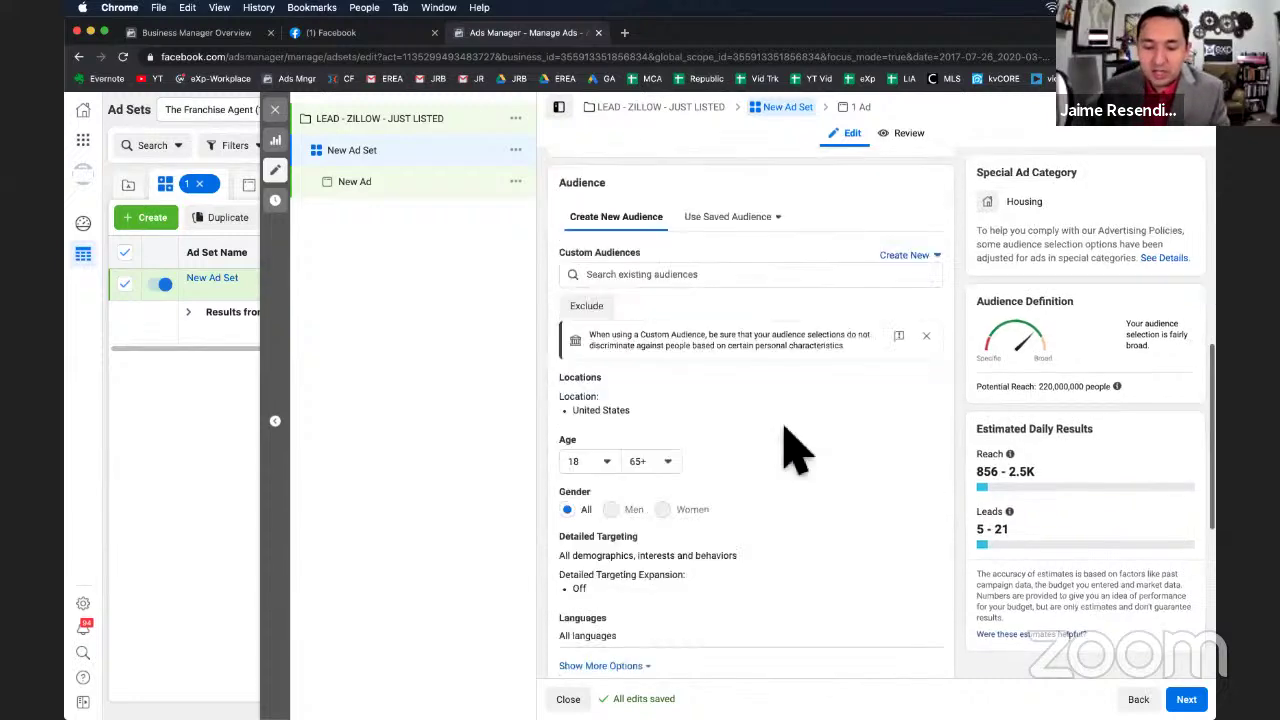
pyautogui.scroll(8, 790, 447)
pyautogui.scroll(2, 785, 433)
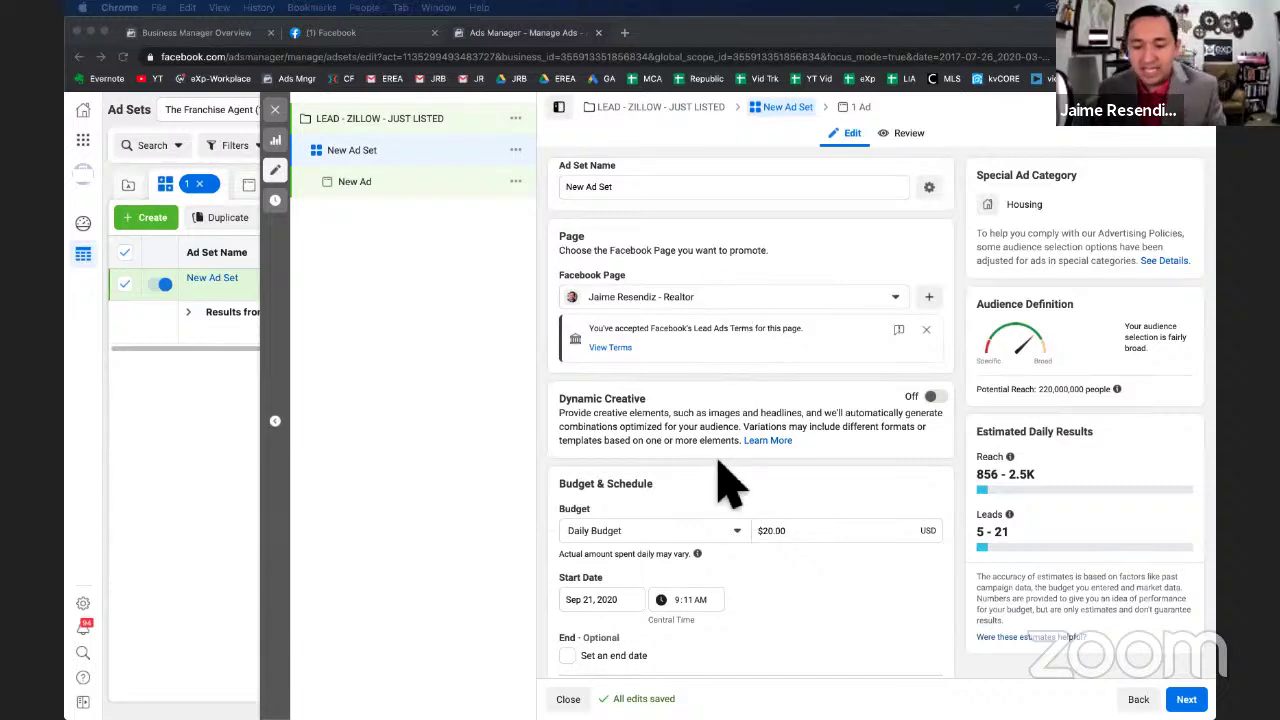
pyautogui.scroll(-10, 789, 534)
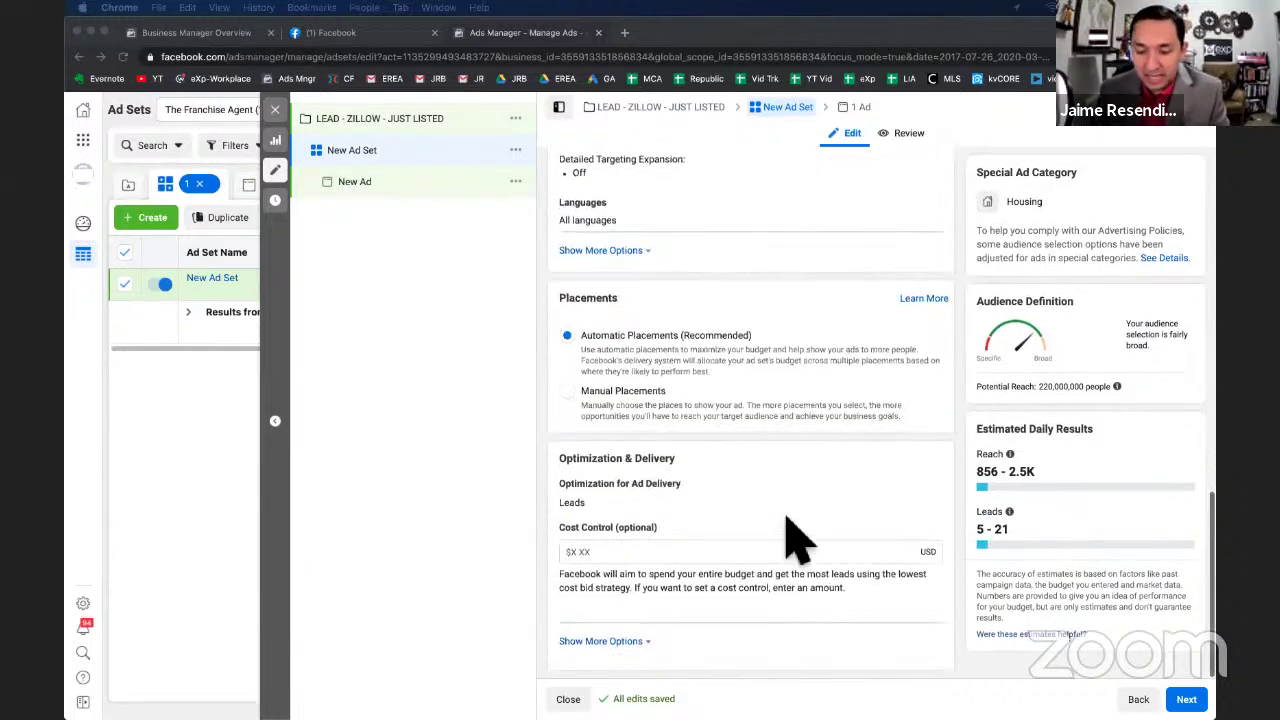
pyautogui.scroll(3, 790, 540)
pyautogui.scroll(7, 789, 534)
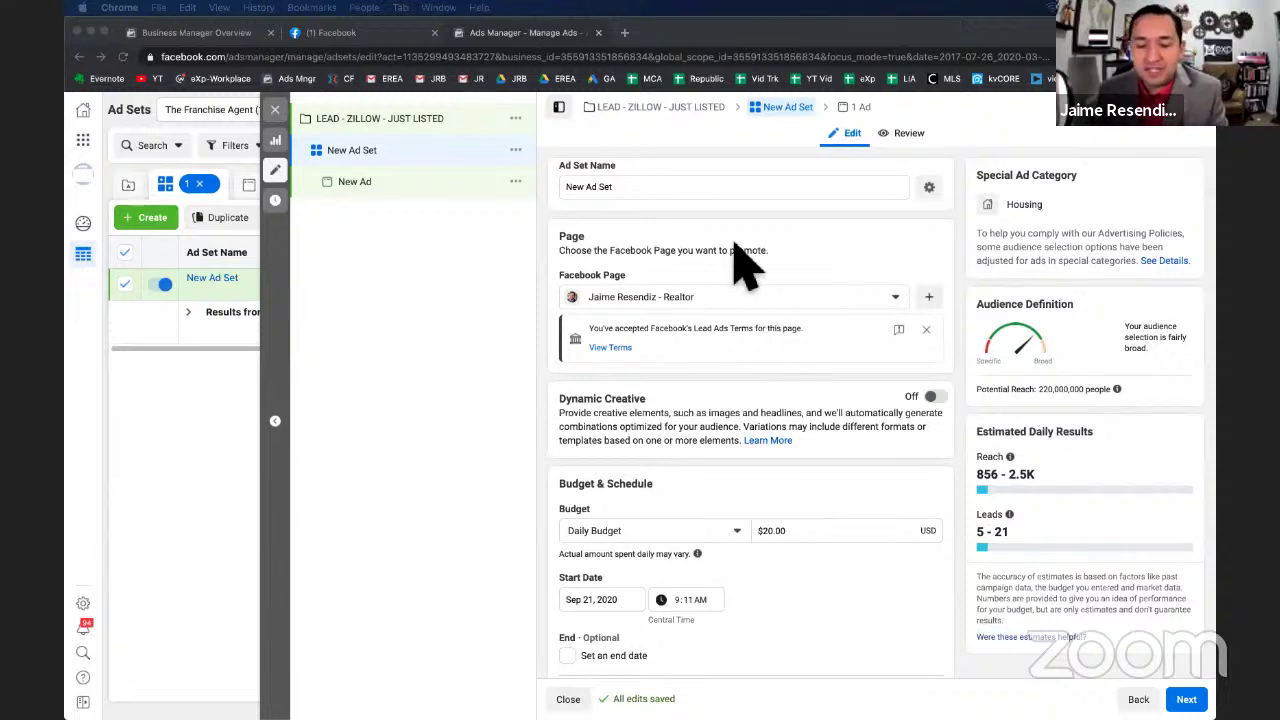
pyautogui.scroll(-1, 594, 243)
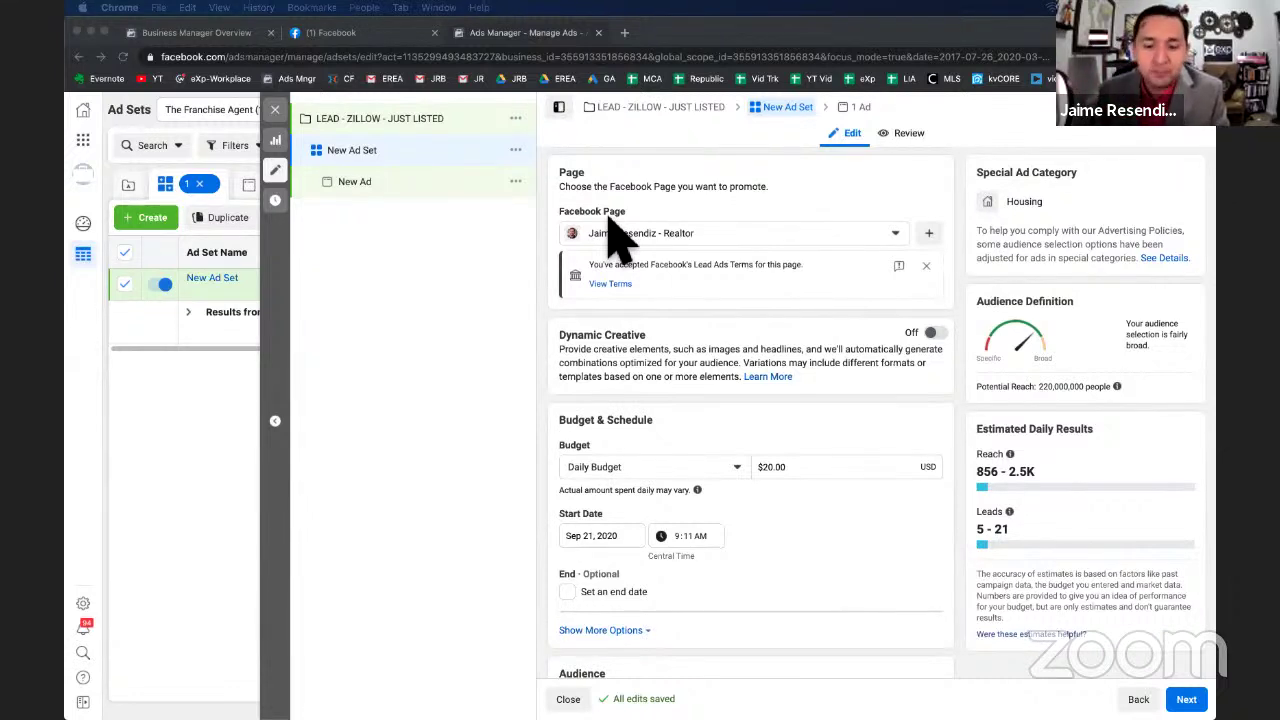
# Glance at the Business Manager overview, then return to the ad set in Ads Manager.
pyautogui.click(185, 33)
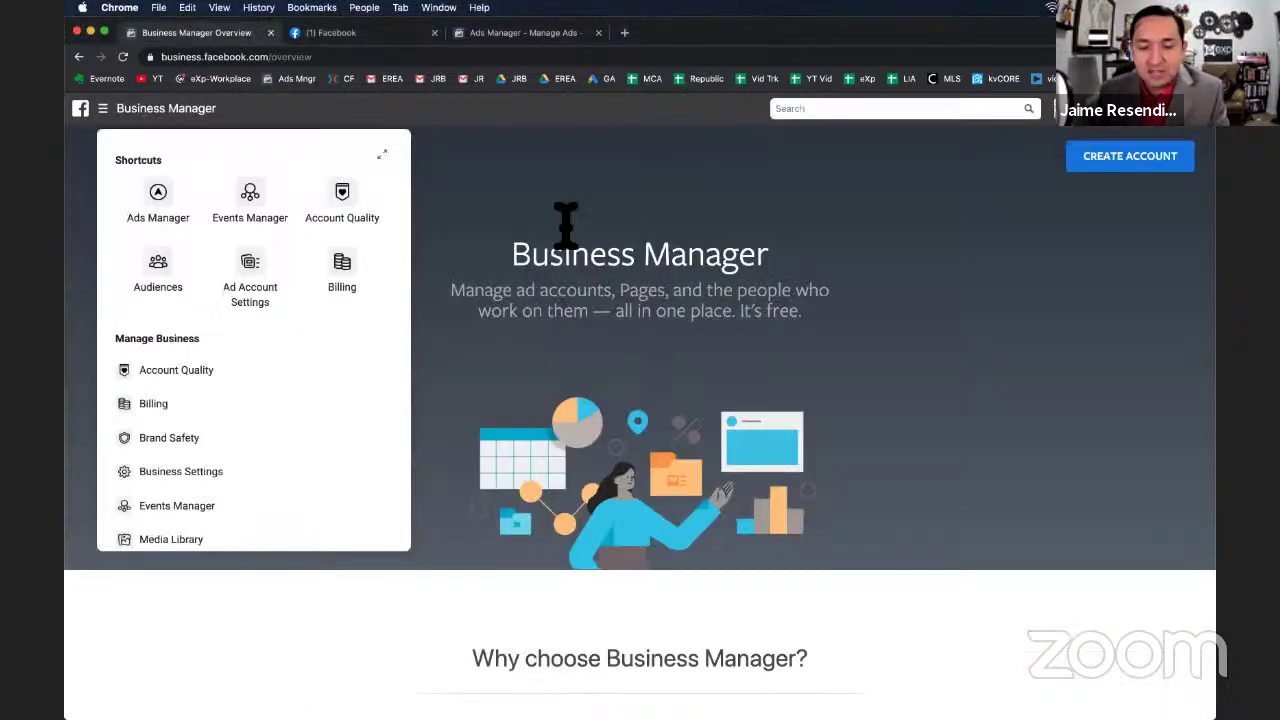
pyautogui.click(557, 33)
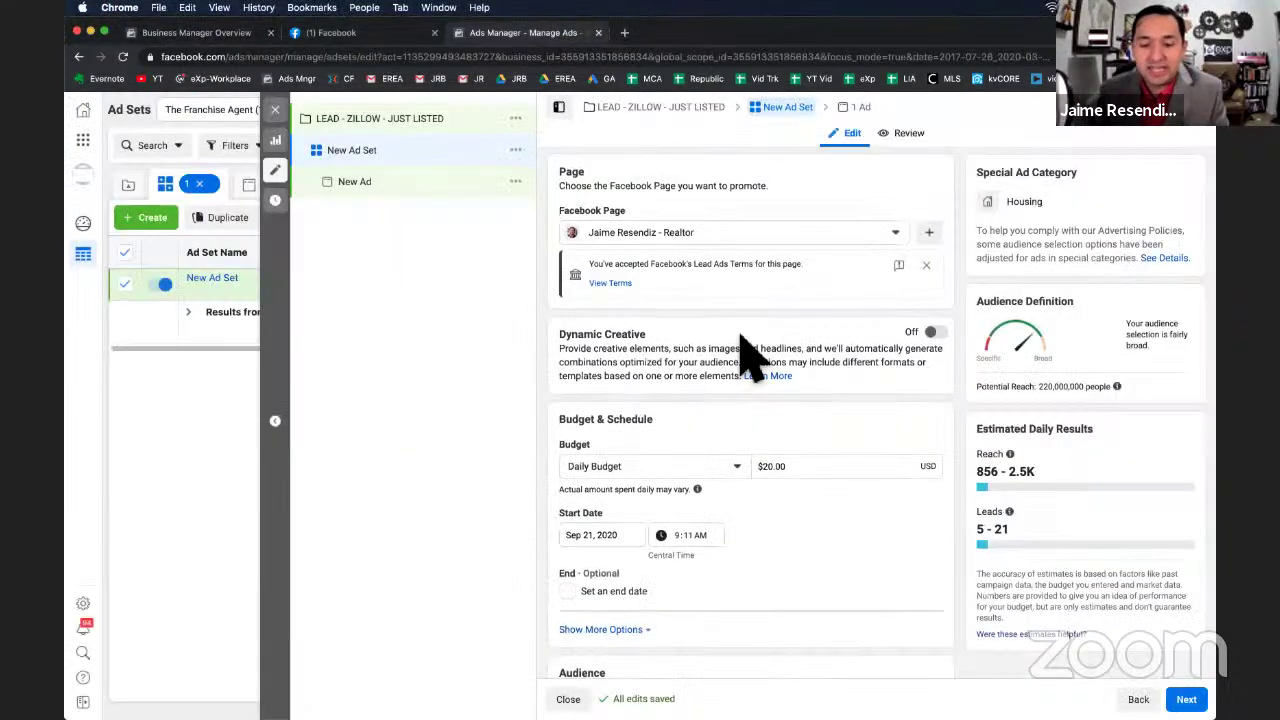
pyautogui.scroll(-3, 745, 355)
pyautogui.scroll(3, 740, 337)
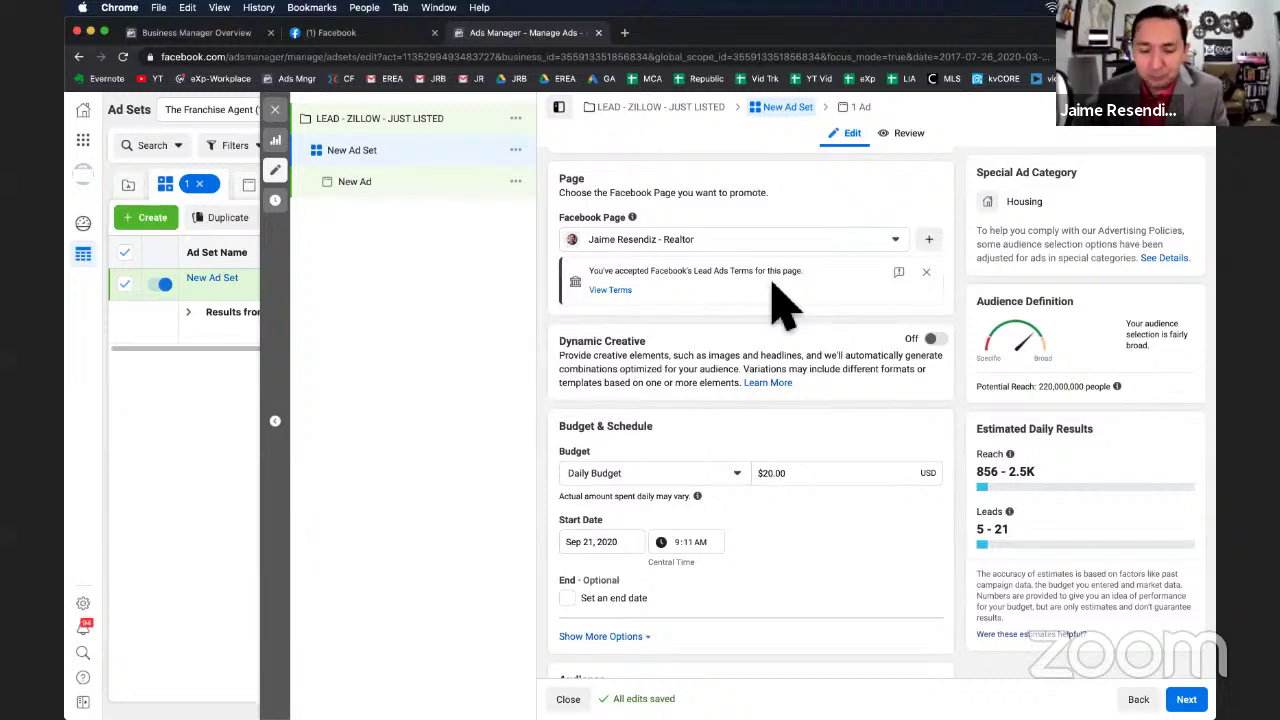
pyautogui.scroll(-1, 785, 300)
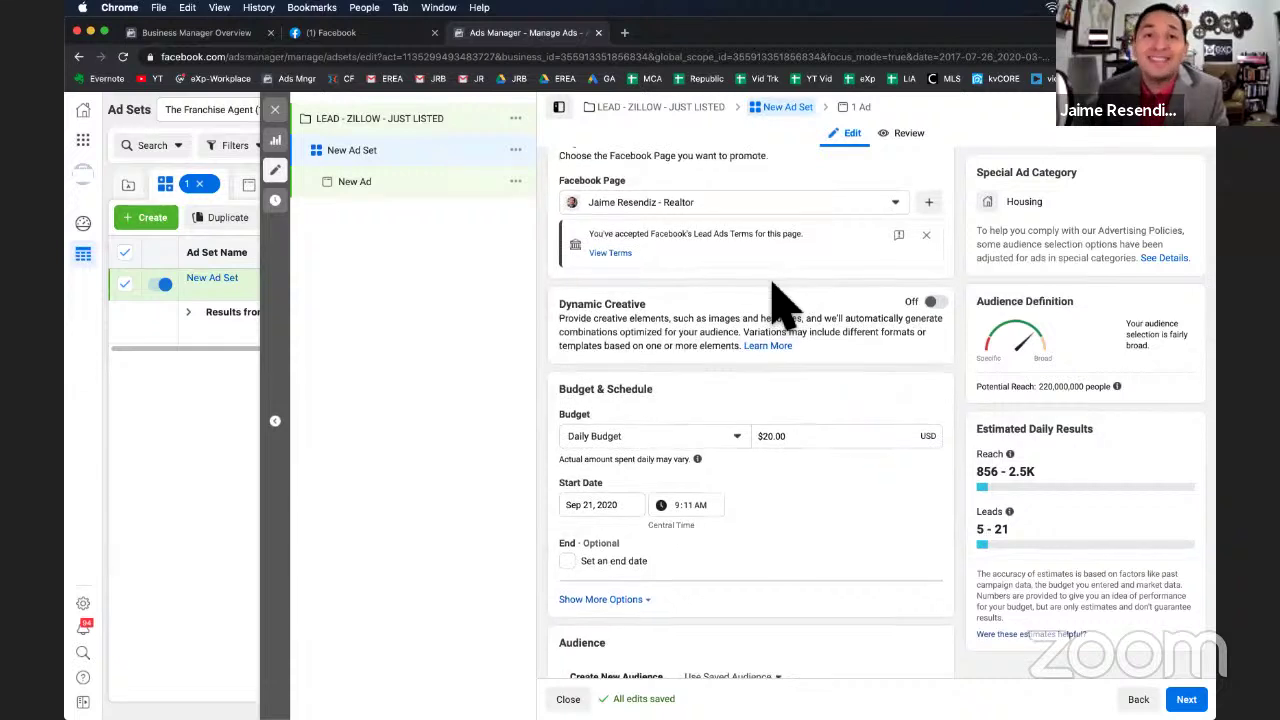
pyautogui.scroll(-1, 785, 300)
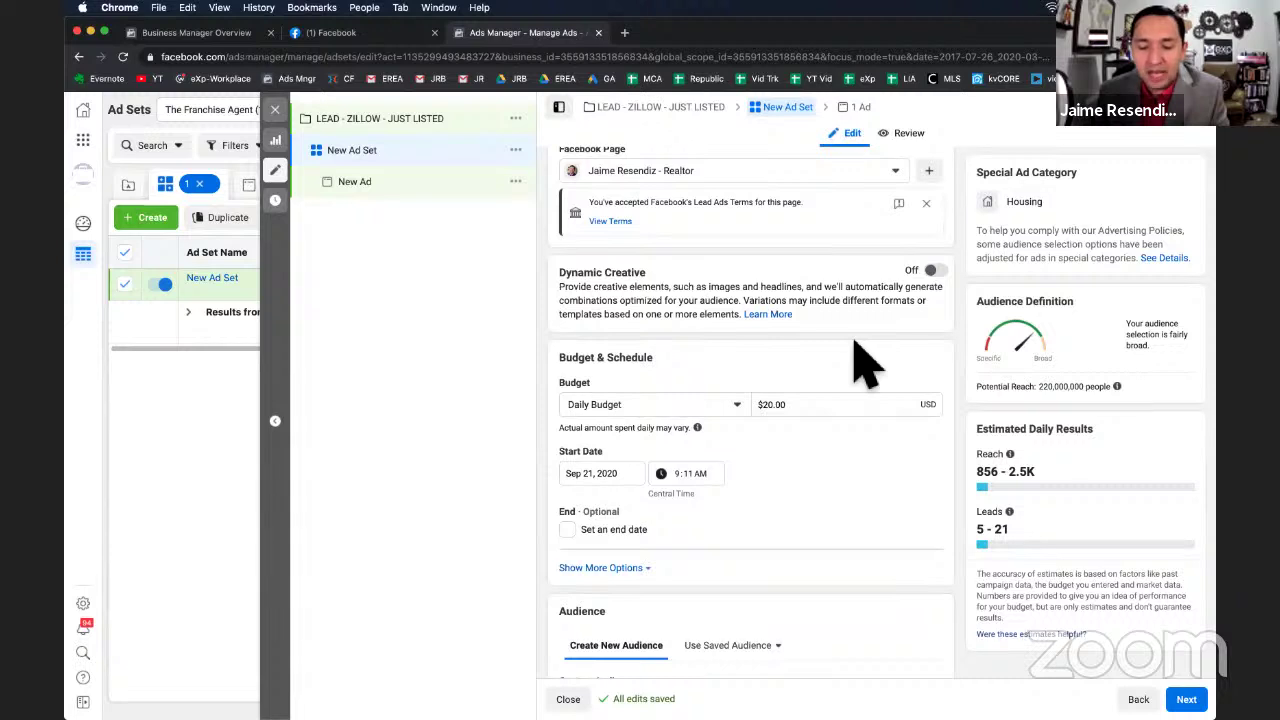
pyautogui.scroll(-1, 857, 345)
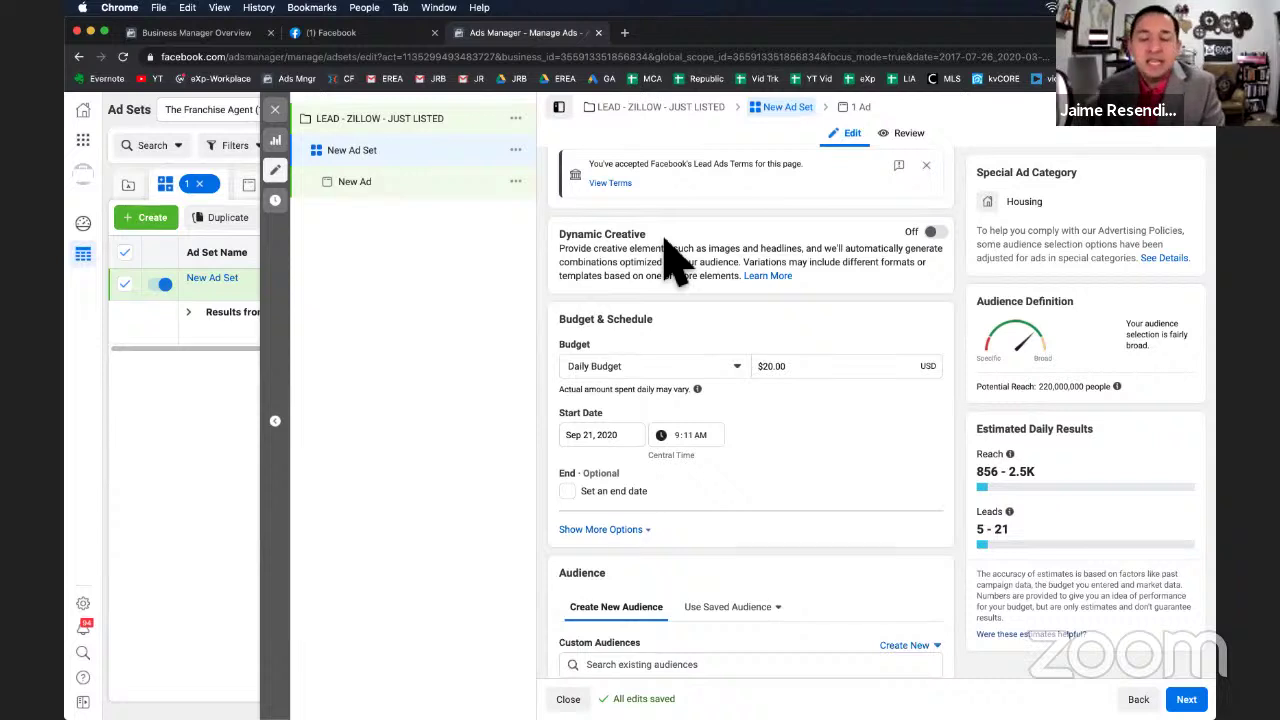
pyautogui.scroll(-2, 789, 363)
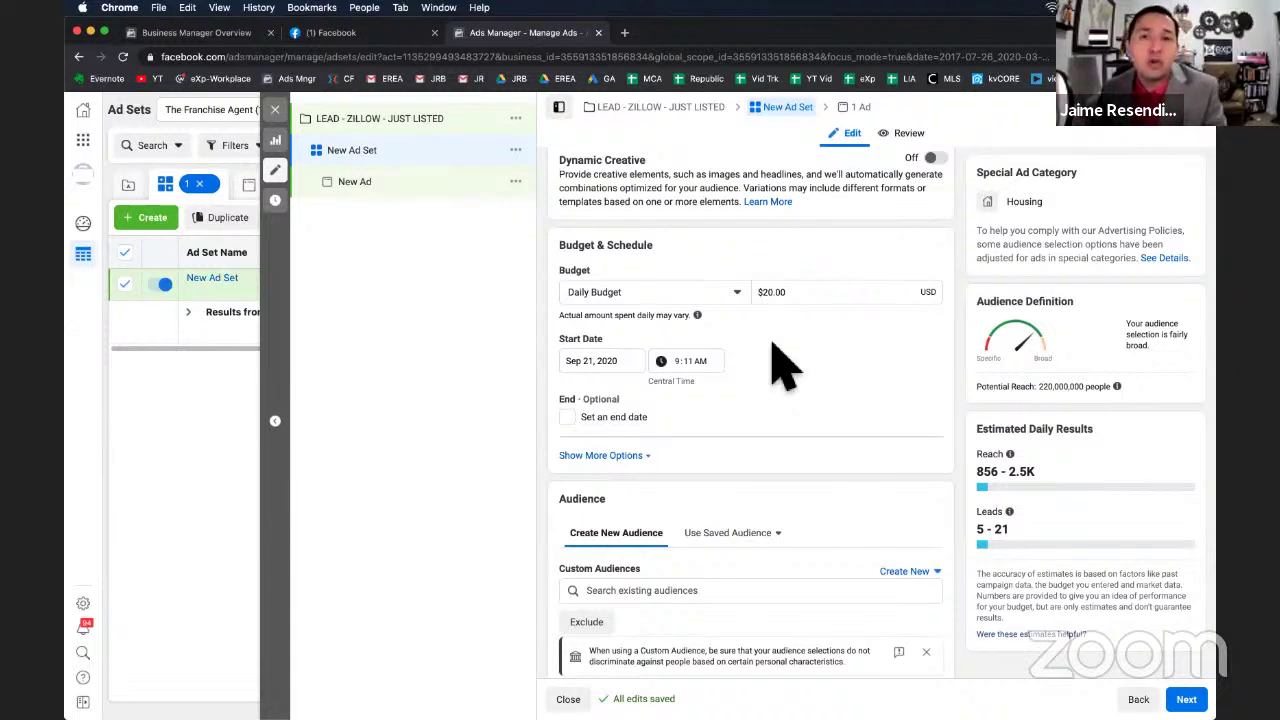
pyautogui.scroll(-1, 740, 345)
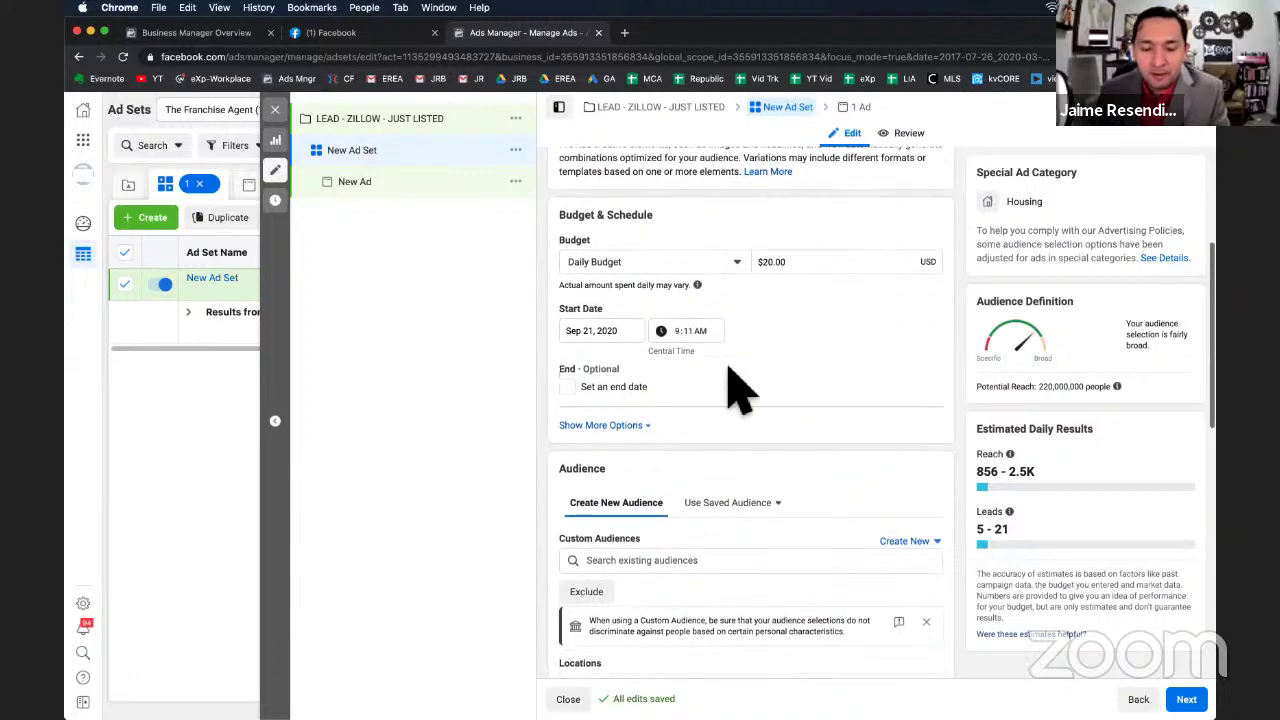
pyautogui.scroll(-3, 749, 423)
pyautogui.scroll(2, 766, 443)
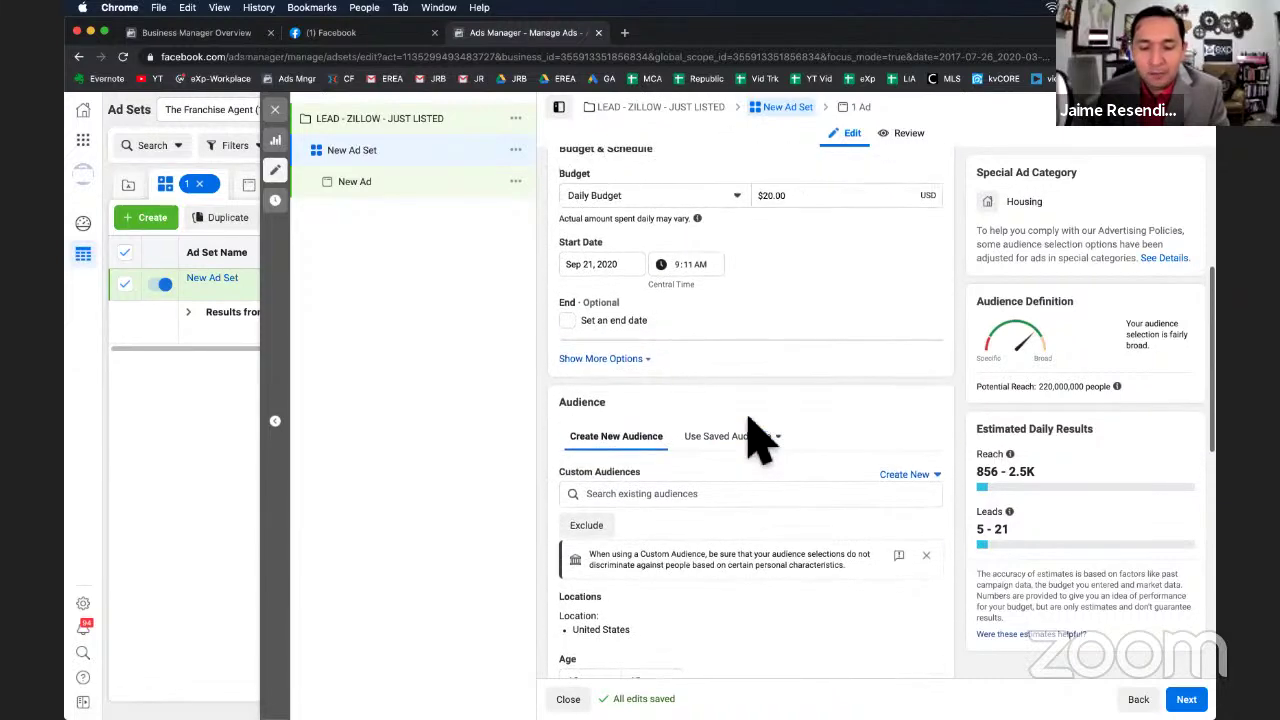
pyautogui.scroll(-1, 760, 440)
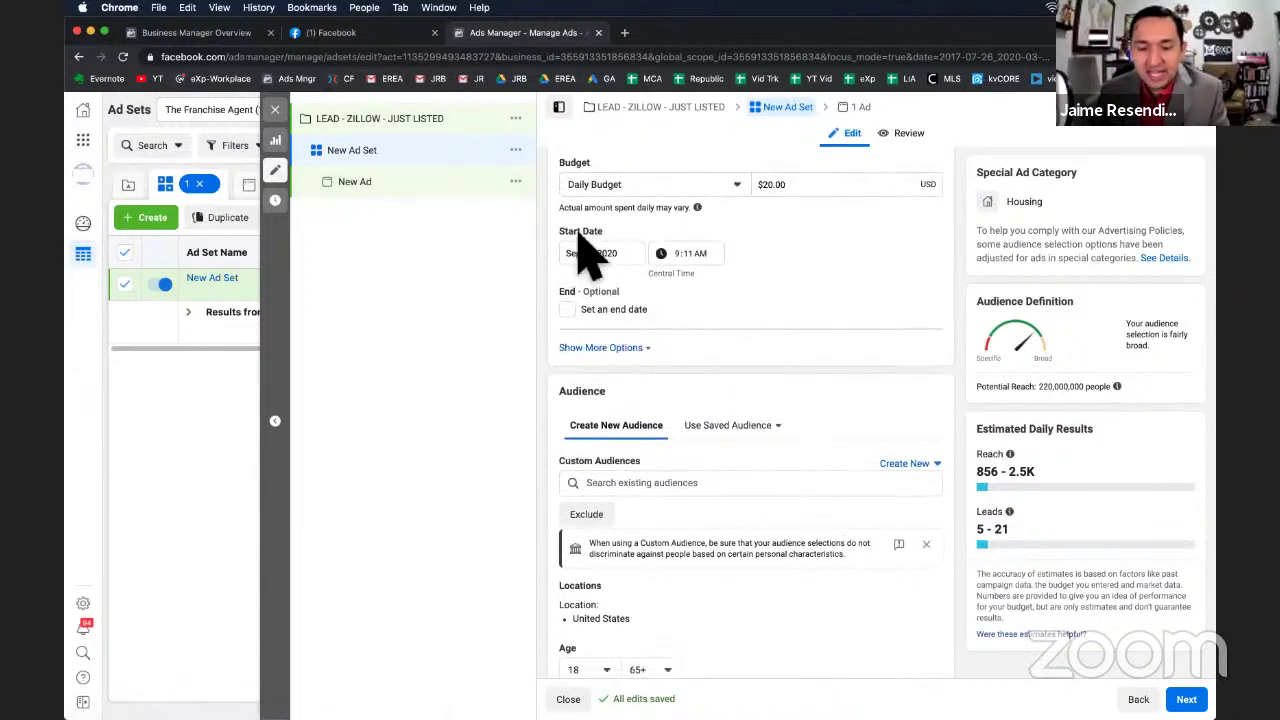
pyautogui.scroll(-1, 712, 420)
pyautogui.scroll(3, 709, 420)
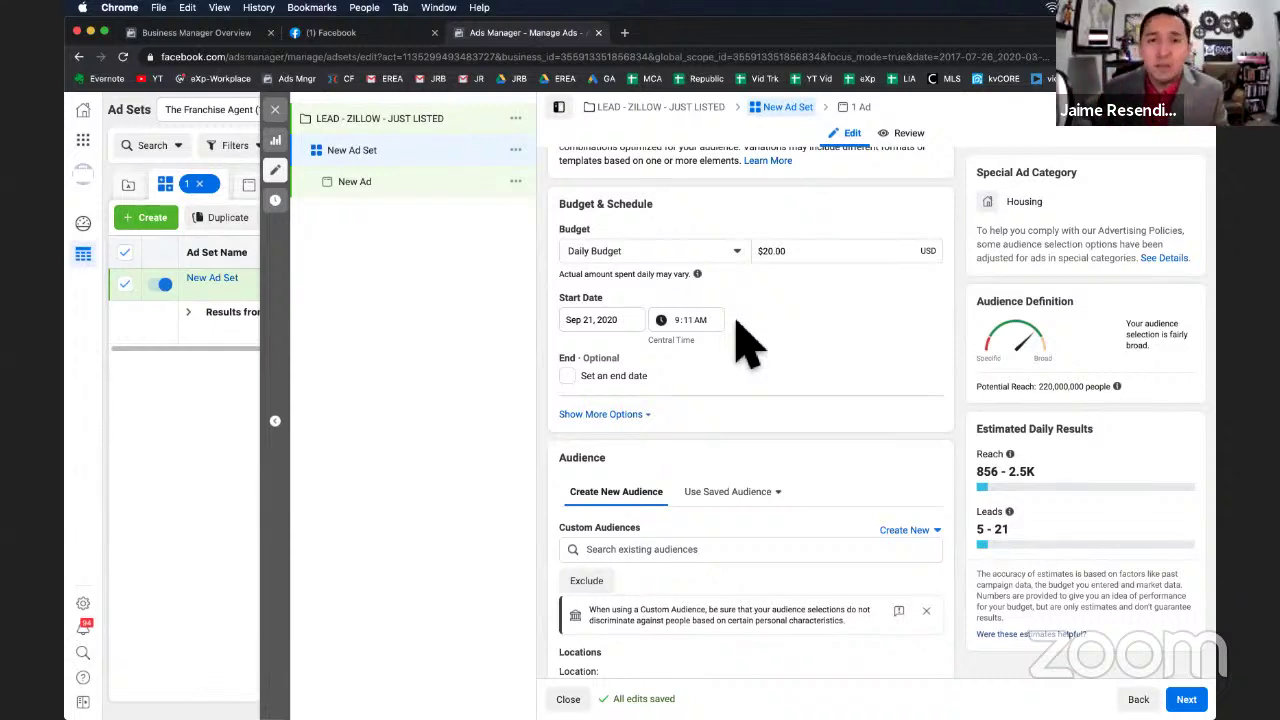
# Keep Daily Budget as the budget type at $20.00, starting Sep 21, 2020.
pyautogui.click(708, 251)
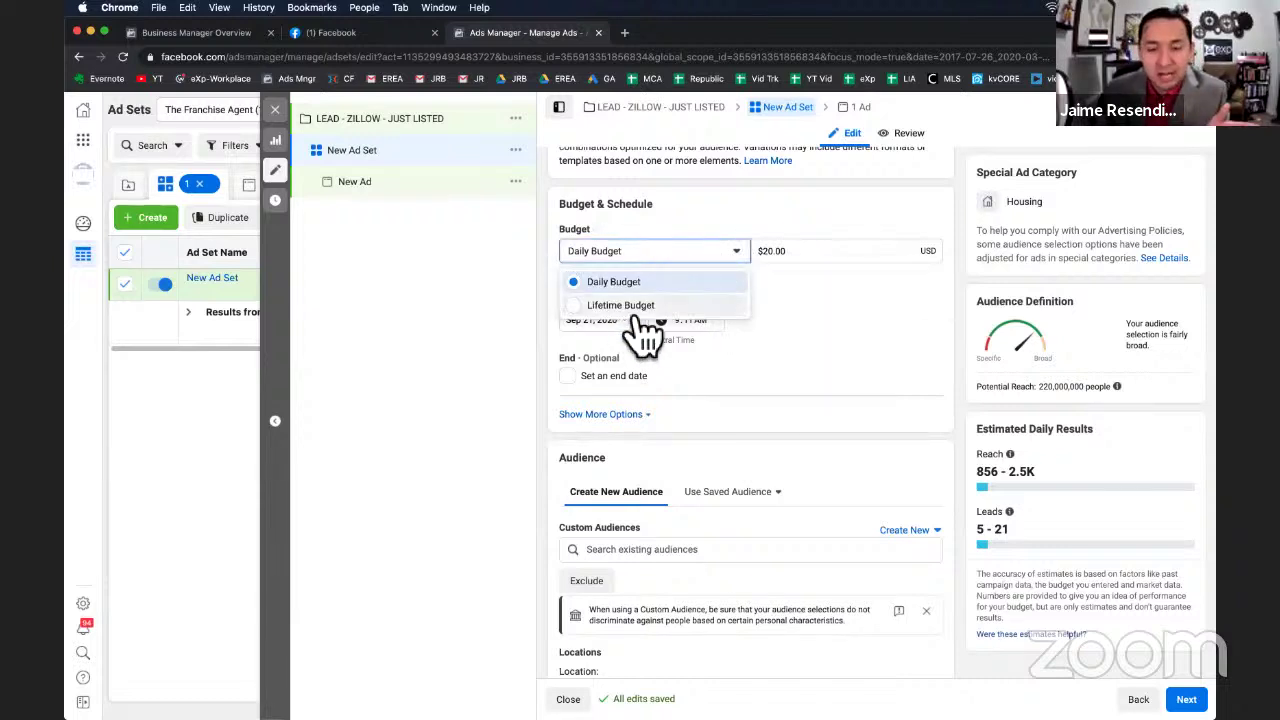
pyautogui.click(884, 370)
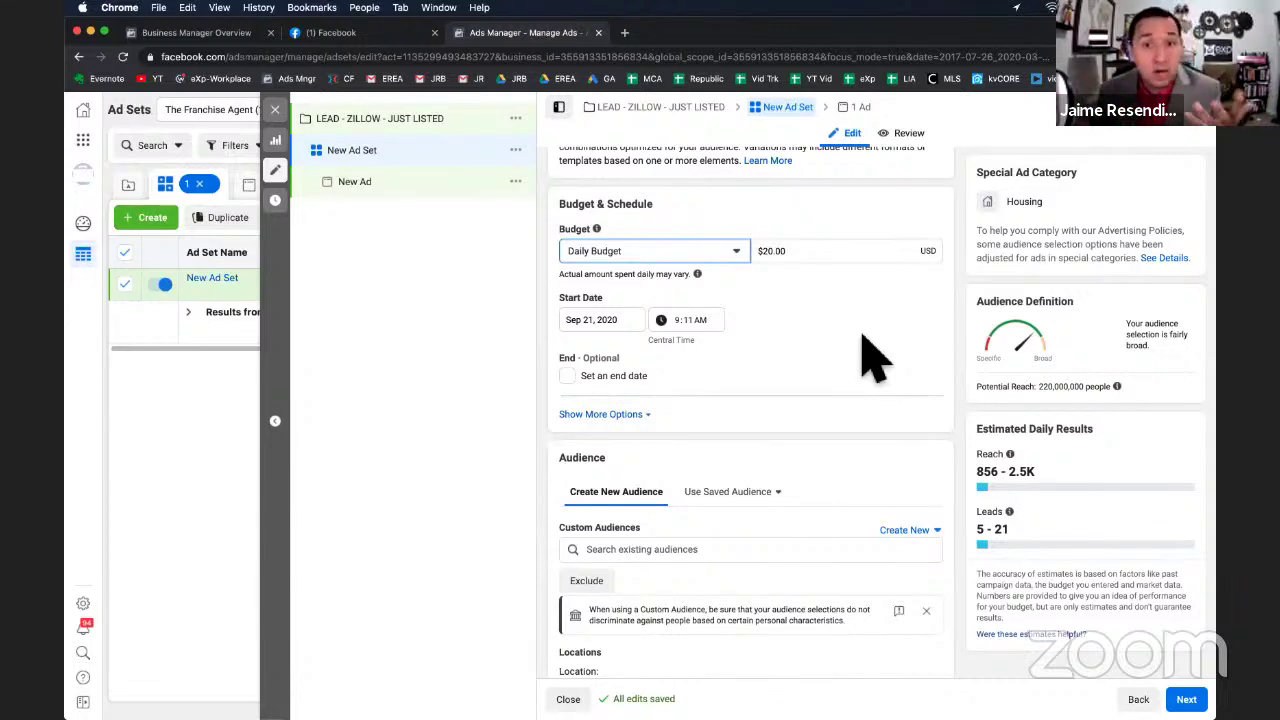
pyautogui.click(728, 253)
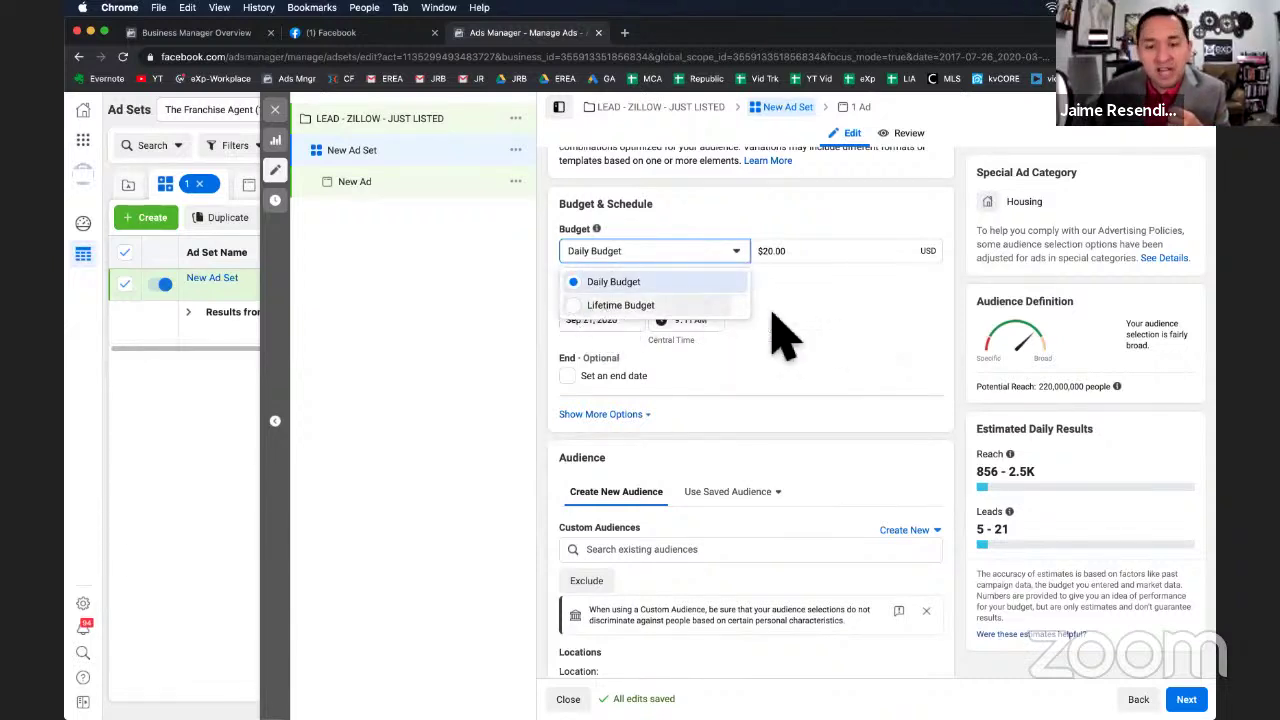
pyautogui.click(823, 349)
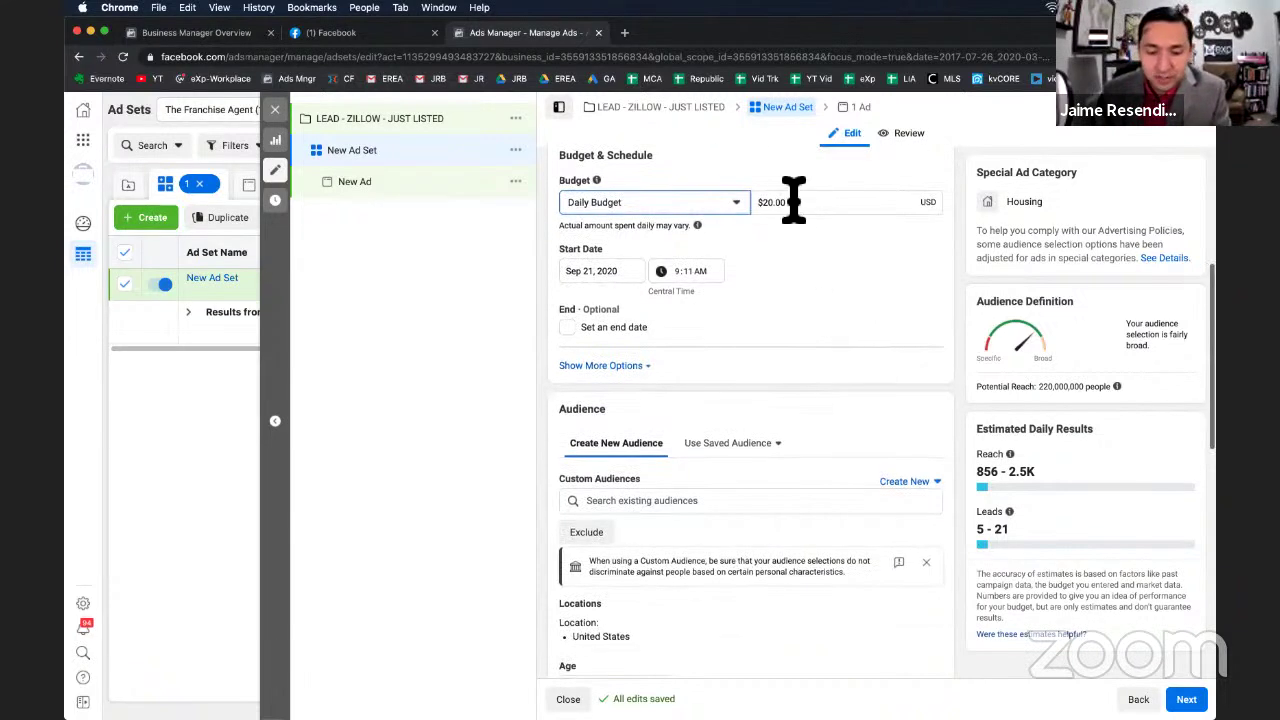
# Scroll the ad set form down to the Audience section targeting United States.
pyautogui.scroll(-5, 710, 378)
pyautogui.scroll(-1, 706, 366)
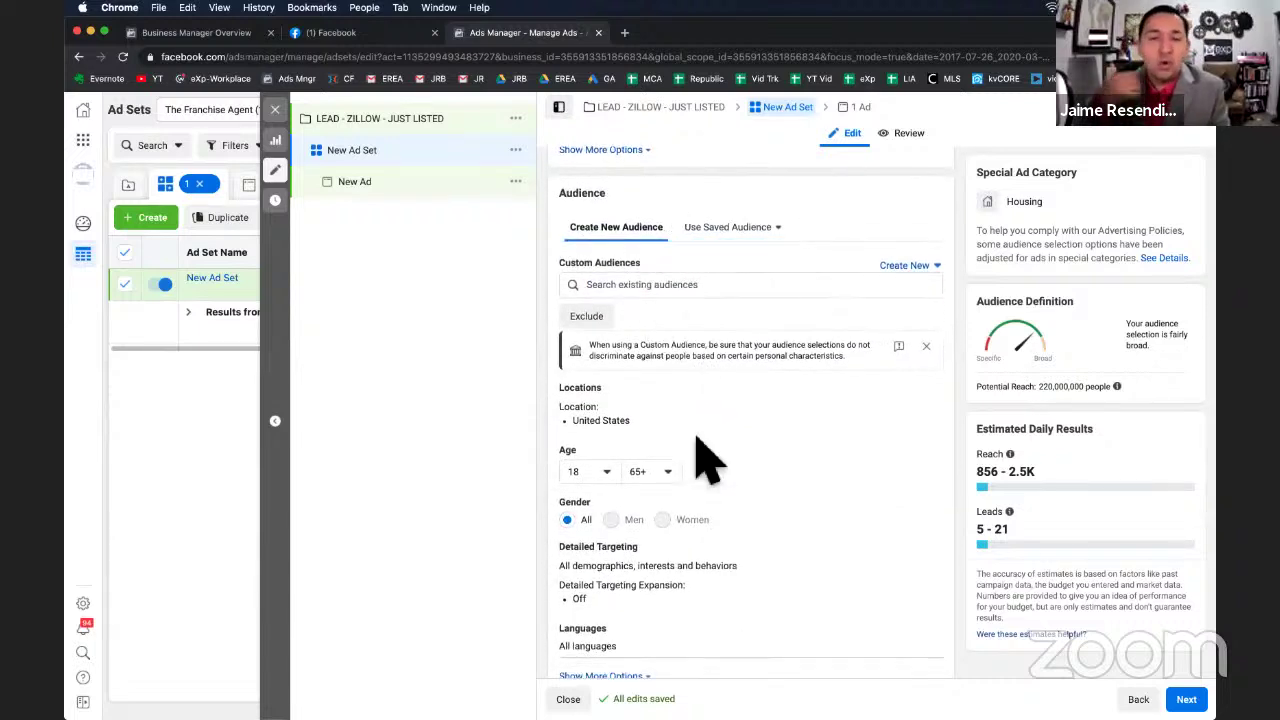
pyautogui.scroll(-9, 705, 460)
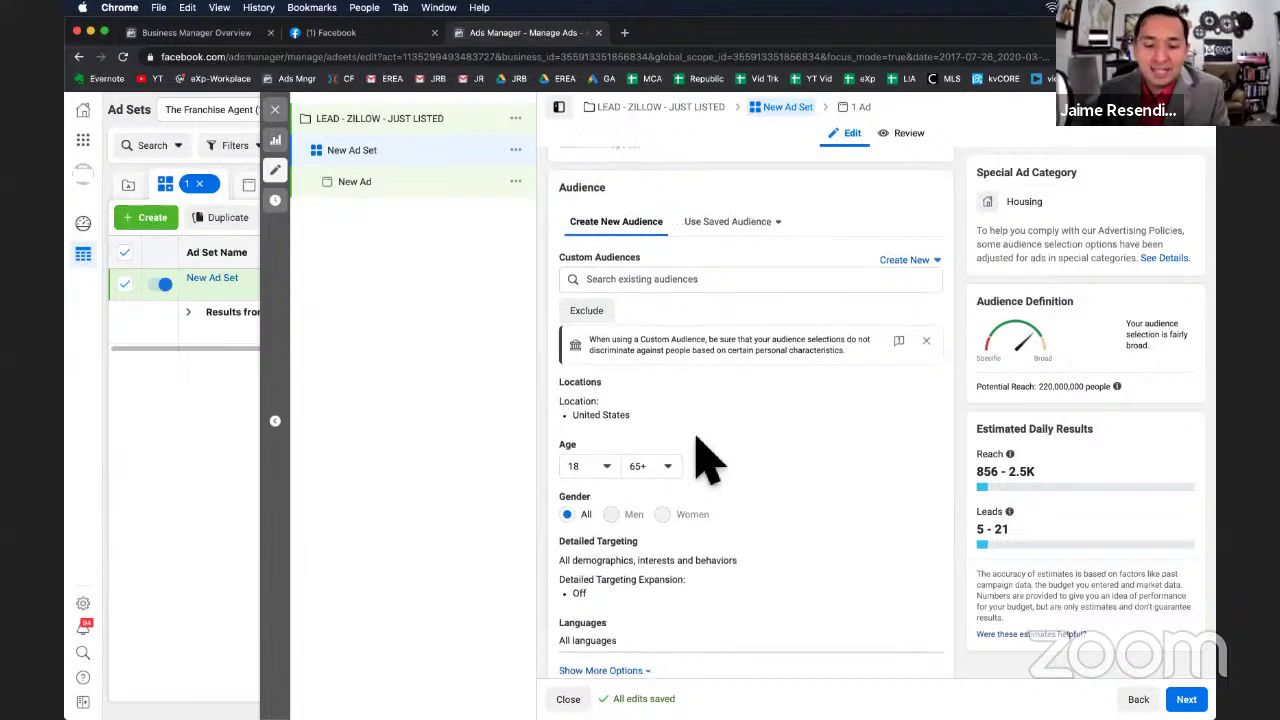
pyautogui.scroll(10, 714, 591)
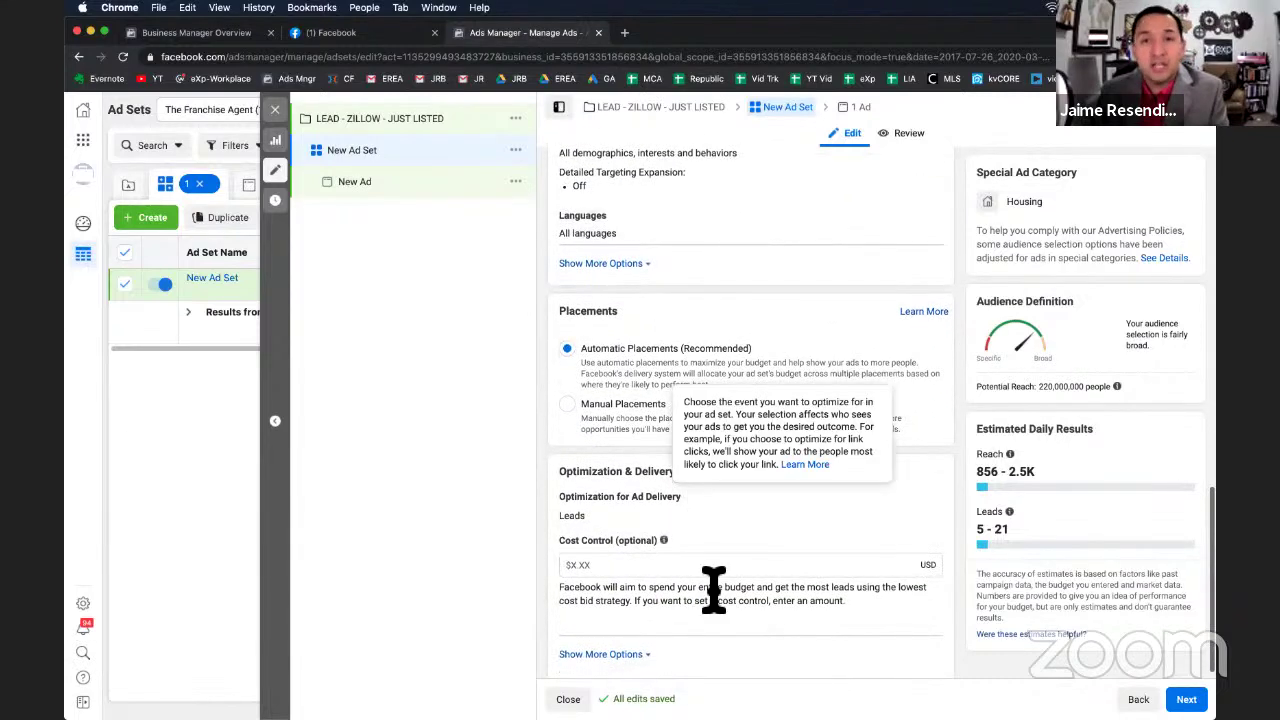
pyautogui.scroll(-1, 728, 595)
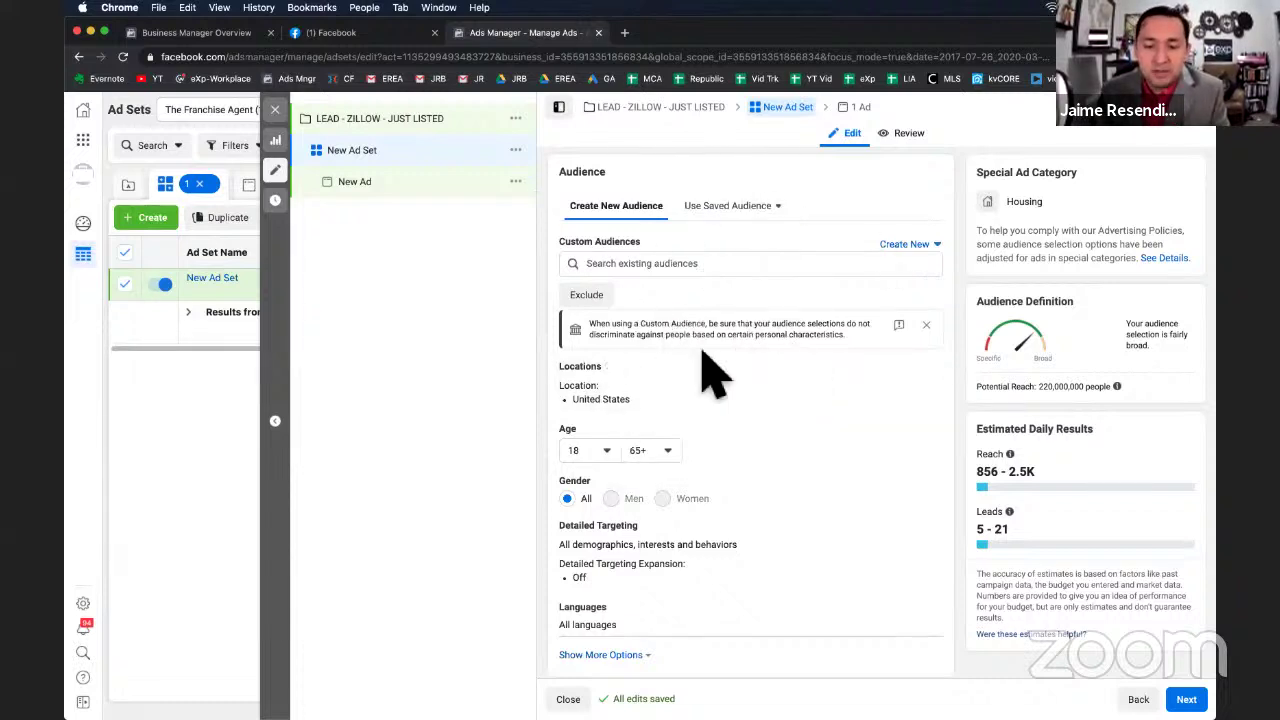
pyautogui.scroll(-2, 794, 343)
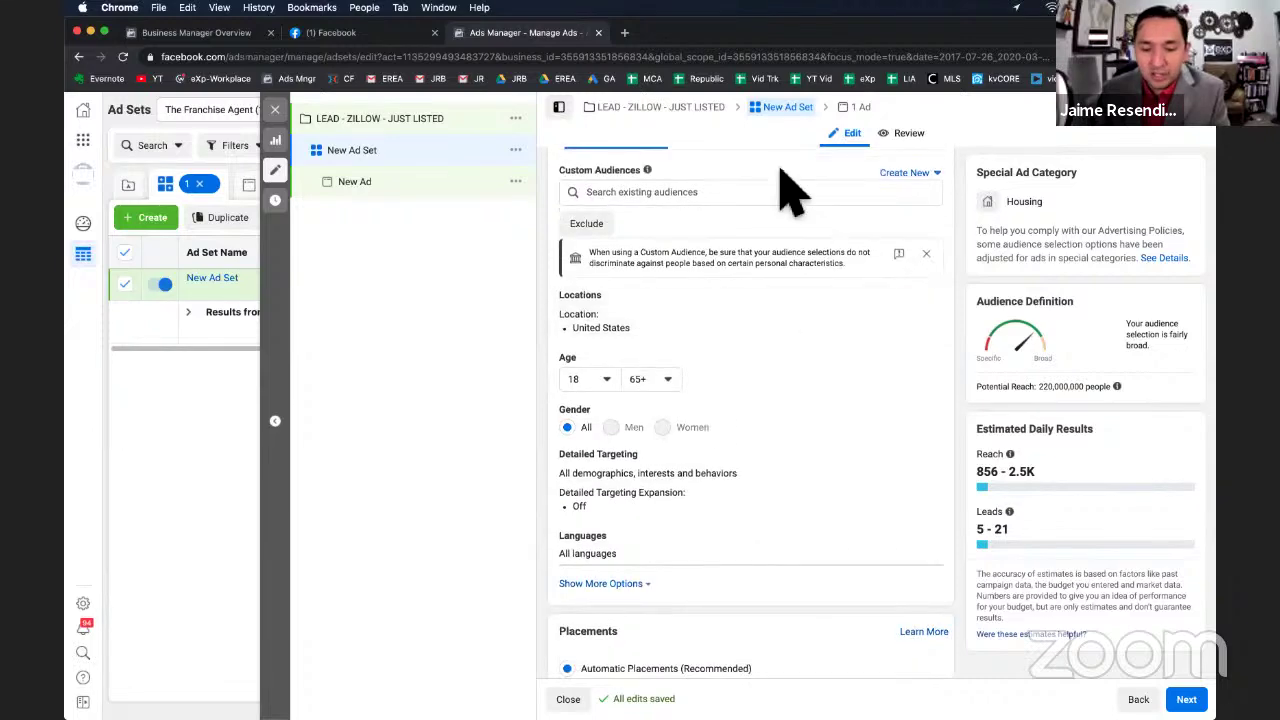
# Restrict location targeting to 'People living in this location' and focus the Search Locations field.
pyautogui.click(933, 308)
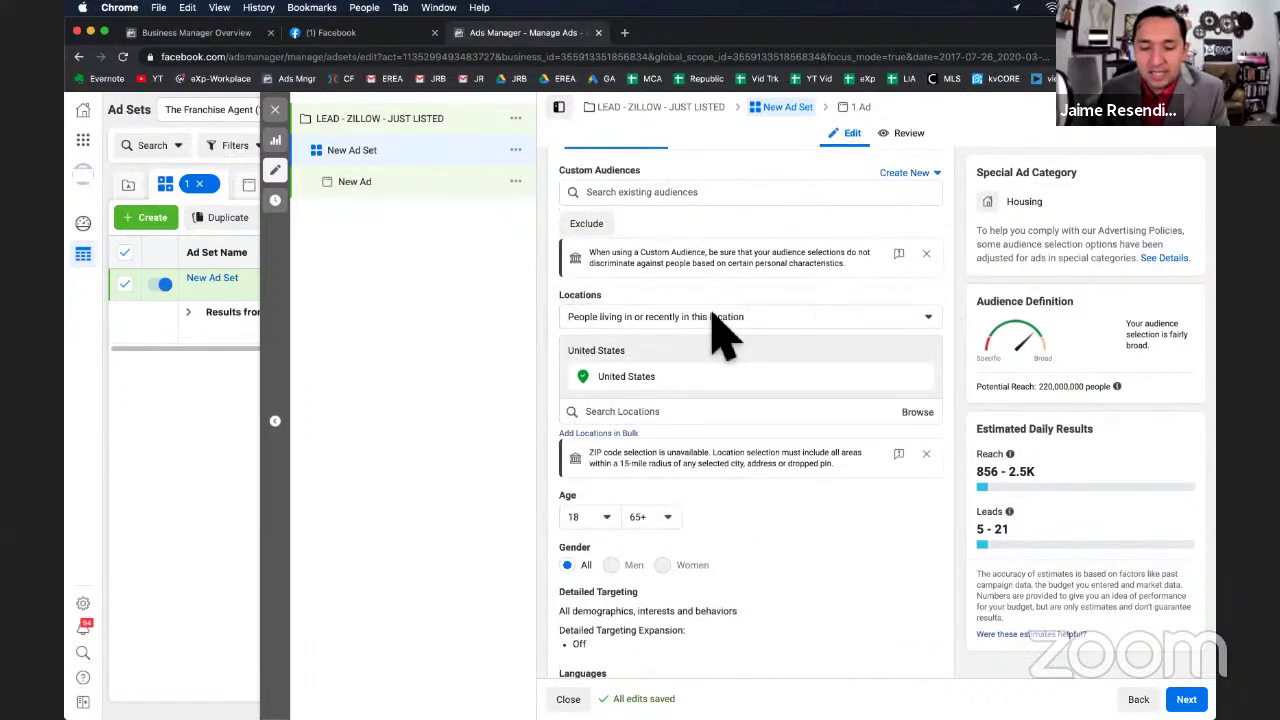
pyautogui.click(660, 318)
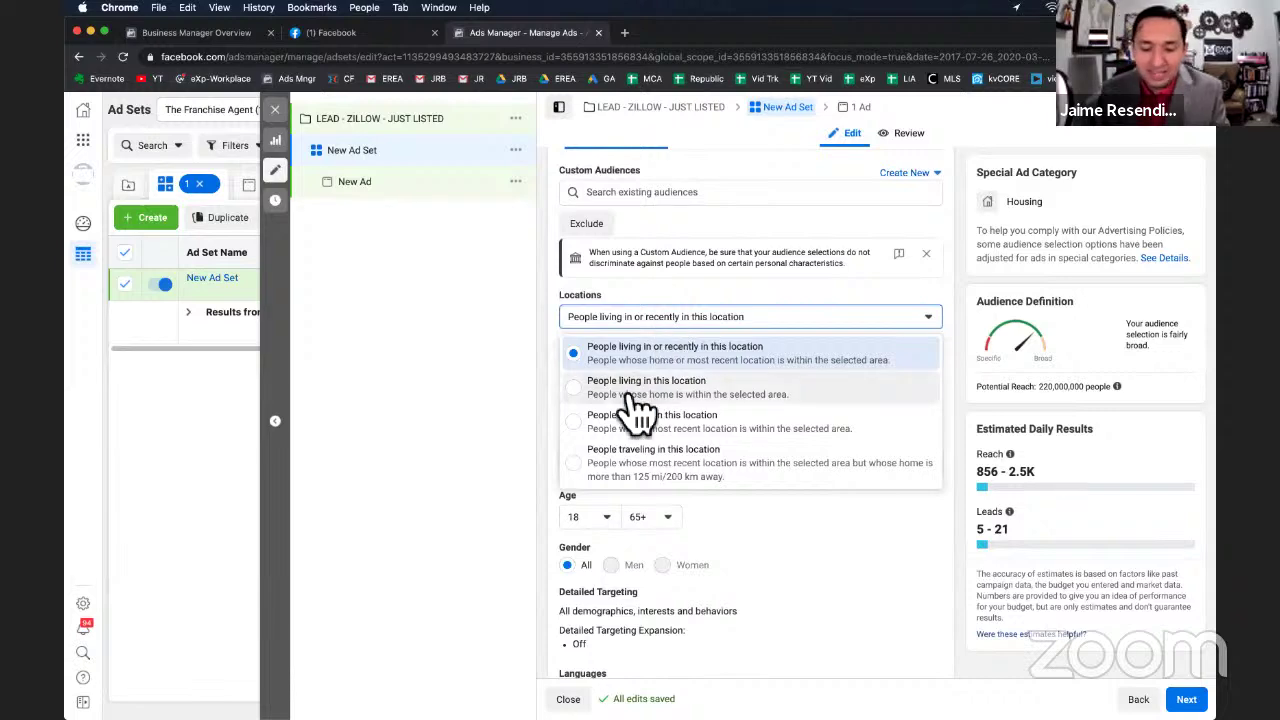
pyautogui.click(630, 388)
pyautogui.click(632, 322)
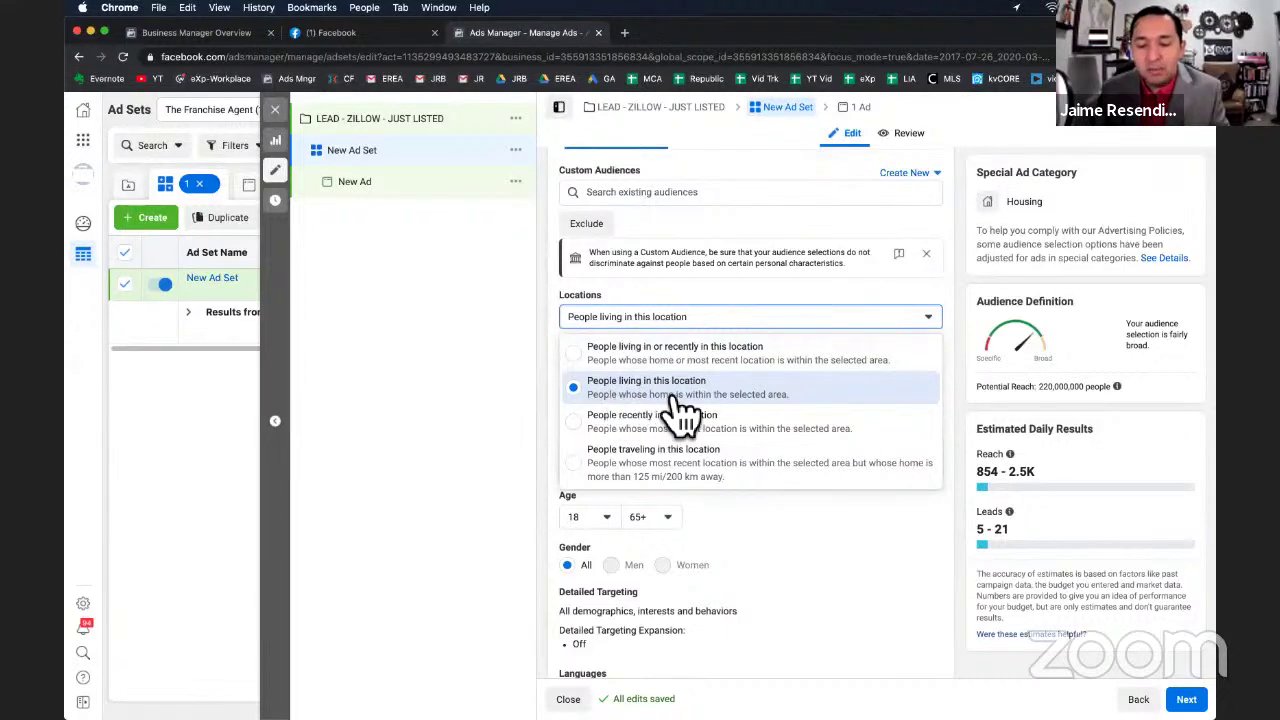
pyautogui.click(792, 290)
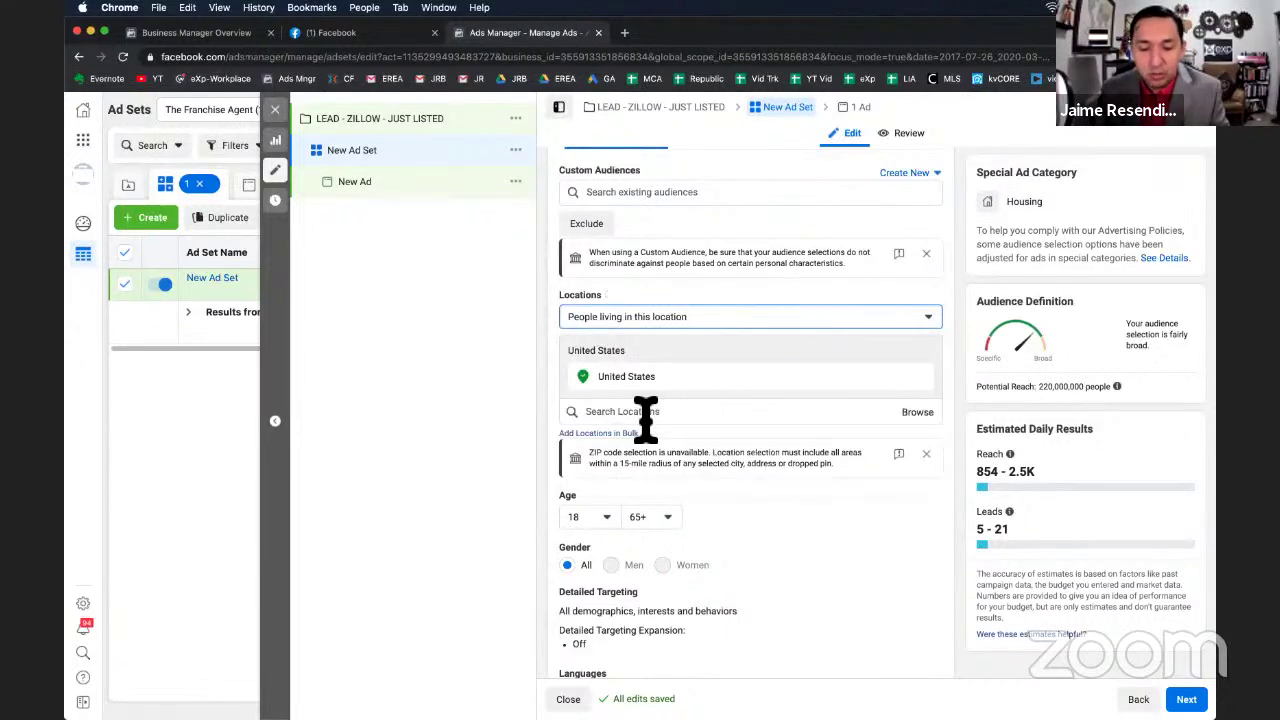
pyautogui.click(665, 411)
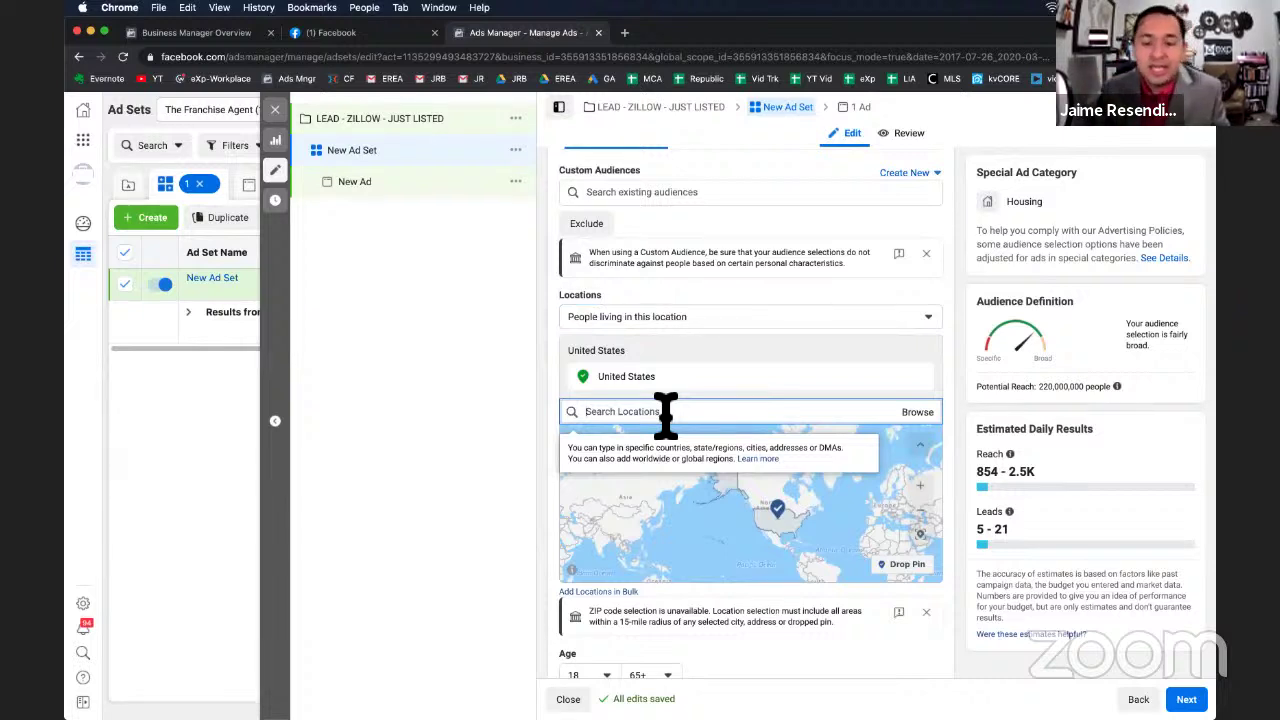
# Replace United States with Dallas, Texas as the target location, covering a 15-mile radius.
pyautogui.write('DALLAS')
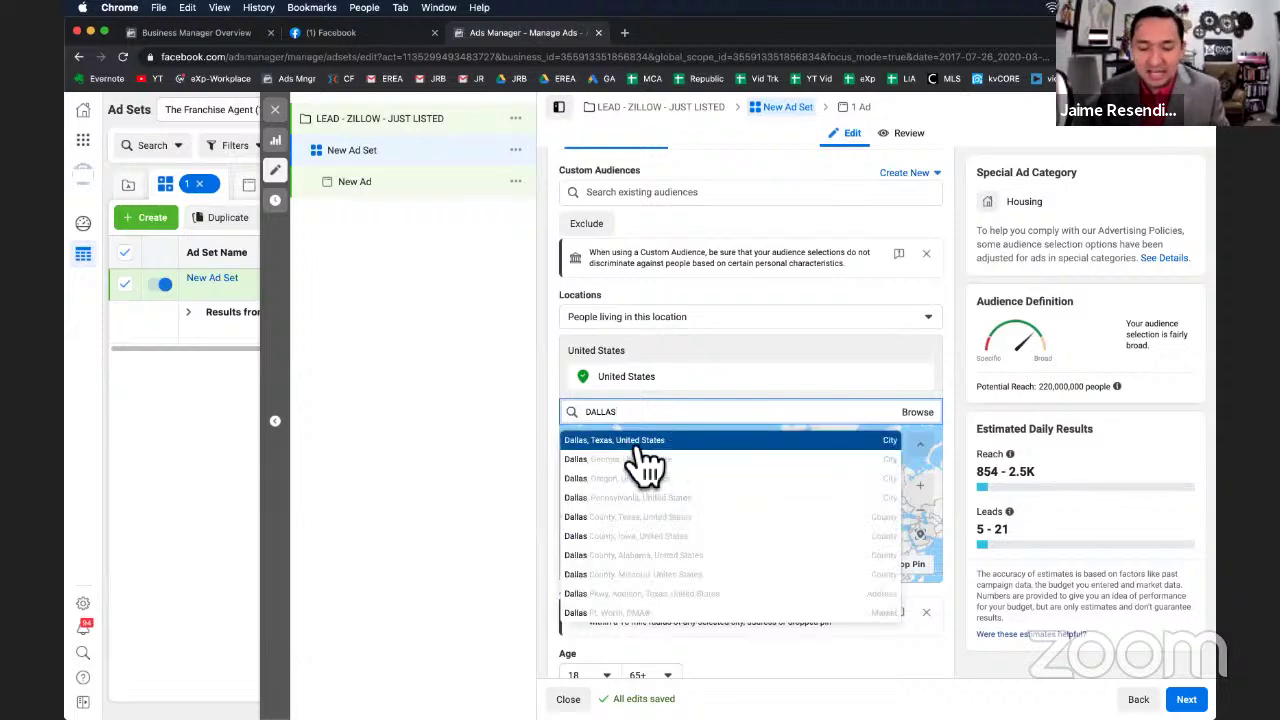
pyautogui.click(632, 441)
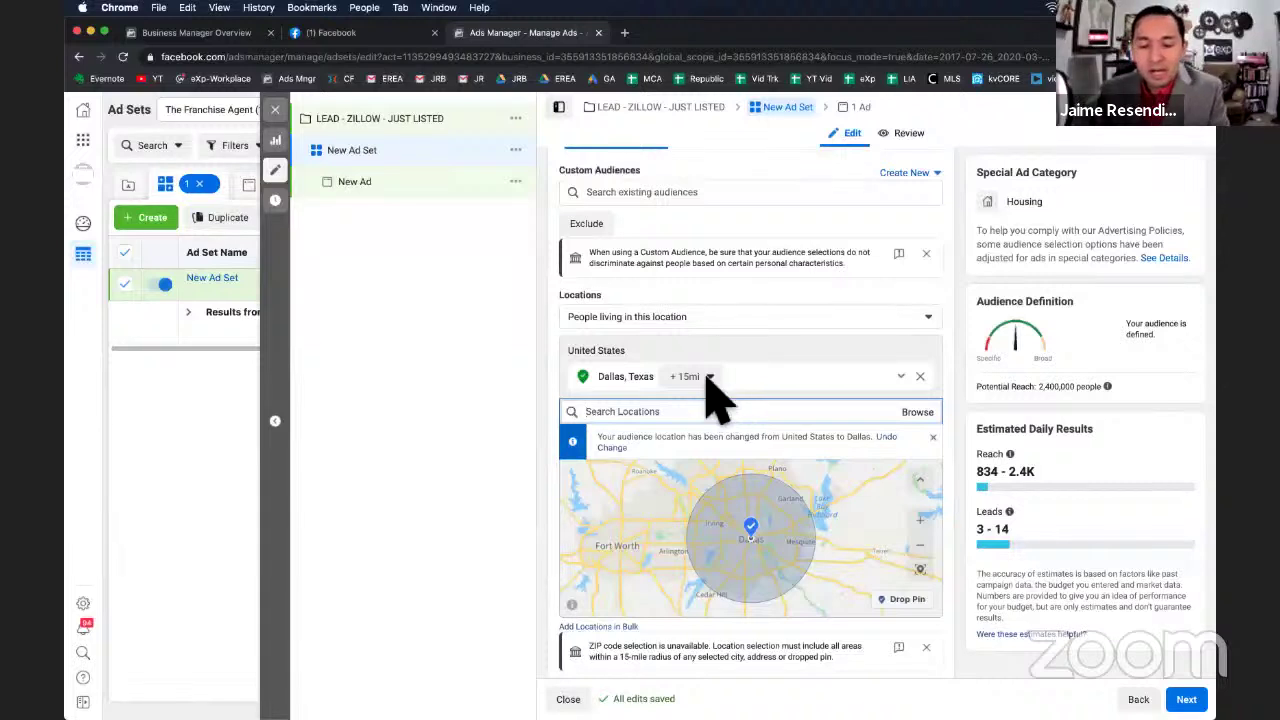
pyautogui.scroll(-1, 688, 400)
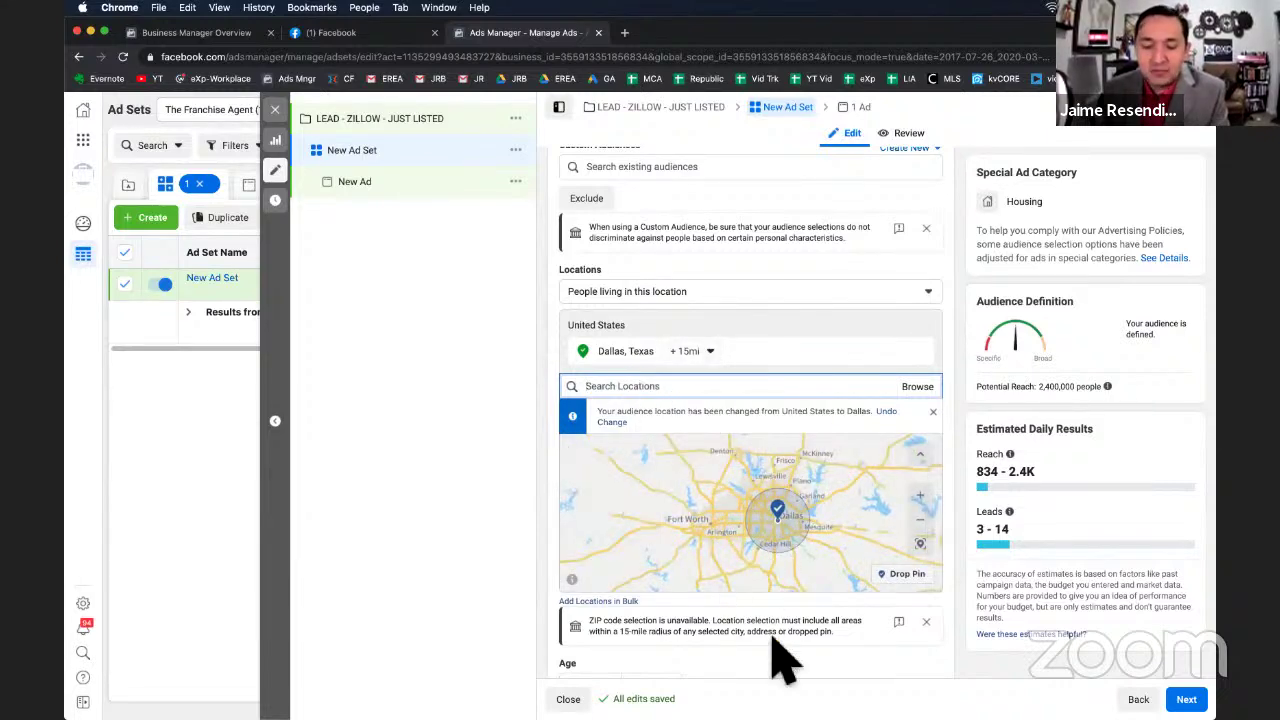
pyautogui.scroll(-3, 777, 655)
pyautogui.scroll(-5, 773, 645)
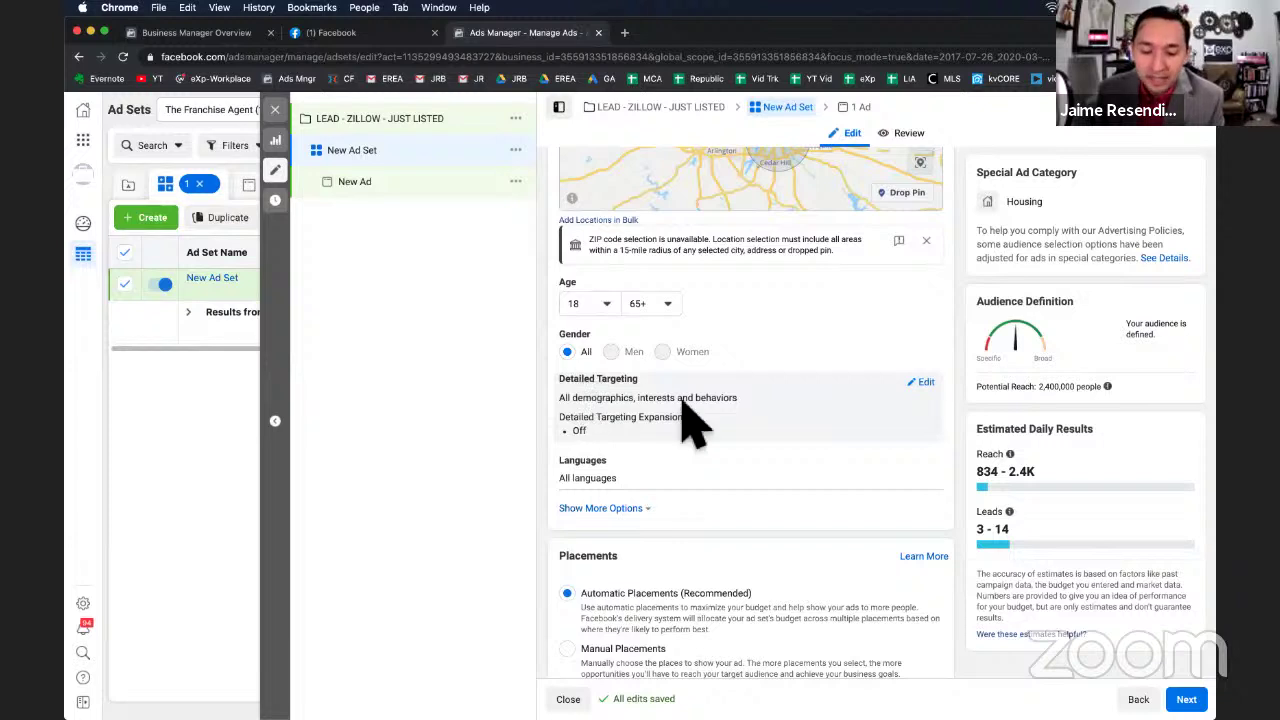
# Open Detailed Targeting for editing to reveal its interest search box.
pyautogui.click(926, 383)
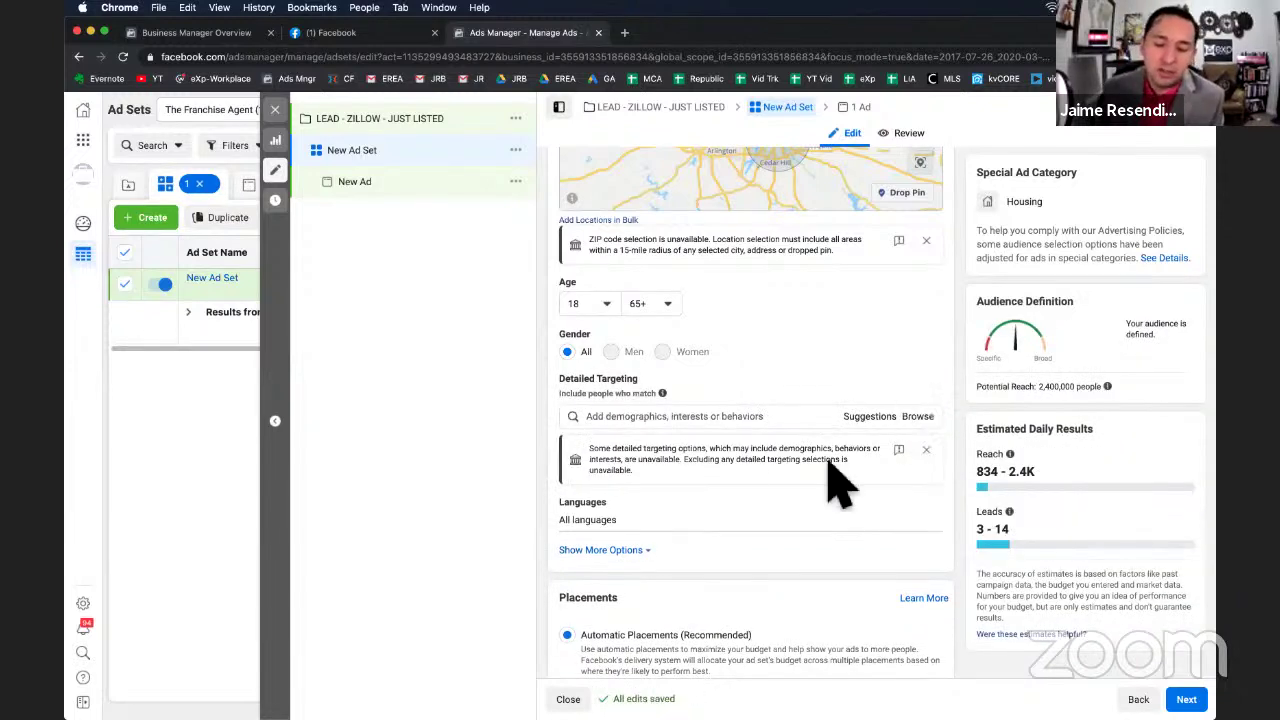
pyautogui.scroll(10, 743, 340)
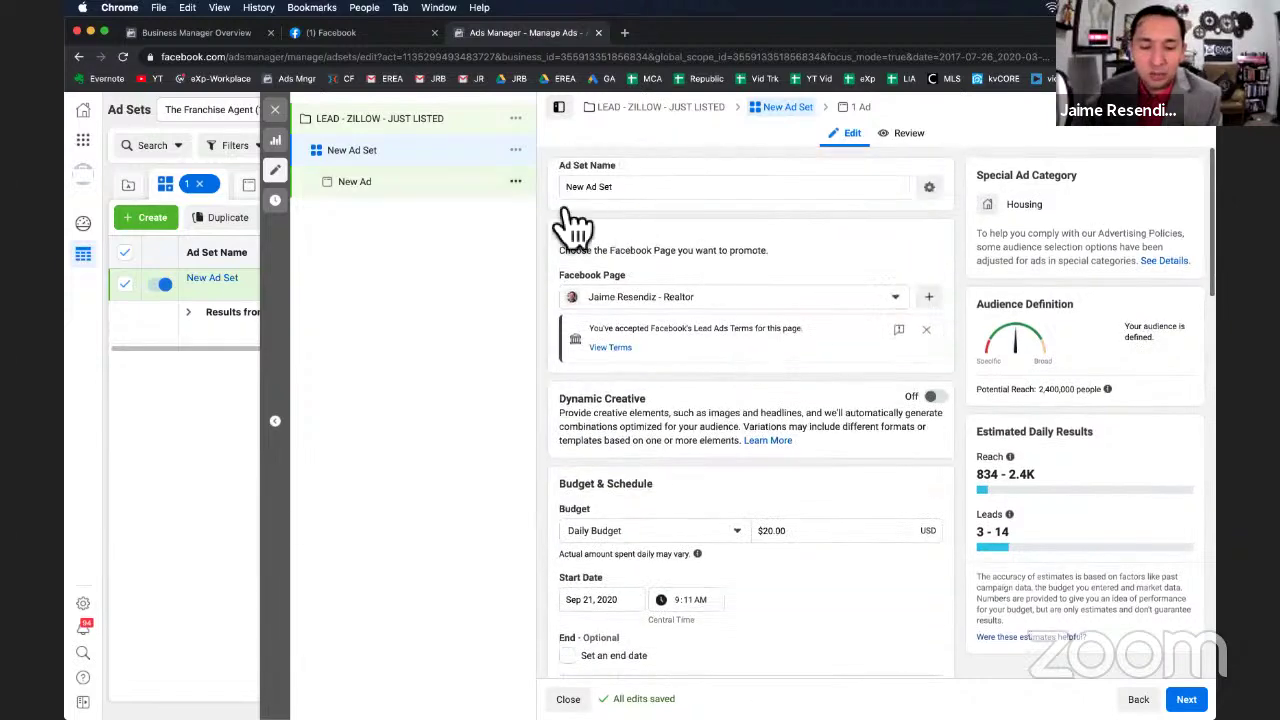
pyautogui.scroll(-8, 760, 450)
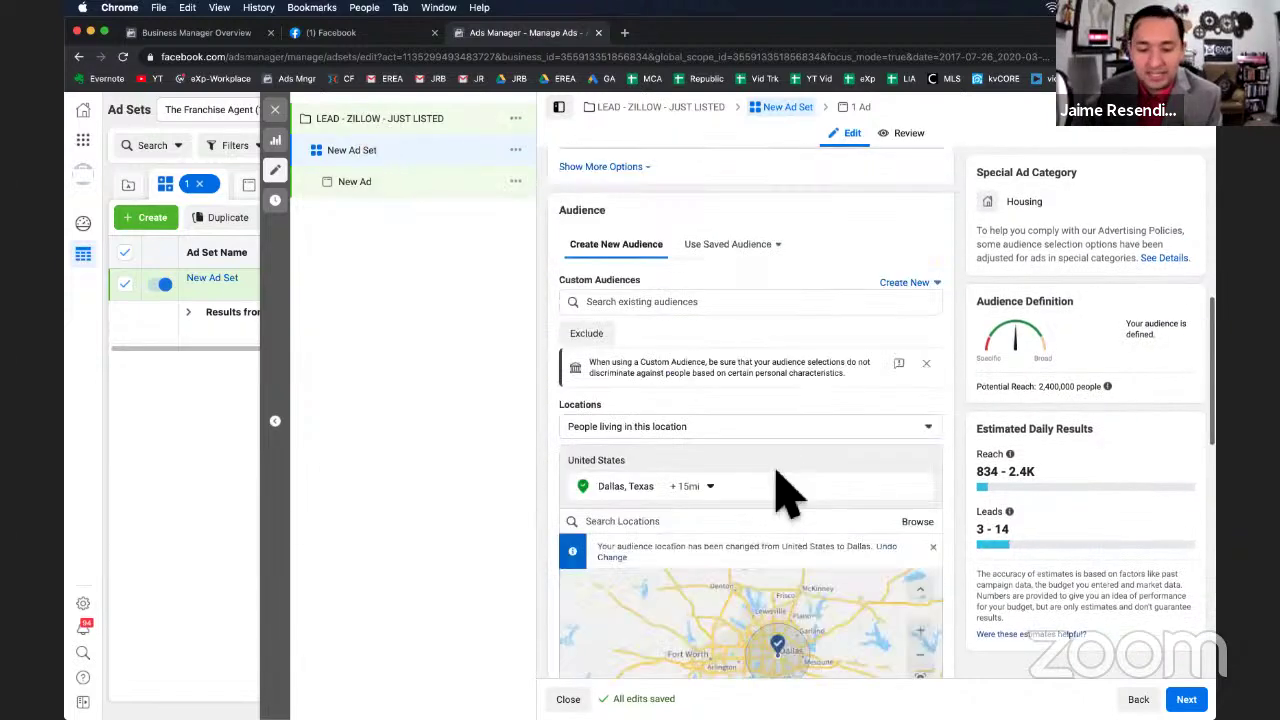
pyautogui.scroll(-8, 785, 490)
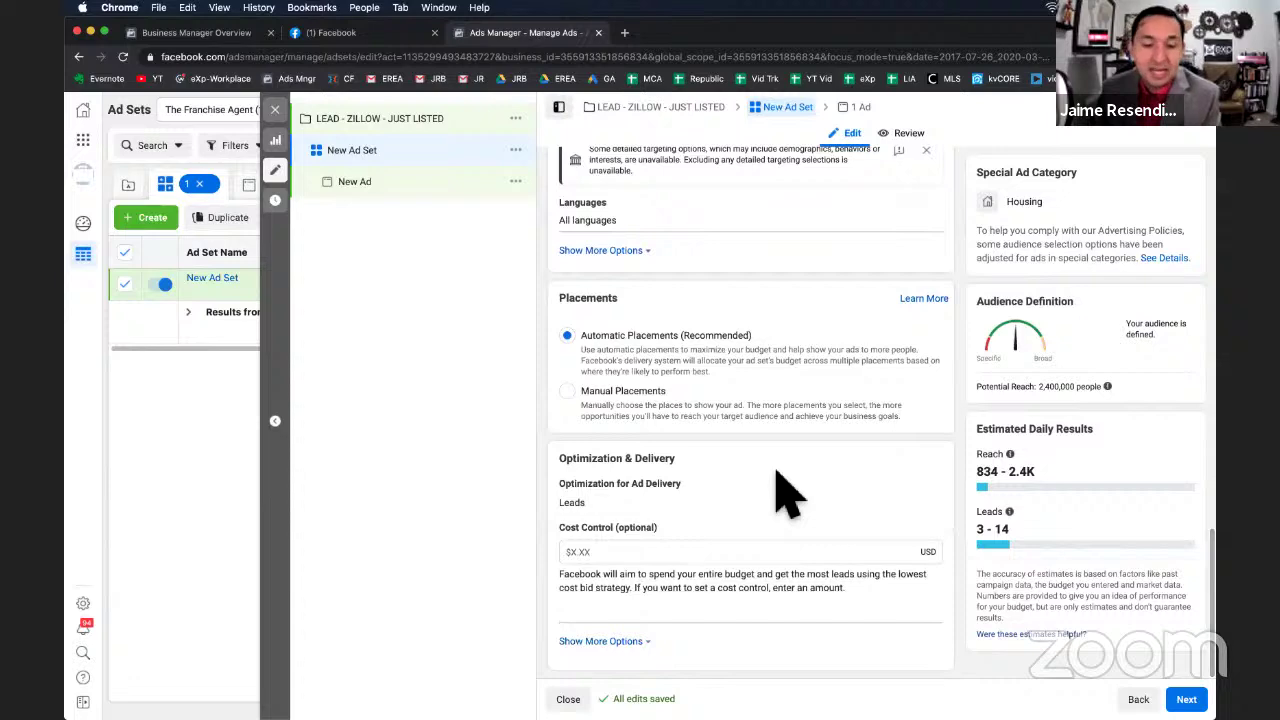
pyautogui.scroll(3, 785, 490)
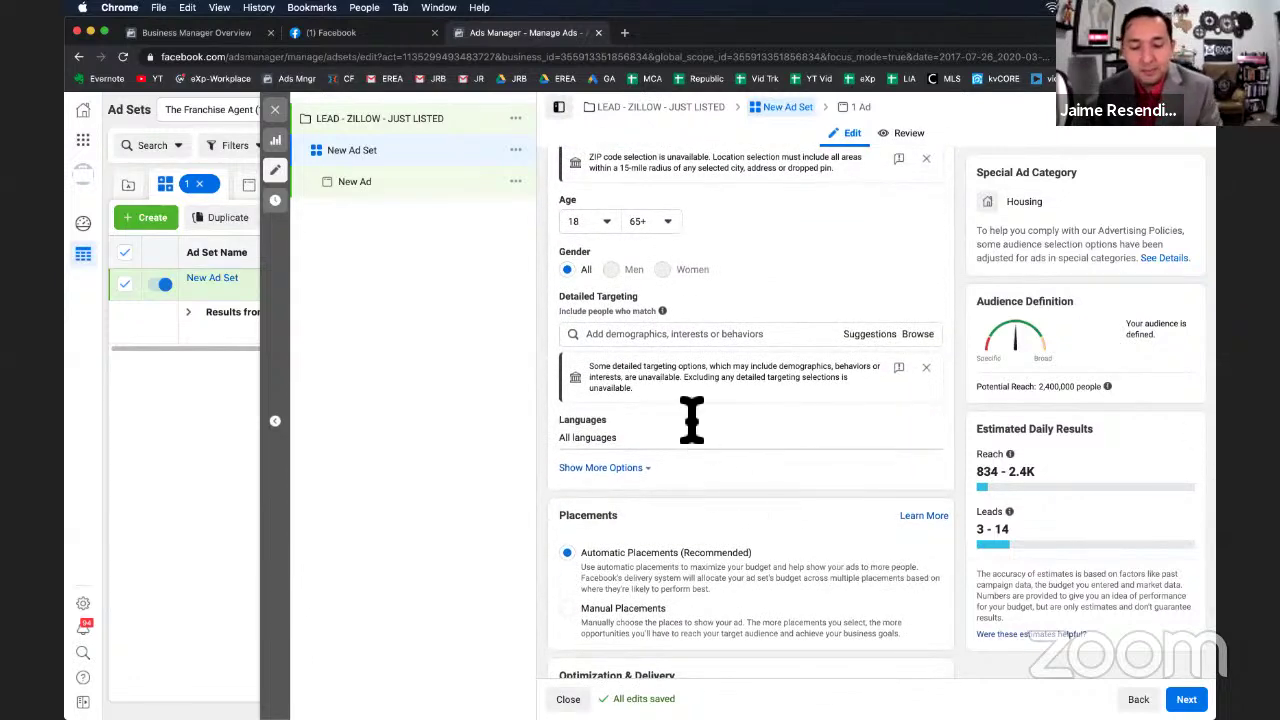
# Search 'zillow' in Detailed Targeting and add the Zillow interest, narrowing reach to 340,000.
pyautogui.click(674, 336)
pyautogui.write('zill')
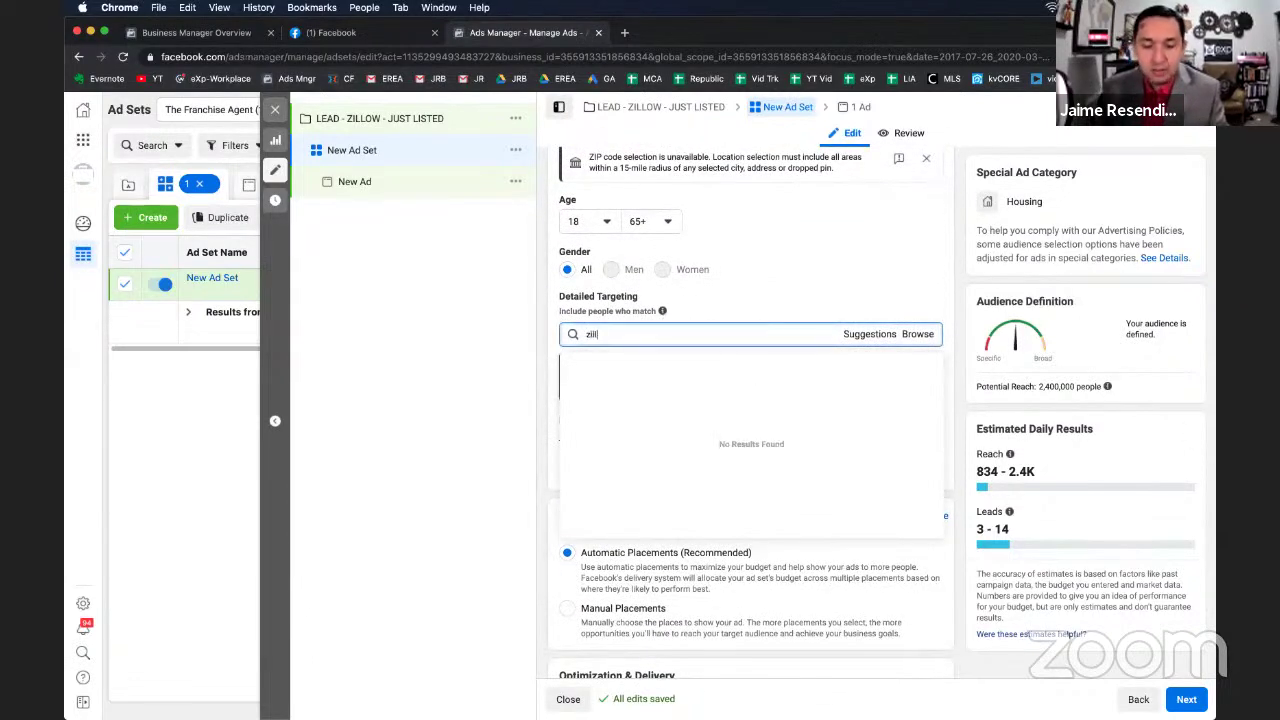
pyautogui.write('ow')
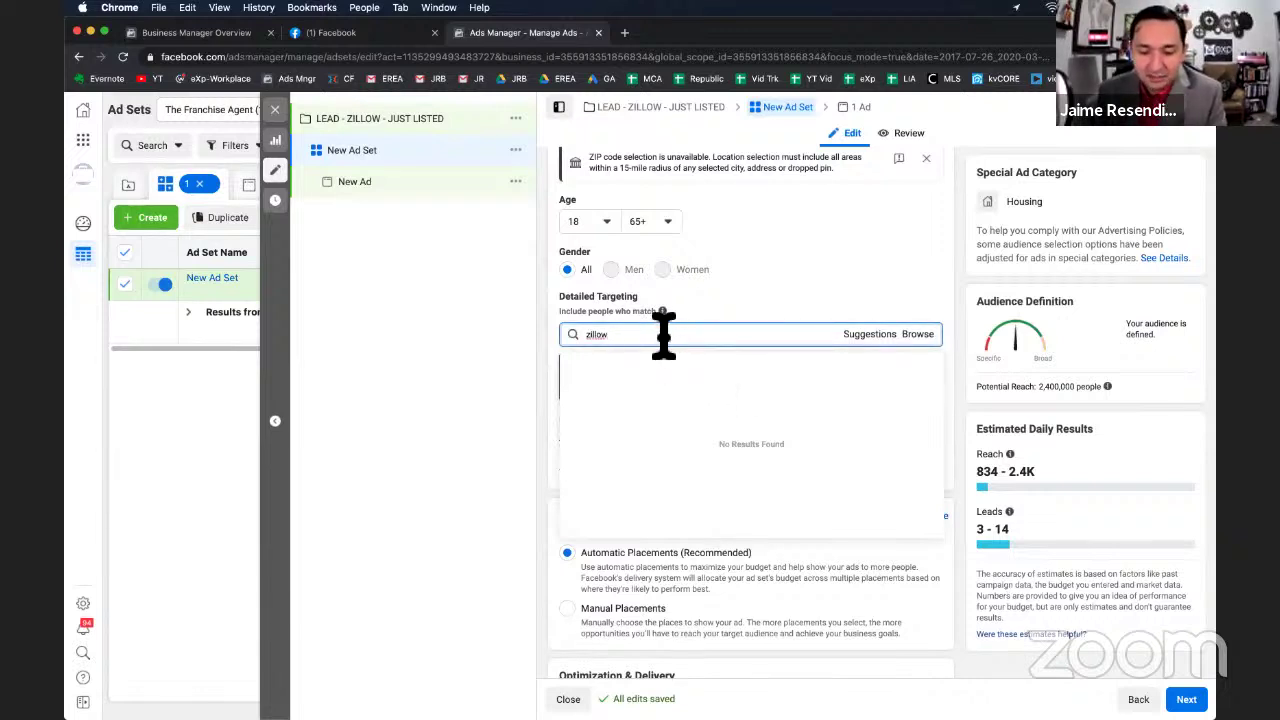
pyautogui.doubleClick(628, 345)
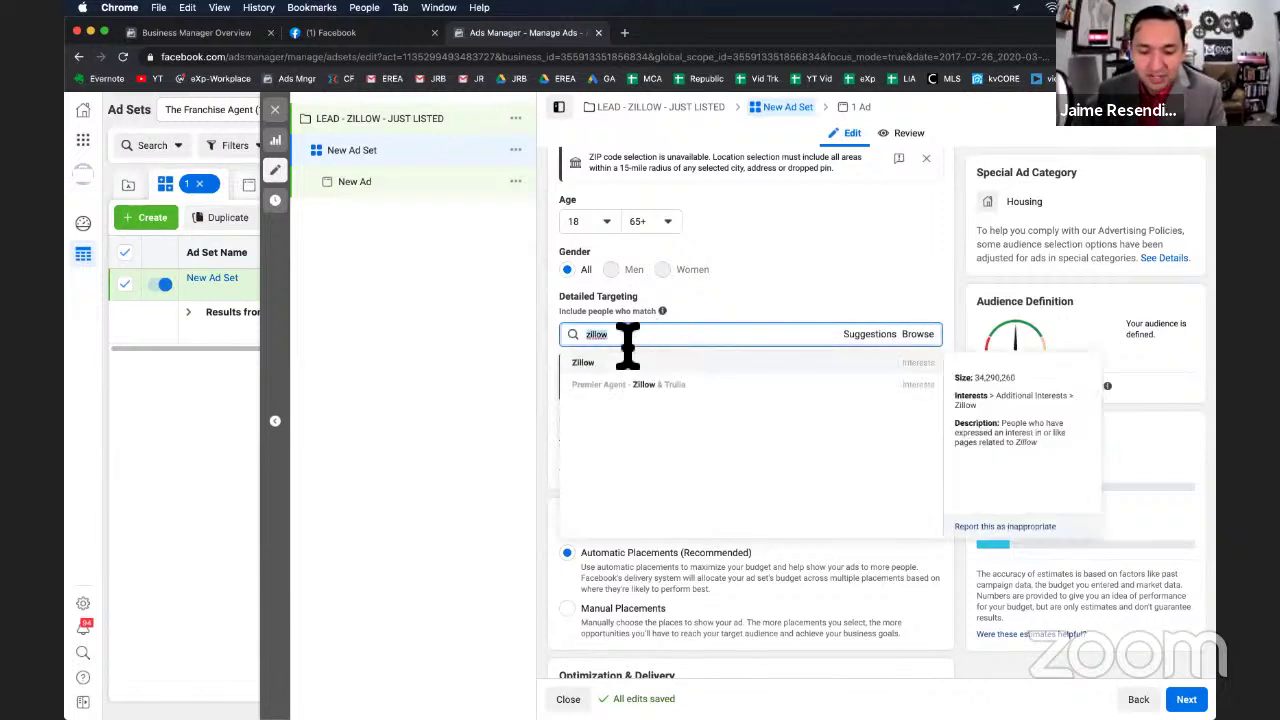
pyautogui.click(923, 373)
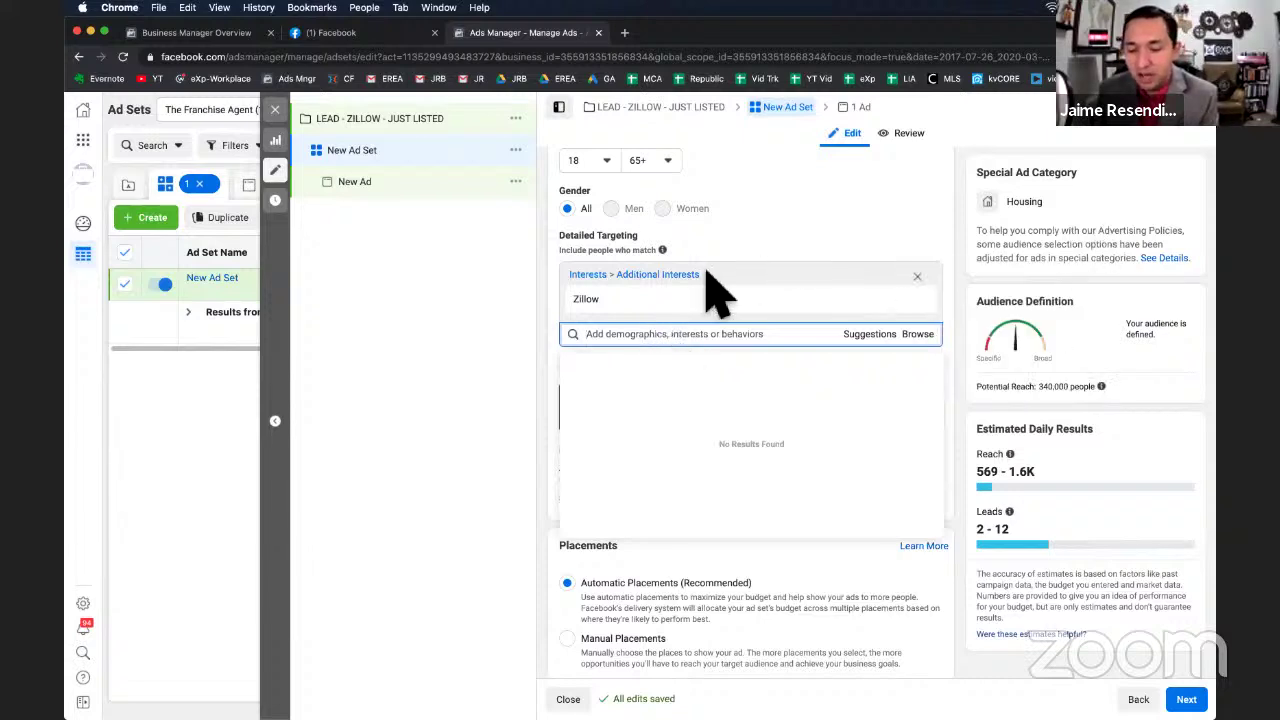
# Remove the Zillow interest and add it back to Detailed Targeting.
pyautogui.click(919, 303)
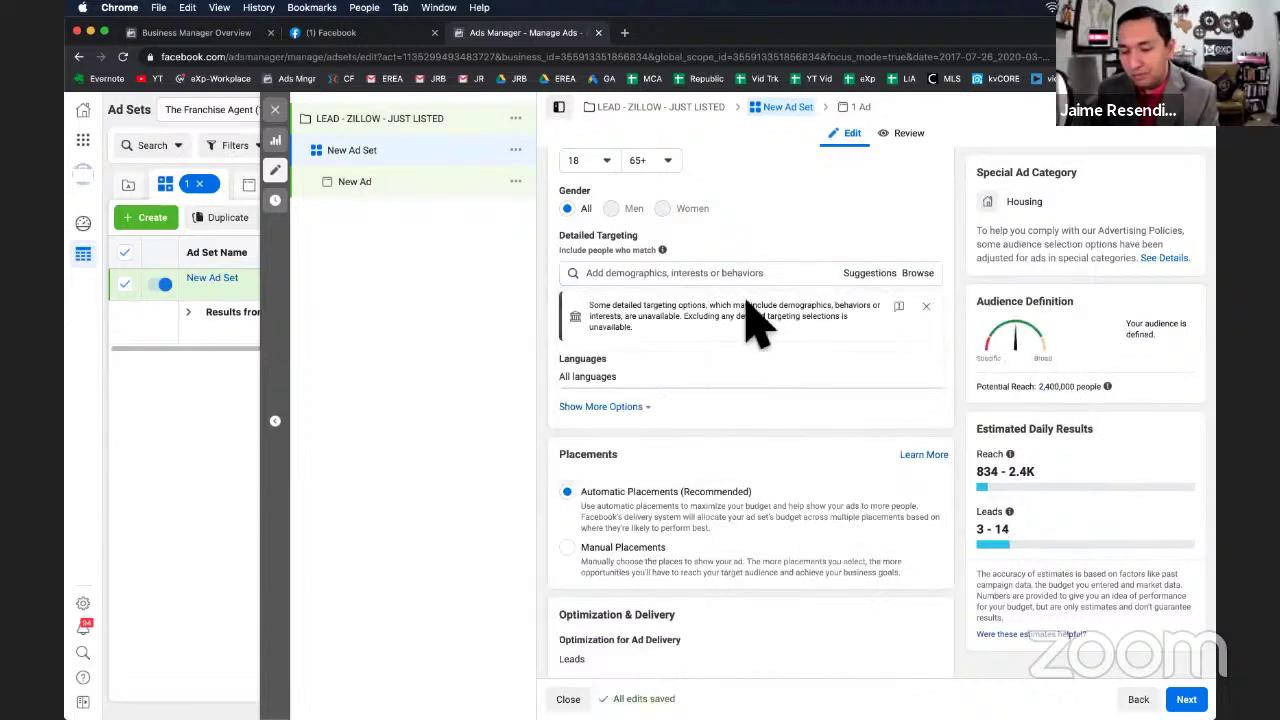
pyautogui.click(671, 276)
pyautogui.write('zillo')
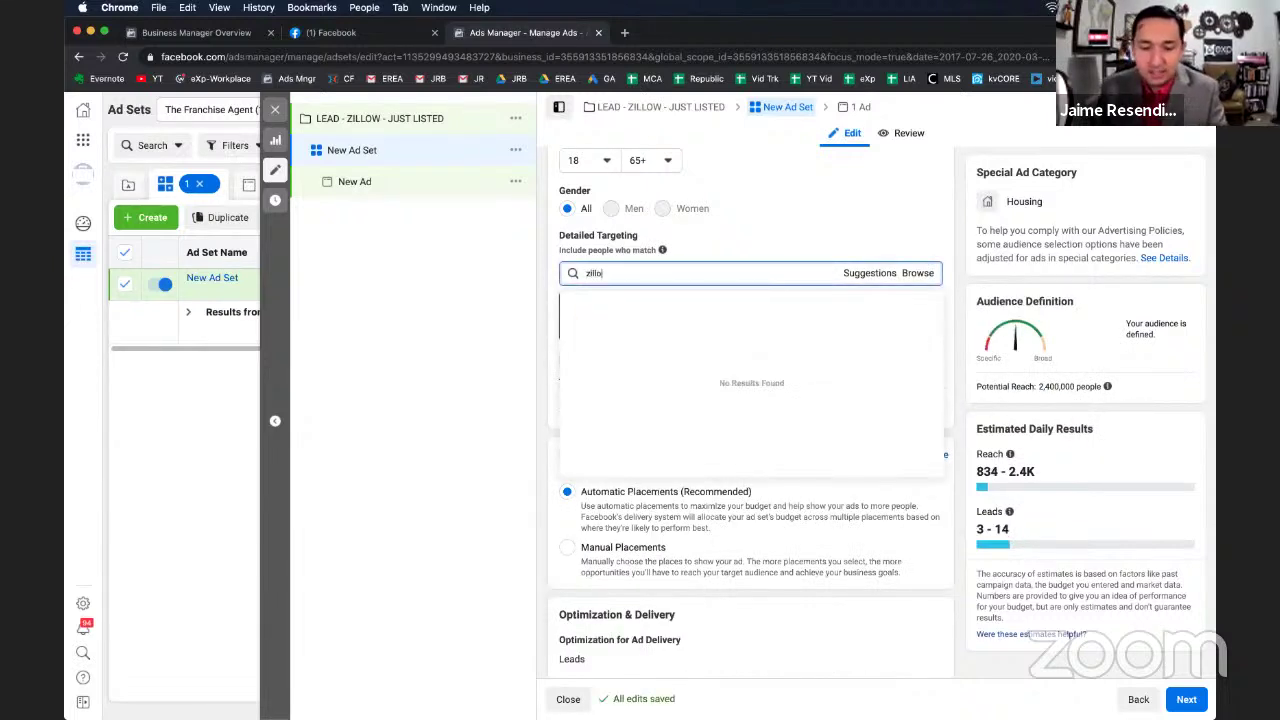
pyautogui.click(596, 303)
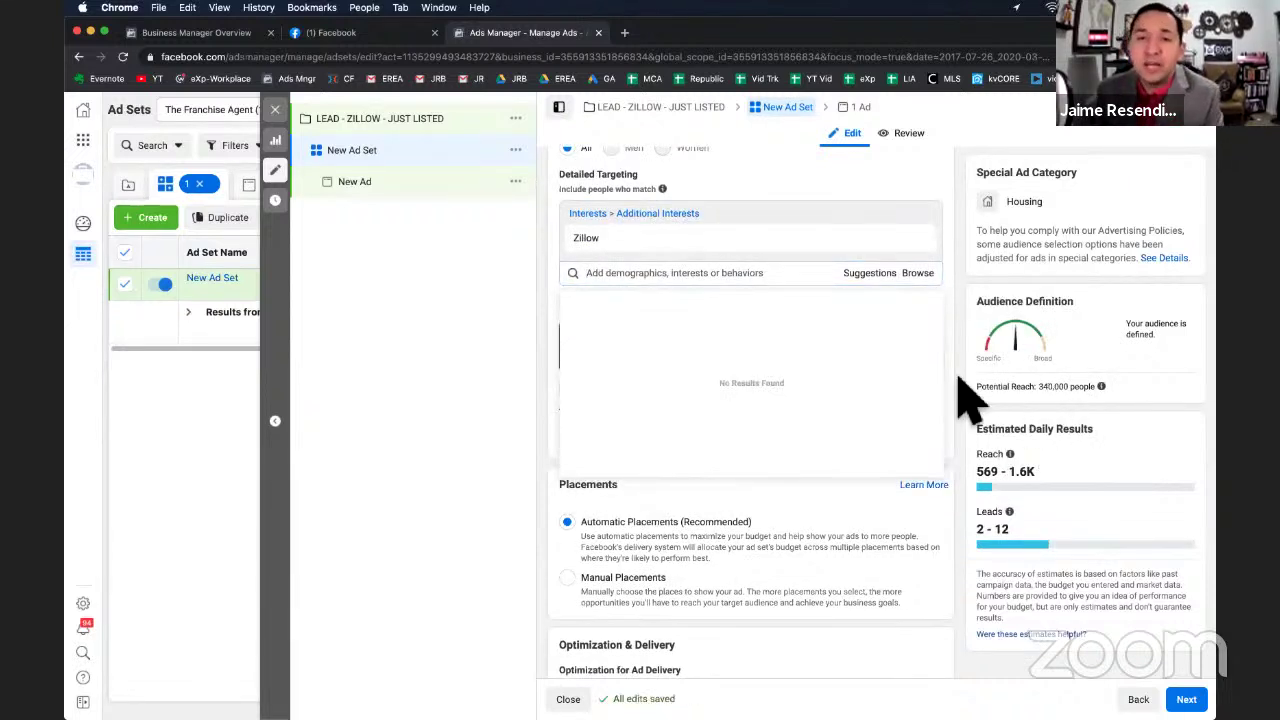
pyautogui.click(657, 276)
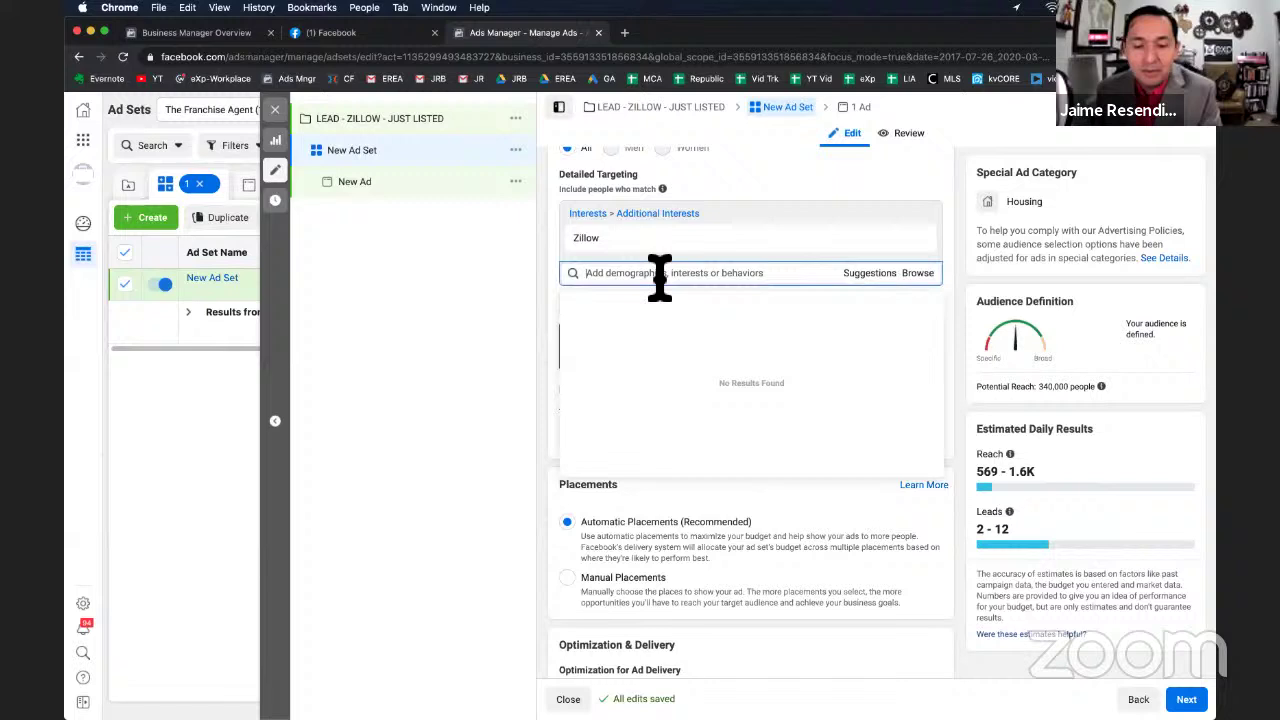
pyautogui.click(812, 205)
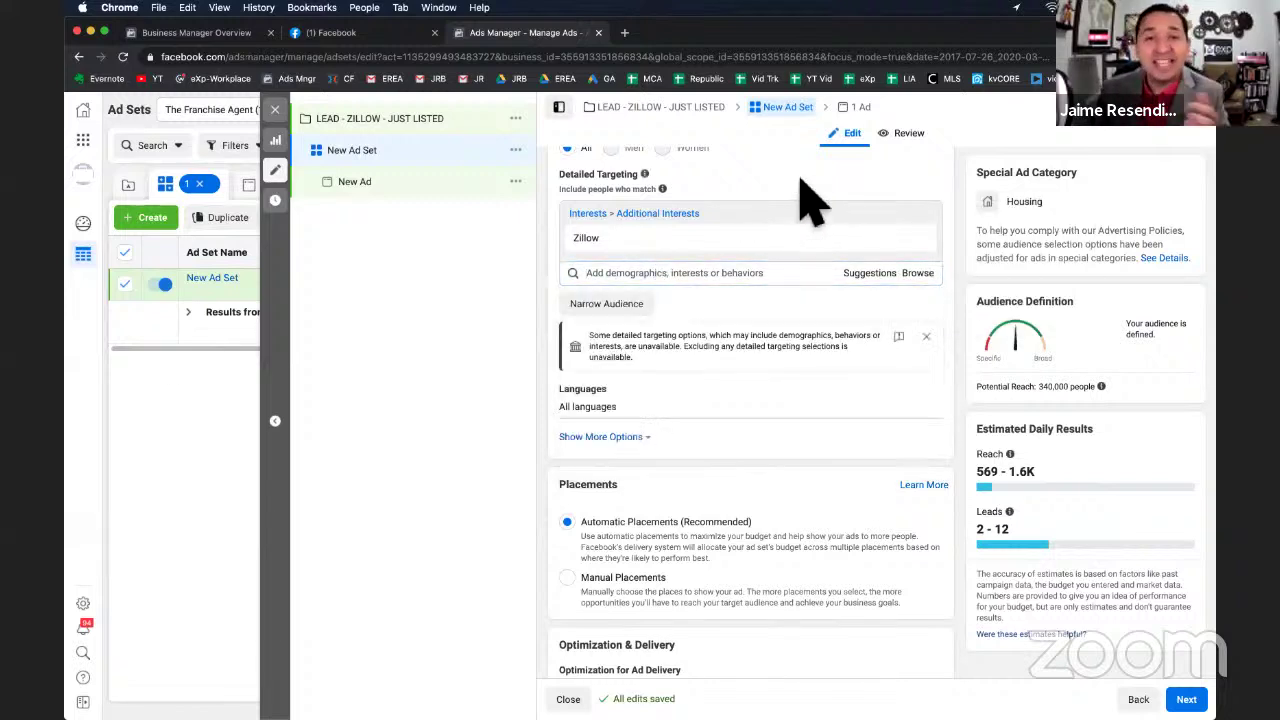
# Add a must-also-match group requiring the Homes.com interest.
pyautogui.click(606, 304)
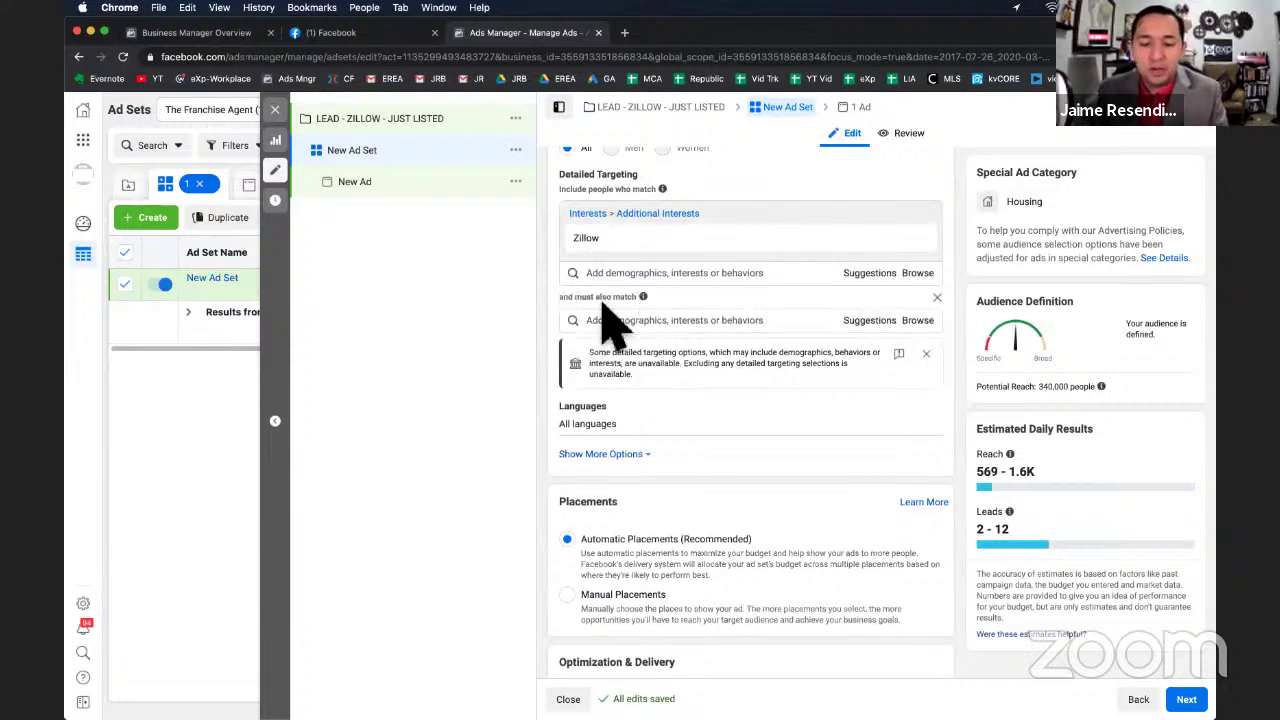
pyautogui.click(612, 321)
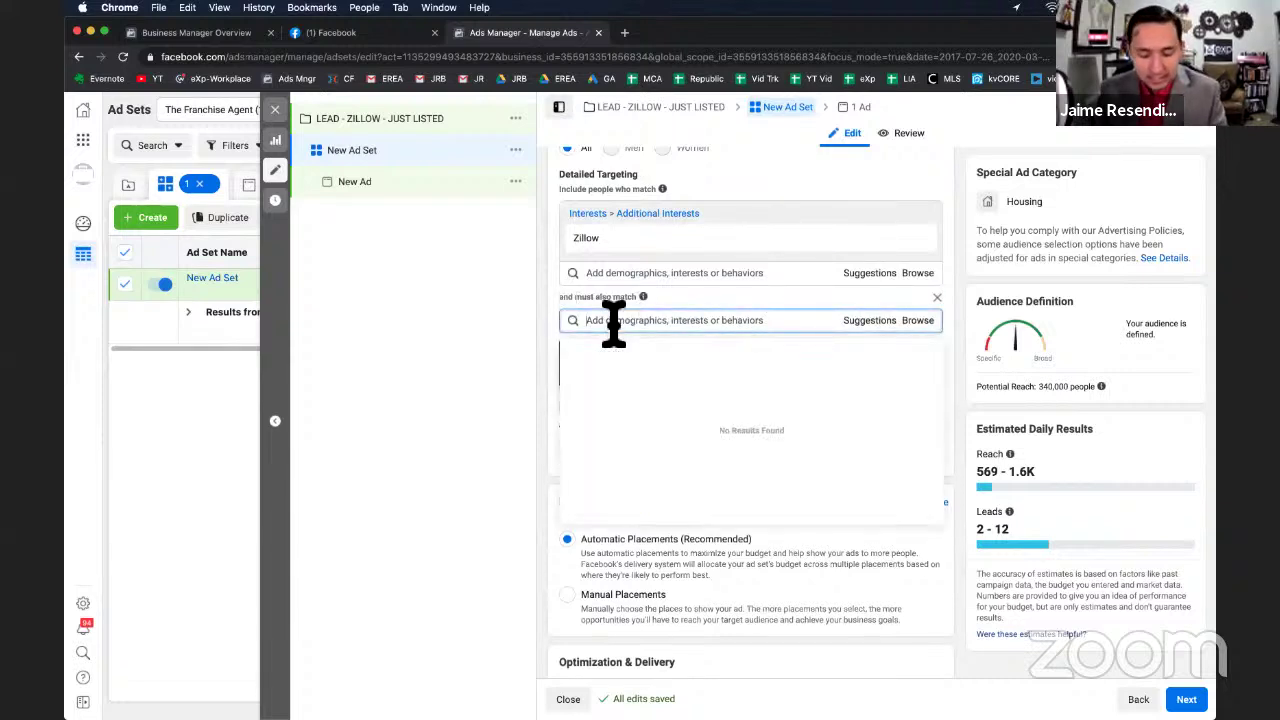
pyautogui.write('homes')
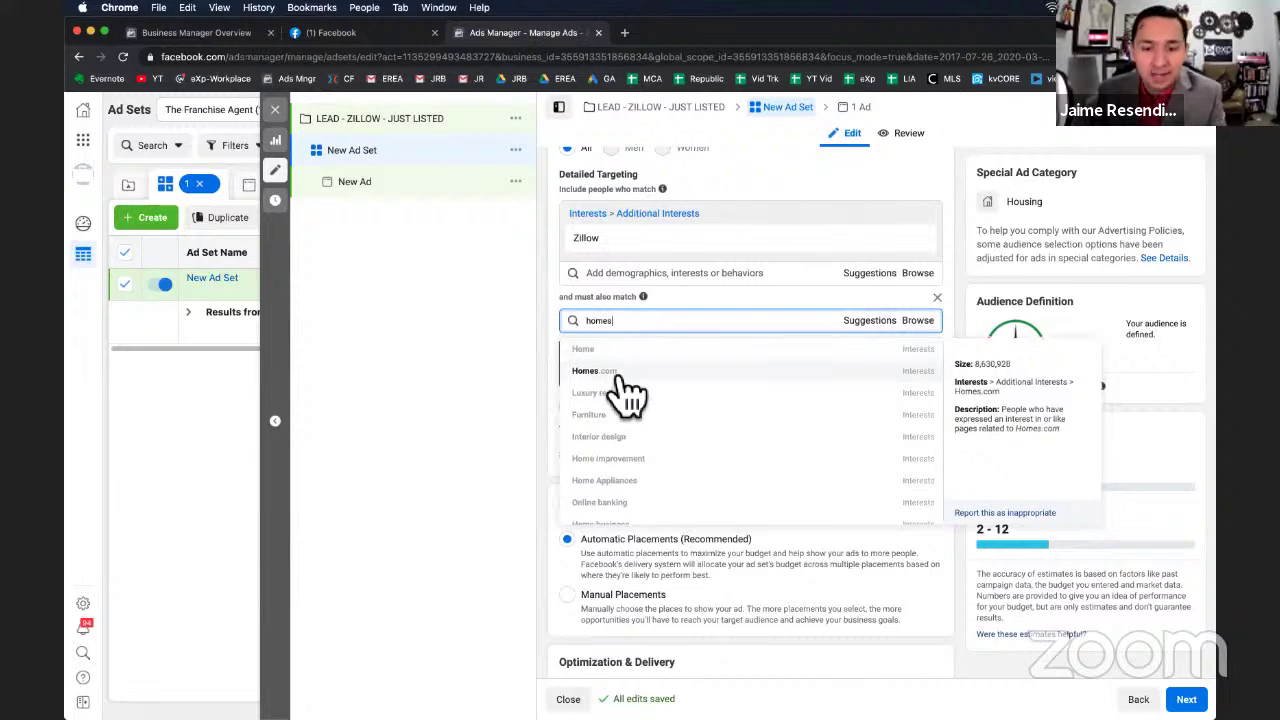
pyautogui.click(616, 376)
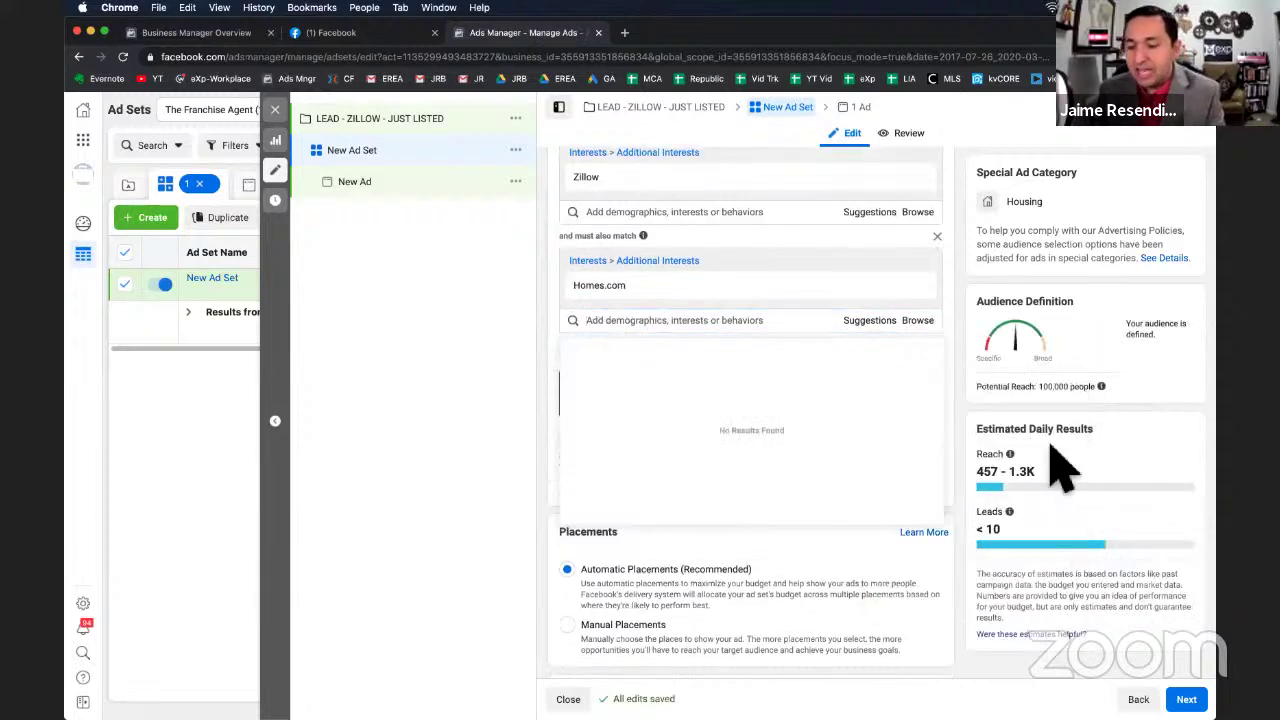
pyautogui.scroll(1, 600, 300)
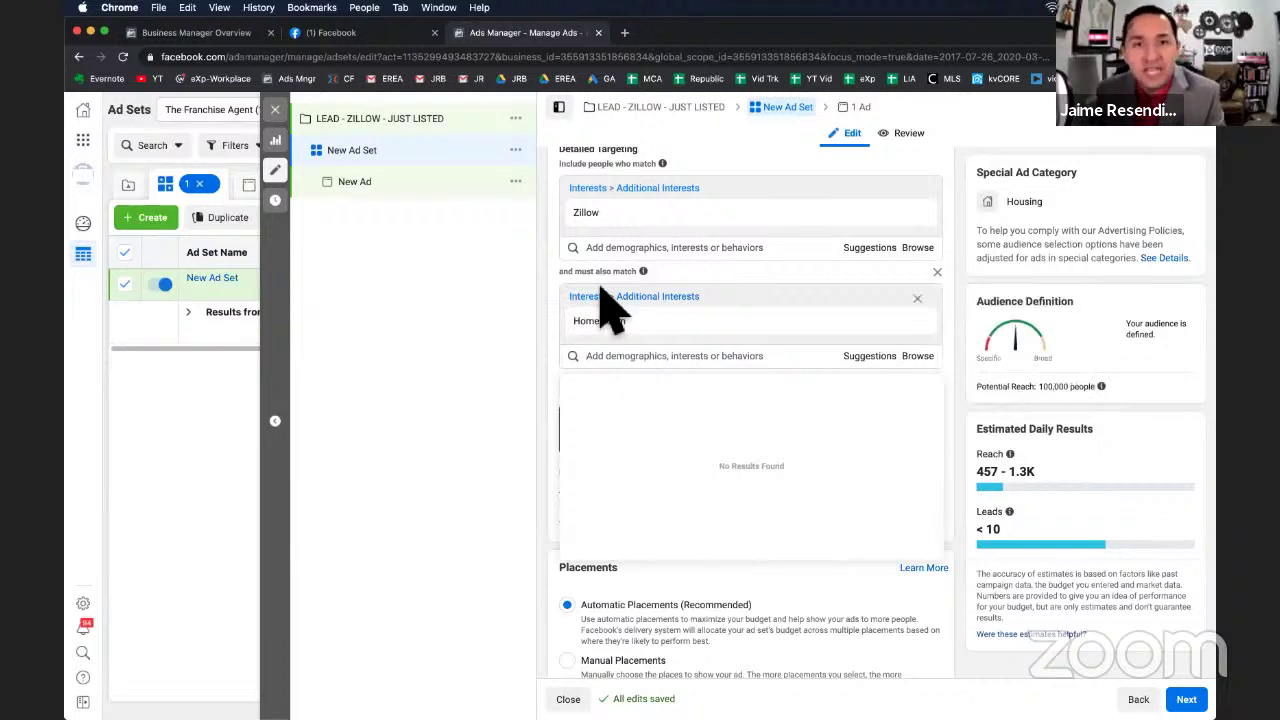
# Narrow further with another must-also-match group requiring the Trulia interest.
pyautogui.click(592, 360)
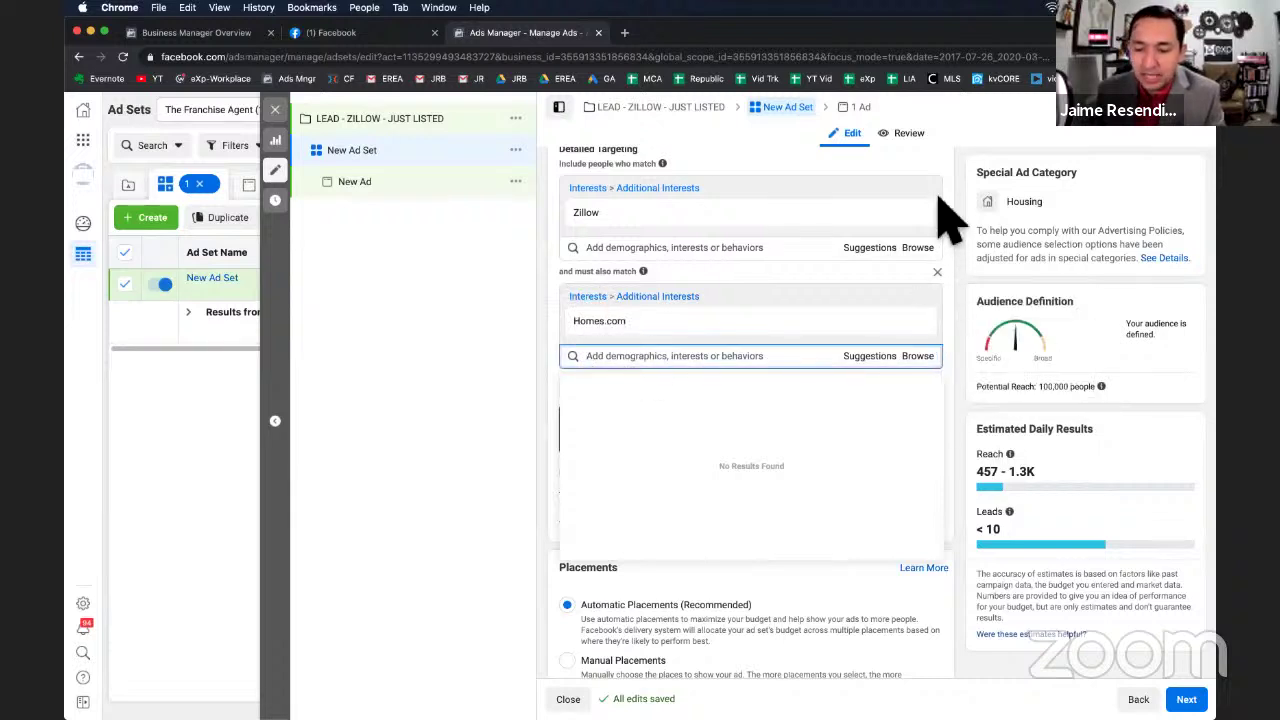
pyautogui.click(943, 171)
pyautogui.click(600, 392)
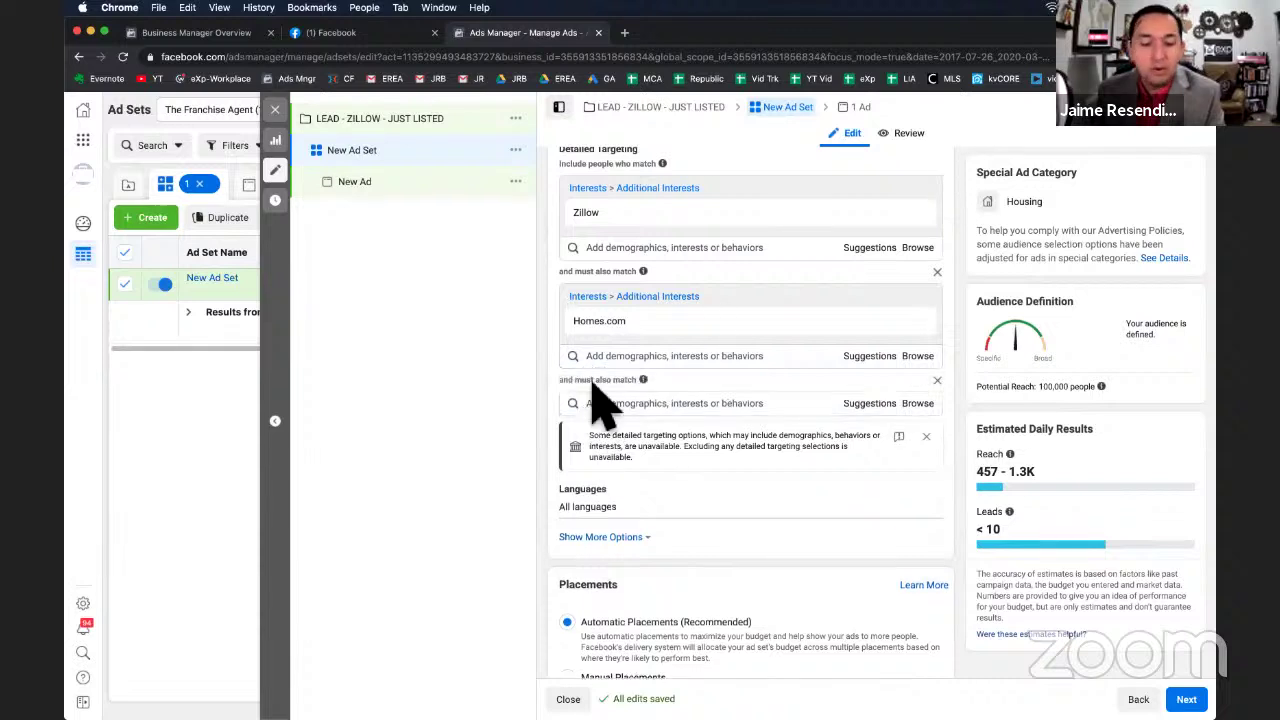
pyautogui.write('trul')
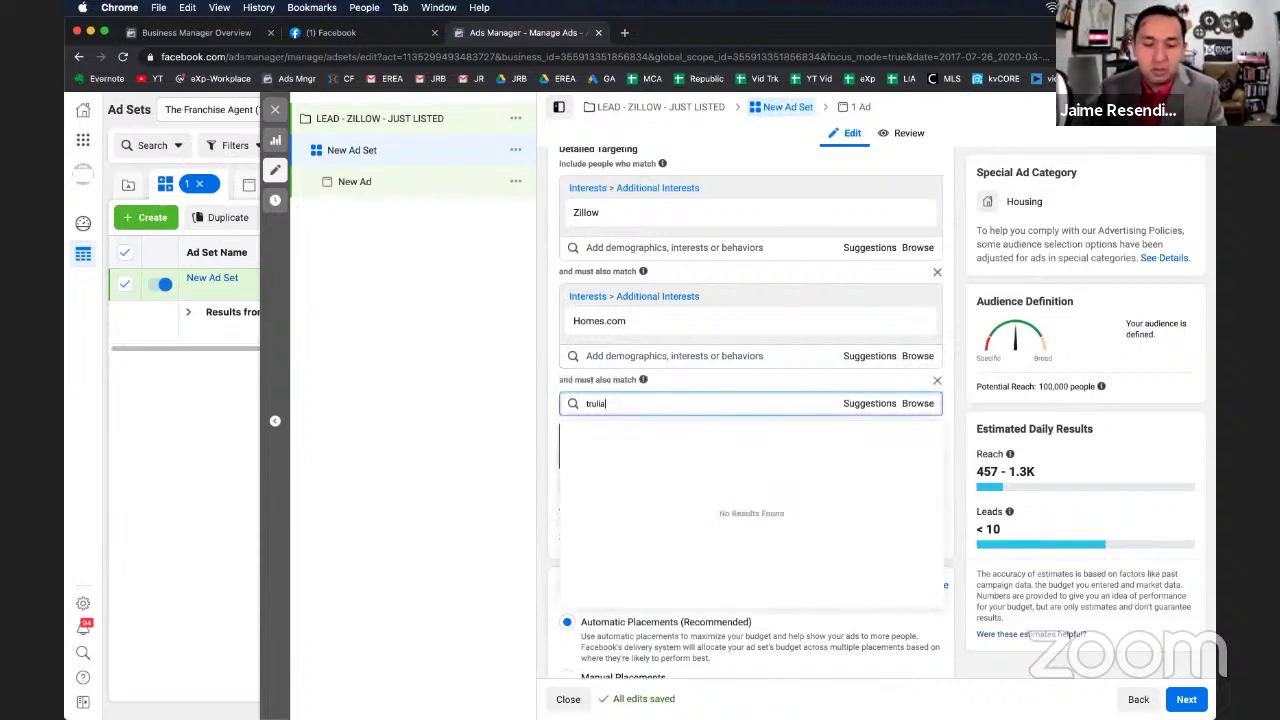
pyautogui.write('ia')
pyautogui.click(588, 432)
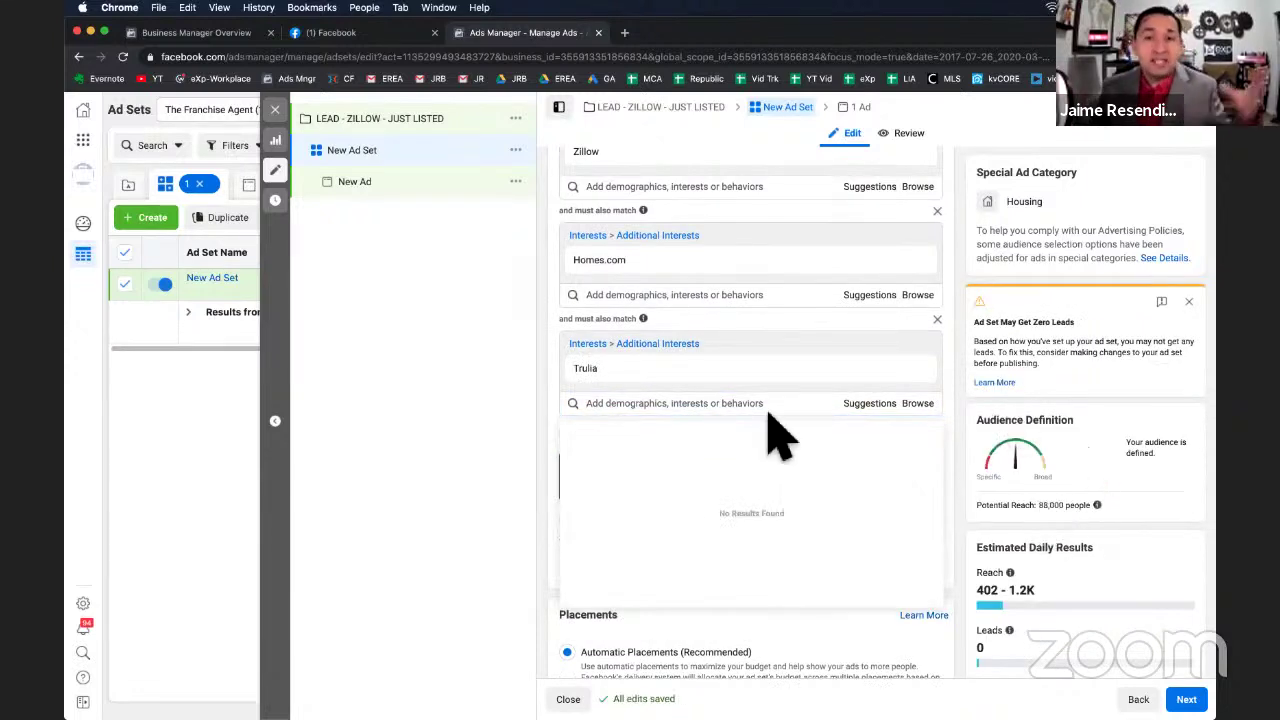
pyautogui.scroll(3, 780, 435)
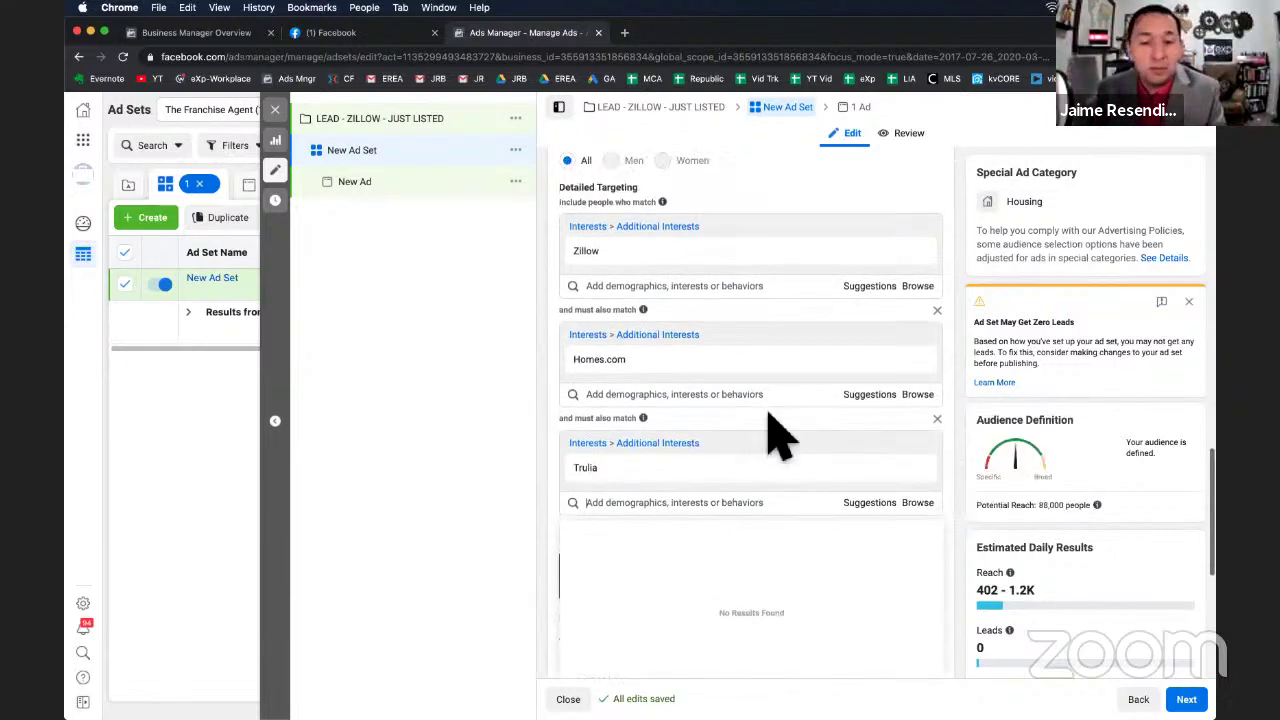
# Delete both must-also-match groups and add Trulia to the main interest list beside Zillow.
pyautogui.click(940, 381)
pyautogui.click(940, 381)
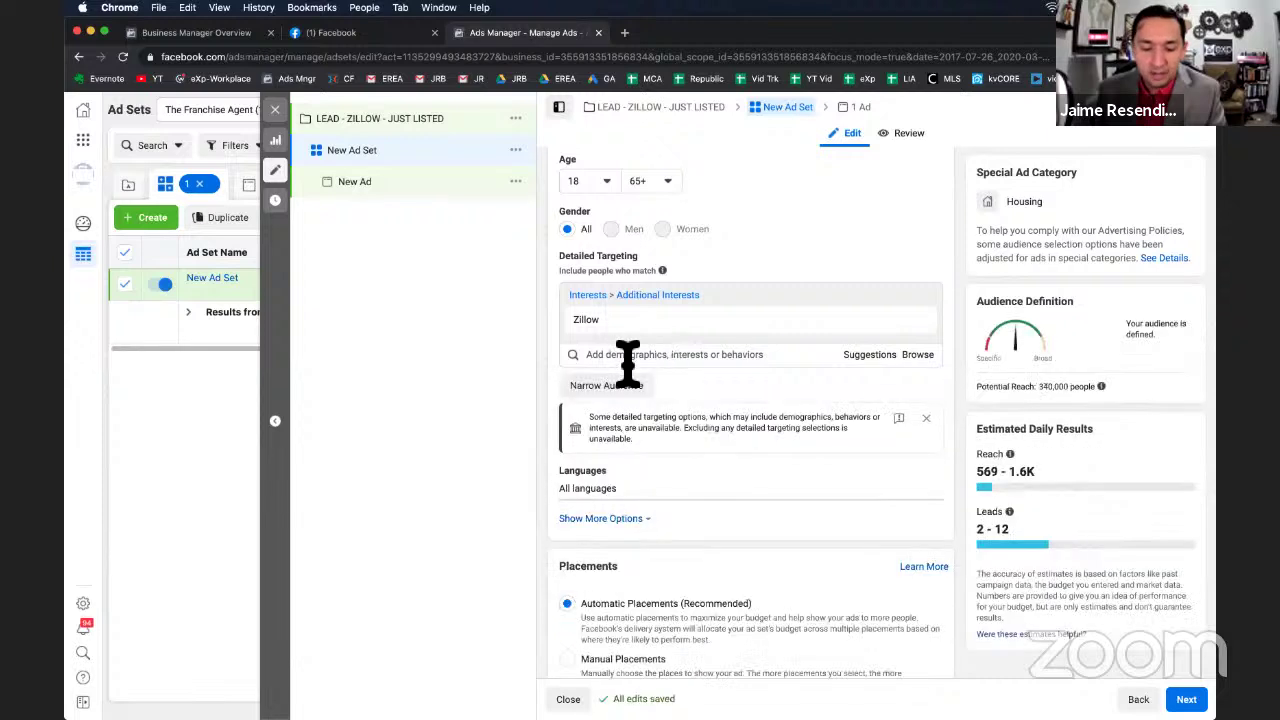
pyautogui.click(621, 356)
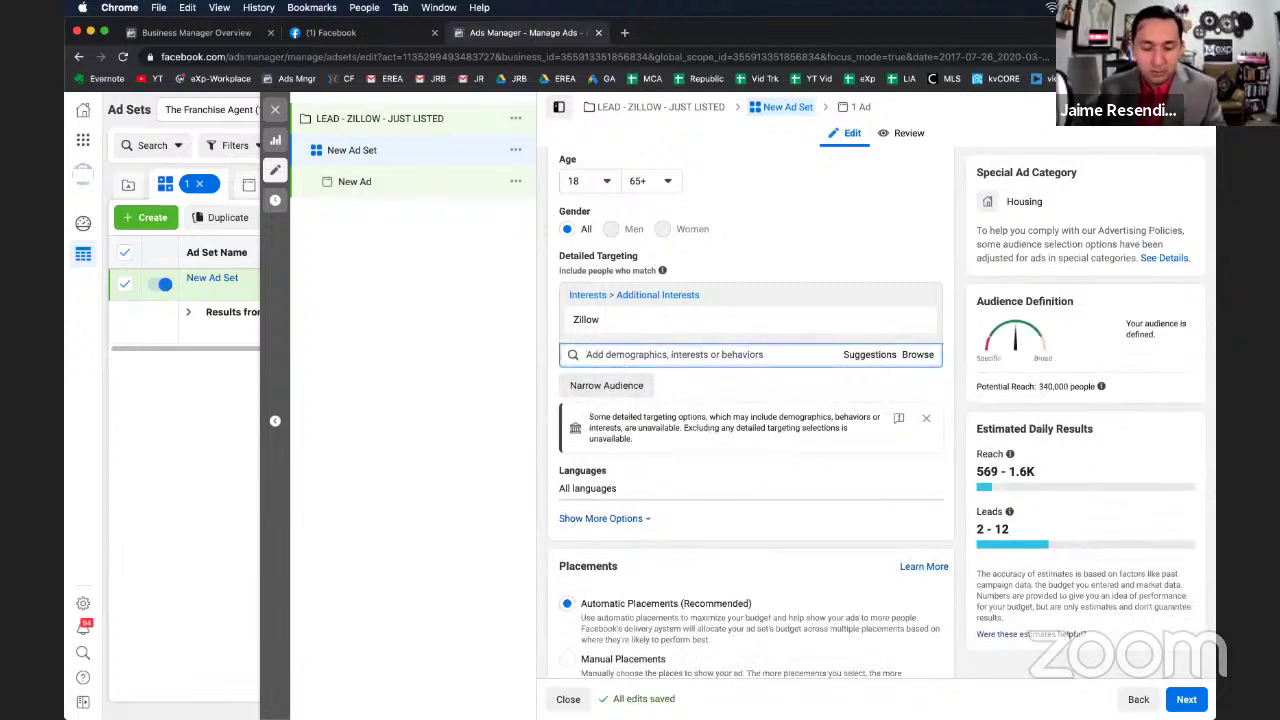
pyautogui.write('trulia')
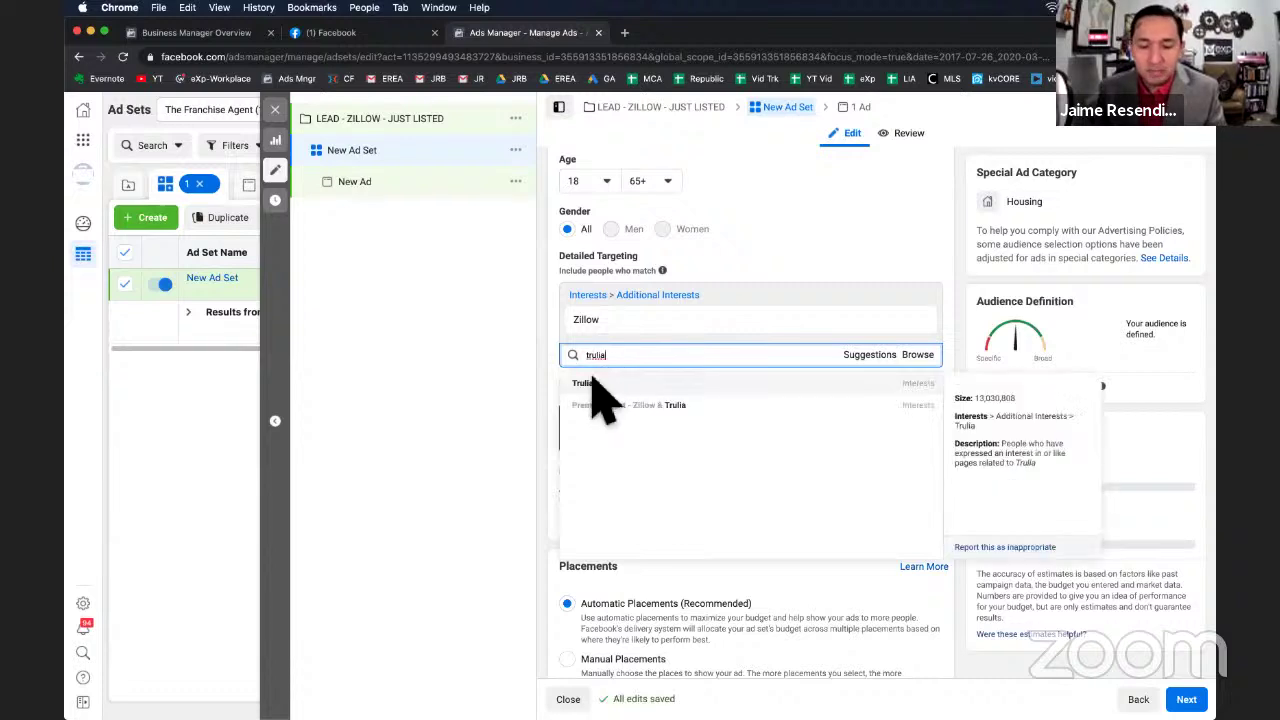
pyautogui.click(600, 385)
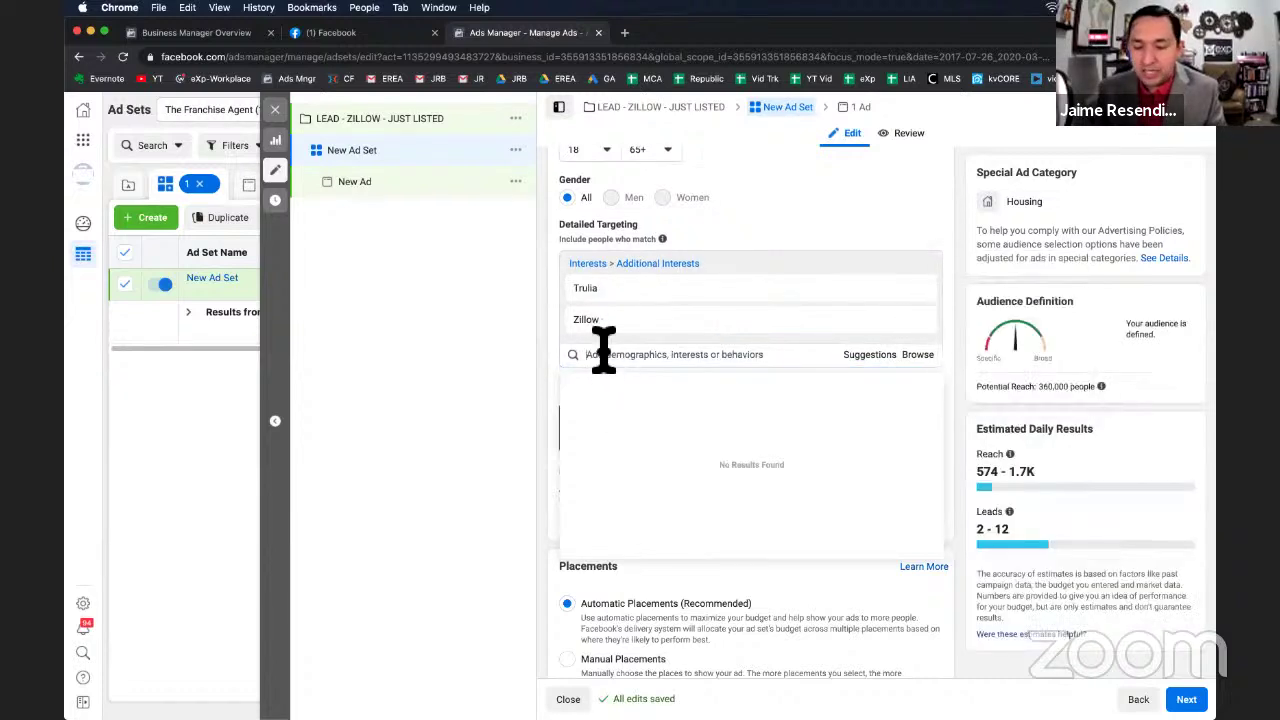
# Add Homes.com to the main interest list, raising potential reach to 380,000.
pyautogui.click(600, 355)
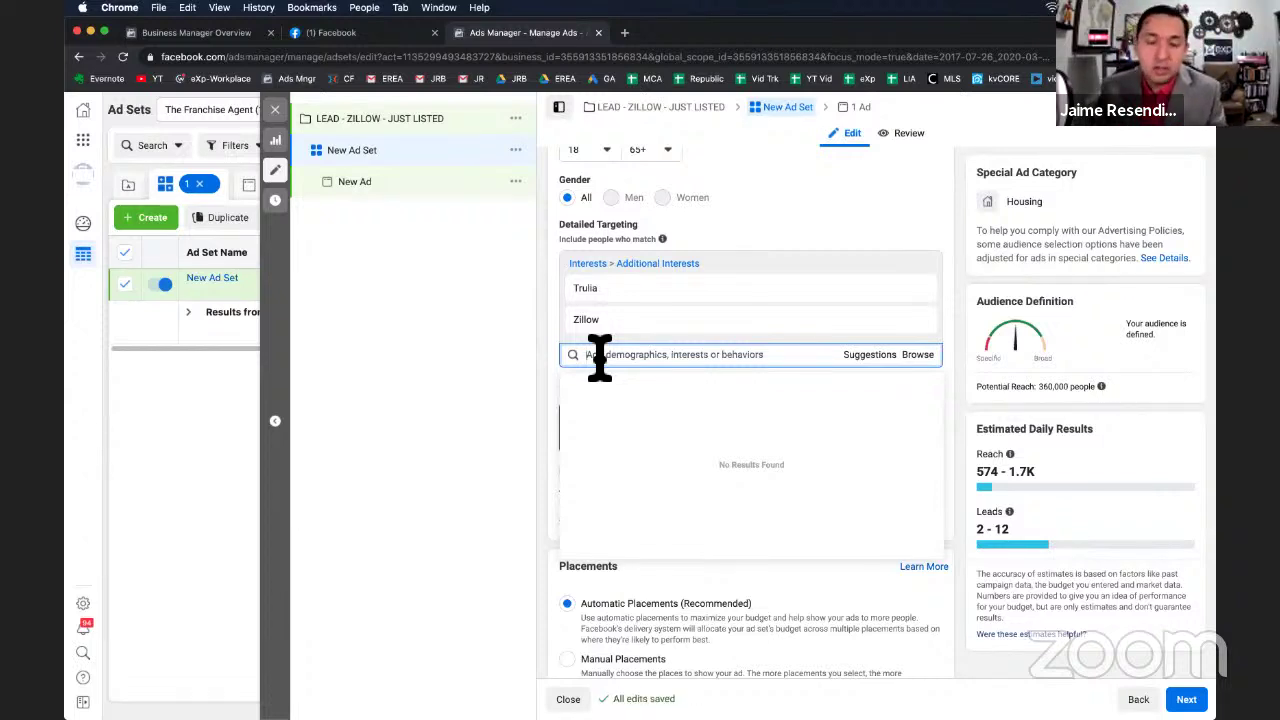
pyautogui.write('home')
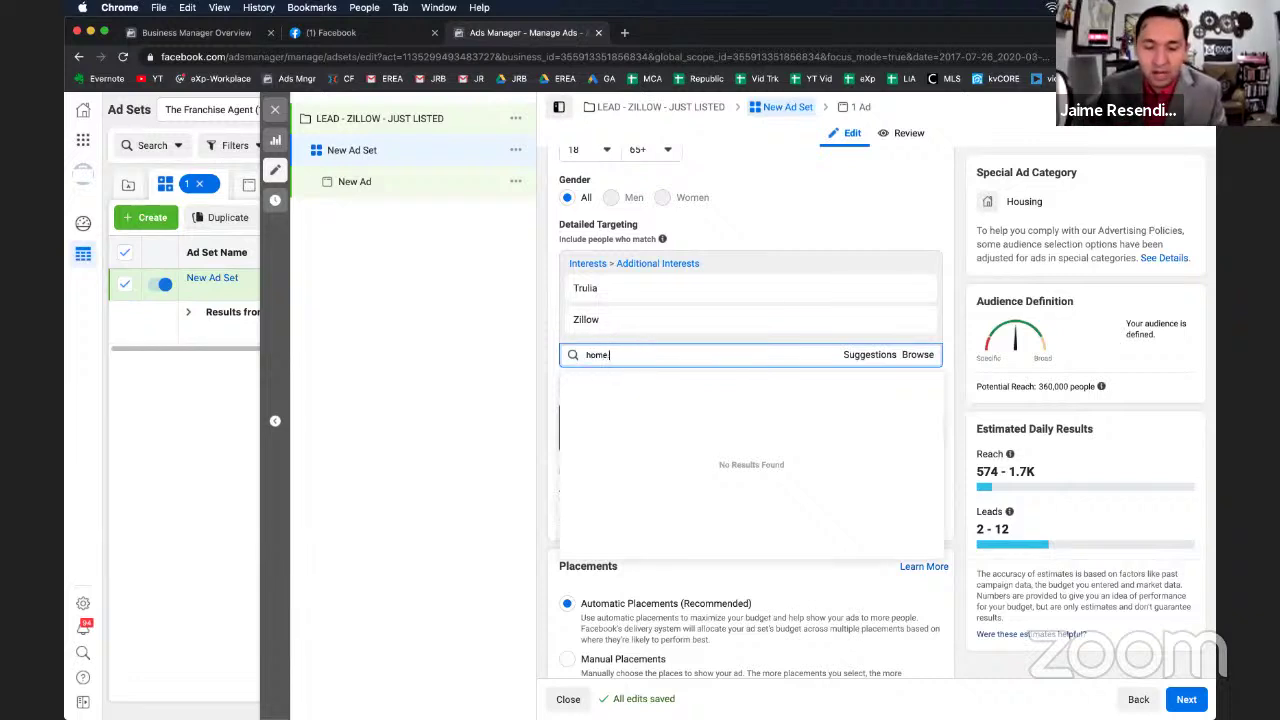
pyautogui.write('s.')
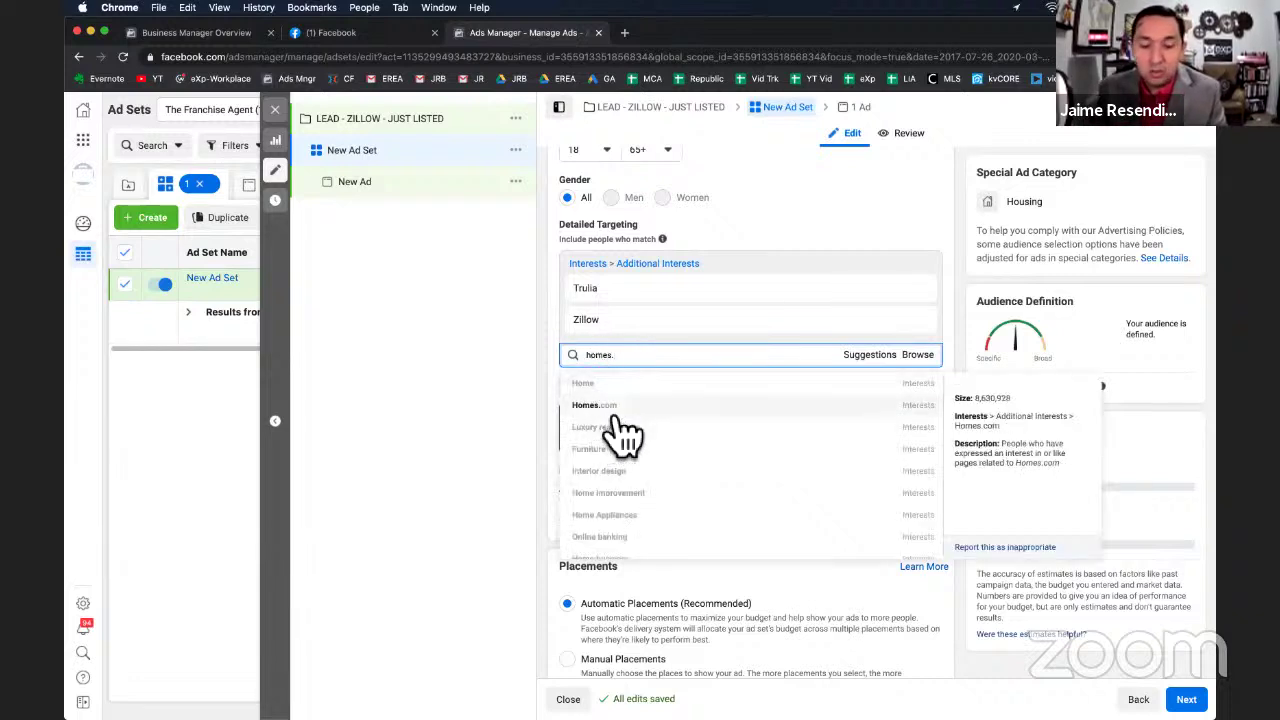
pyautogui.click(608, 420)
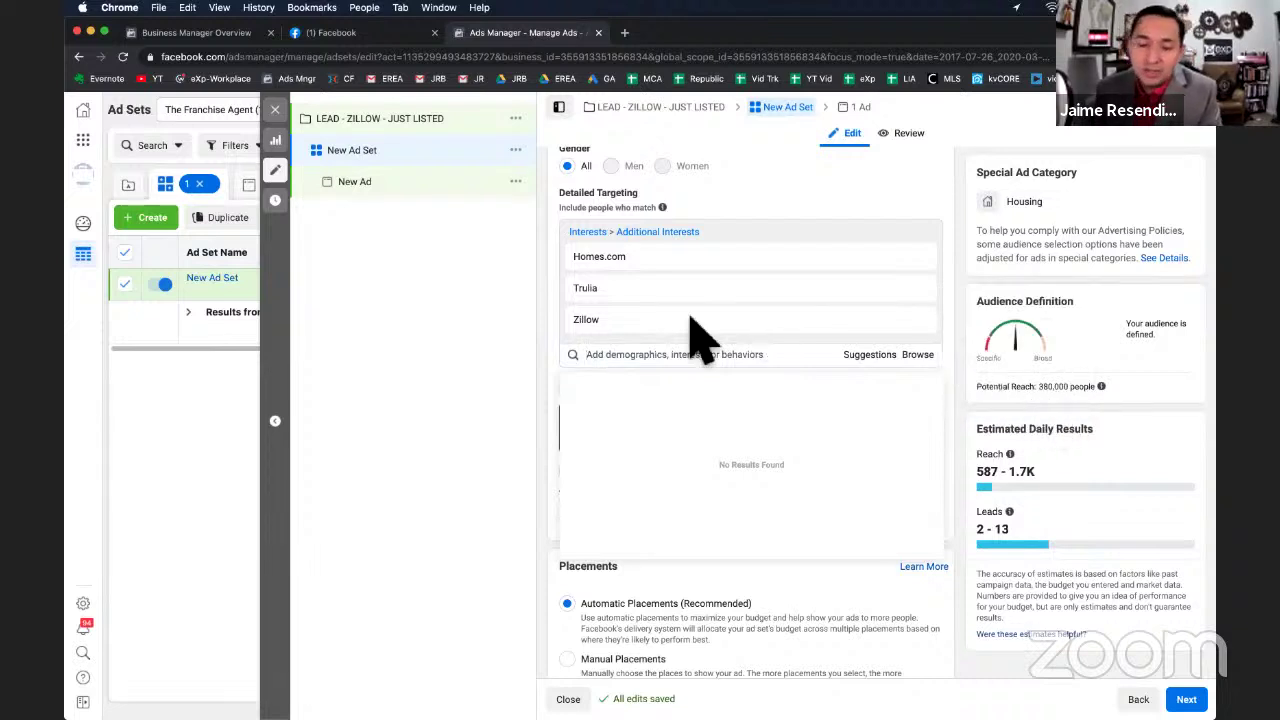
pyautogui.moveTo(589, 321)
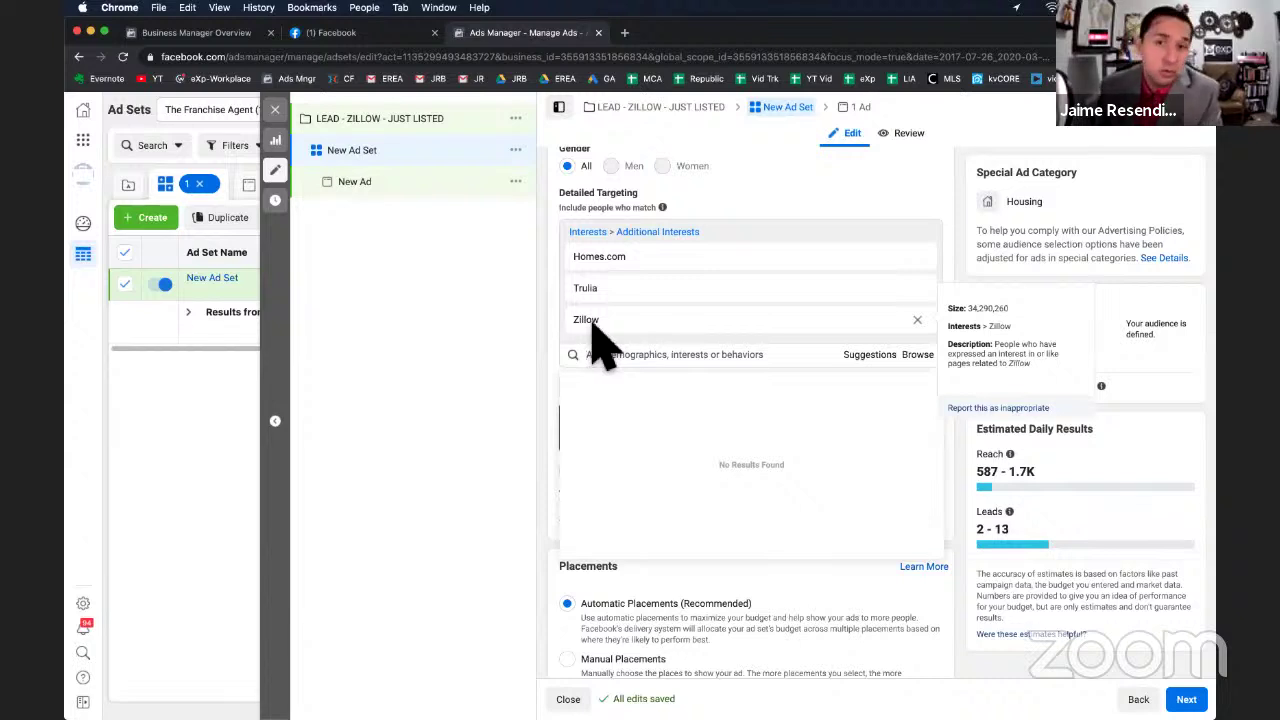
pyautogui.click(808, 178)
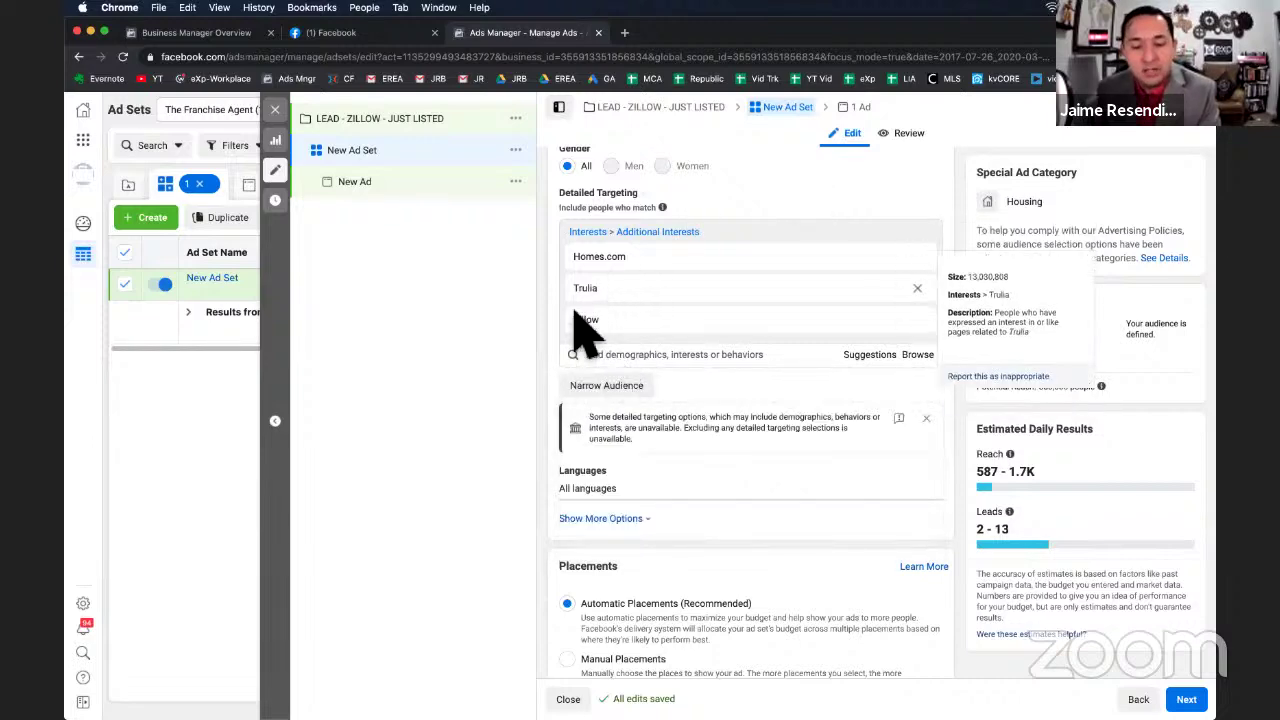
pyautogui.scroll(10, 608, 357)
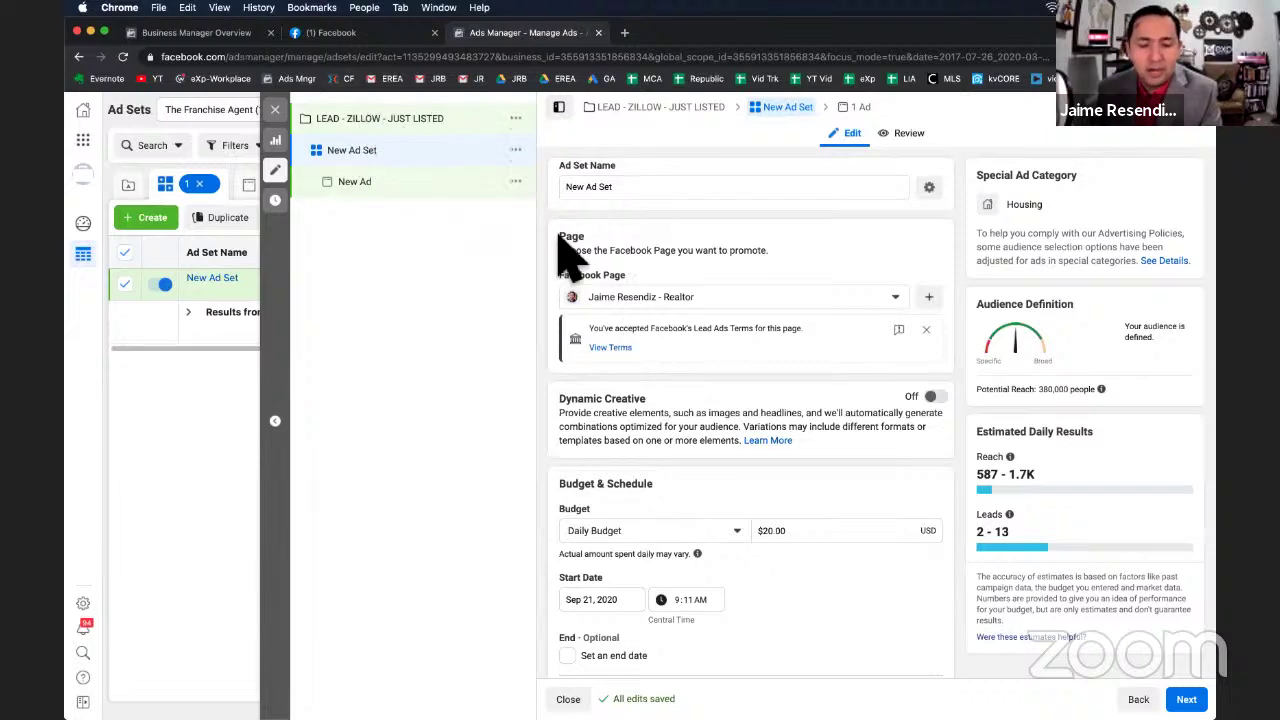
pyautogui.scroll(-10, 680, 420)
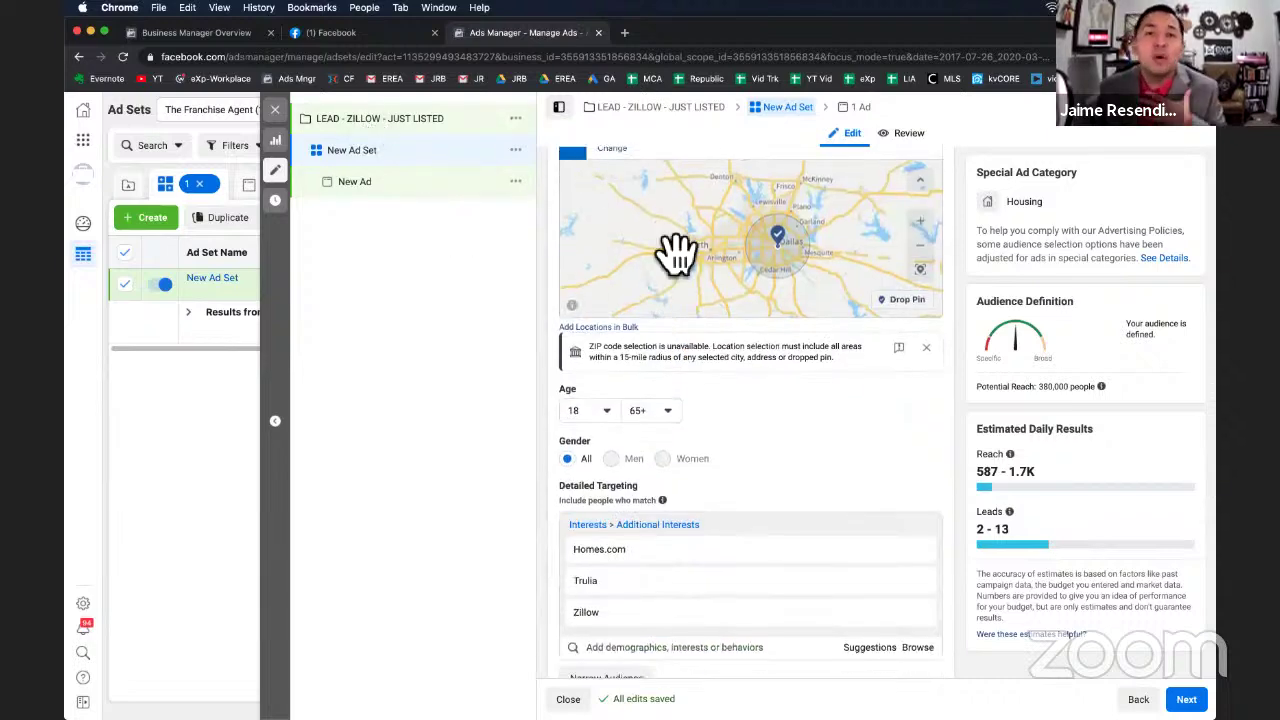
pyautogui.scroll(2, 794, 420)
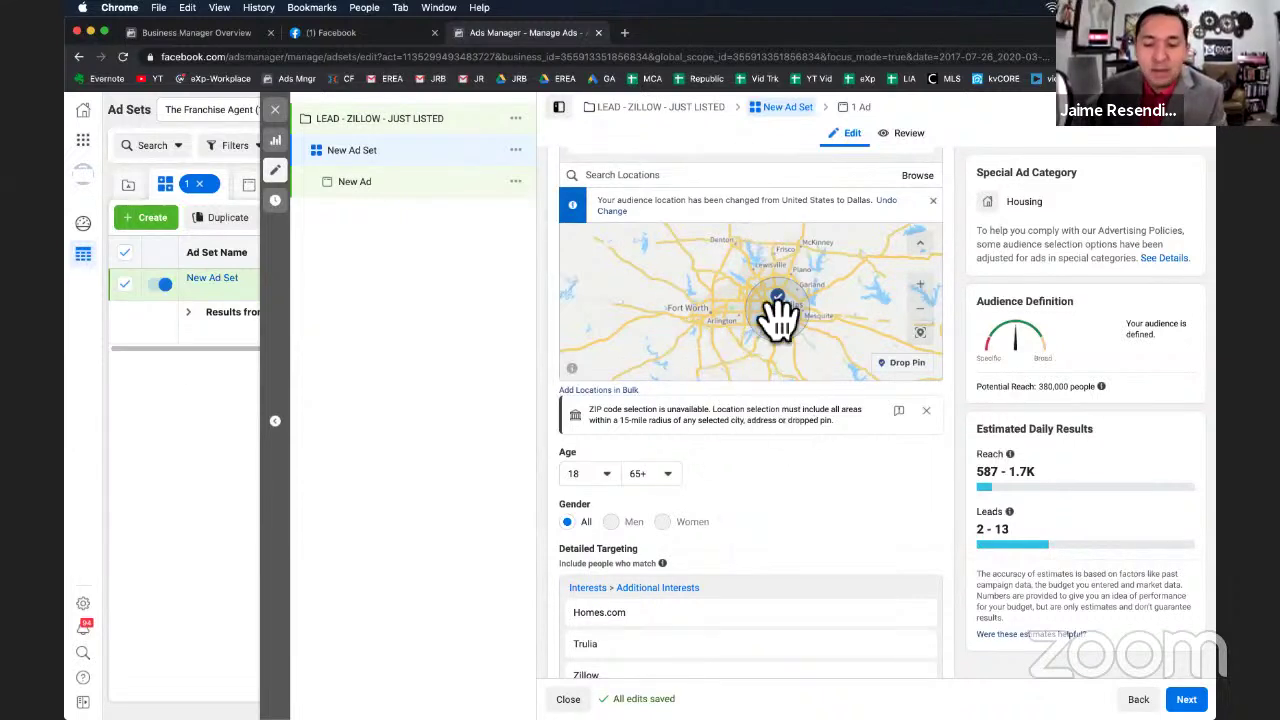
pyautogui.scroll(5, 770, 470)
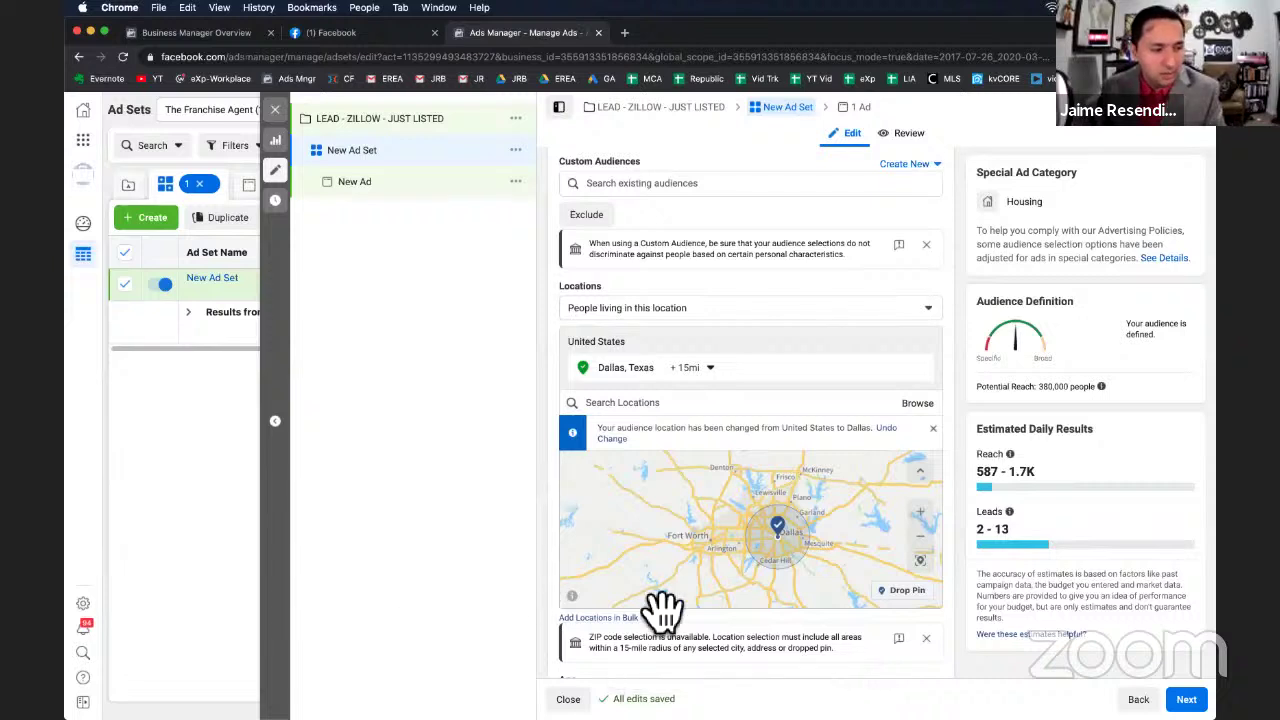
pyautogui.scroll(-3, 790, 510)
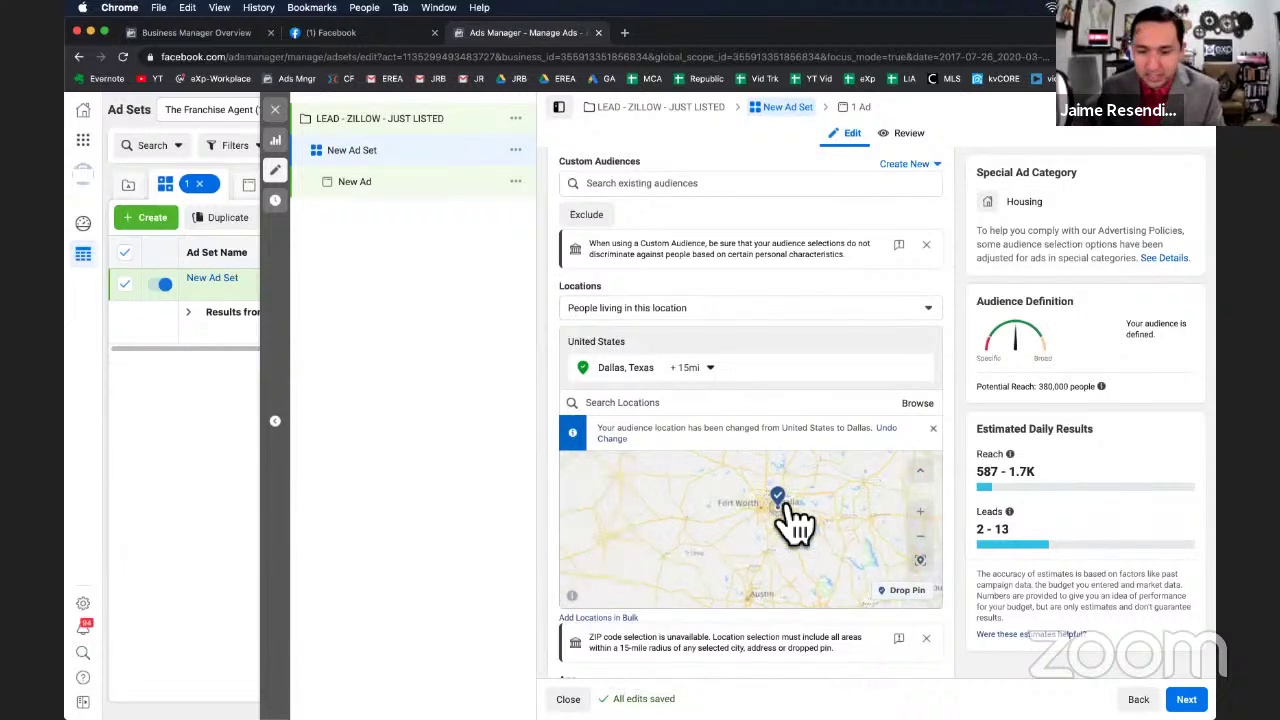
pyautogui.scroll(-10, 968, 615)
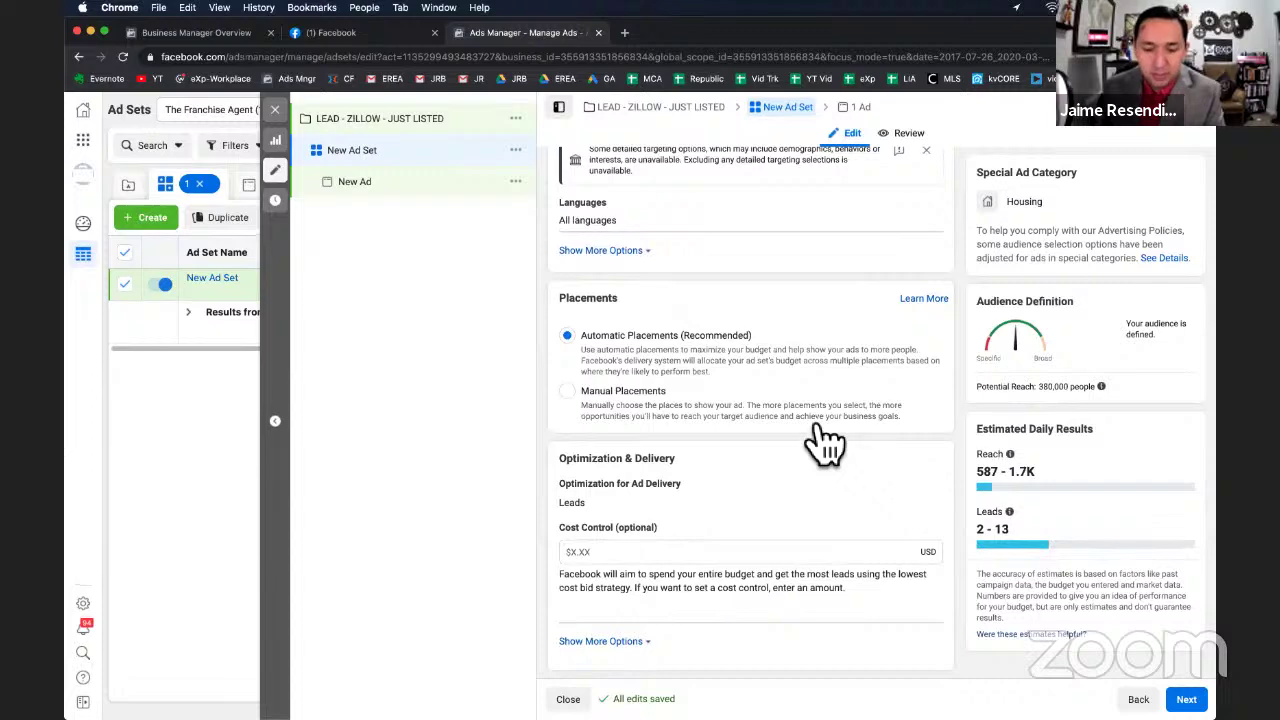
pyautogui.scroll(5, 737, 449)
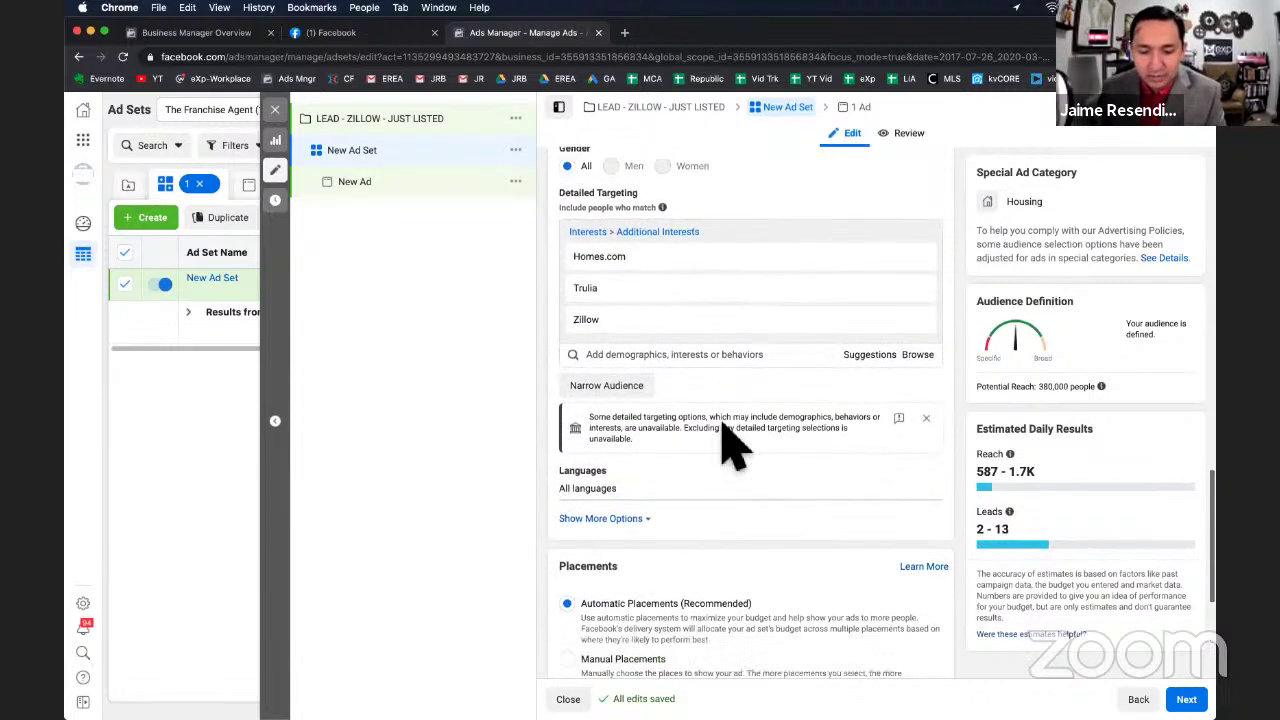
pyautogui.scroll(-3, 723, 423)
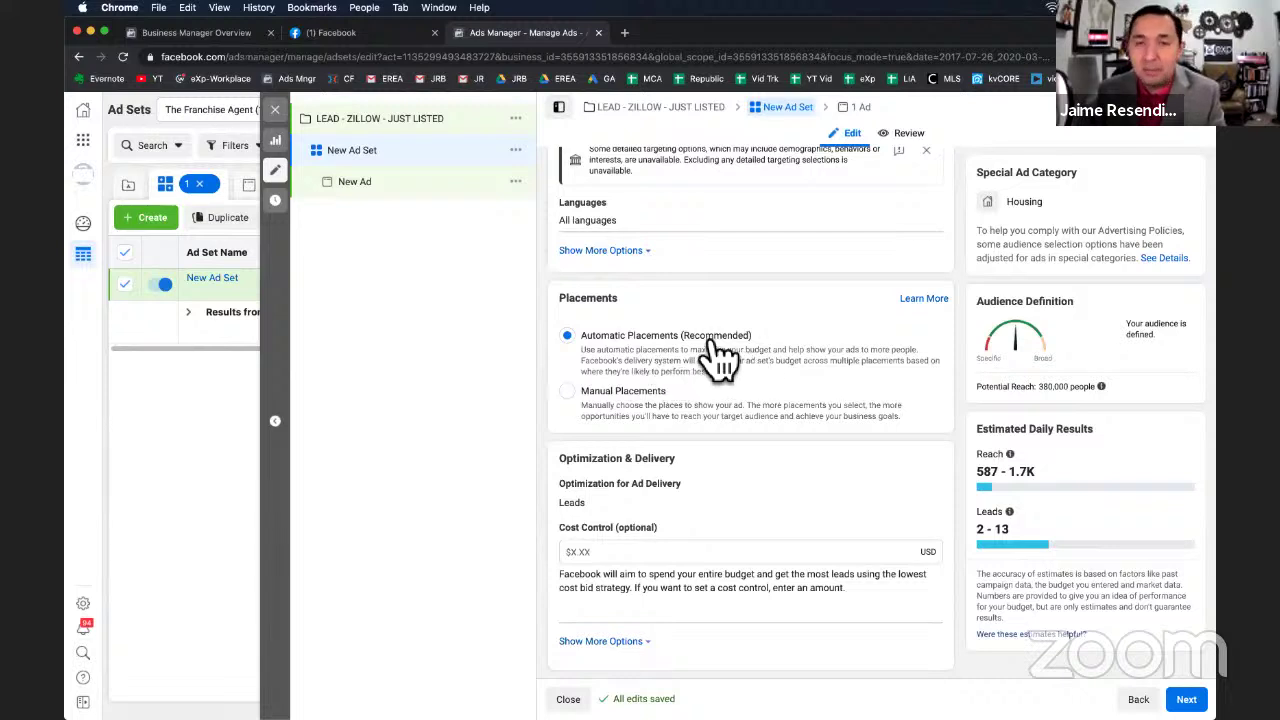
# Switch to Manual Placements and review the revealed device, platform and placement checklist.
pyautogui.click(588, 404)
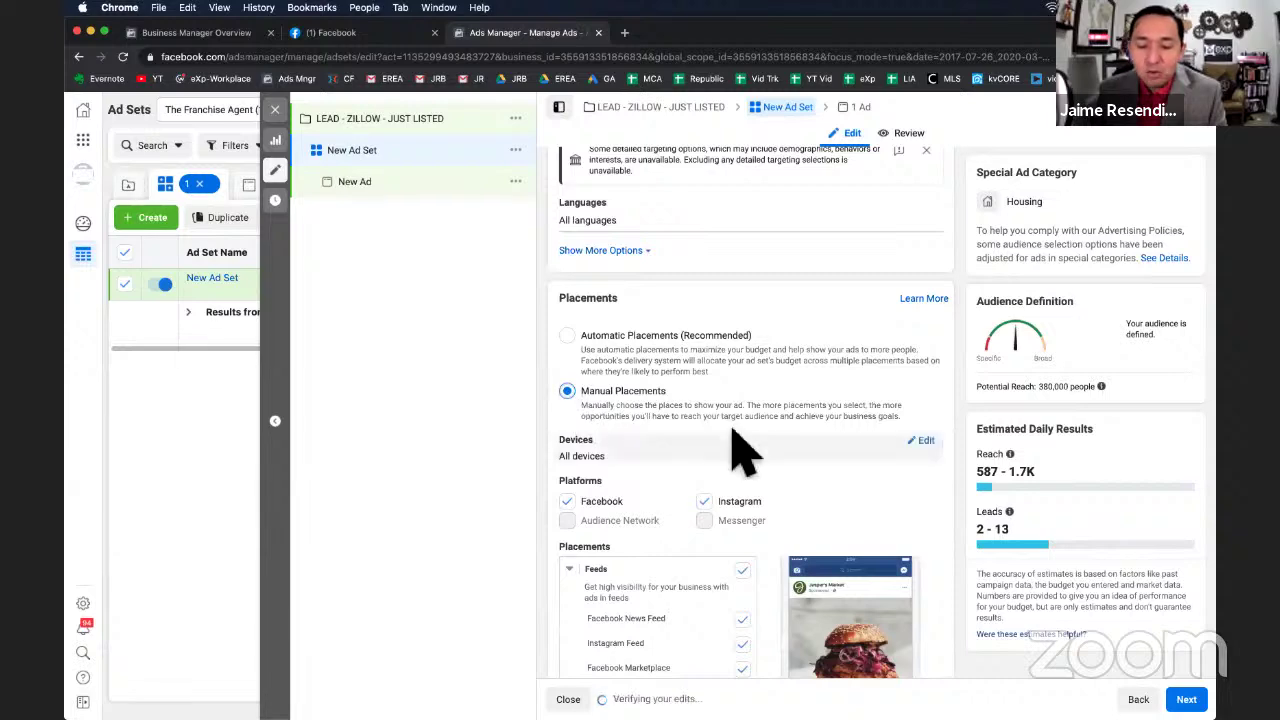
pyautogui.scroll(-2, 745, 455)
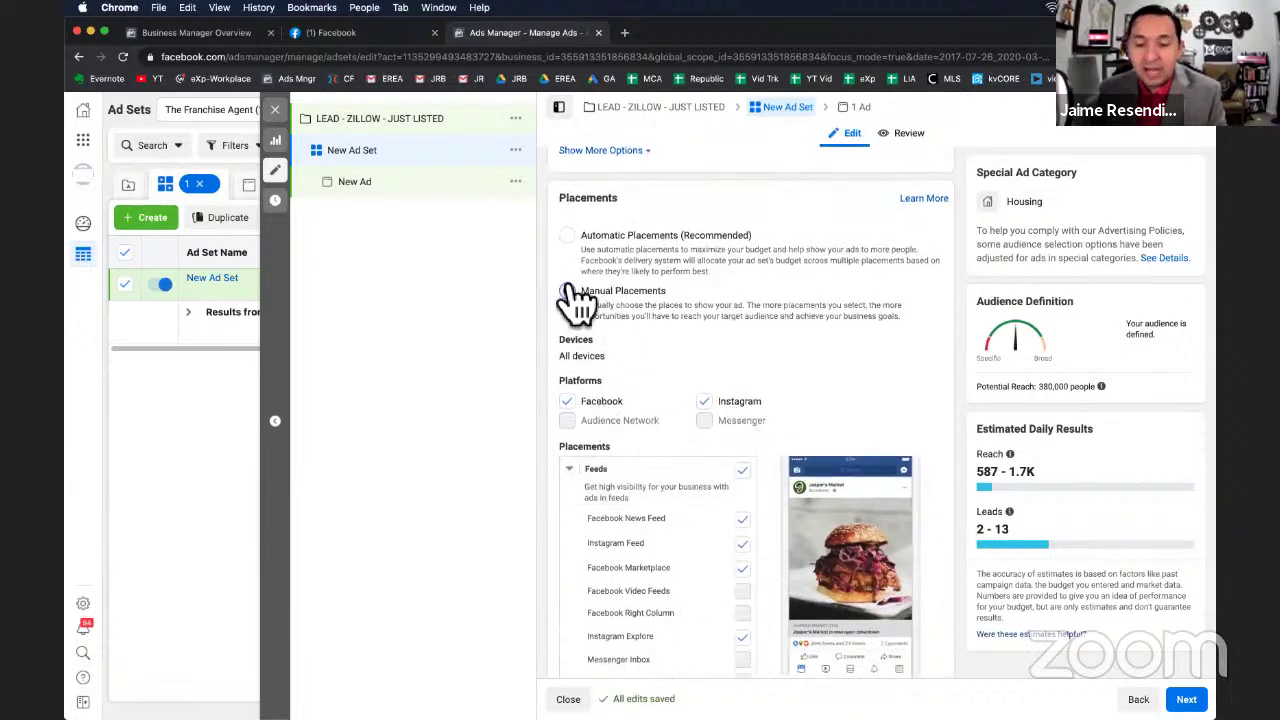
pyautogui.scroll(-2, 720, 485)
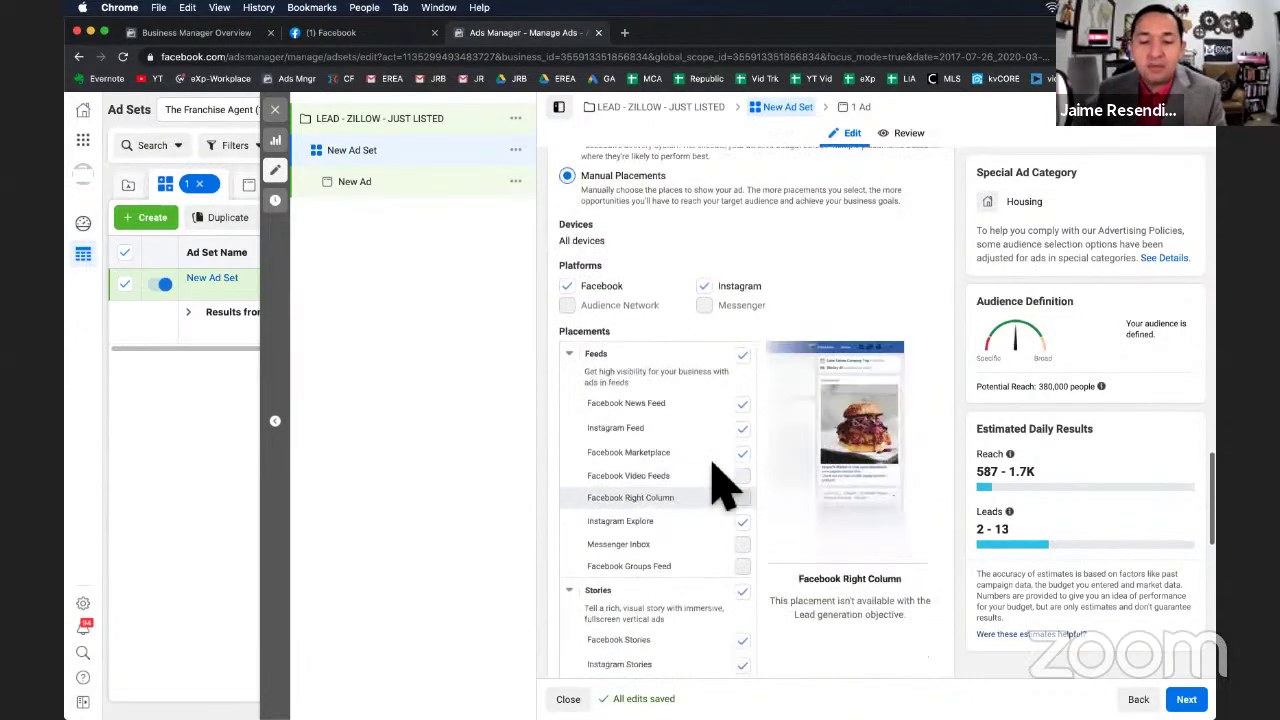
pyautogui.scroll(-1, 729, 514)
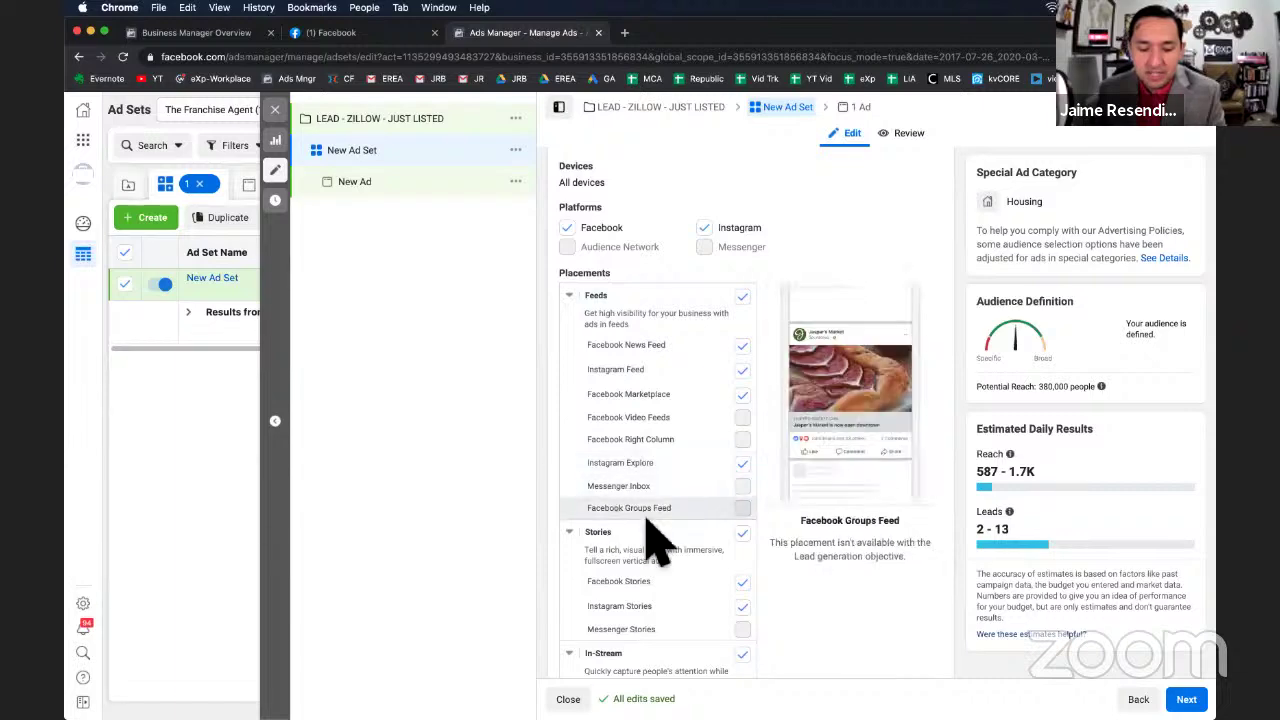
pyautogui.scroll(-4, 680, 540)
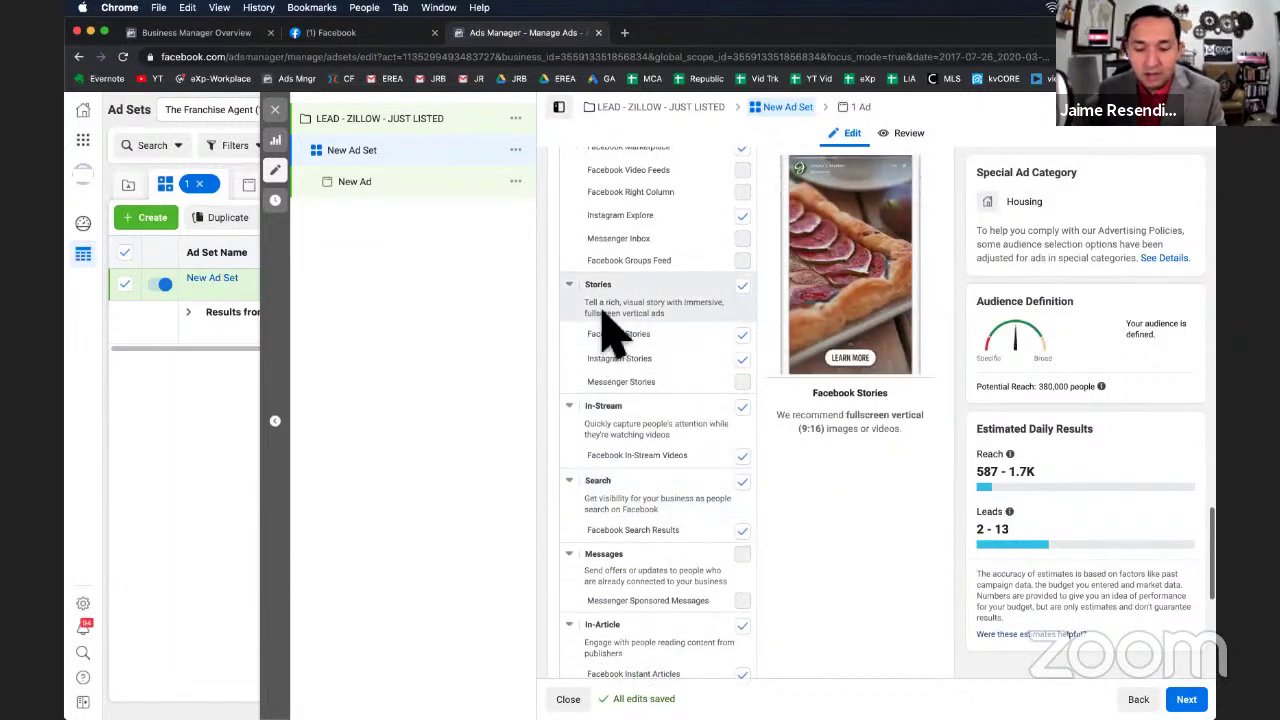
pyautogui.scroll(-3, 645, 540)
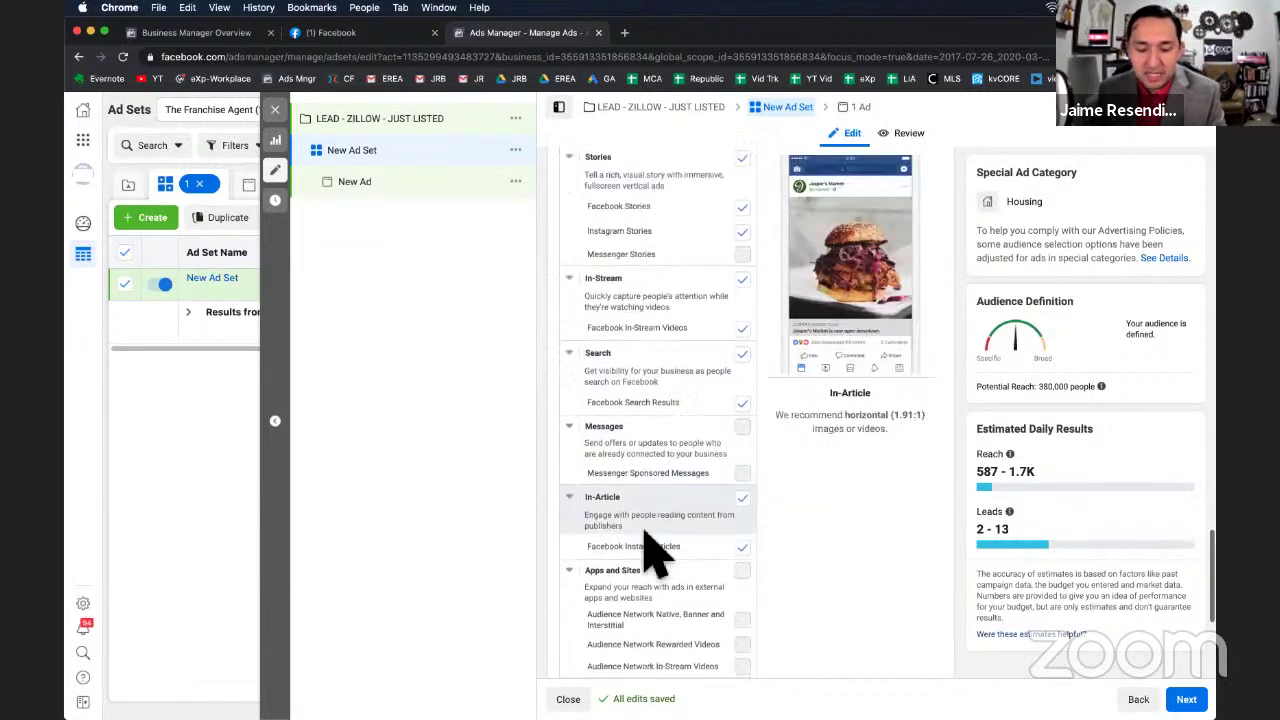
pyautogui.scroll(5, 651, 549)
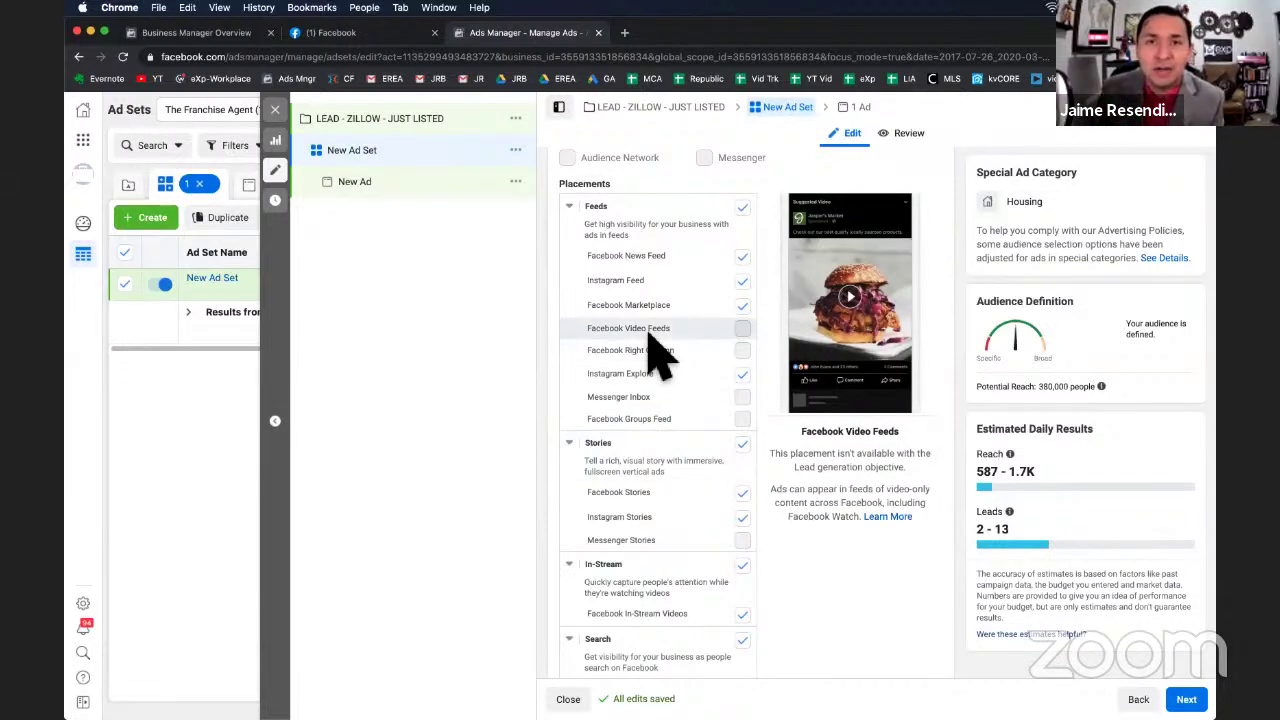
pyautogui.scroll(2, 652, 340)
pyautogui.scroll(-1, 680, 349)
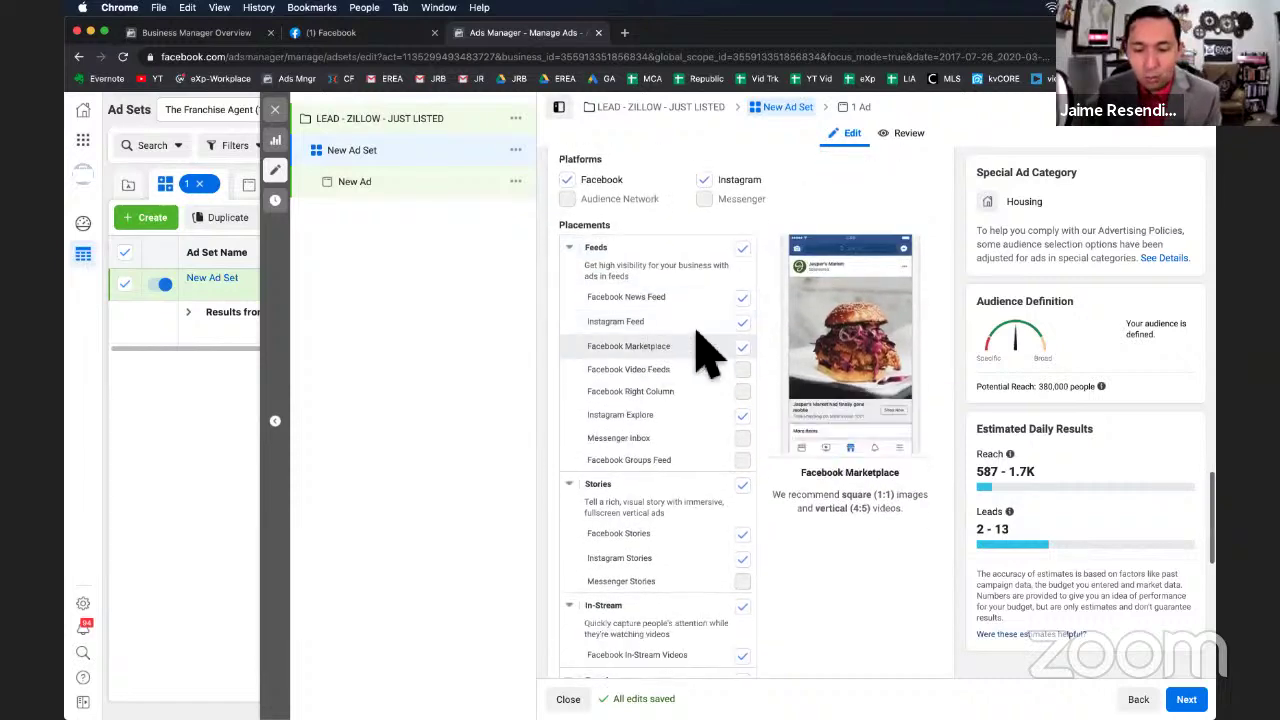
# Uncheck Instagram Feed, Marketplace, Instagram Explore, Stories, In-Stream, Search and In-Article placements.
pyautogui.click(742, 322)
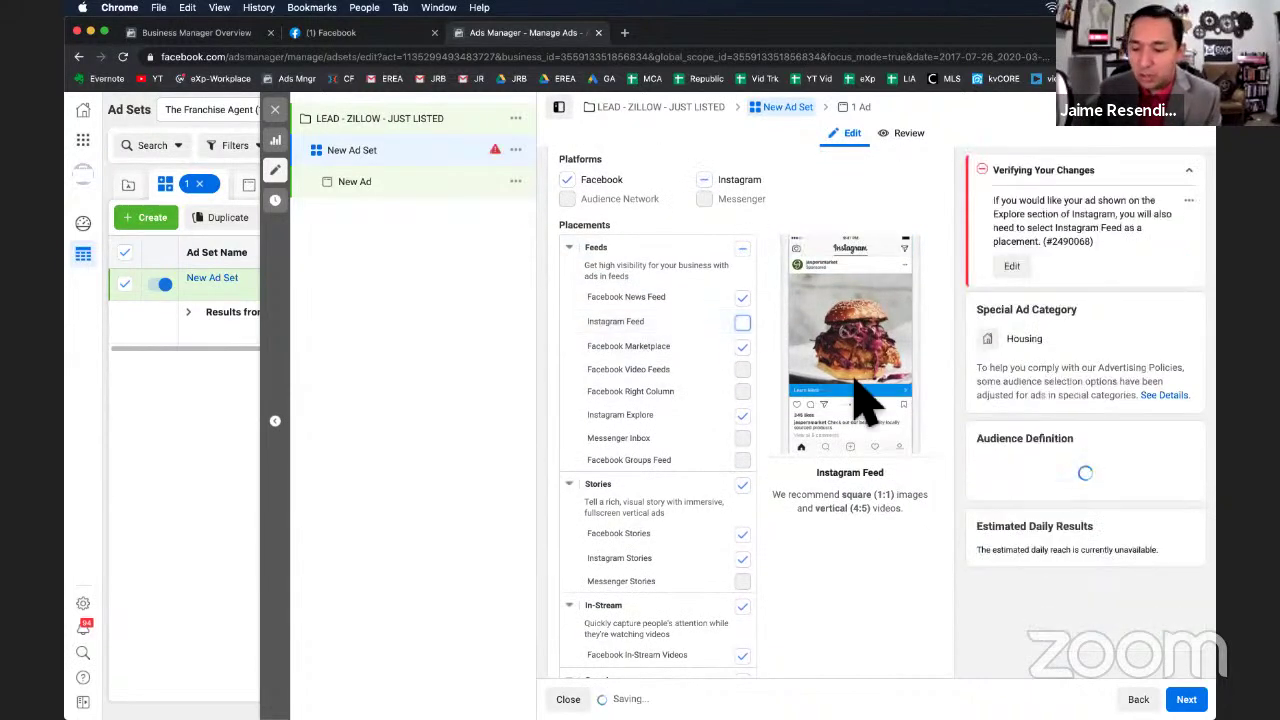
pyautogui.click(742, 346)
pyautogui.click(742, 414)
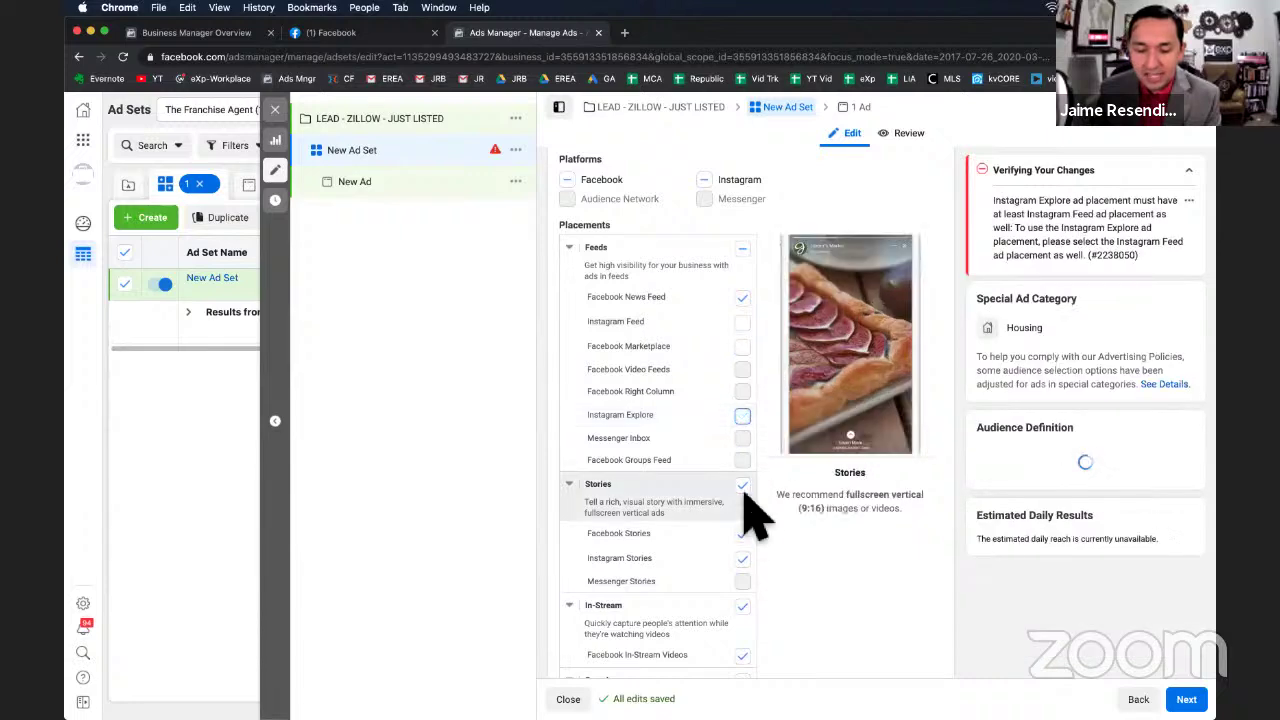
pyautogui.click(743, 485)
pyautogui.scroll(-1, 757, 580)
pyautogui.click(743, 550)
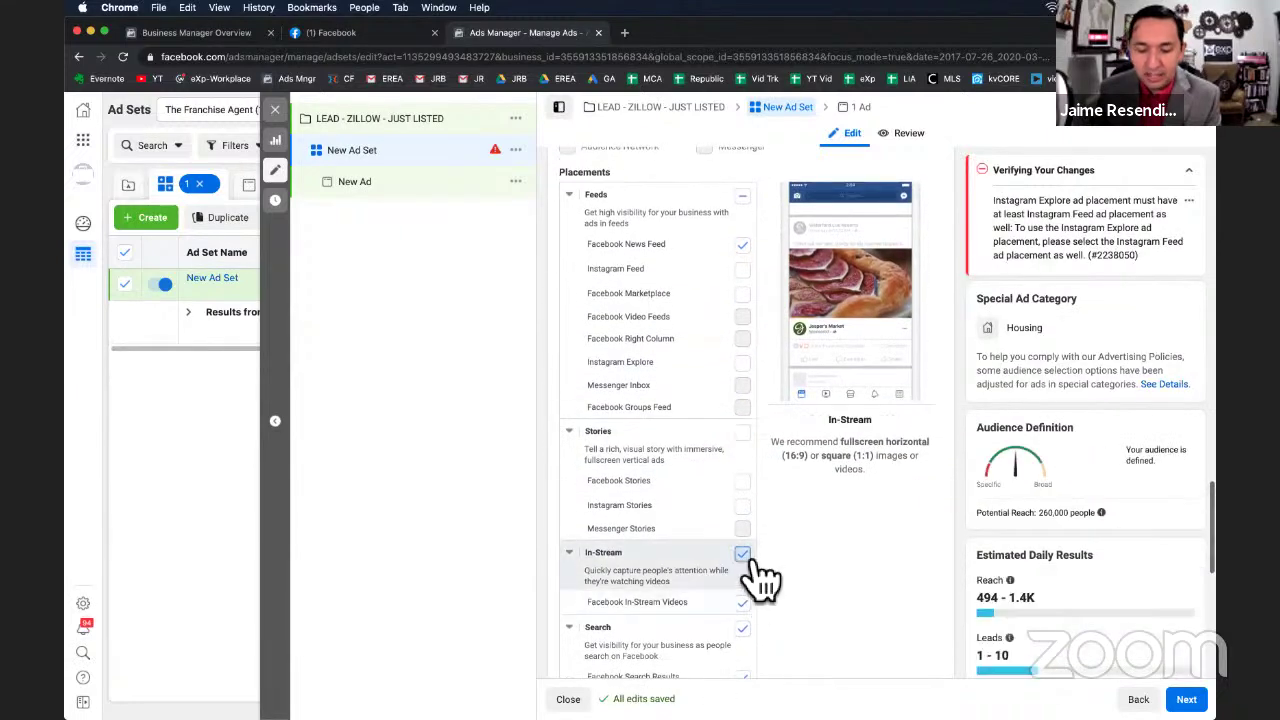
pyautogui.scroll(-1, 757, 565)
pyautogui.click(745, 550)
pyautogui.scroll(-3, 757, 566)
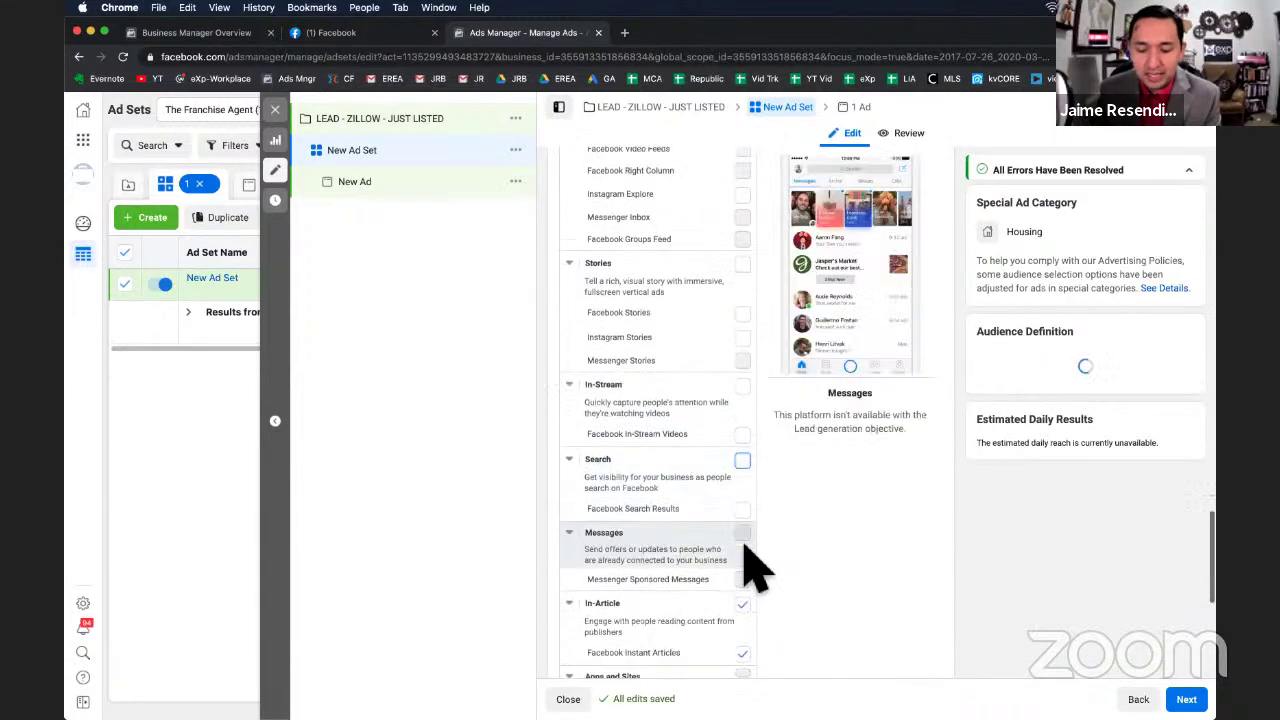
pyautogui.click(743, 536)
pyautogui.scroll(-2, 757, 552)
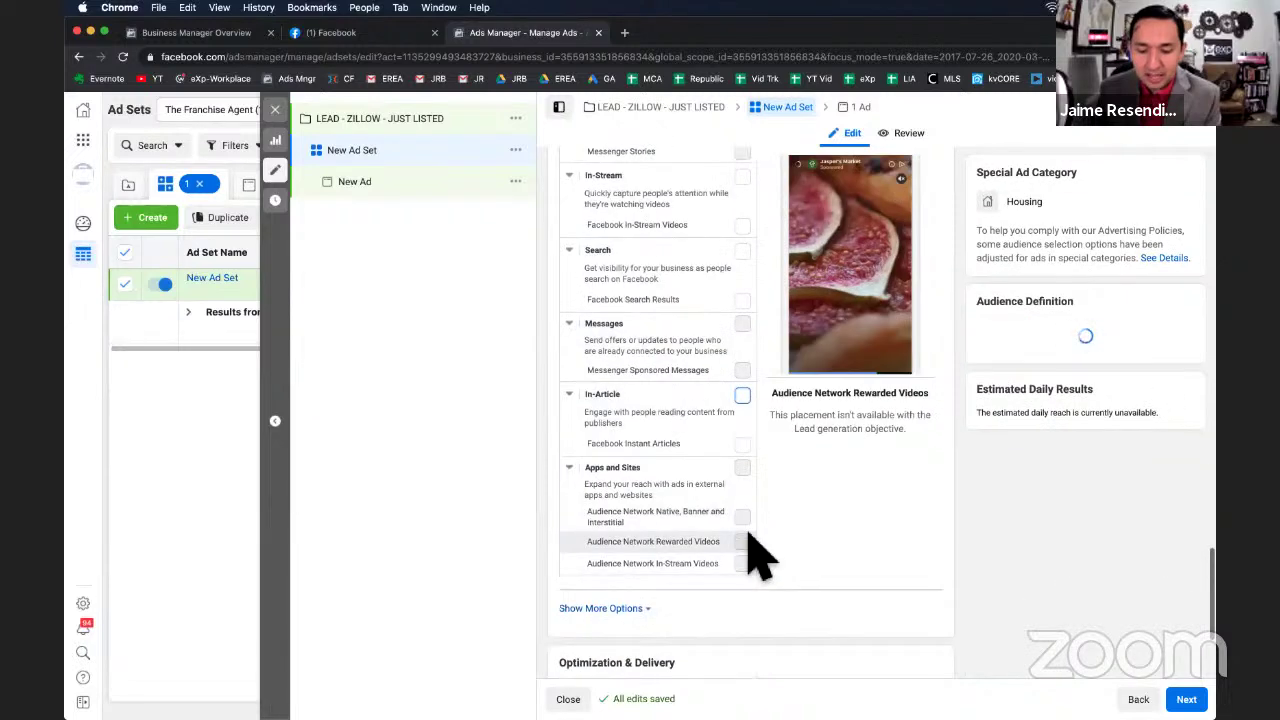
pyautogui.scroll(3, 757, 552)
pyautogui.scroll(3, 757, 552)
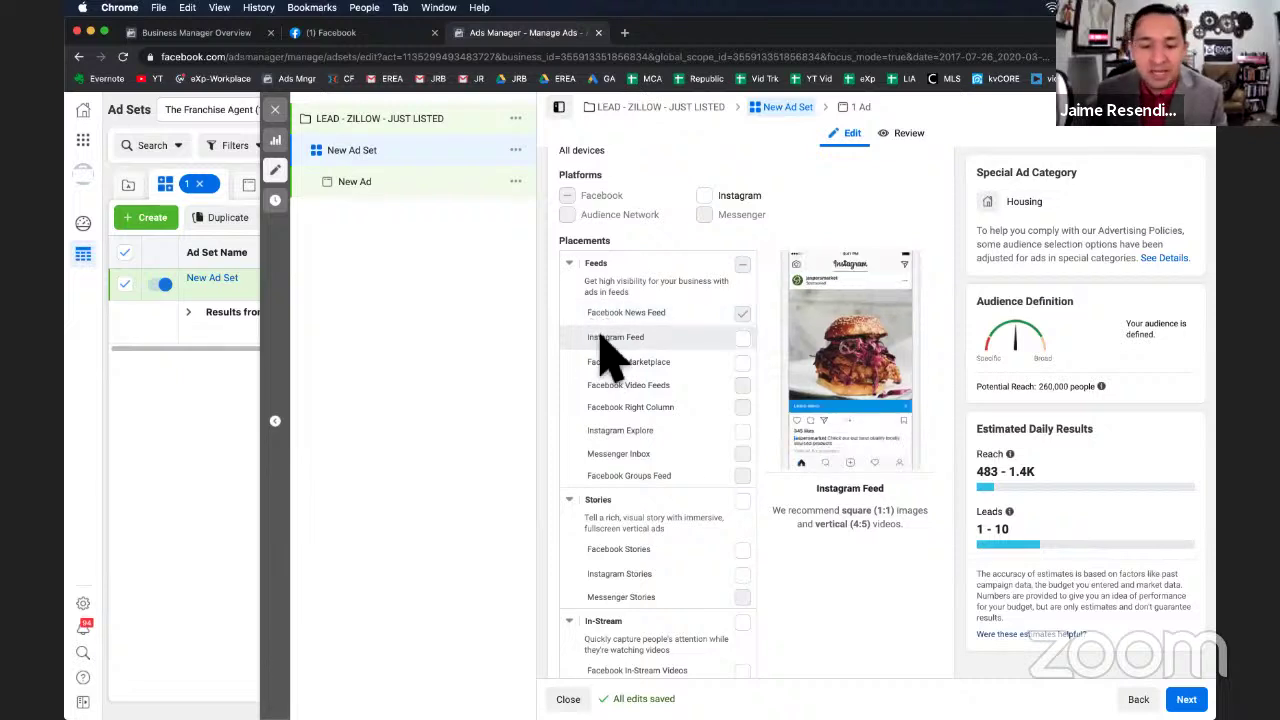
pyautogui.scroll(-2, 660, 475)
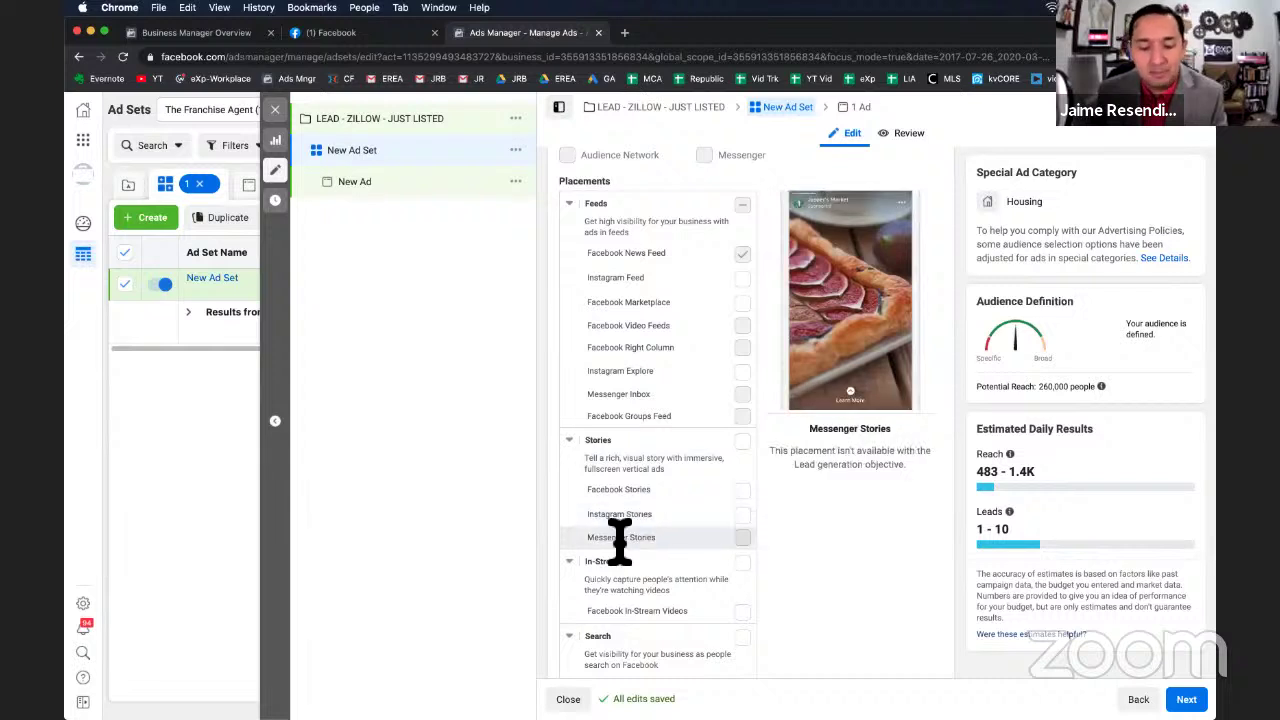
pyautogui.scroll(1, 640, 500)
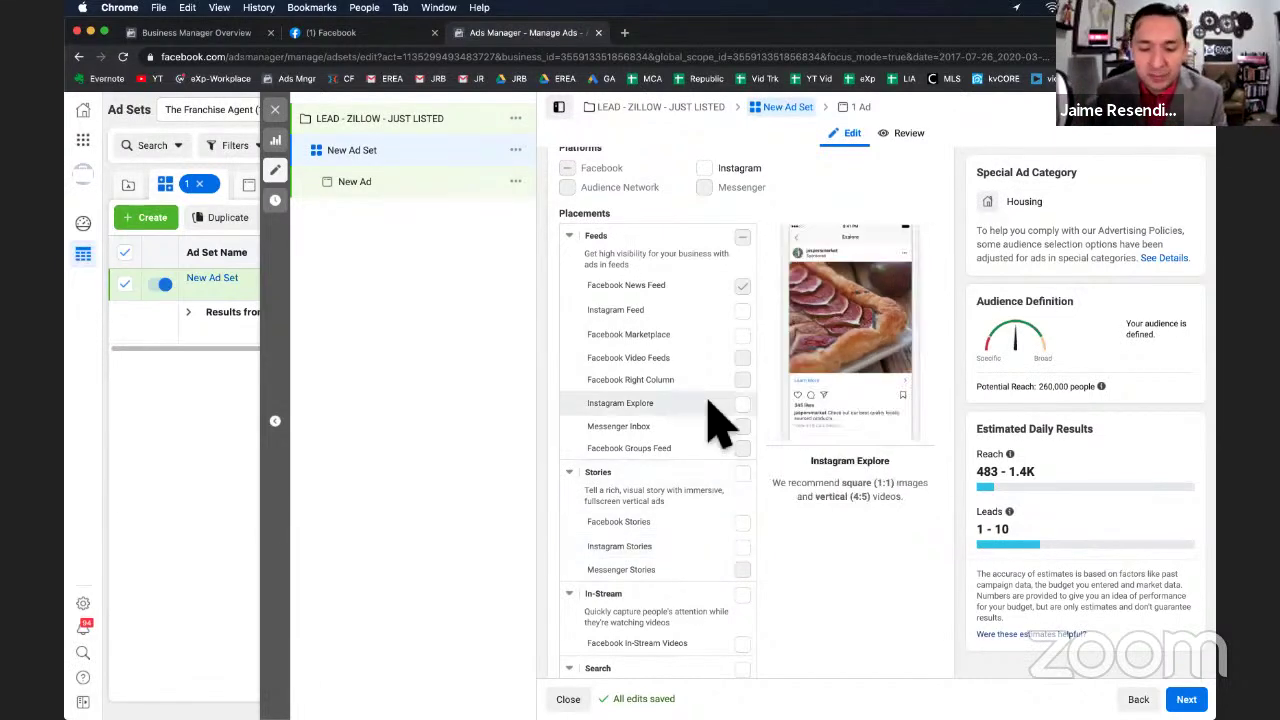
pyautogui.scroll(5, 715, 422)
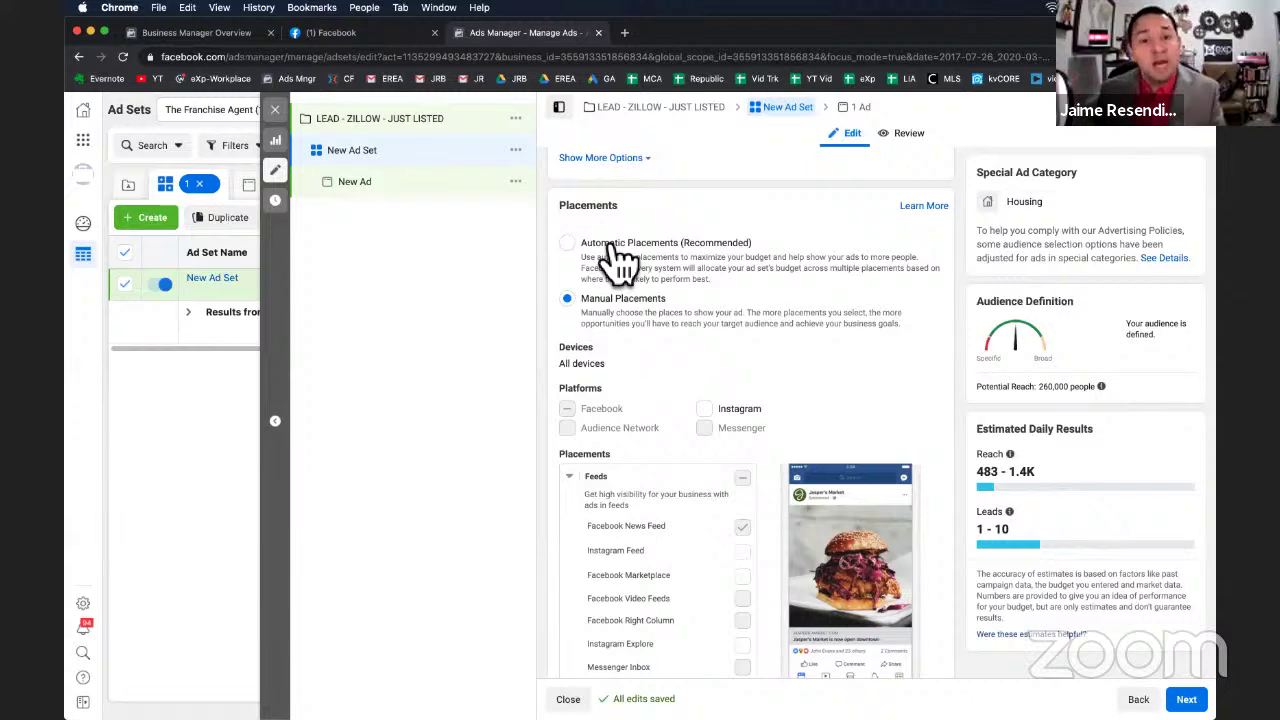
# Review charging per Impression and Standard delivery for Leads, then proceed to the New Ad.
pyautogui.scroll(-10, 700, 340)
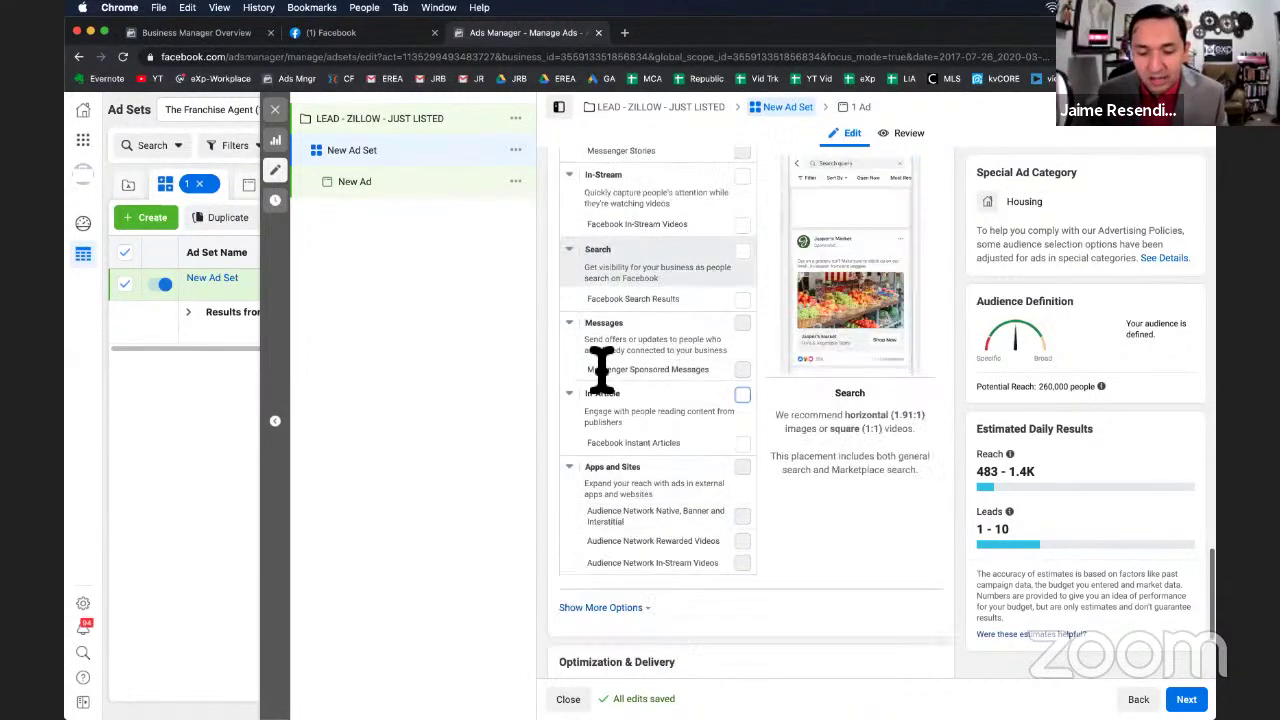
pyautogui.scroll(10, 686, 480)
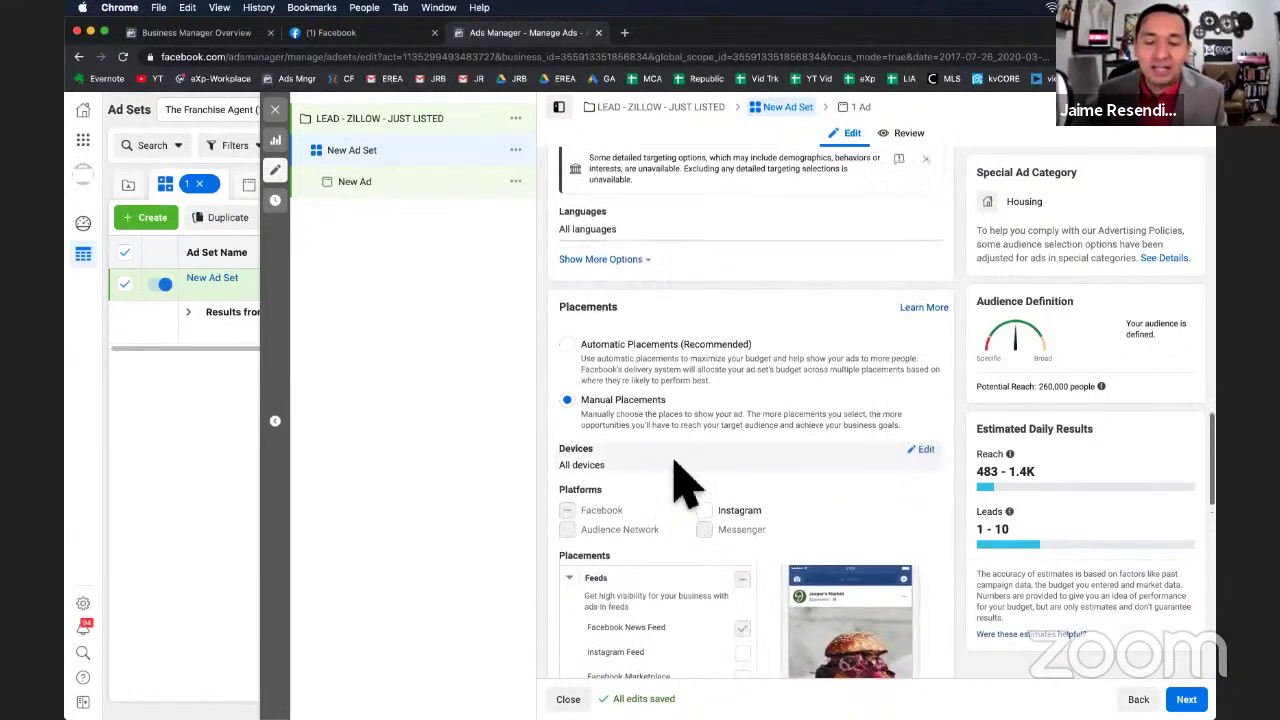
pyautogui.scroll(1, 688, 485)
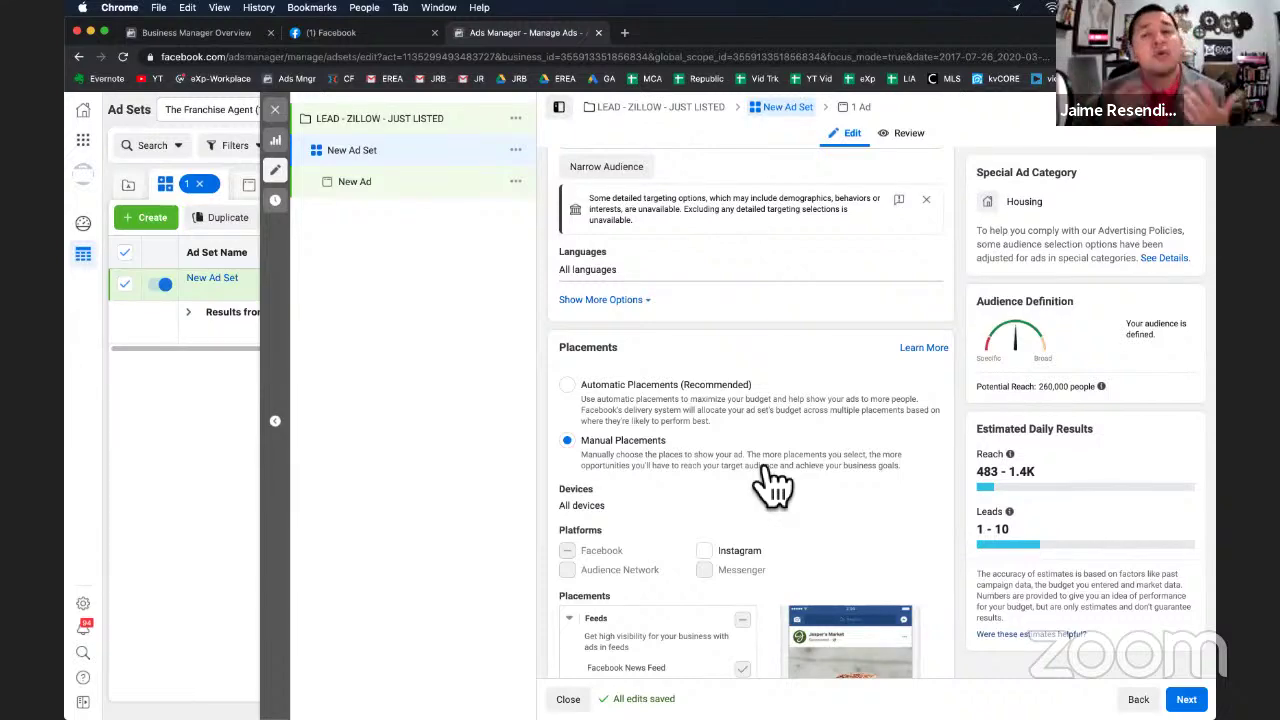
pyautogui.scroll(-10, 852, 545)
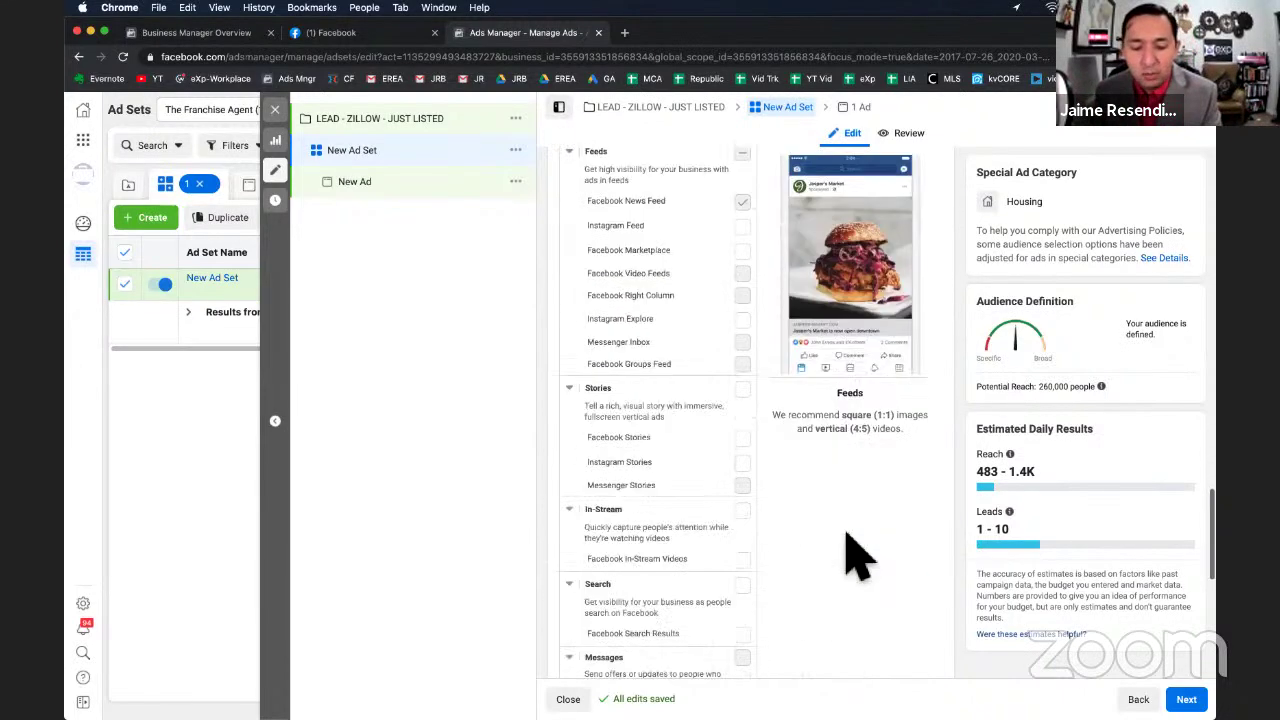
pyautogui.scroll(-4, 852, 548)
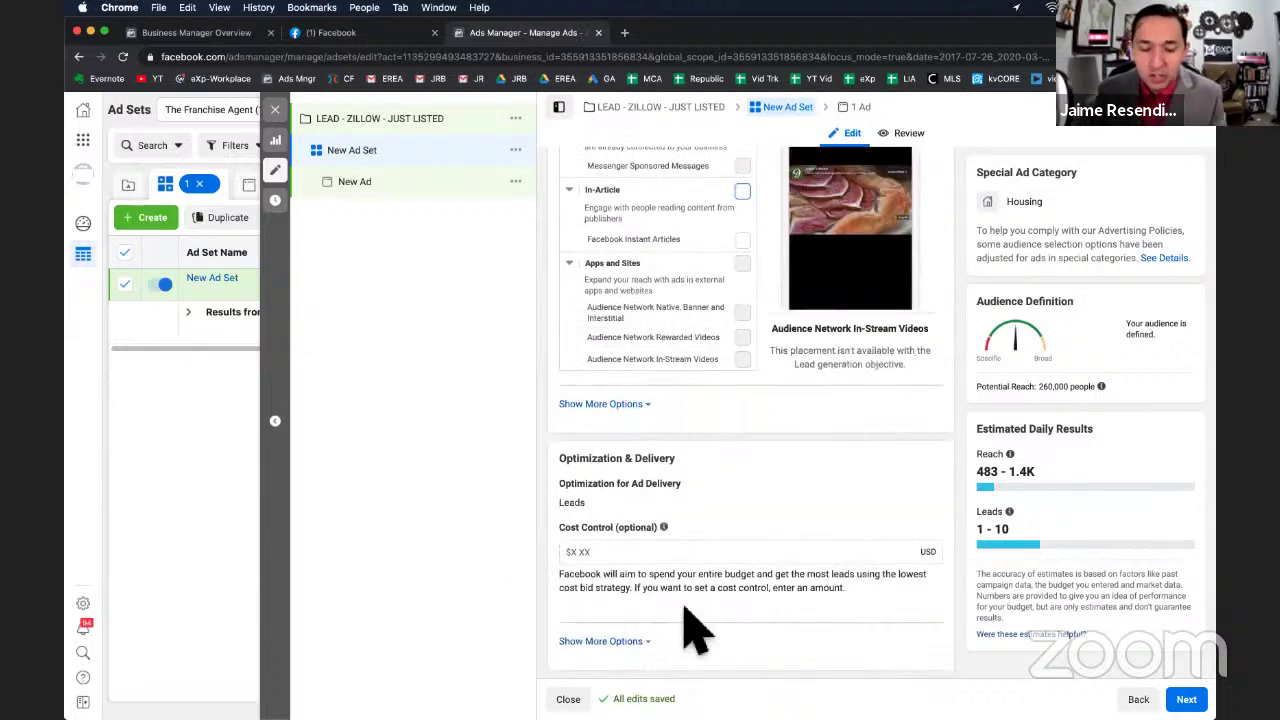
pyautogui.click(612, 641)
pyautogui.scroll(-2, 784, 668)
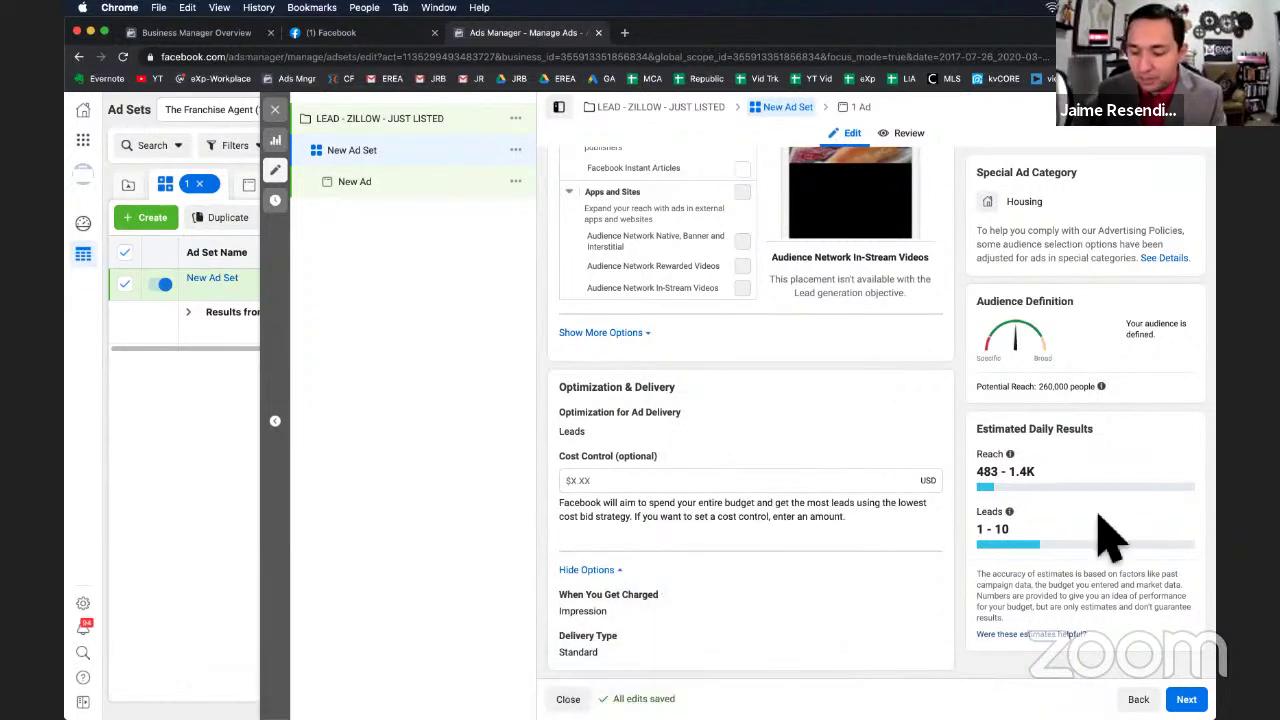
pyautogui.click(1186, 699)
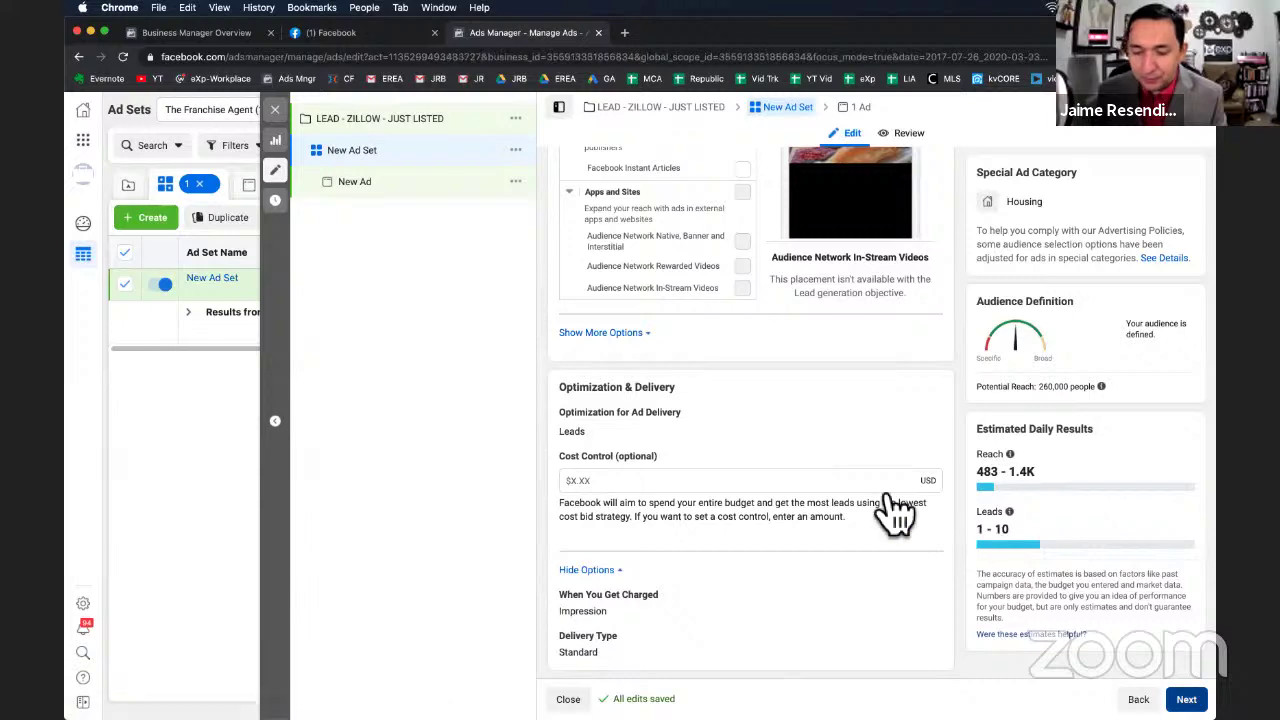
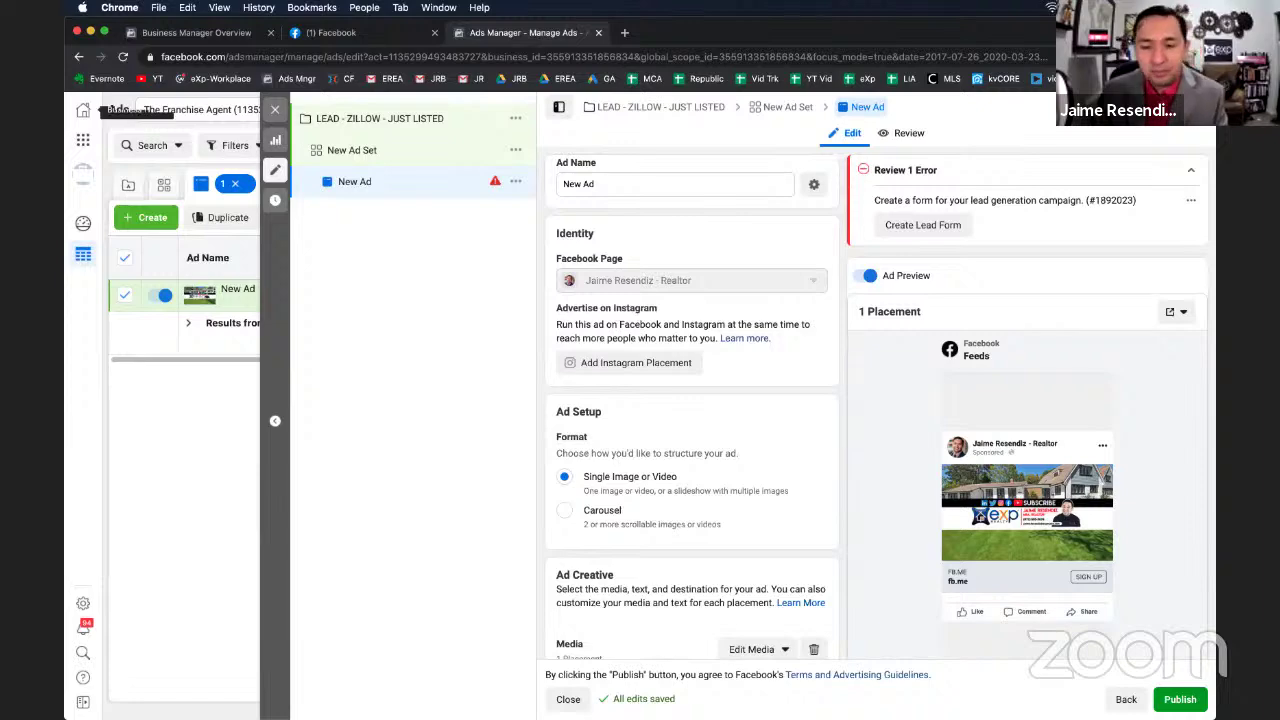
# Load zapier.com in a new browser tab, then return to the Ads Manager tab.
pyautogui.click(624, 33)
pyautogui.write('zapier.com')
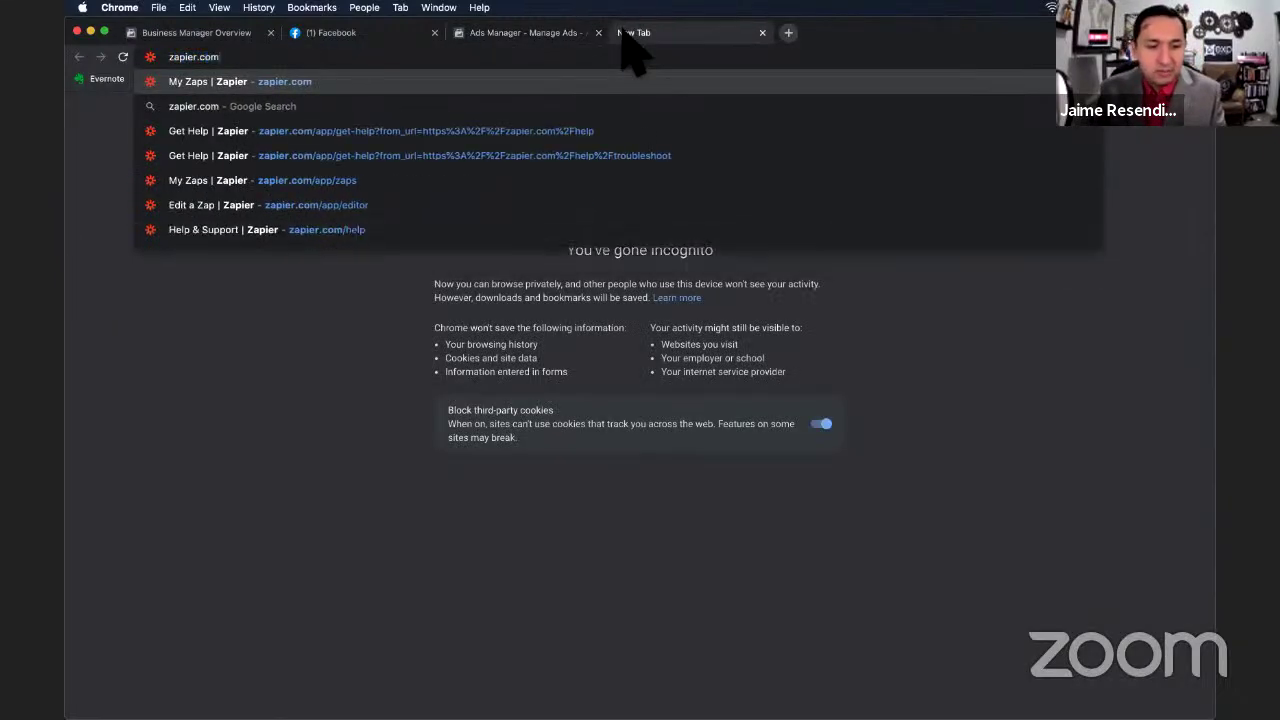
pyautogui.press('Return')
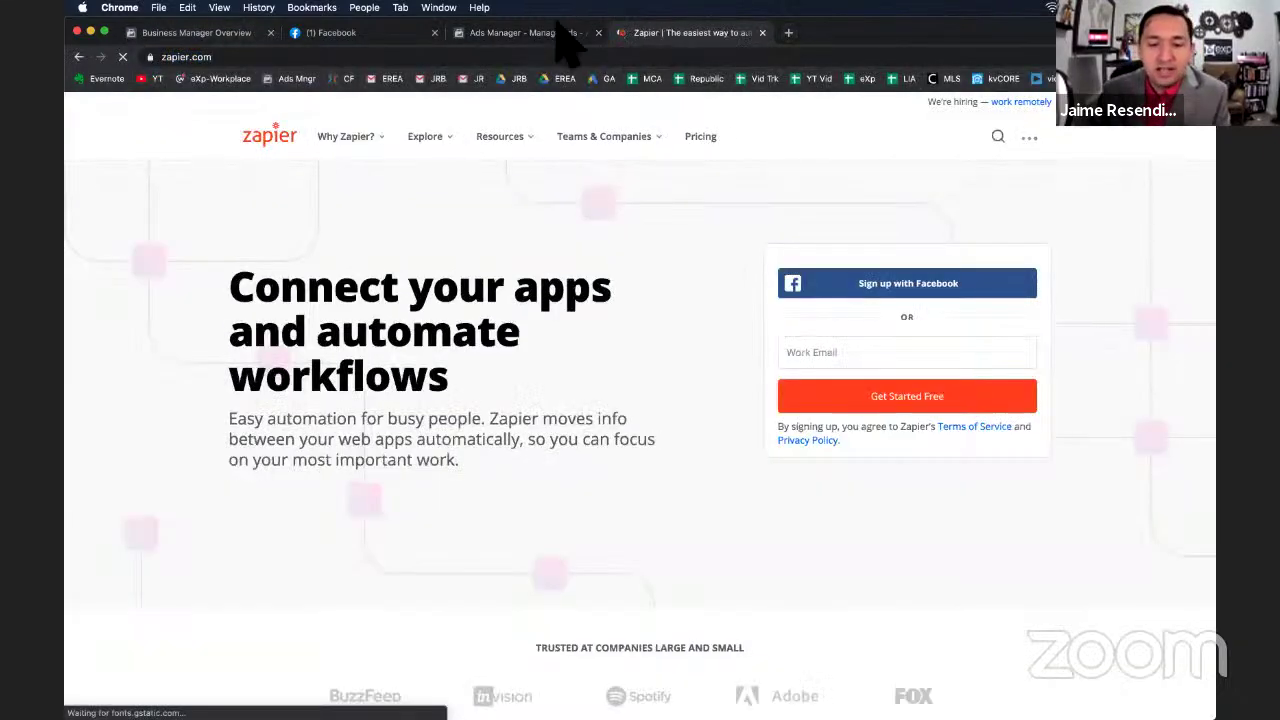
pyautogui.click(506, 38)
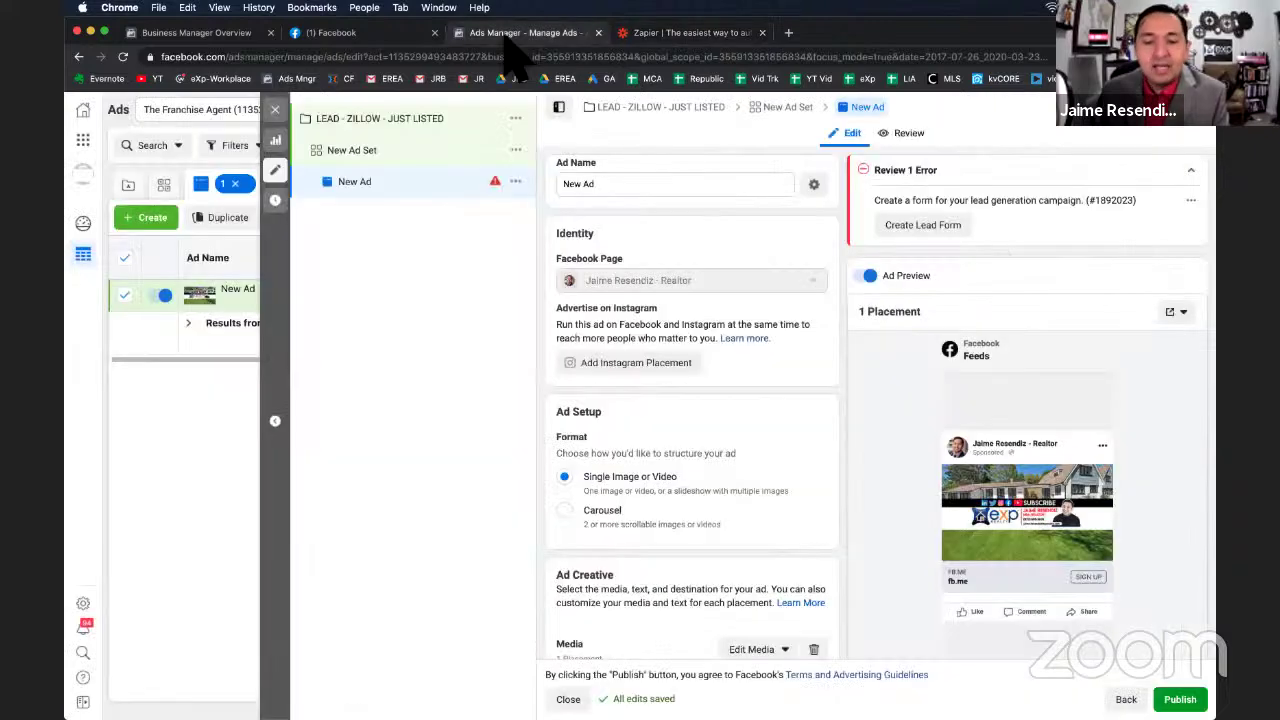
pyautogui.click(672, 38)
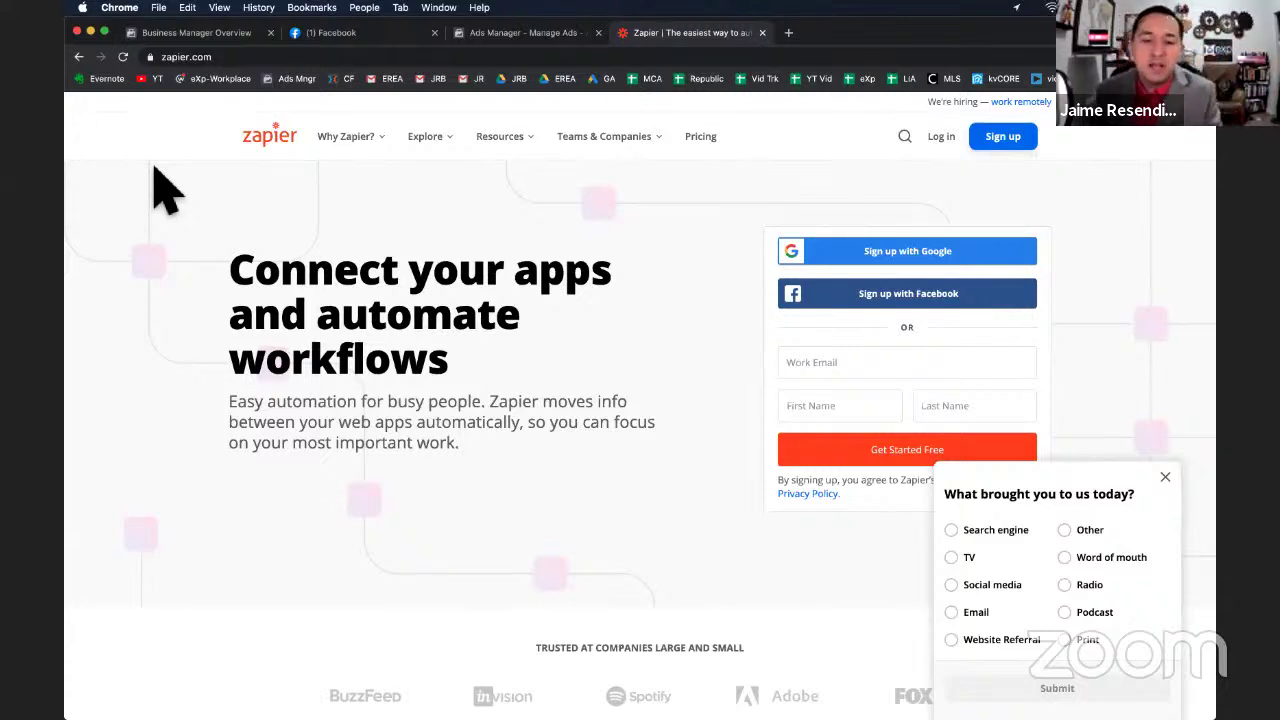
pyautogui.click(514, 32)
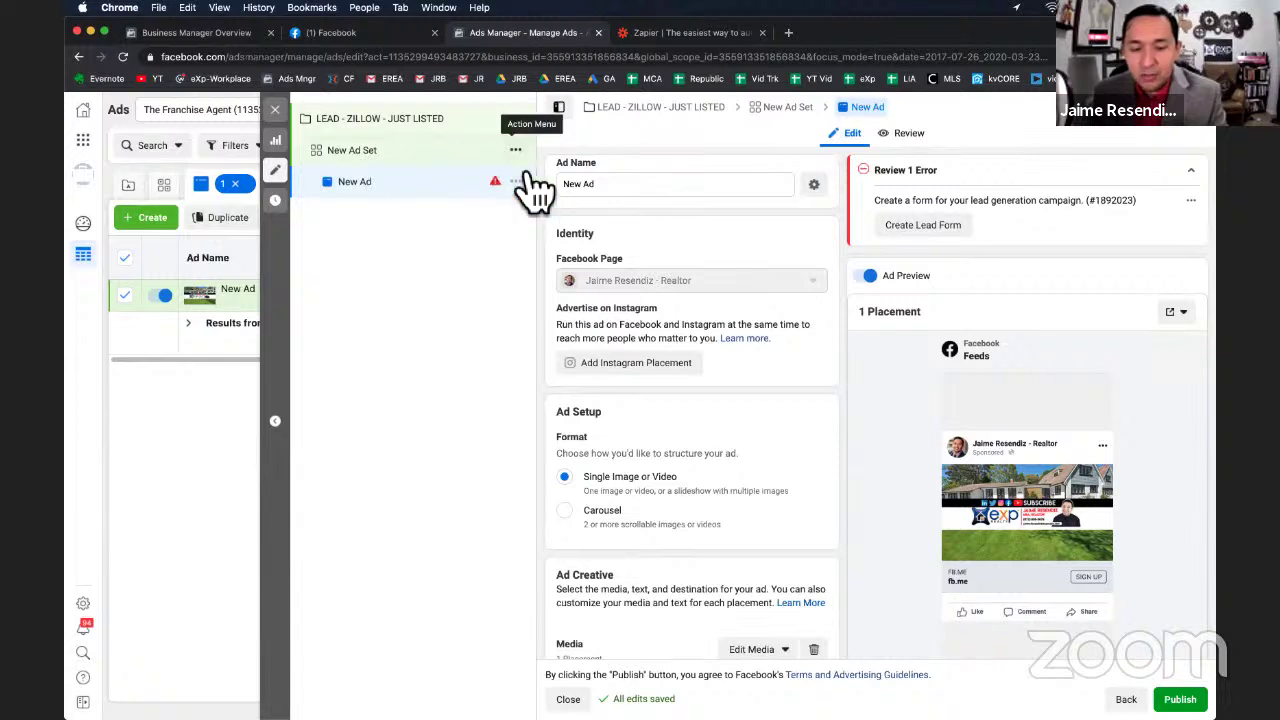
# Try the Carousel format, then switch the ad back to Single Image or Video.
pyautogui.scroll(-1, 520, 165)
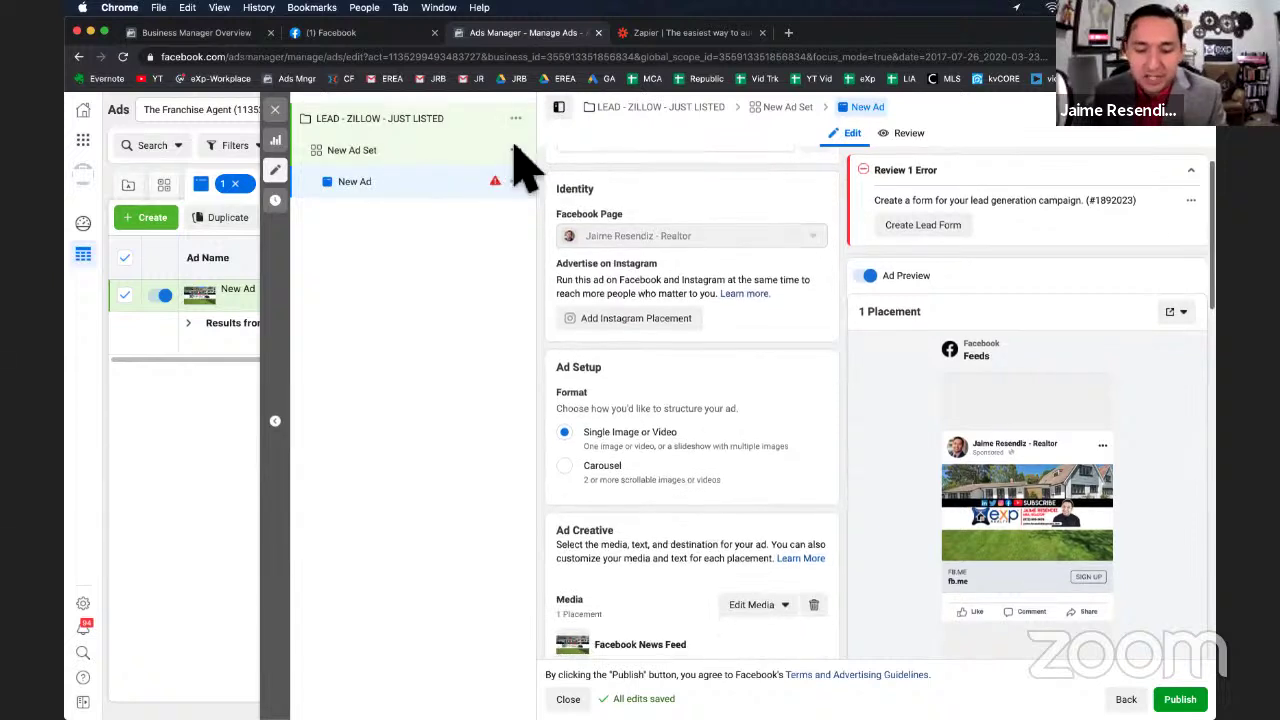
pyautogui.scroll(-3, 640, 318)
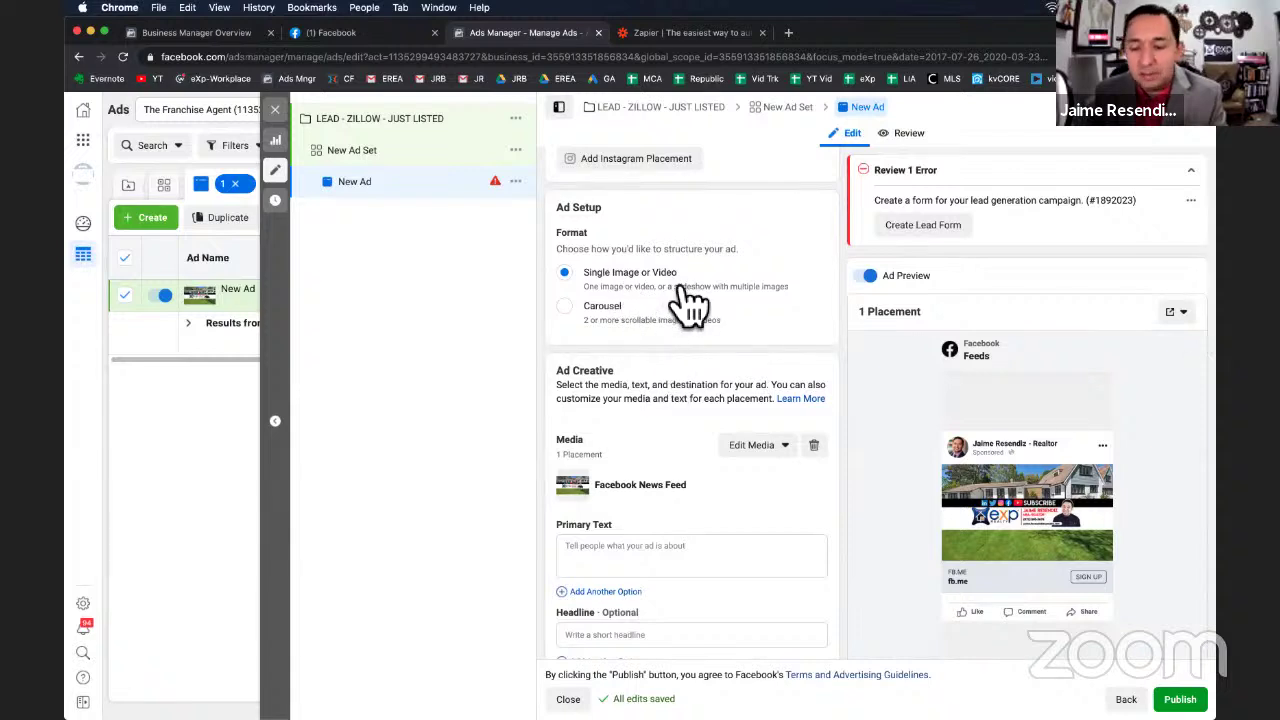
pyautogui.scroll(-1, 637, 343)
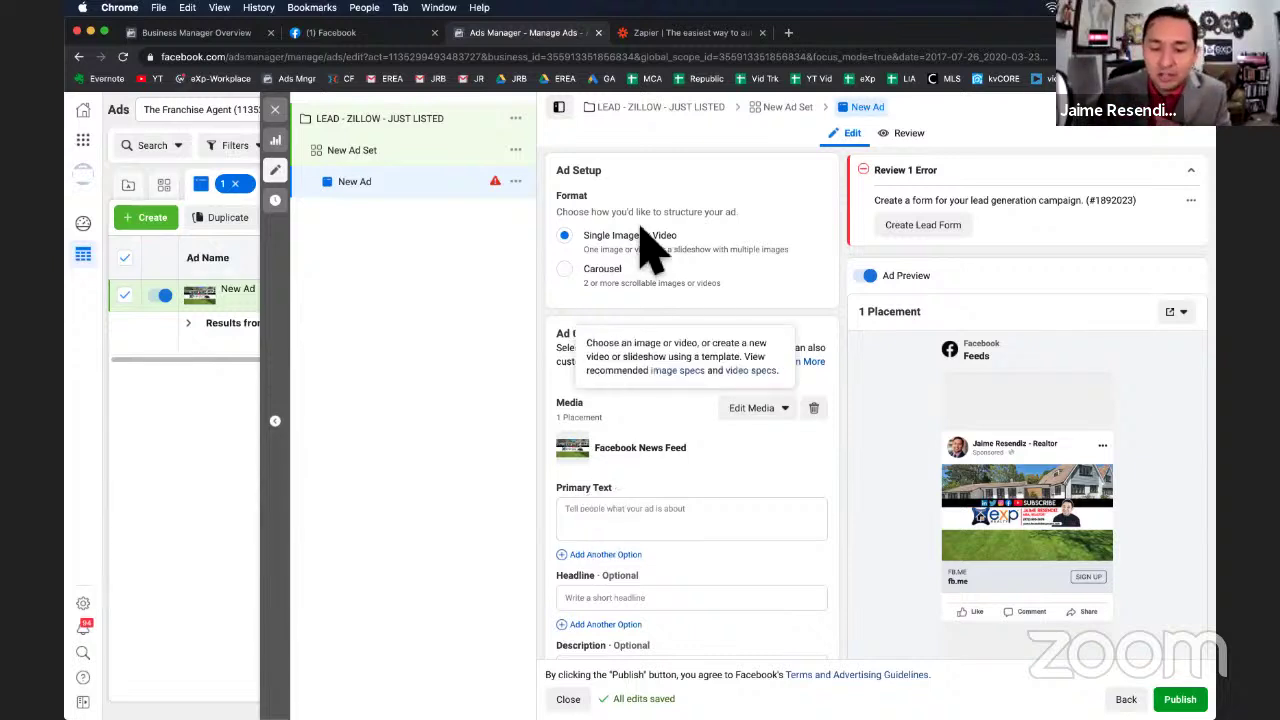
pyautogui.click(578, 284)
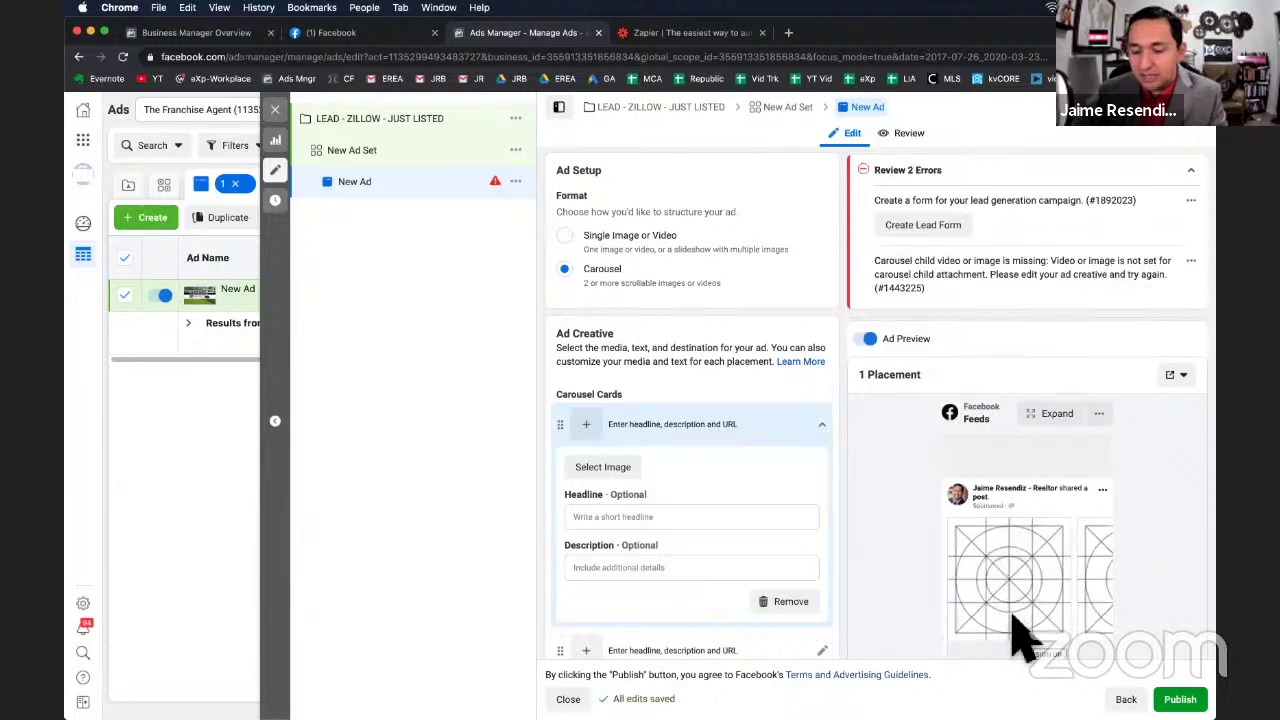
pyautogui.scroll(-2, 1010, 520)
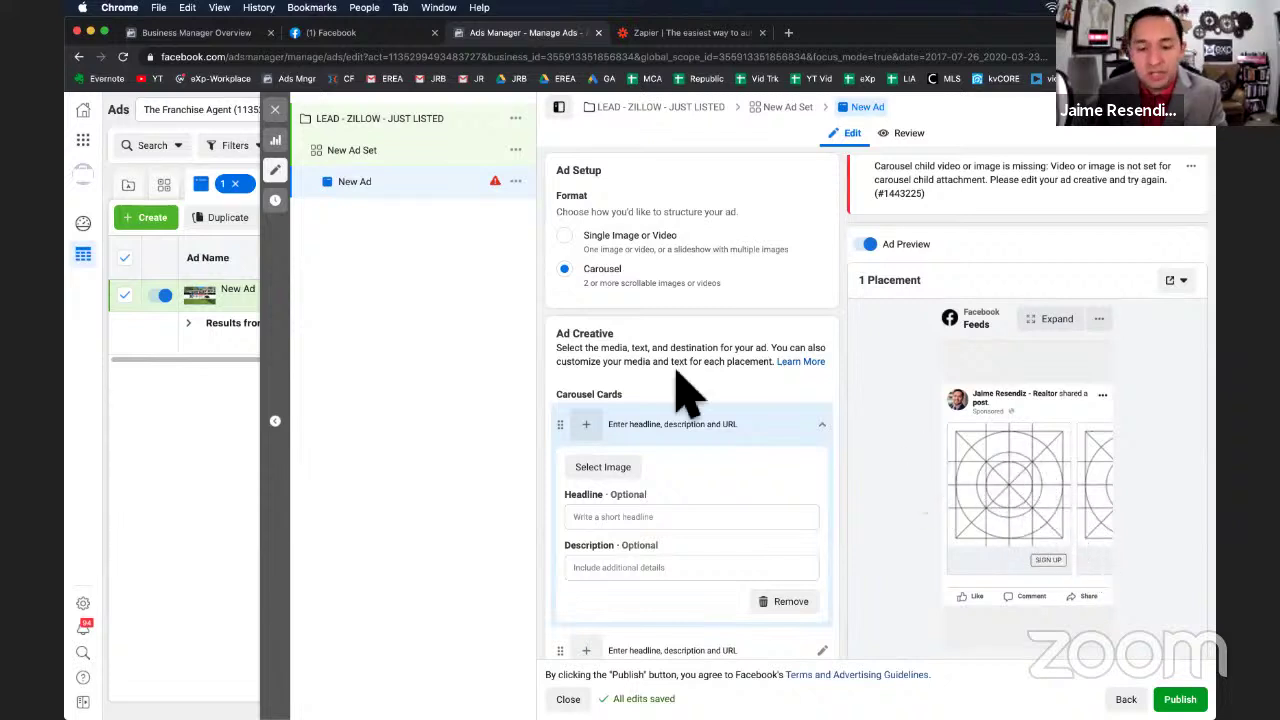
pyautogui.scroll(1, 680, 390)
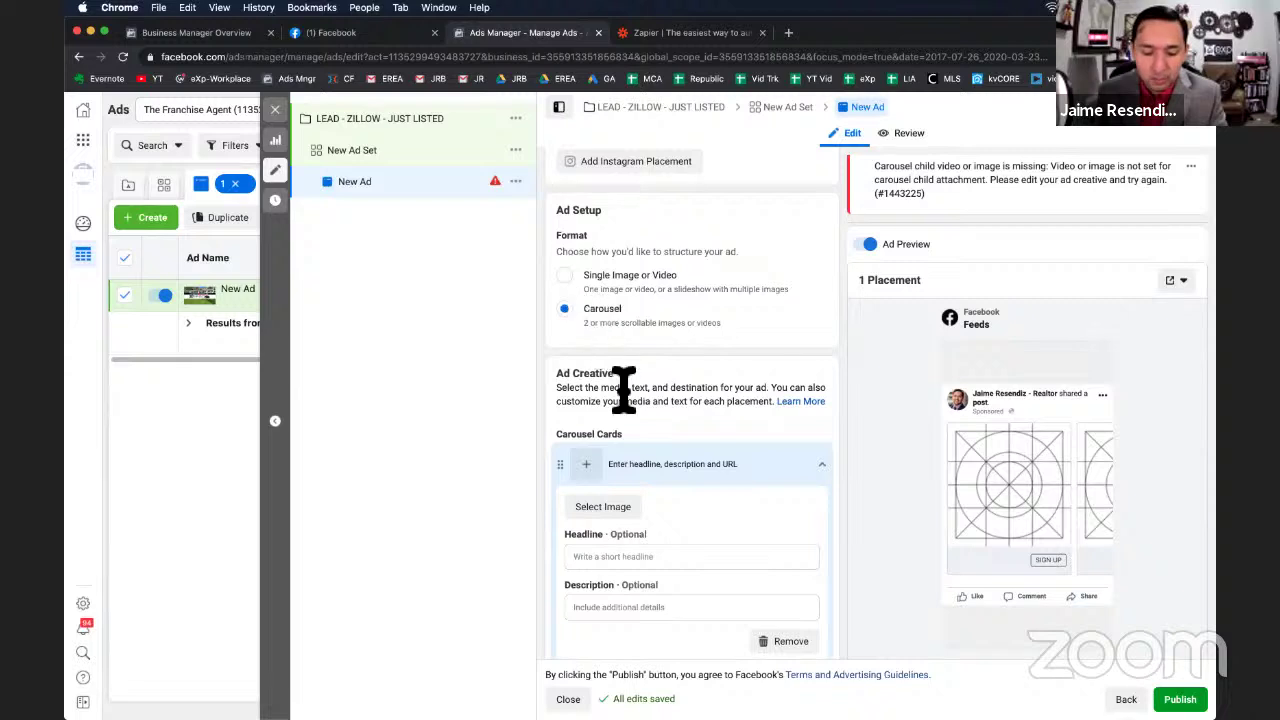
pyautogui.click(573, 283)
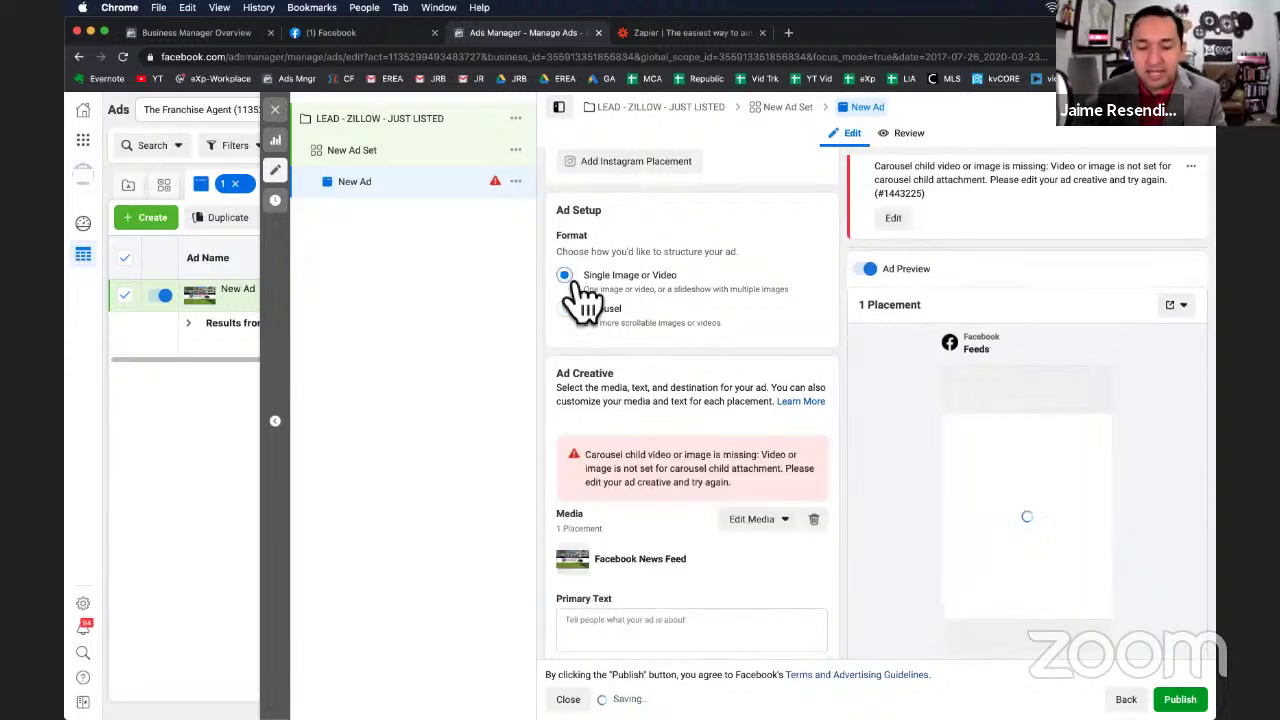
# Replace the ad's image with the IMG_4451.jpg house photo.
pyautogui.scroll(-1, 700, 330)
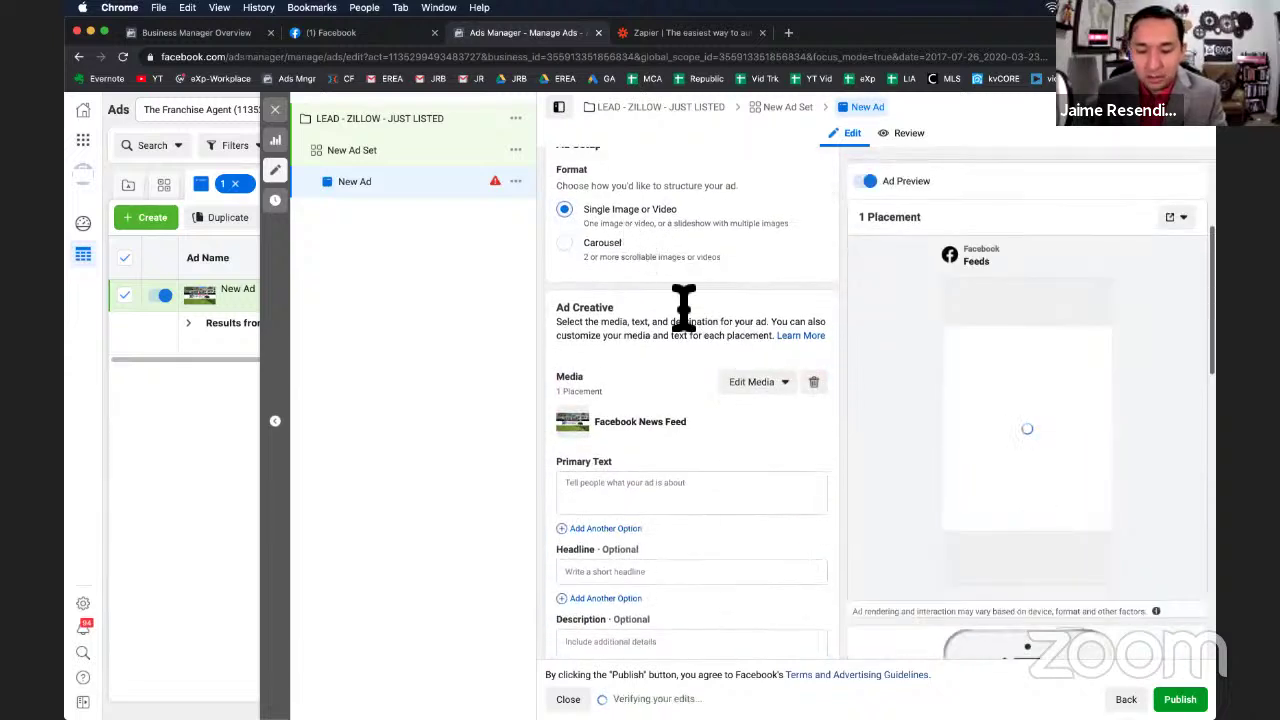
pyautogui.click(762, 384)
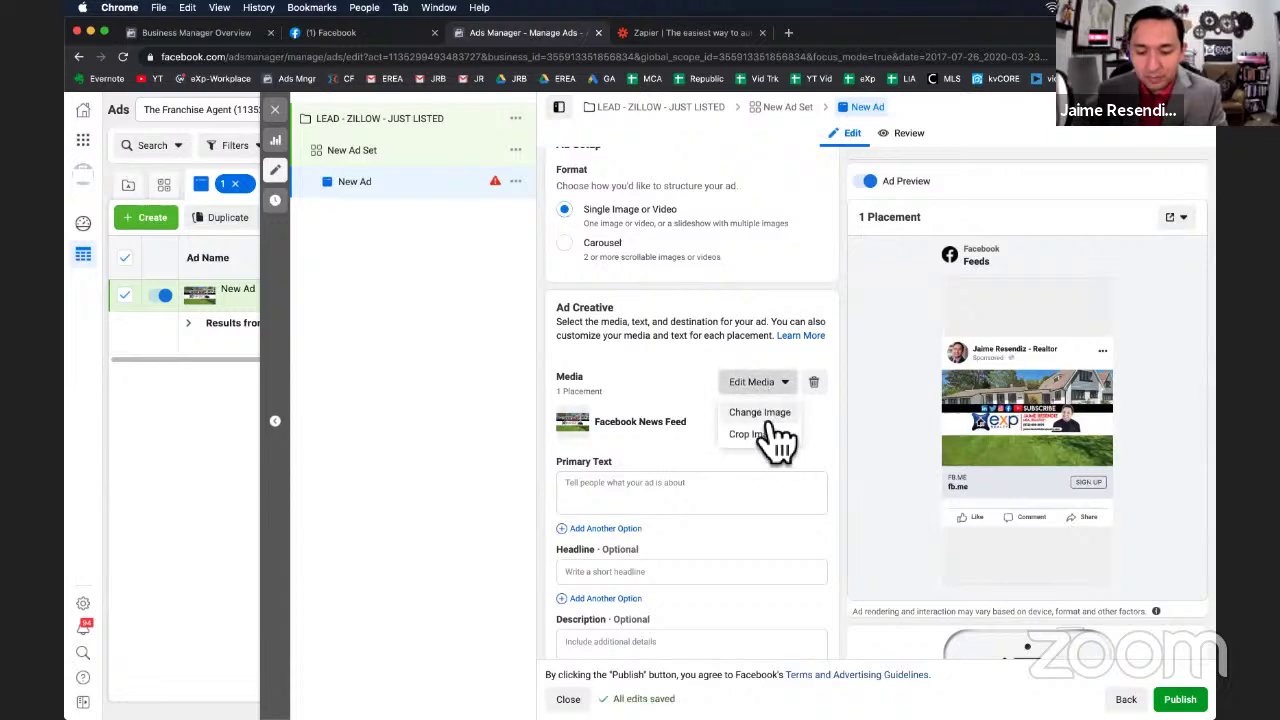
pyautogui.click(760, 412)
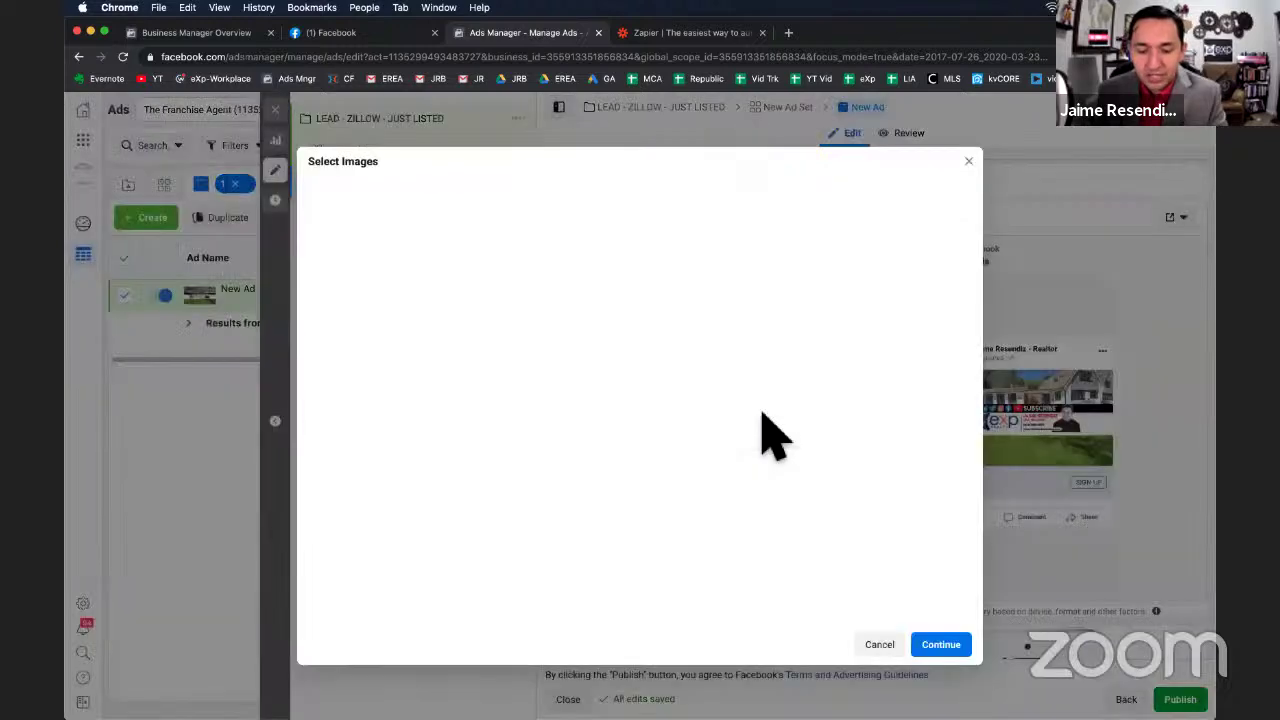
pyautogui.click(462, 280)
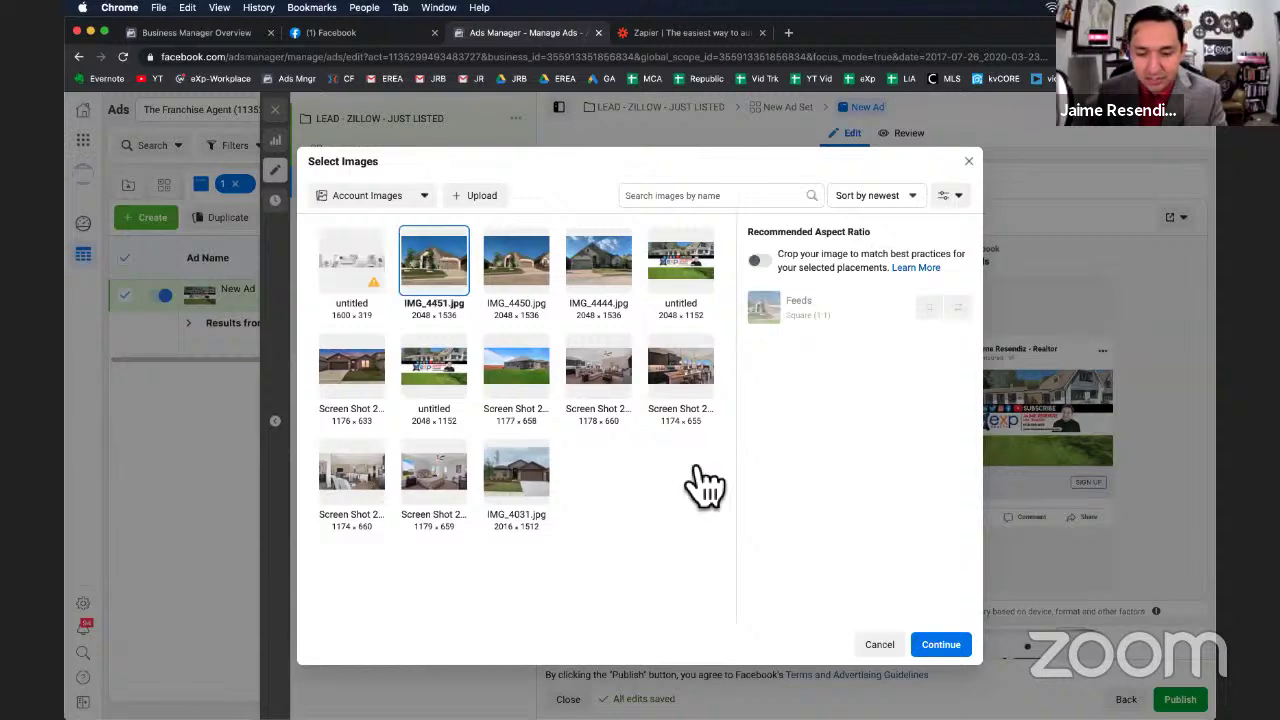
pyautogui.click(940, 646)
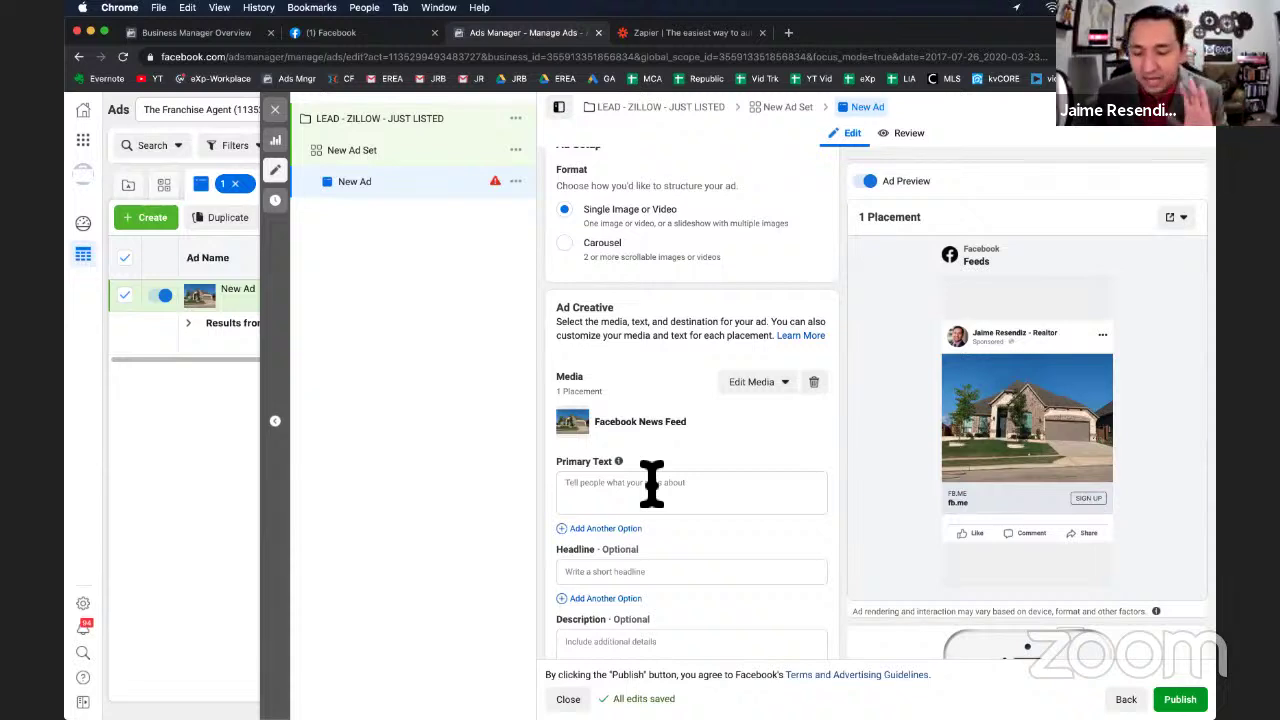
# Paste the #JUSTLISTED copy as primary text, adding '?' after {CITY} and a Special Feature line.
pyautogui.scroll(-2, 655, 490)
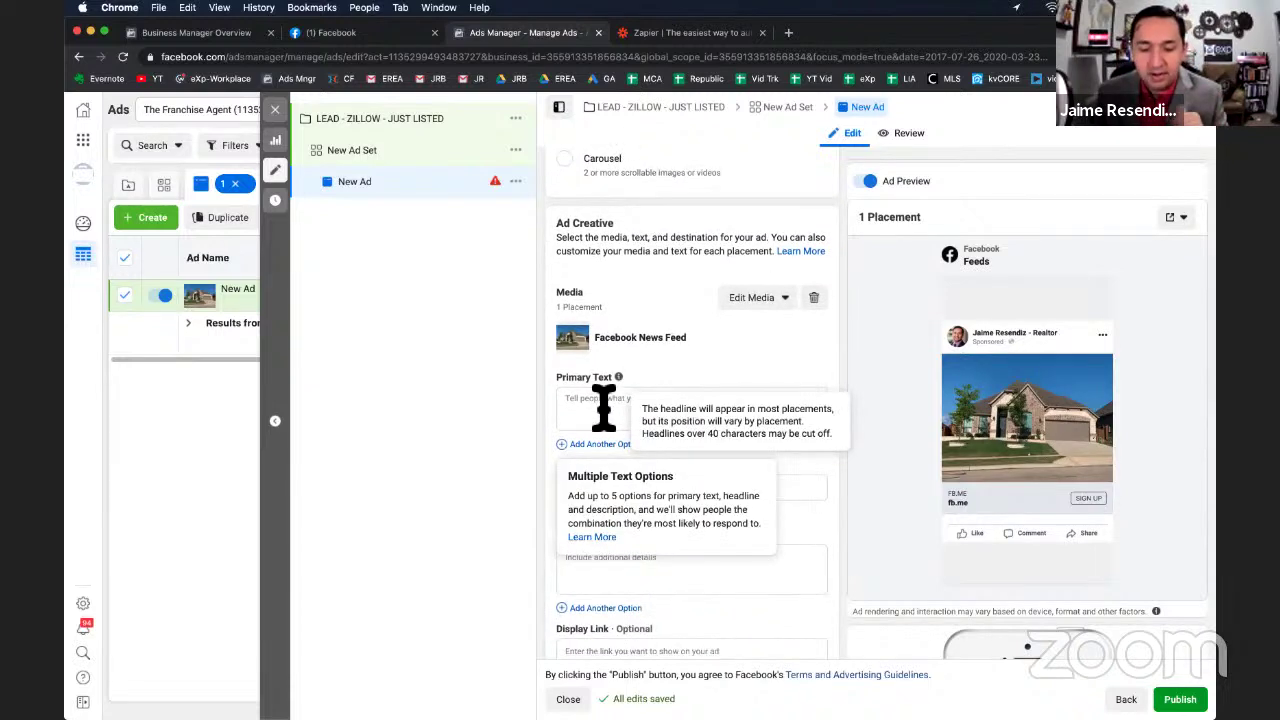
pyautogui.click(590, 400)
pyautogui.press('super+Tab')
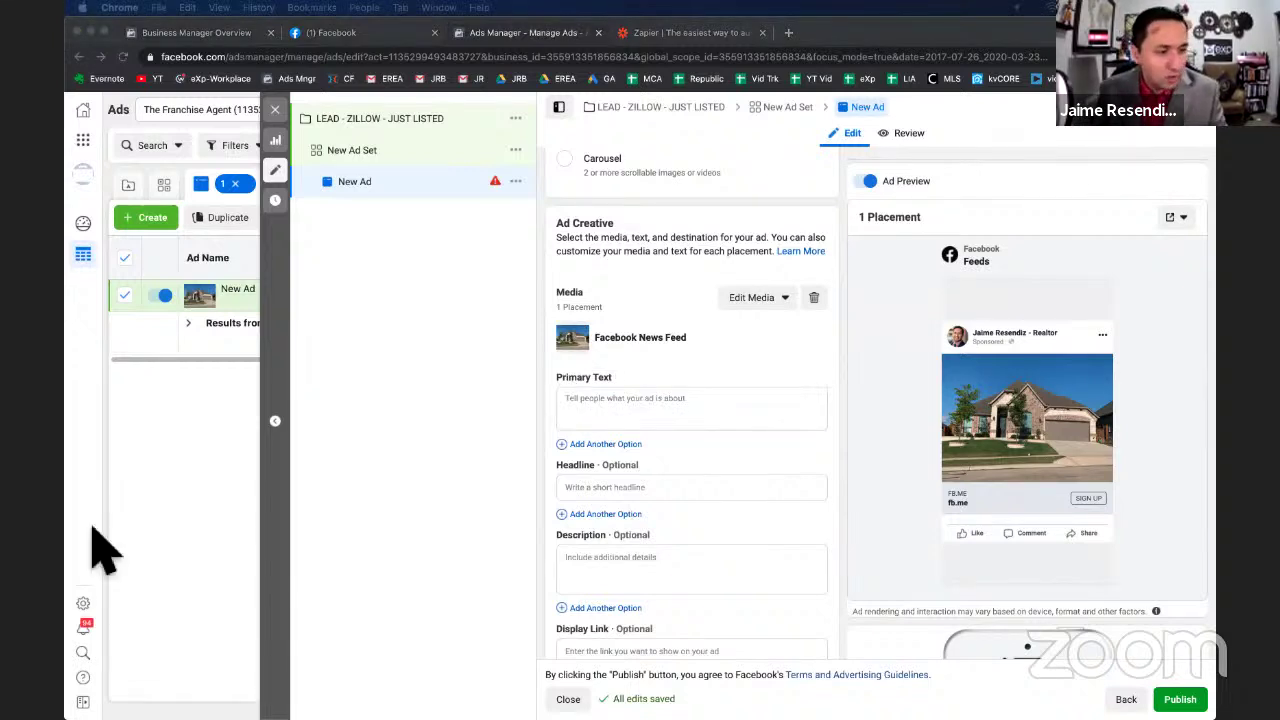
pyautogui.click(591, 407)
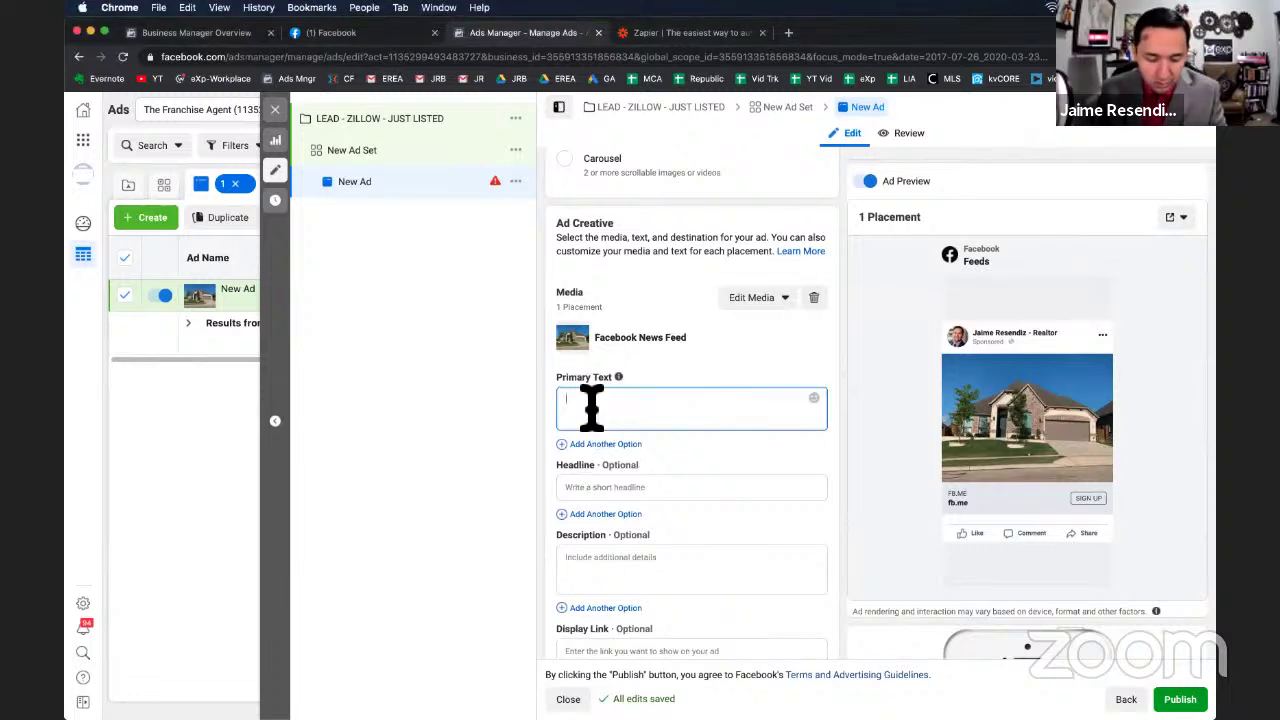
pyautogui.write('#JUSTLISTED Looking to Move to {CITY}  # Beds # Bath # Garage #### Sq Ft  Get Price, Address and Pictures {LINK}')
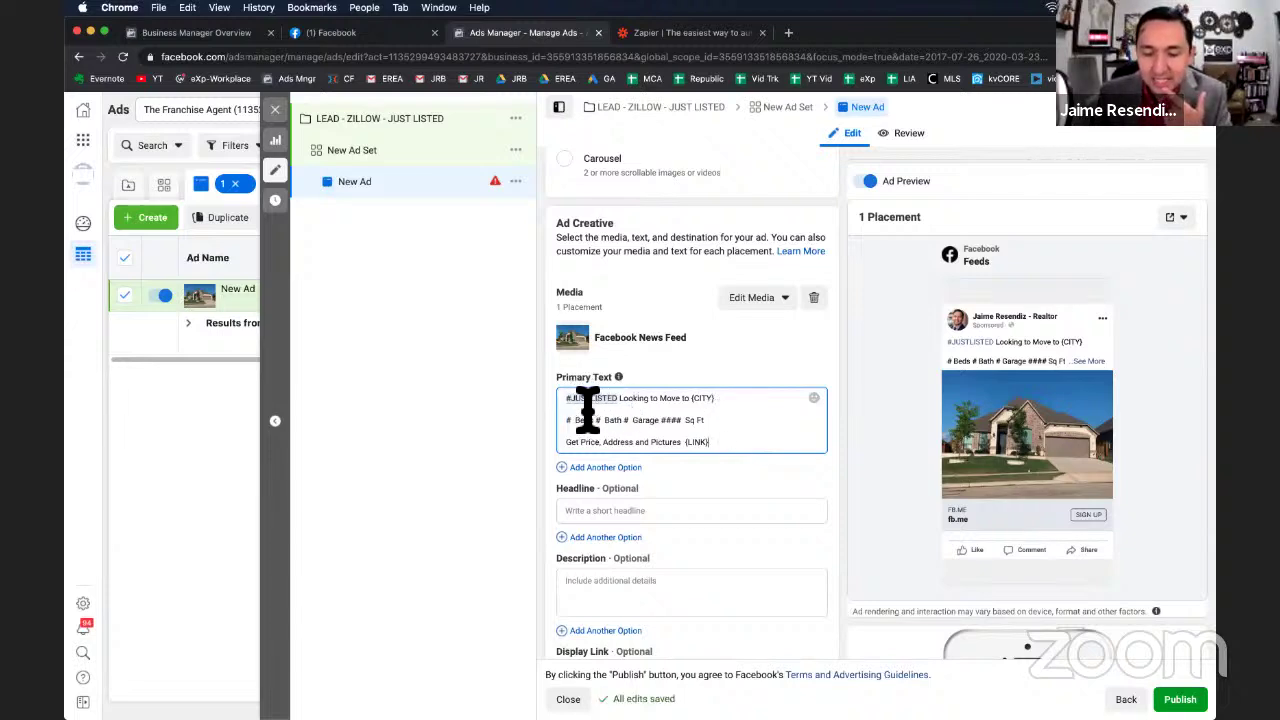
pyautogui.click(728, 408)
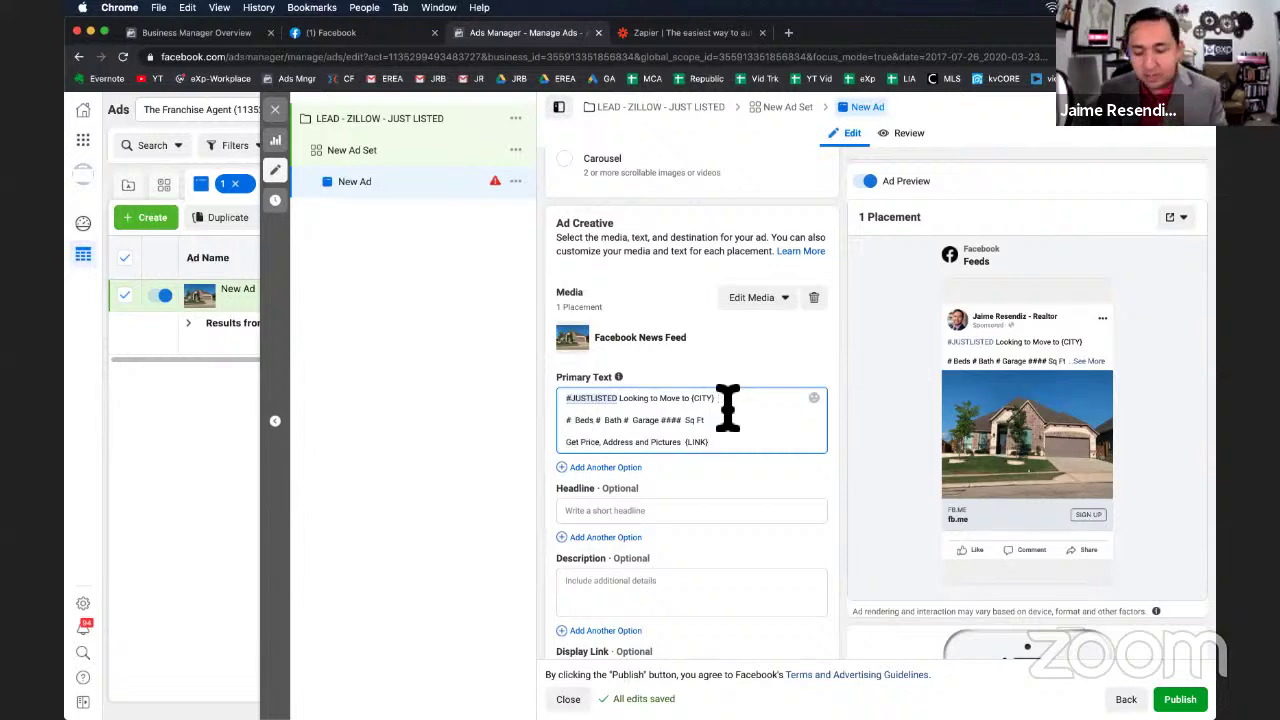
pyautogui.write('?')
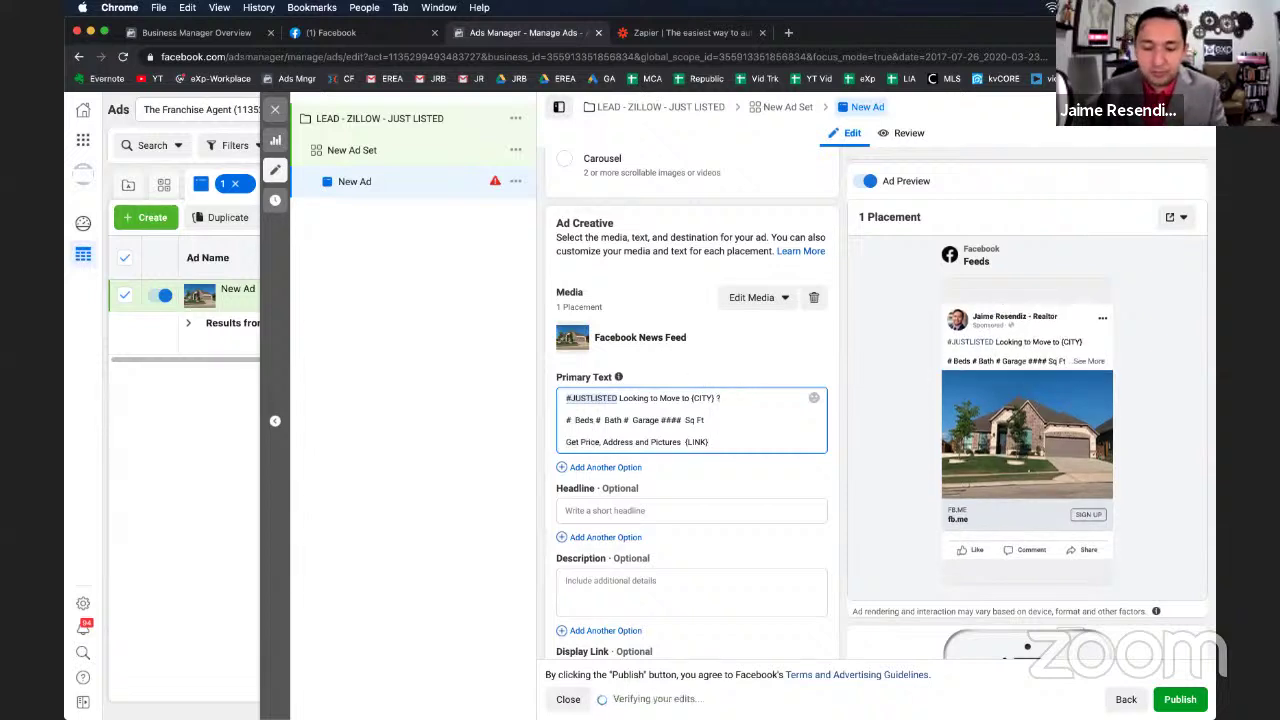
pyautogui.tripleClick(609, 423)
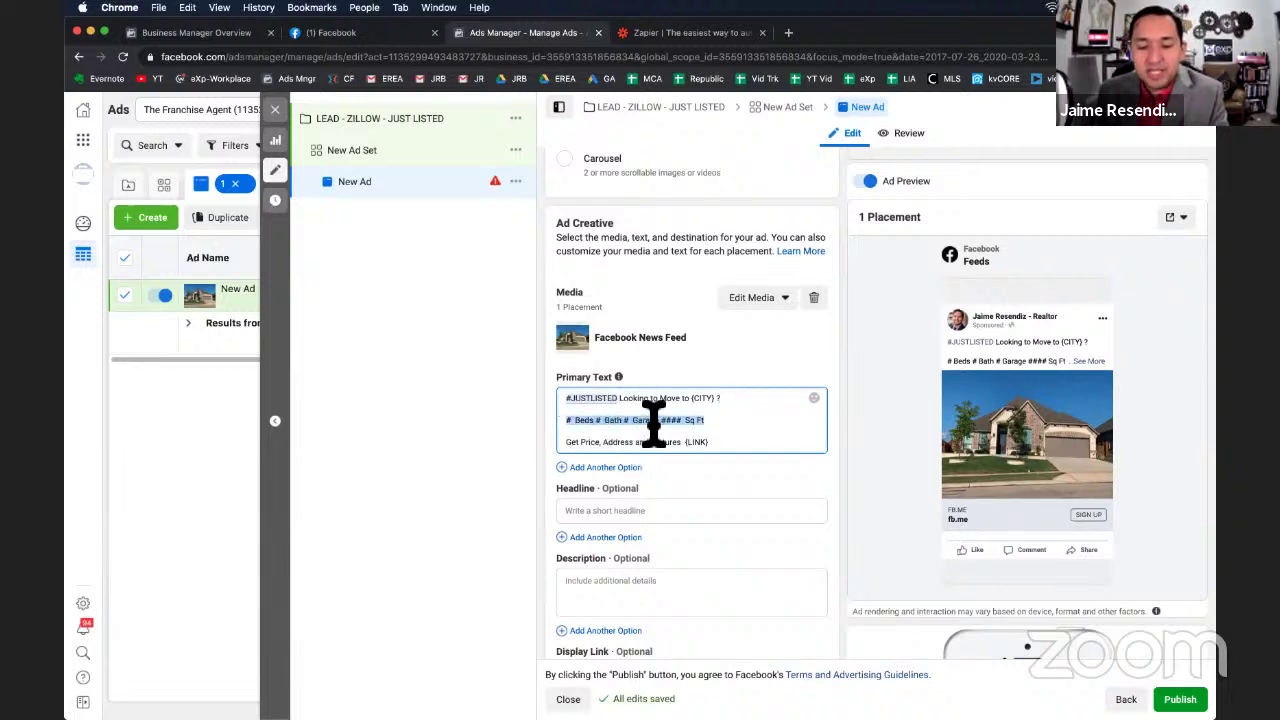
pyautogui.click(732, 425)
pyautogui.press('Return')
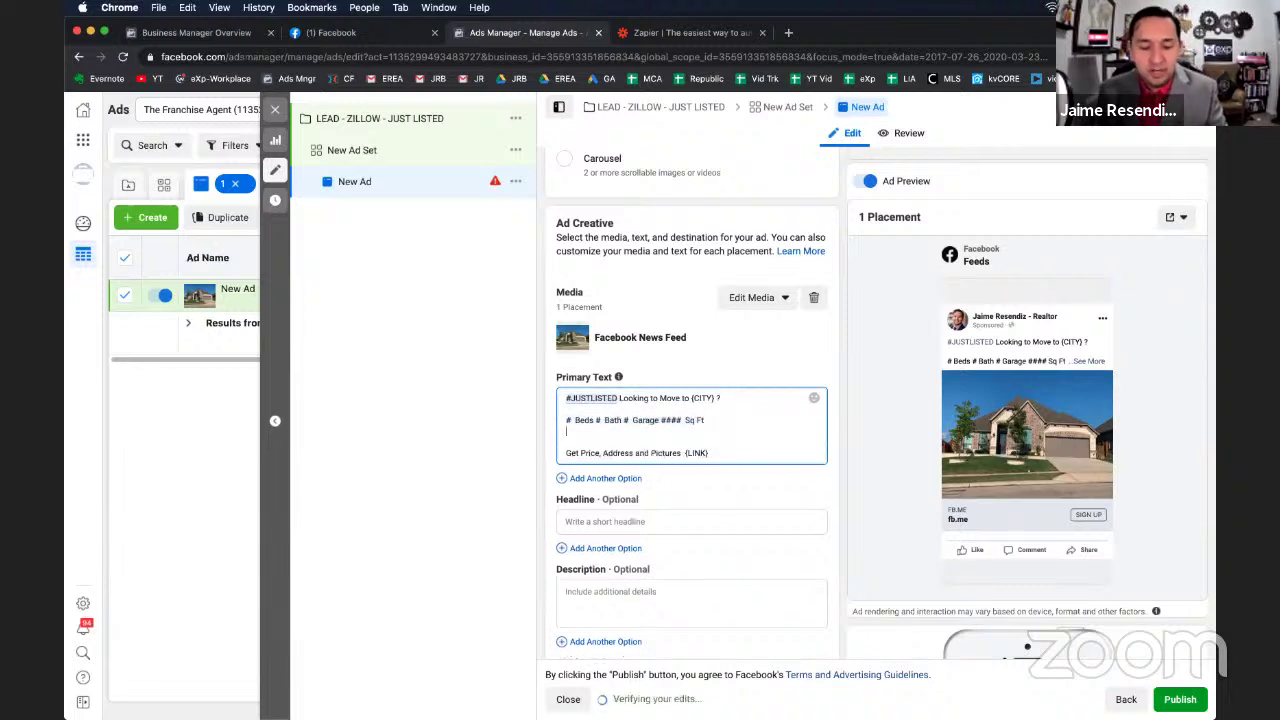
pyautogui.write('Special Fea')
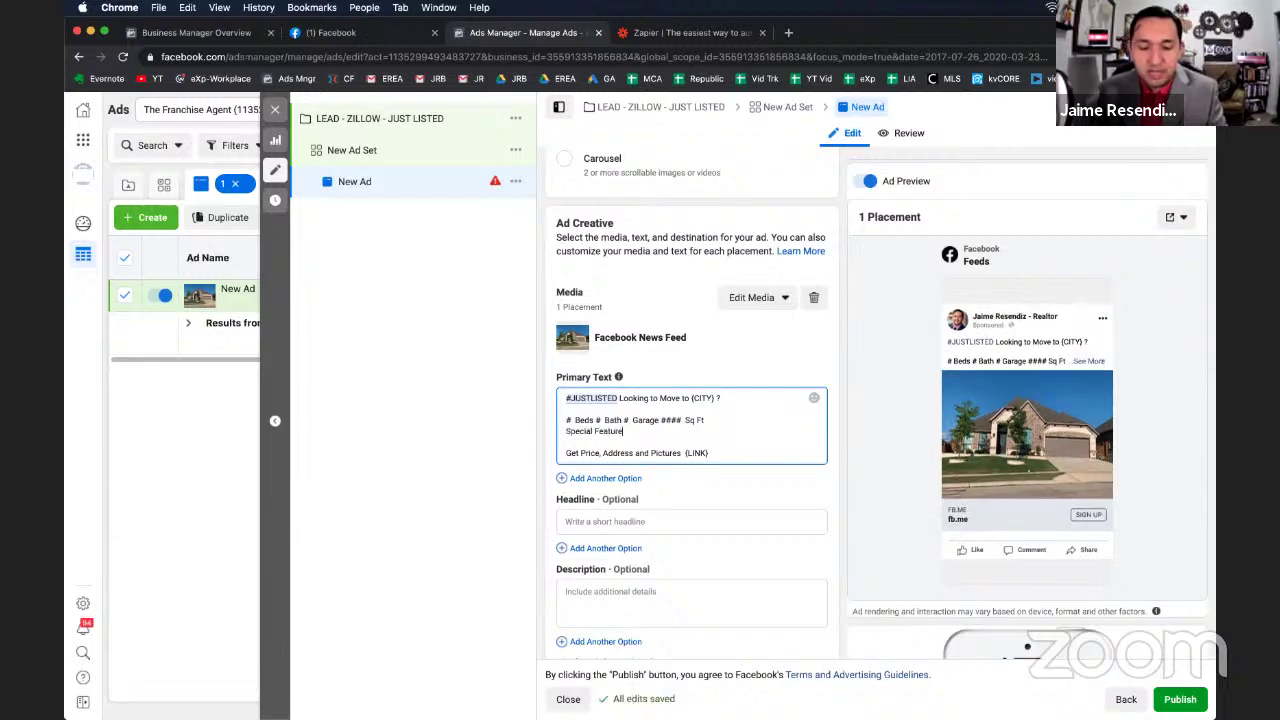
pyautogui.write('ture')
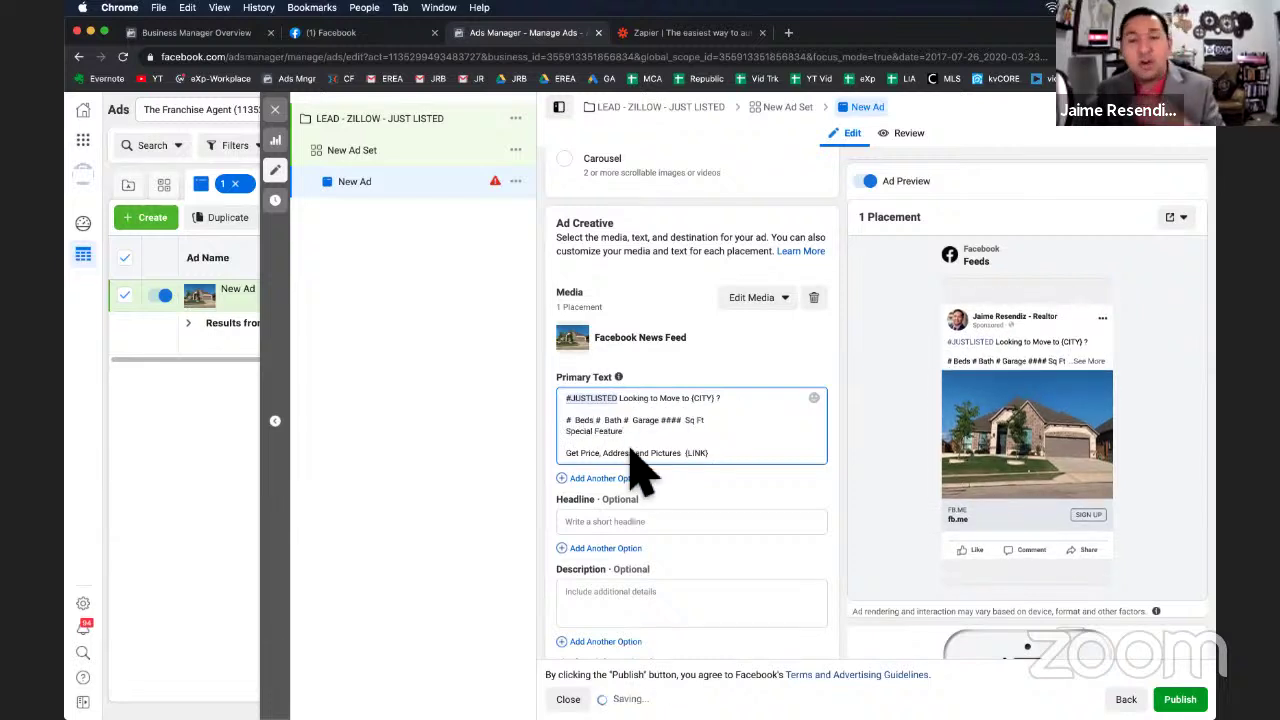
# Review the call-to-action line and {LINK} placeholder, then clear the text selection.
pyautogui.tripleClick(571, 456)
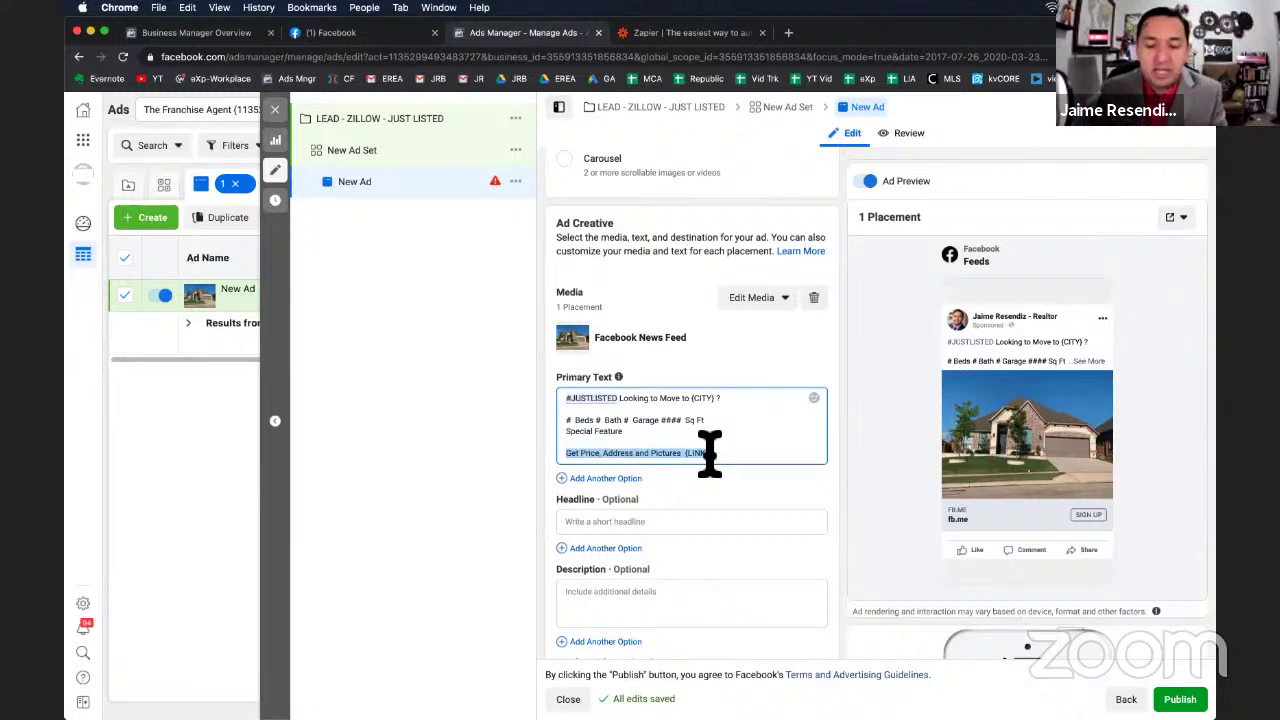
pyautogui.click(659, 455)
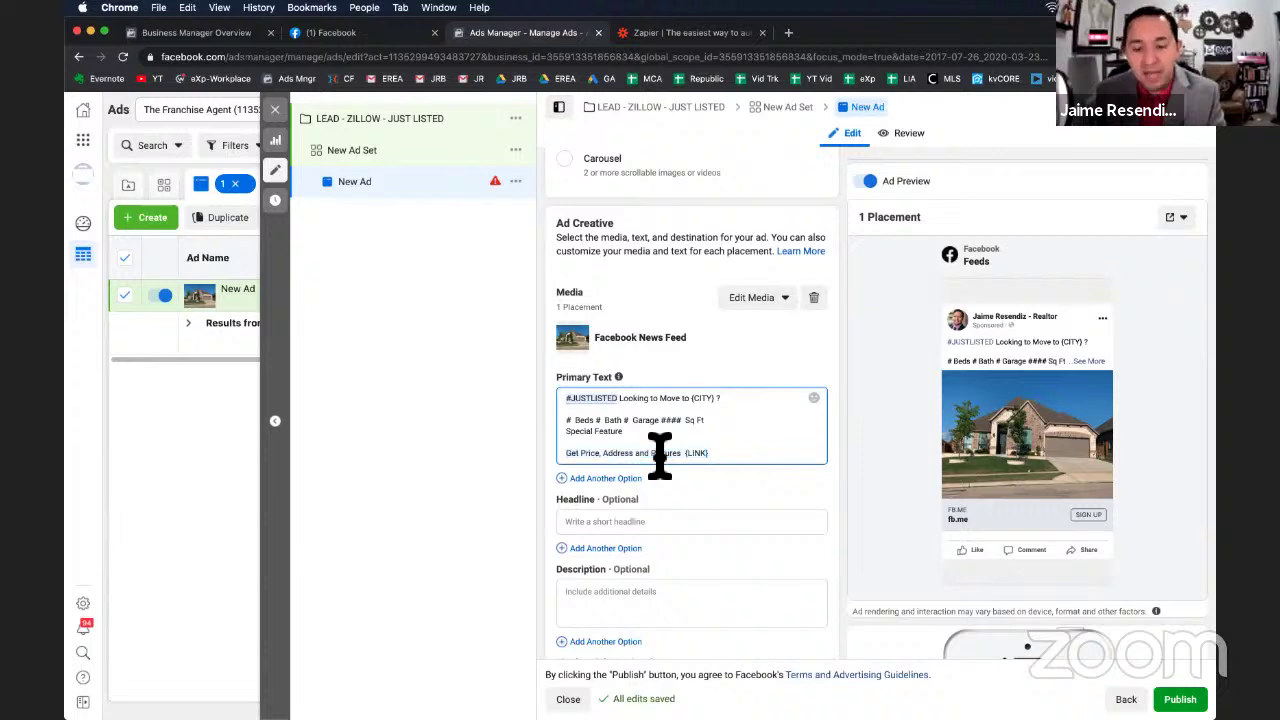
pyautogui.moveTo(686, 453); pyautogui.dragTo(720, 455)
pyautogui.click(720, 455)
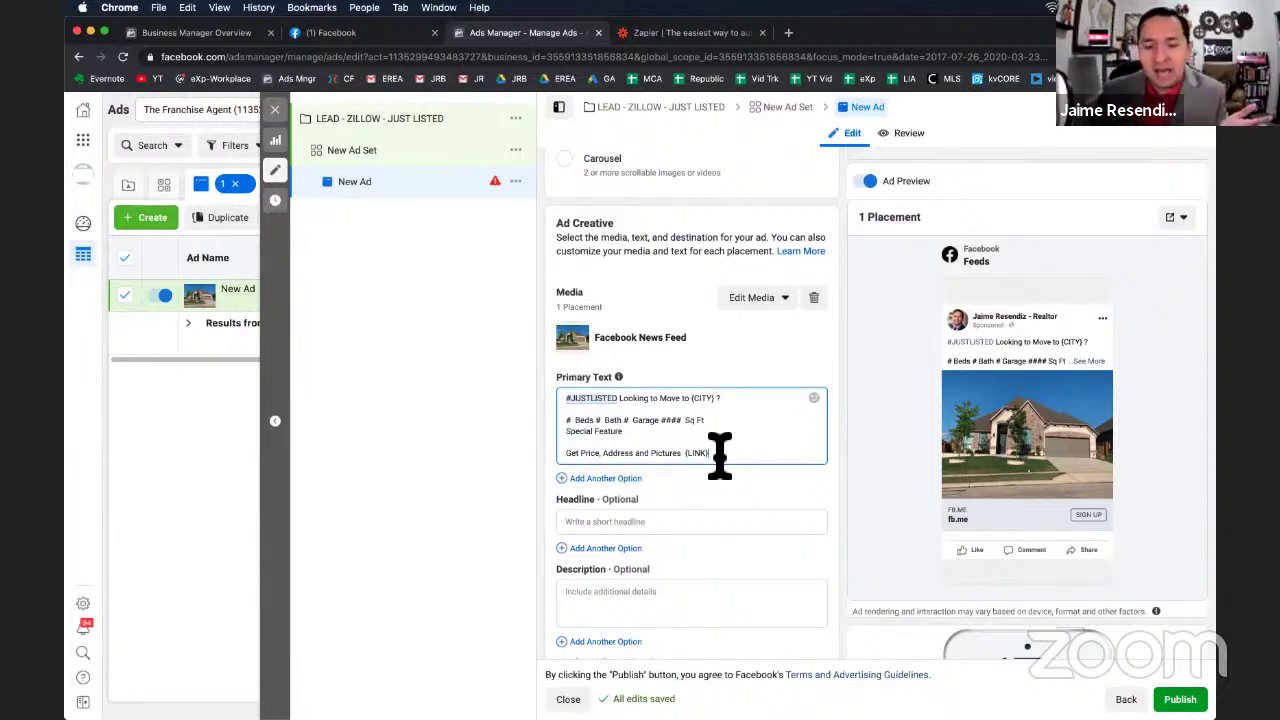
pyautogui.moveTo(728, 458); pyautogui.dragTo(565, 410)
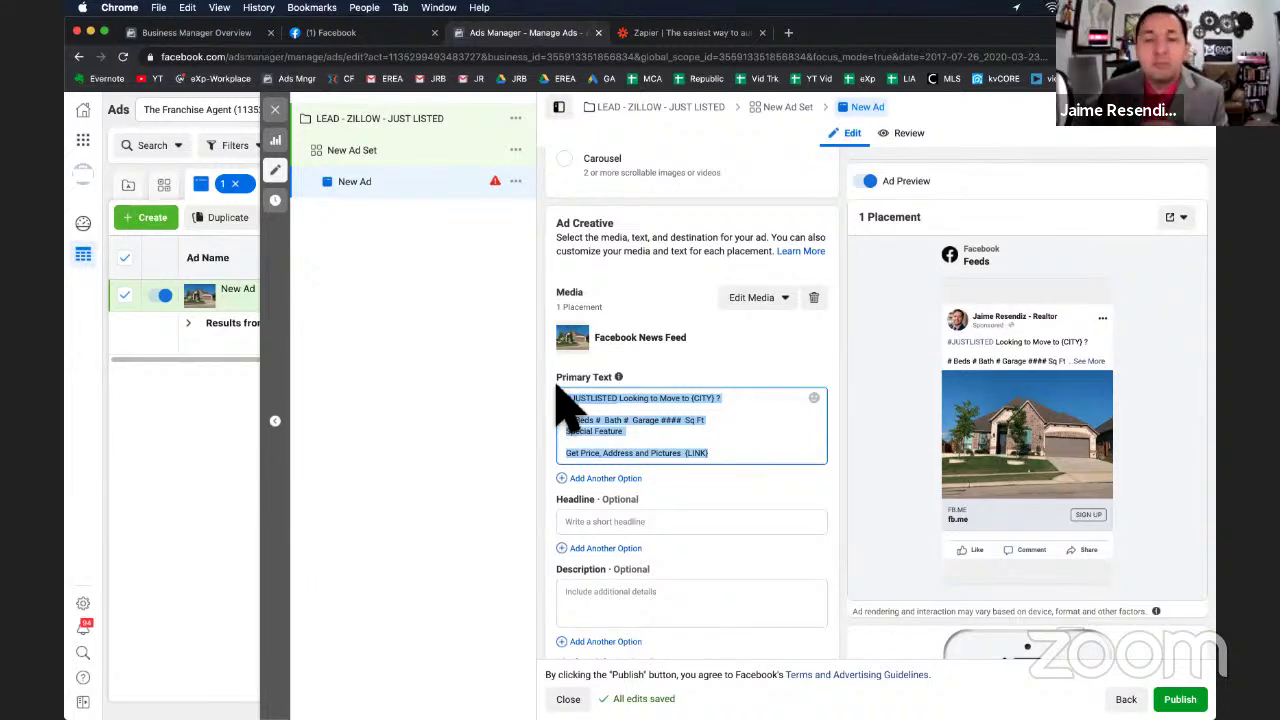
pyautogui.click(700, 447)
pyautogui.scroll(-1, 686, 363)
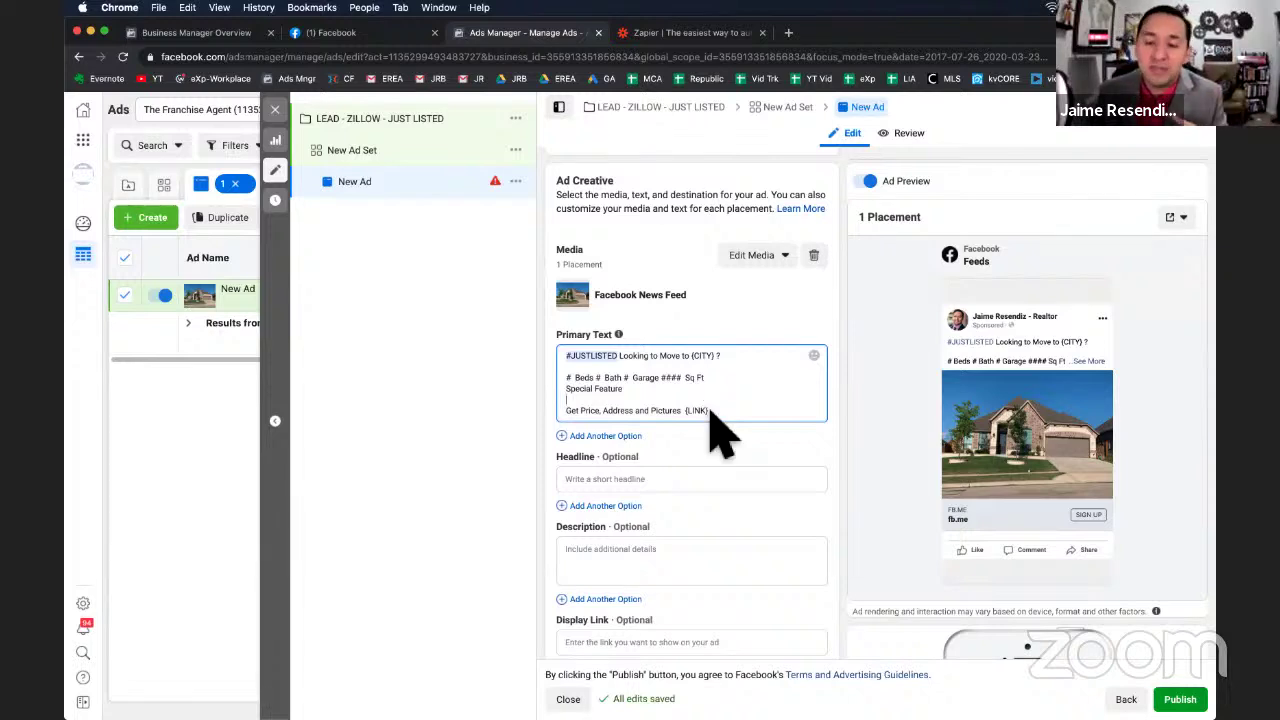
pyautogui.scroll(-1, 720, 429)
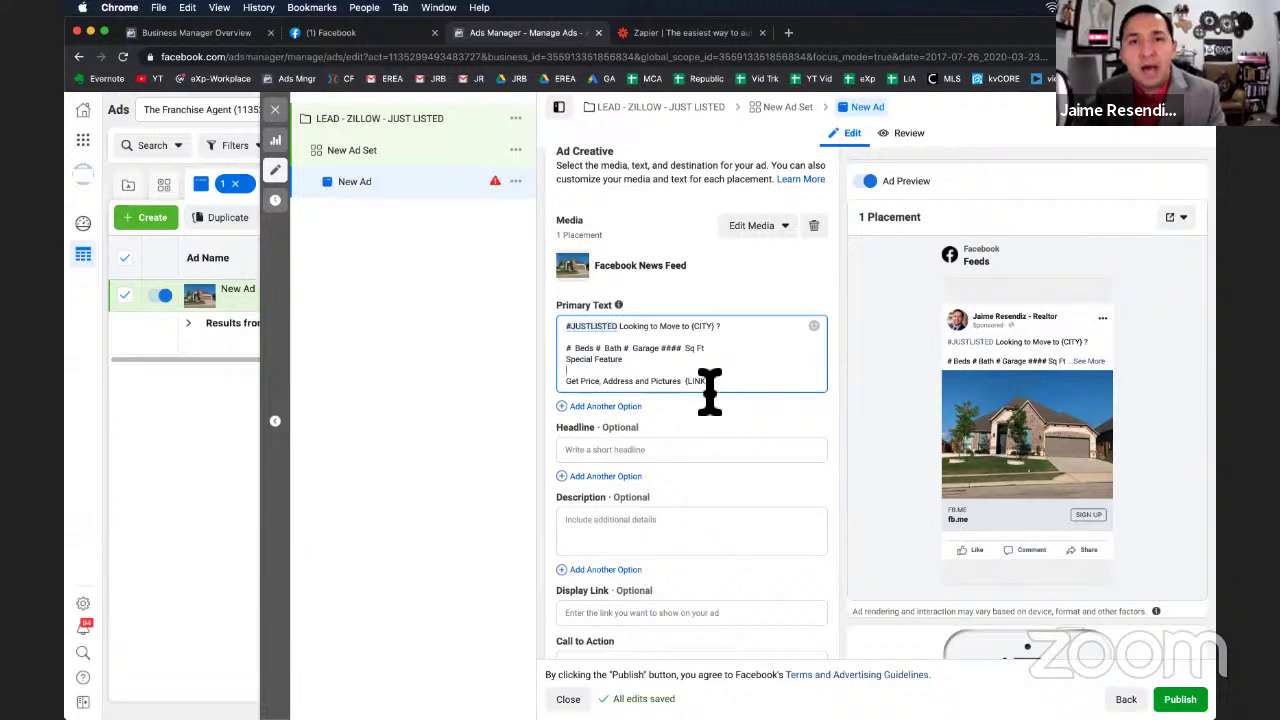
# Enter the headline 'Dallas Home Just Listed' and the description 'Will Not Last'.
pyautogui.click(592, 450)
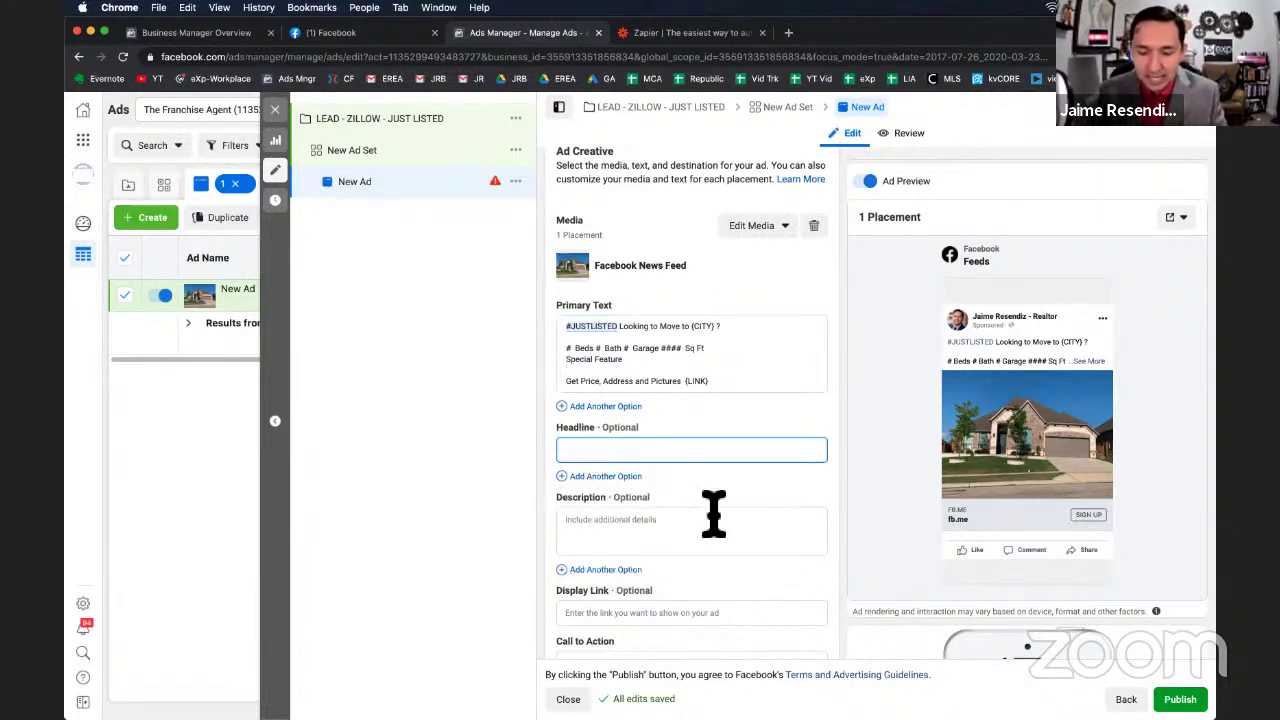
pyautogui.write('J')
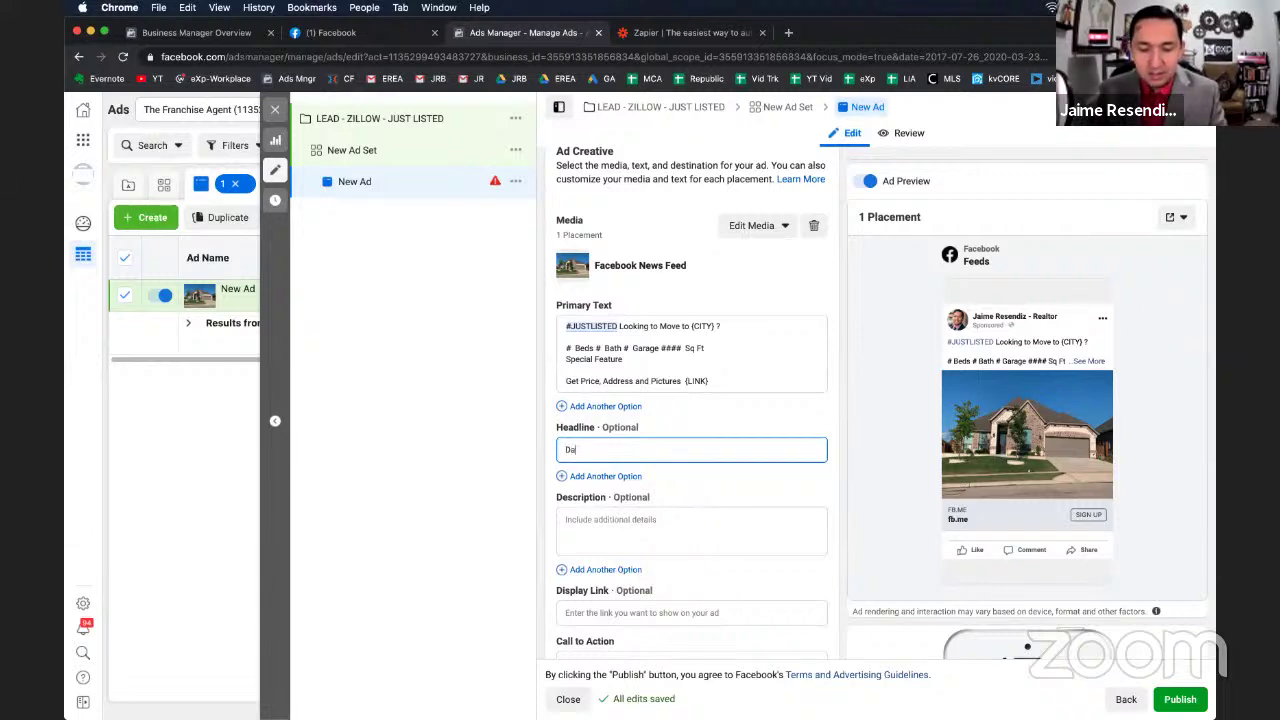
pyautogui.write('allas Home Just Listed')
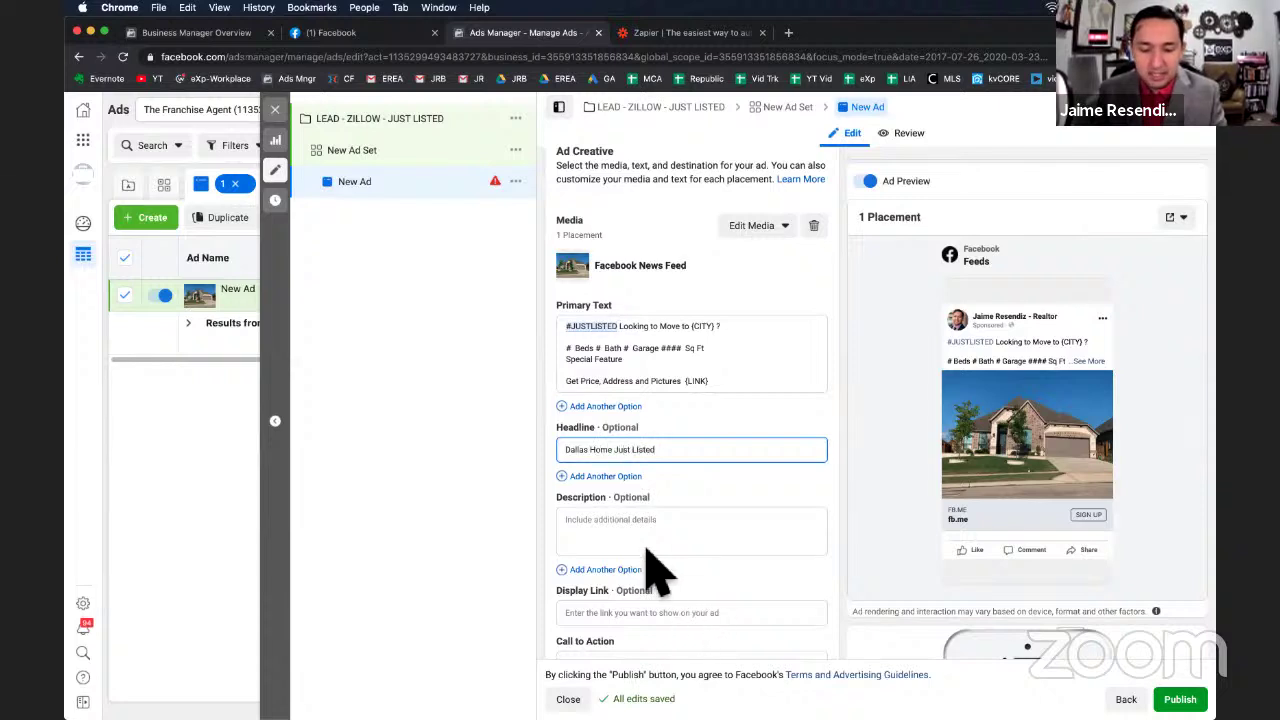
pyautogui.click(646, 531)
pyautogui.write('Will Not')
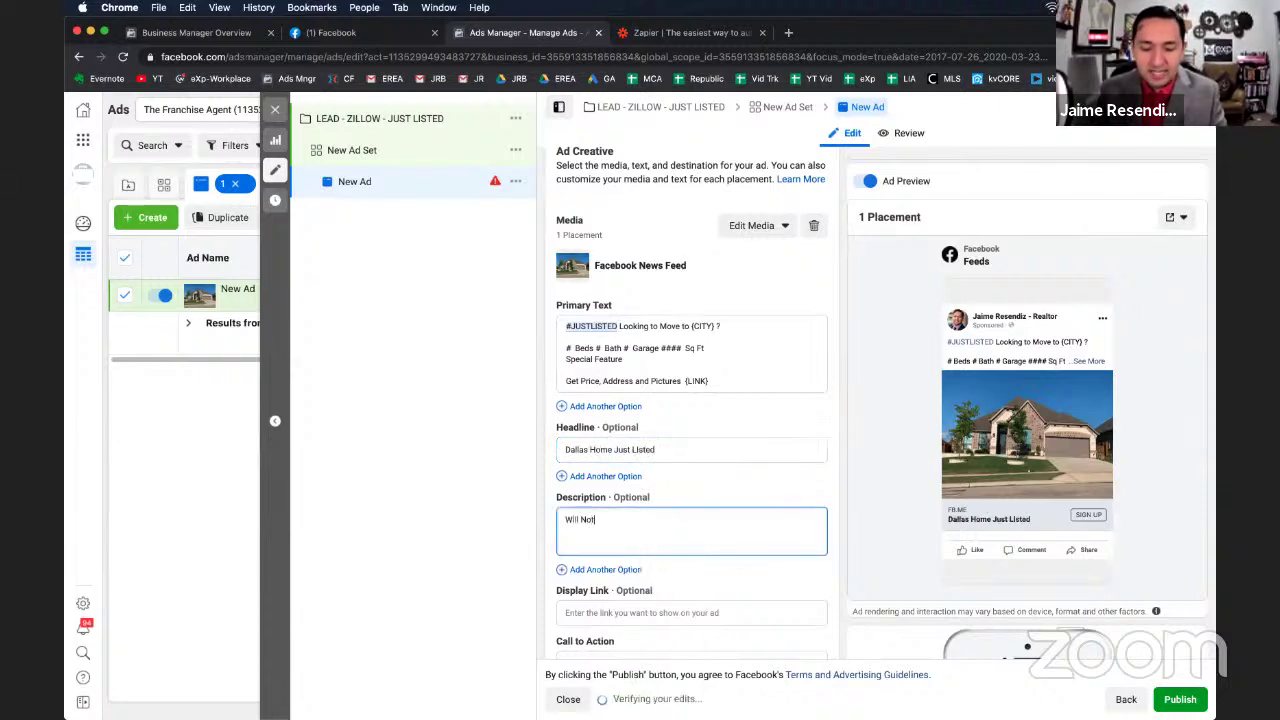
pyautogui.write(' Last')
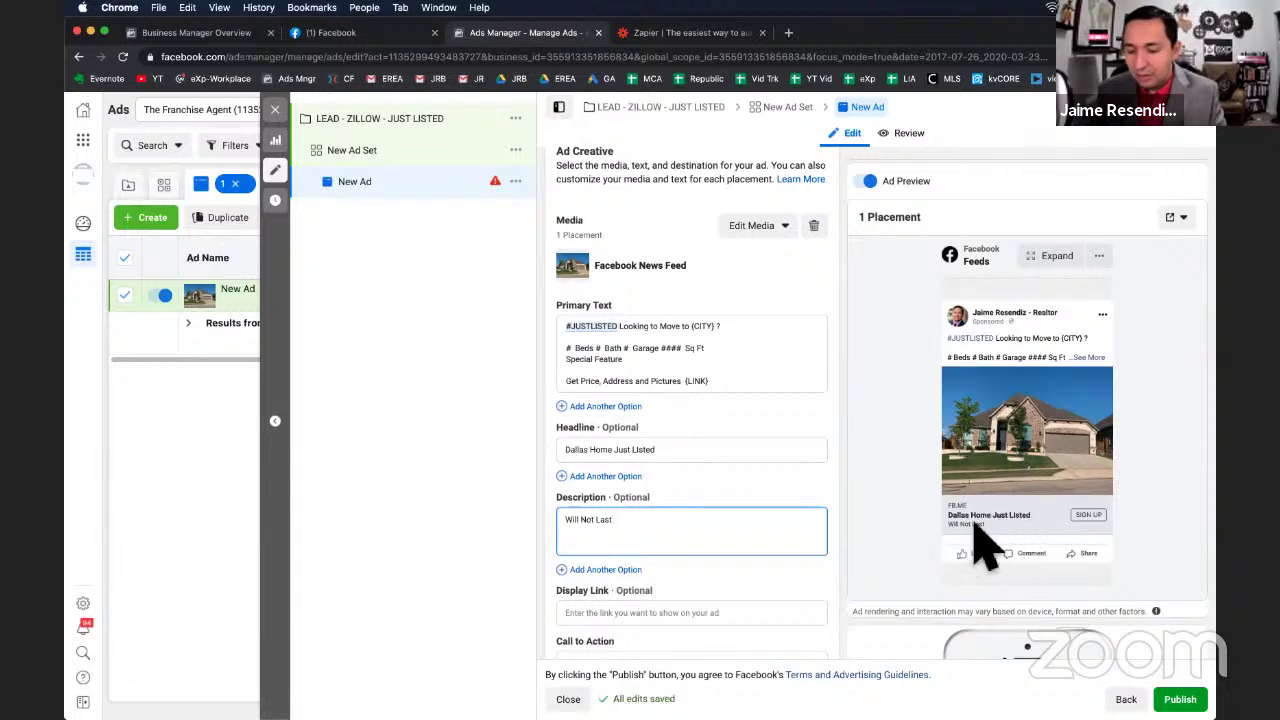
# Change the ad's call to action to Learn More.
pyautogui.scroll(-2, 760, 520)
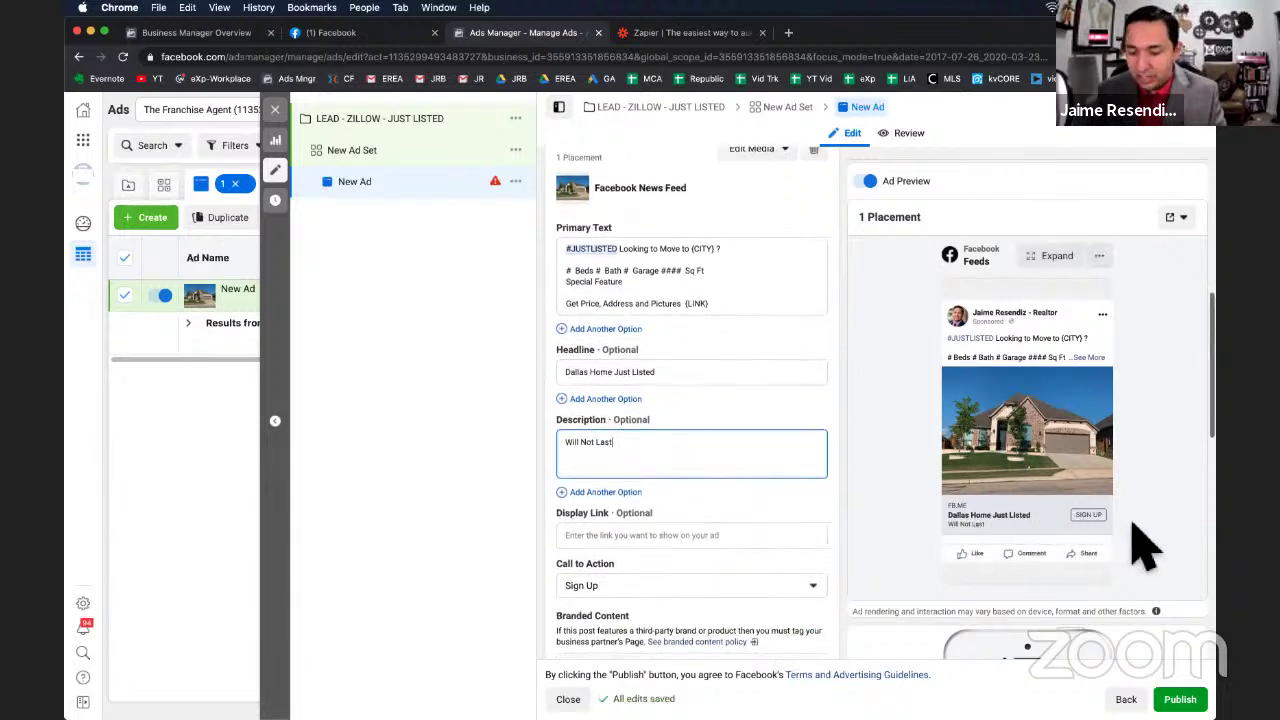
pyautogui.scroll(-3, 580, 540)
pyautogui.click(626, 474)
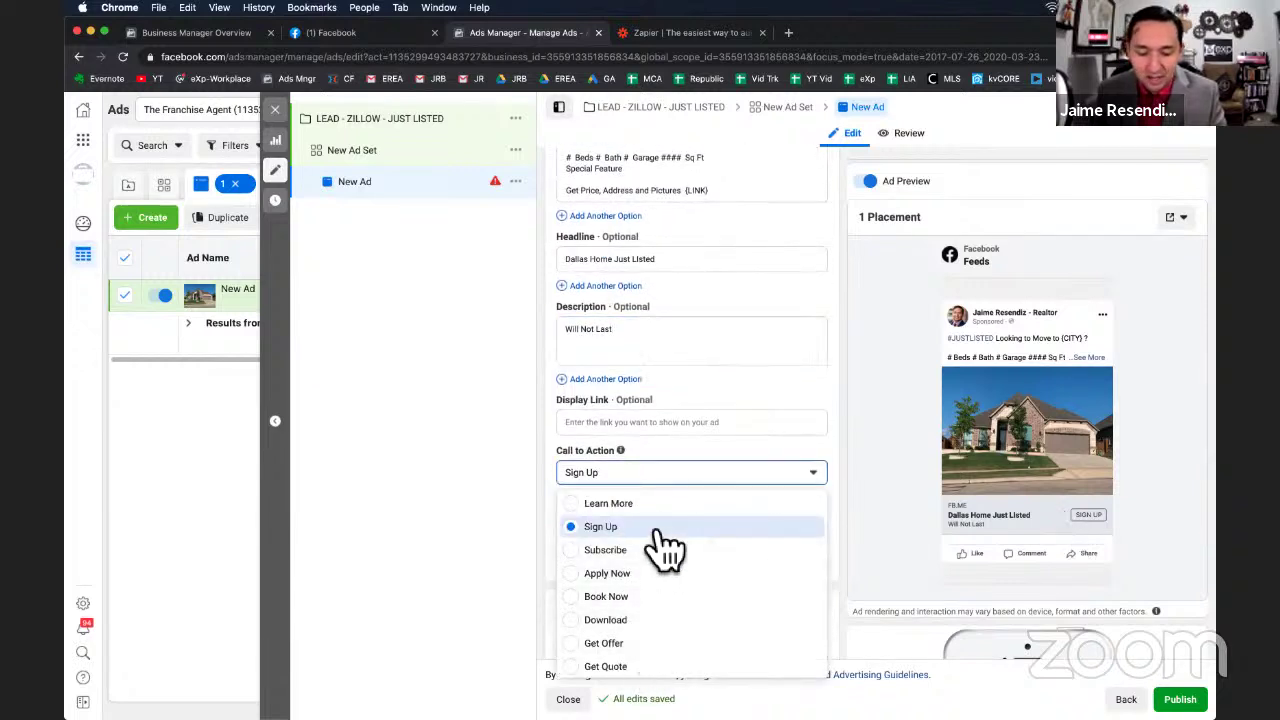
pyautogui.click(618, 503)
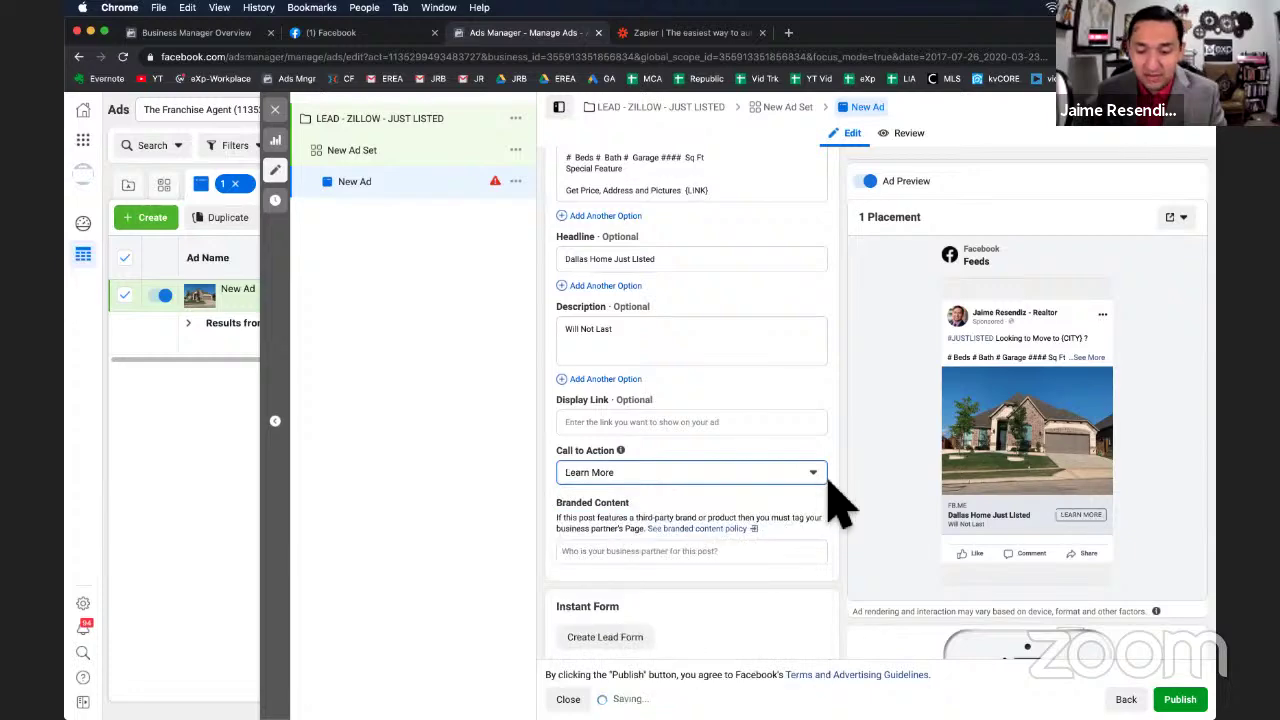
pyautogui.scroll(-3, 835, 512)
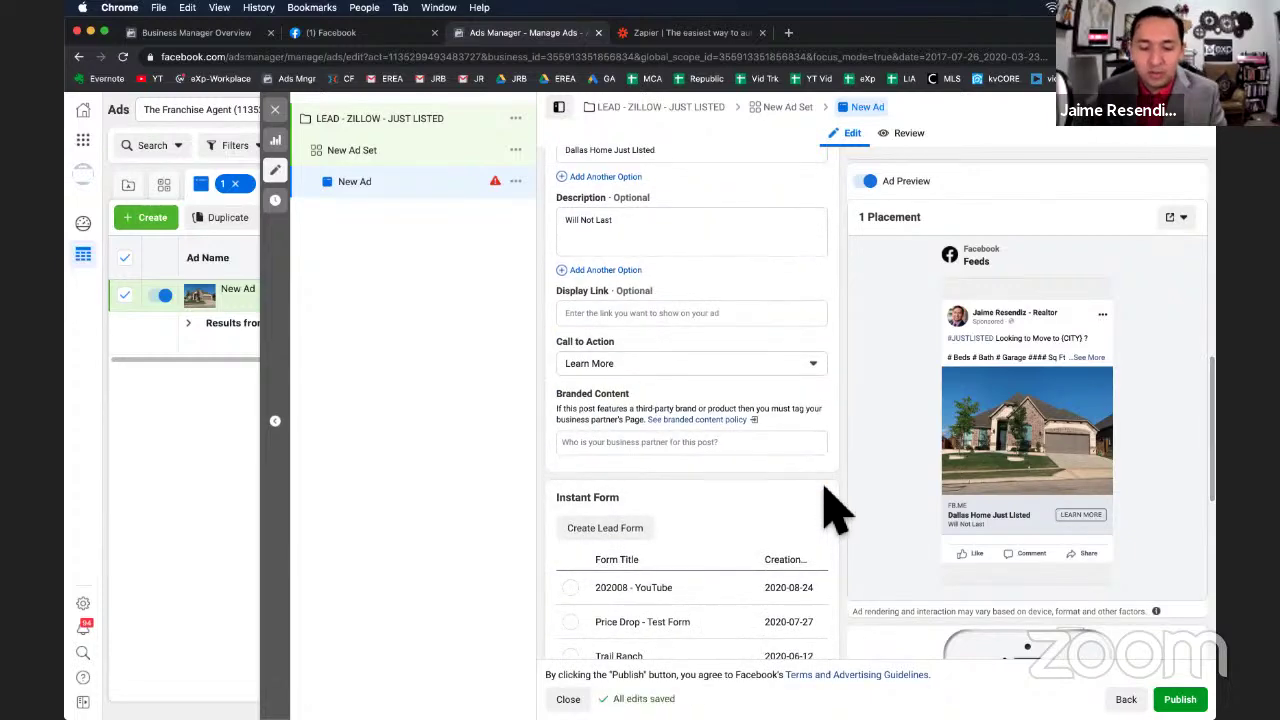
pyautogui.scroll(2, 800, 485)
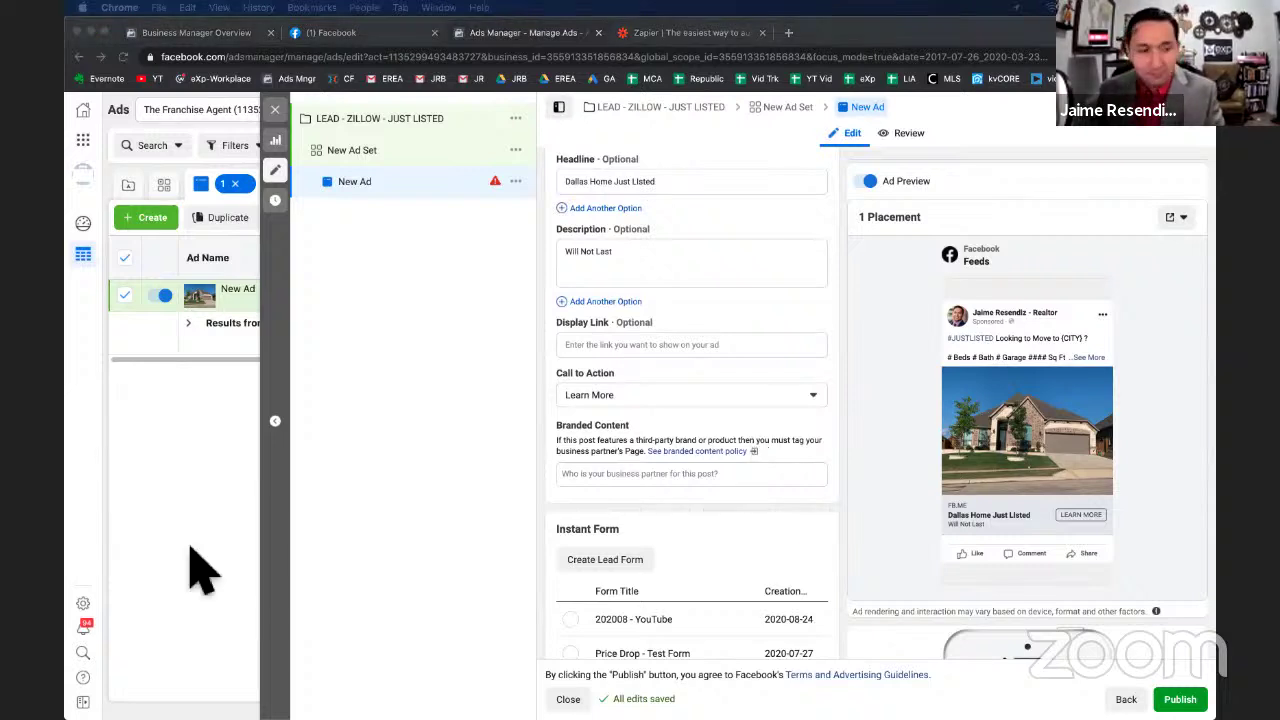
pyautogui.scroll(-5, 674, 591)
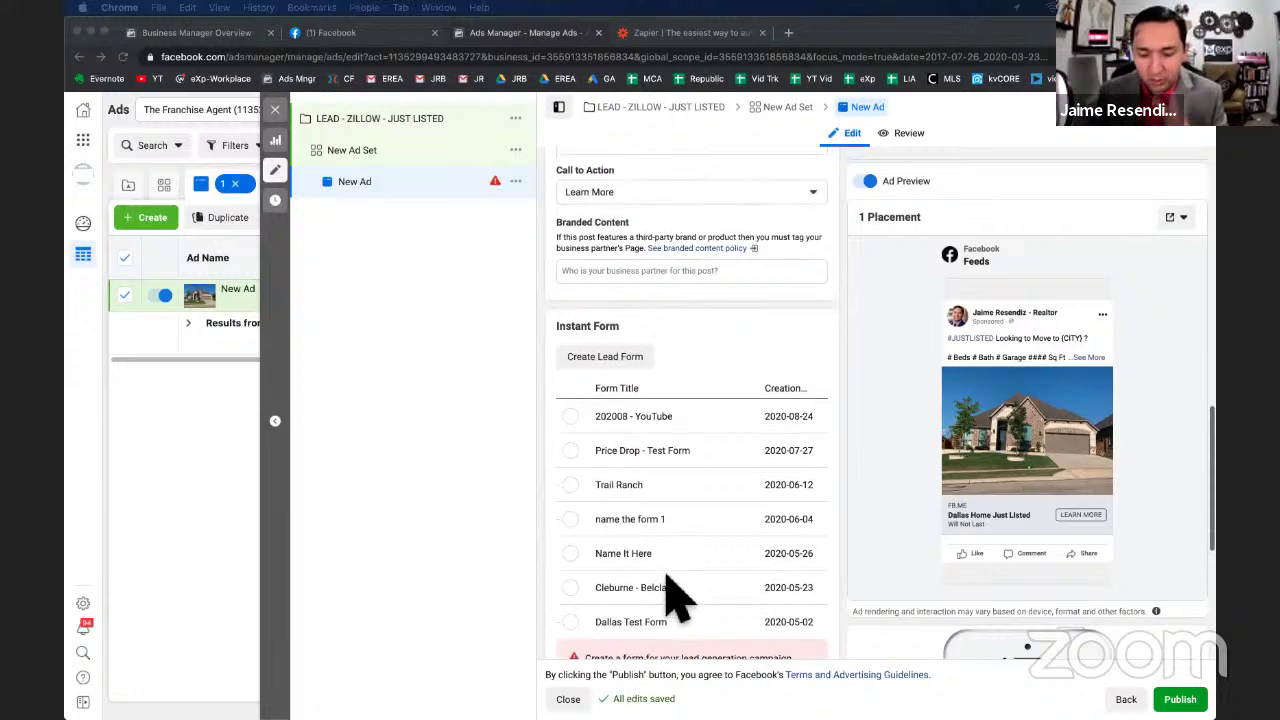
pyautogui.scroll(1, 666, 575)
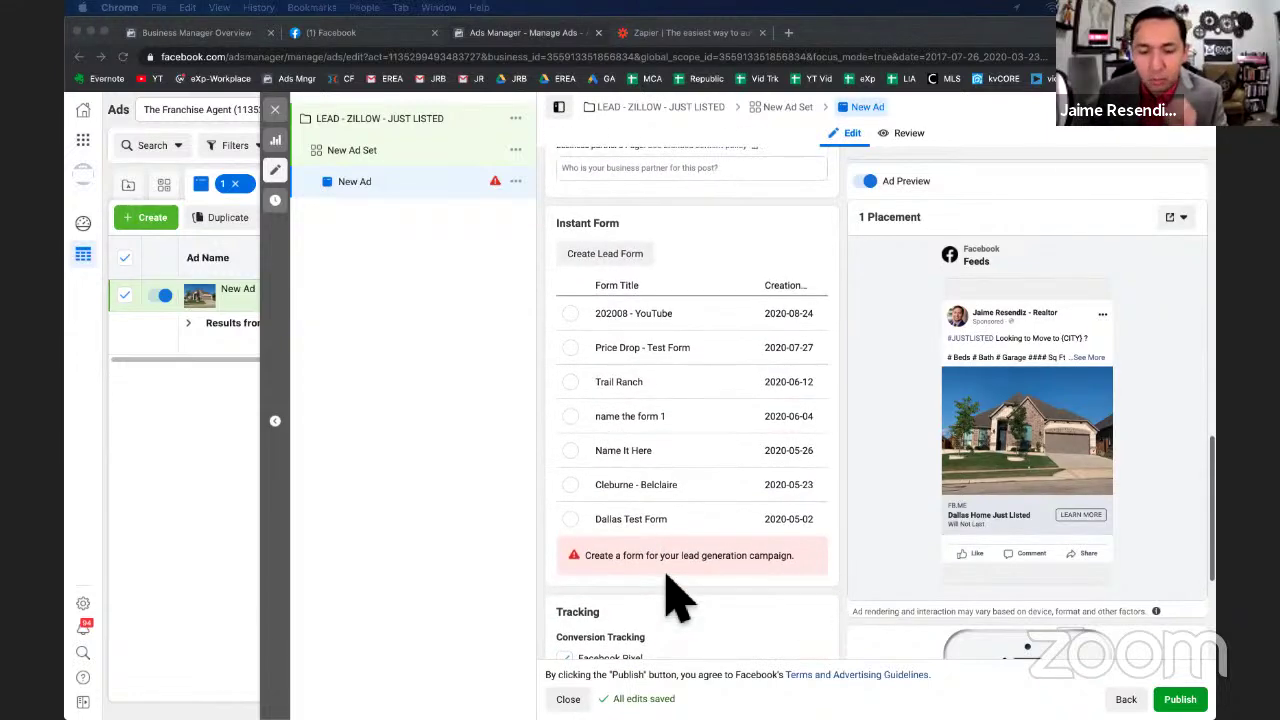
pyautogui.click(614, 256)
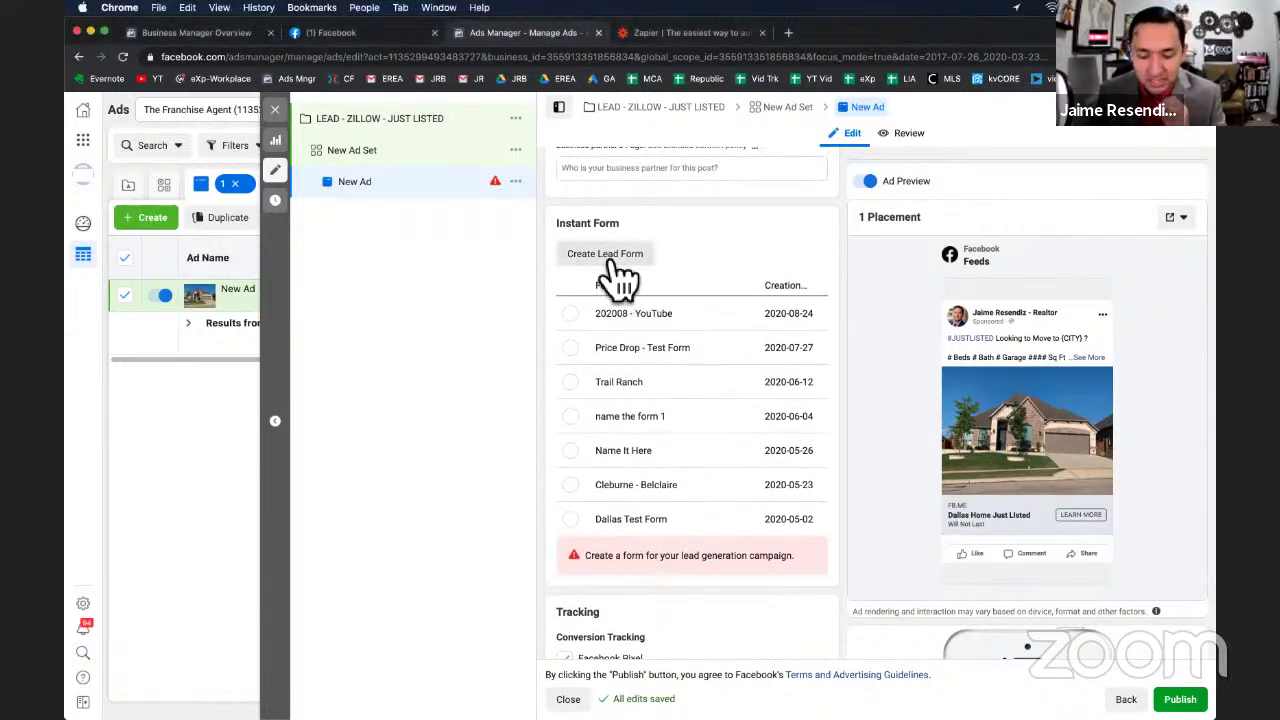
# Create a new lead form with Sharing set to Open.
pyautogui.click(610, 257)
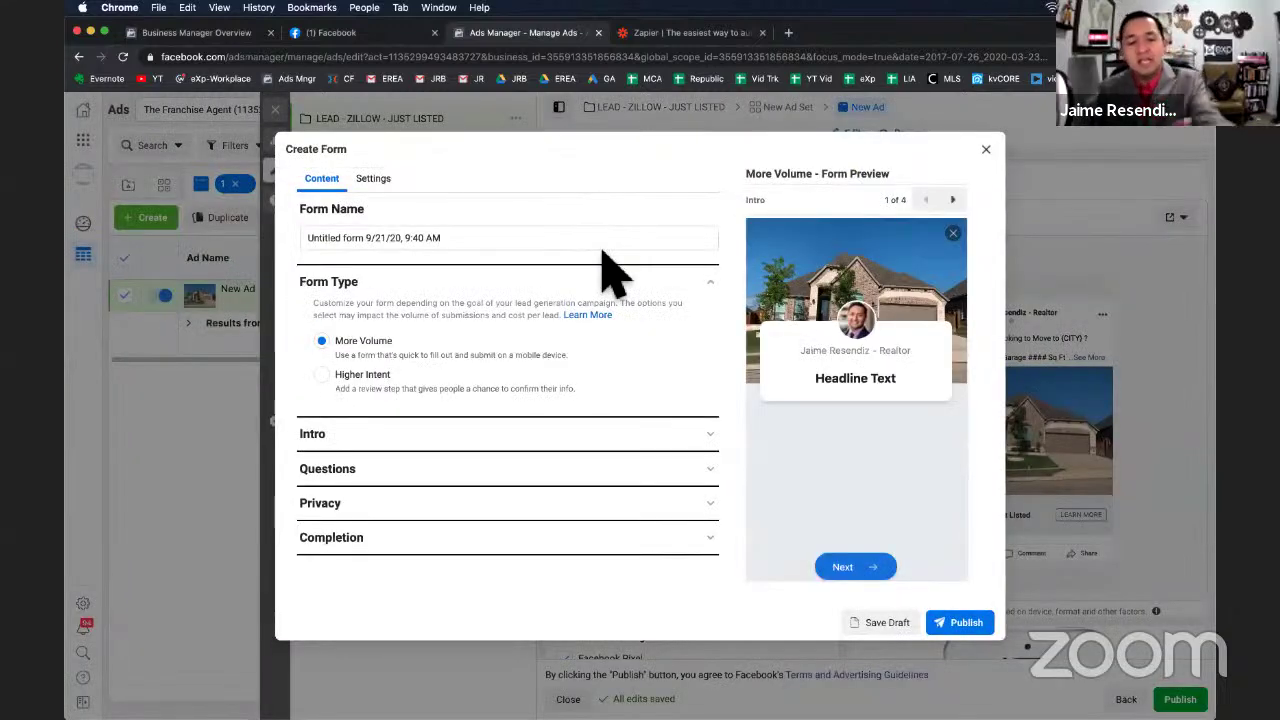
pyautogui.click(394, 188)
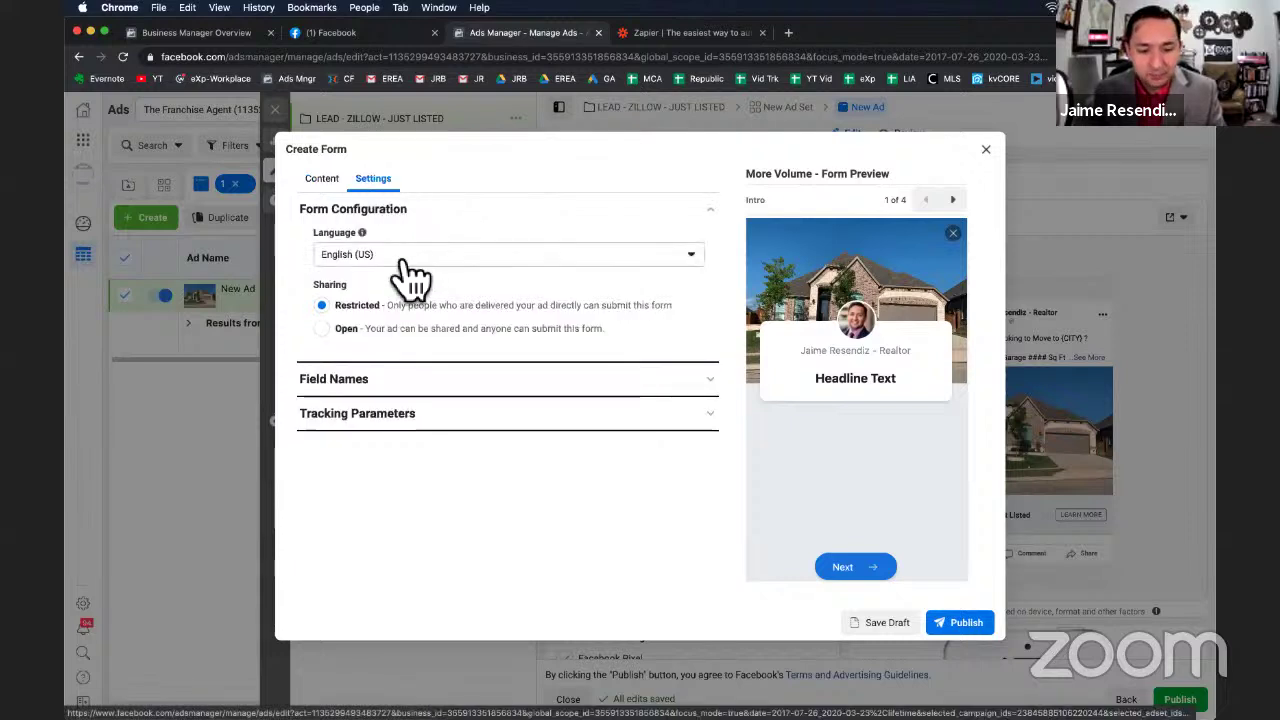
pyautogui.click(321, 328)
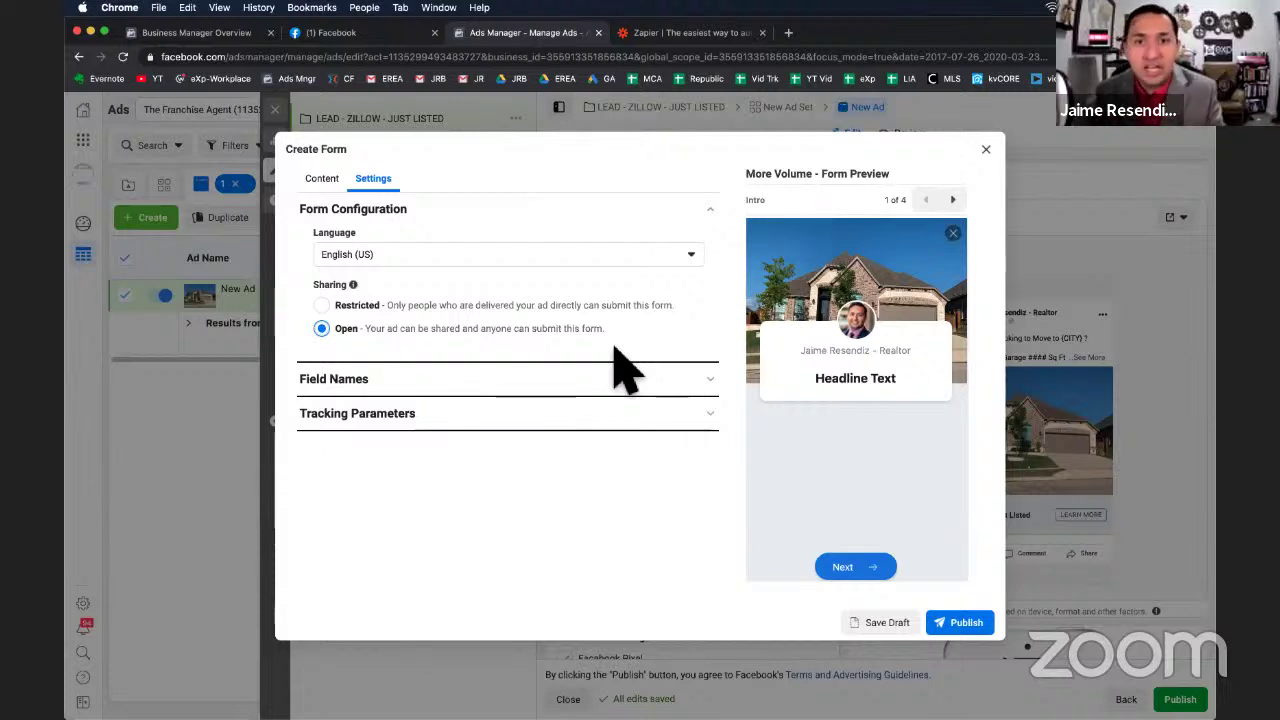
pyautogui.click(318, 180)
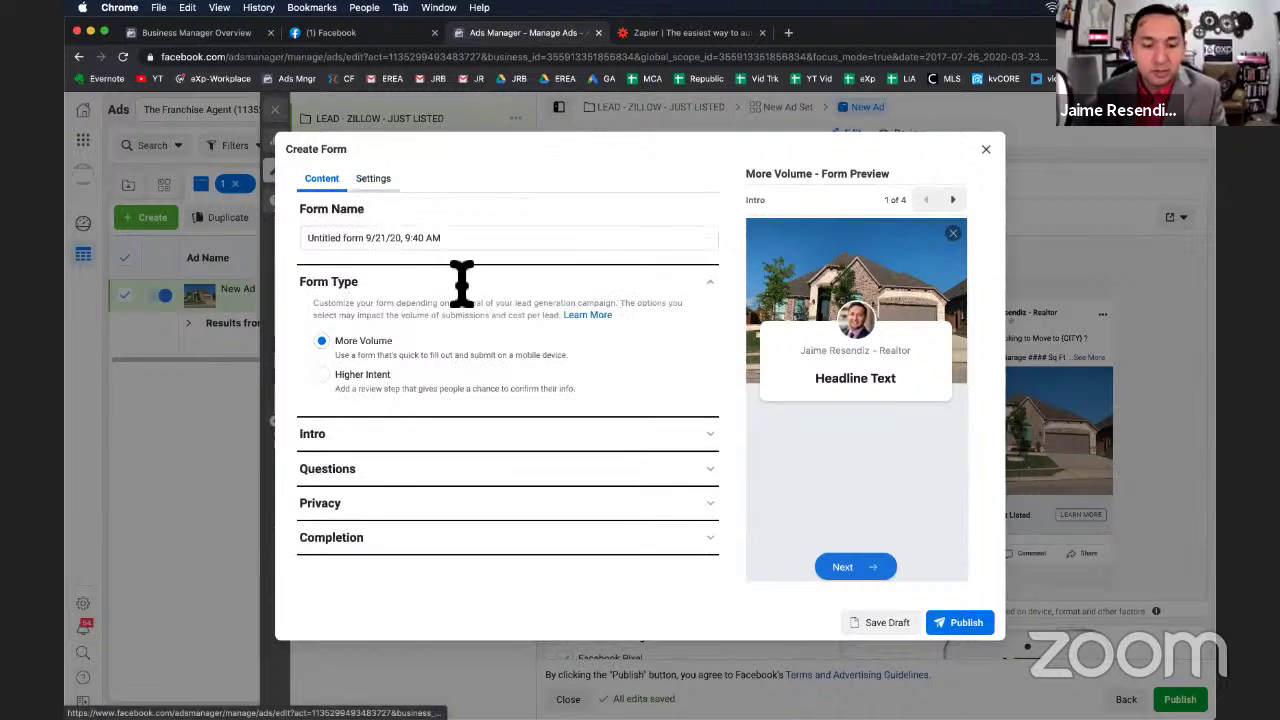
# Rename the lead form to 'Dallas Just Listed'.
pyautogui.tripleClick(342, 240)
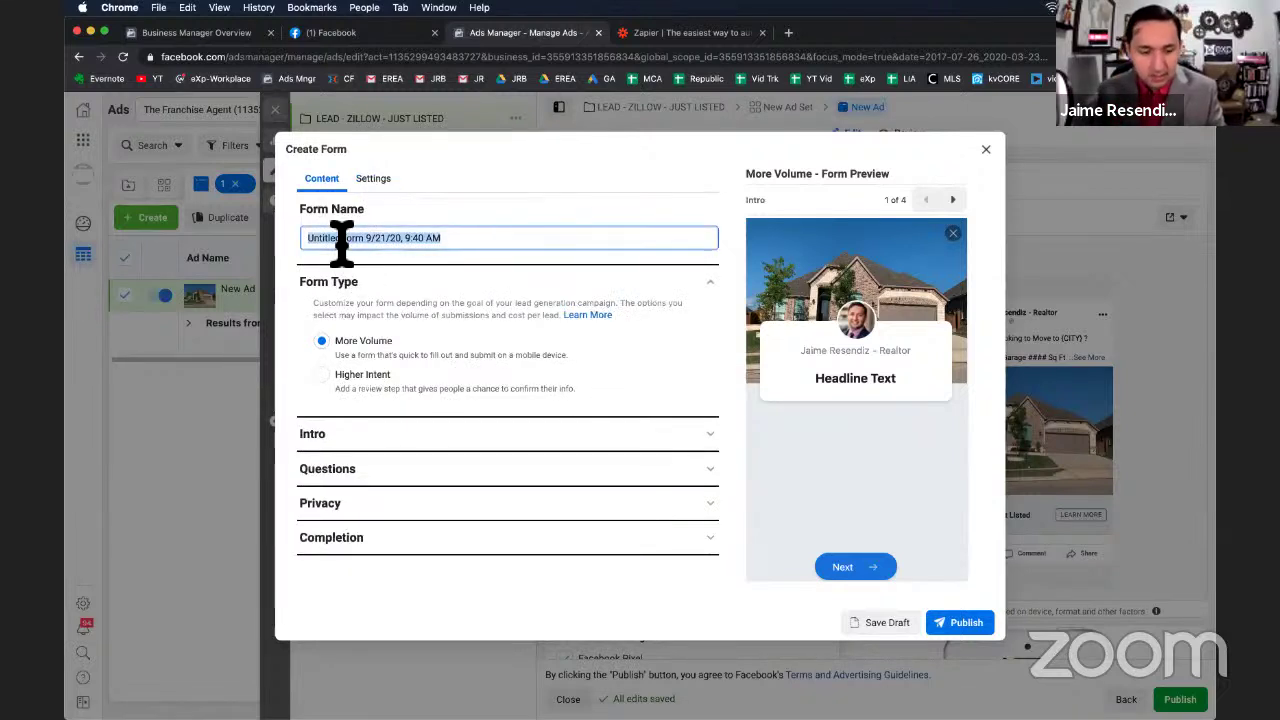
pyautogui.write('Name M')
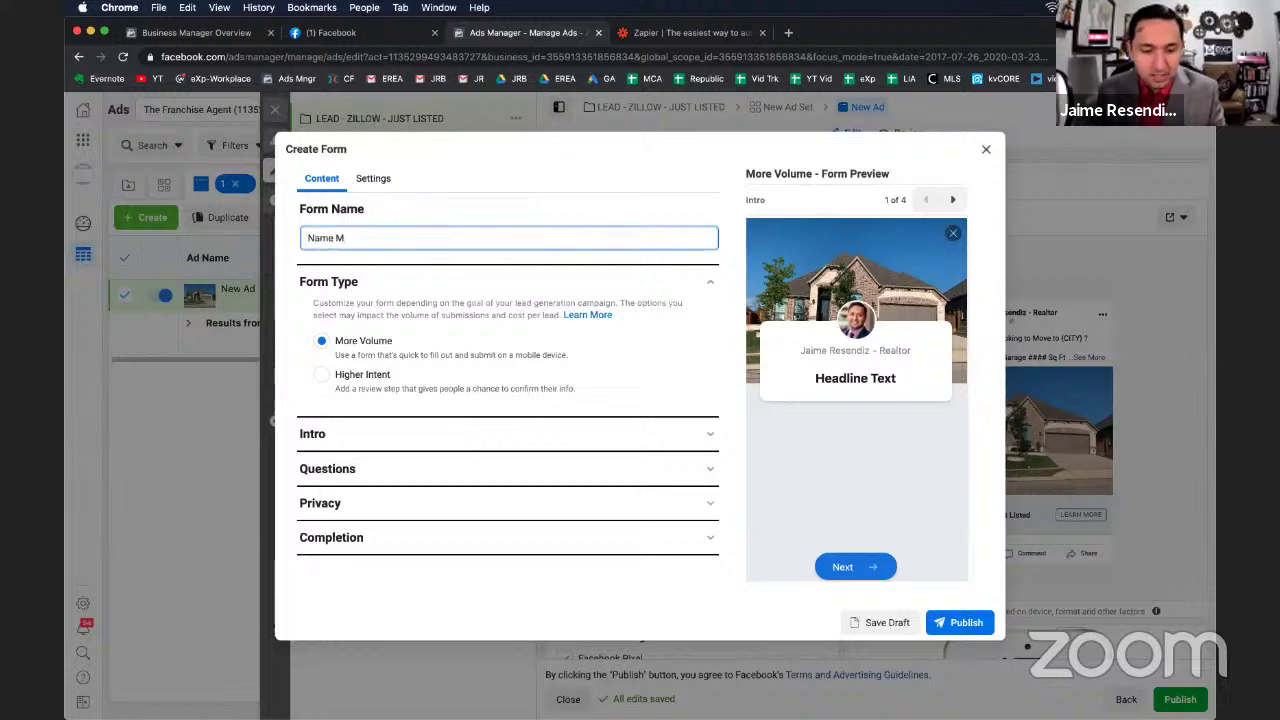
pyautogui.write('E Peas')
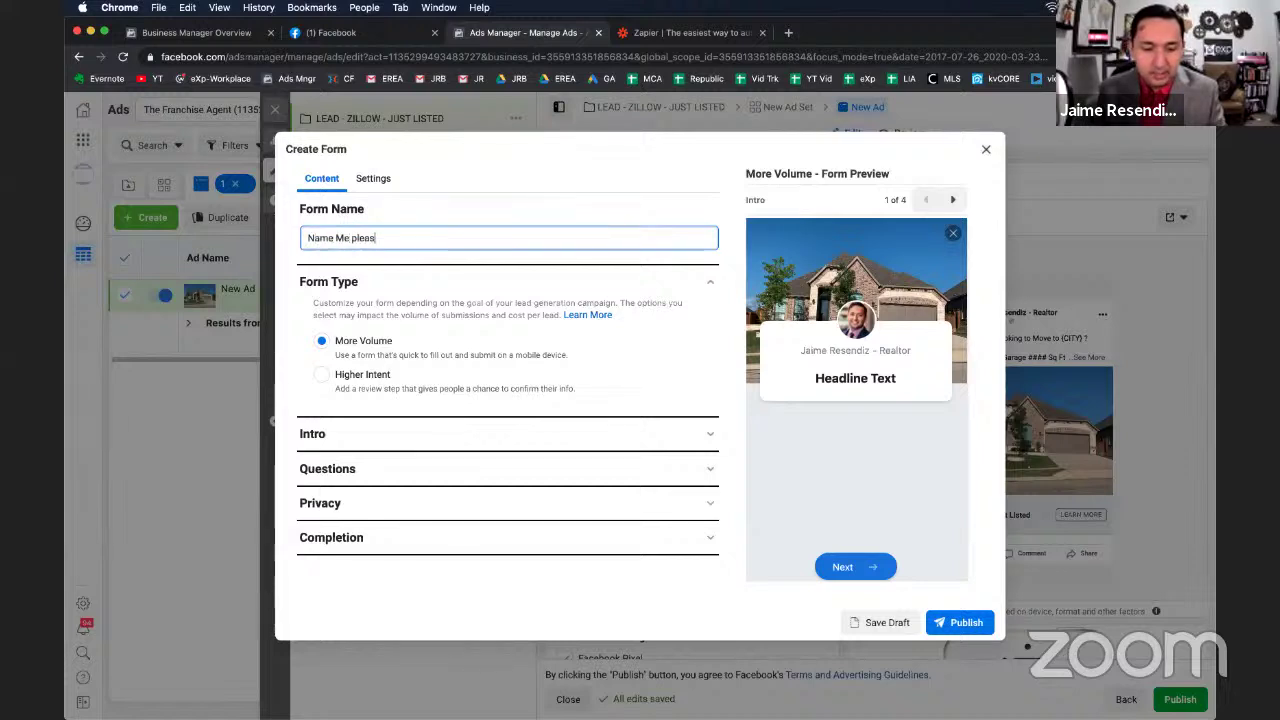
pyautogui.press('BackSpace')
pyautogui.press('BackSpace')
pyautogui.press('BackSpace')
pyautogui.press('BackSpace')
pyautogui.press('BackSpace')
pyautogui.write('Pl')
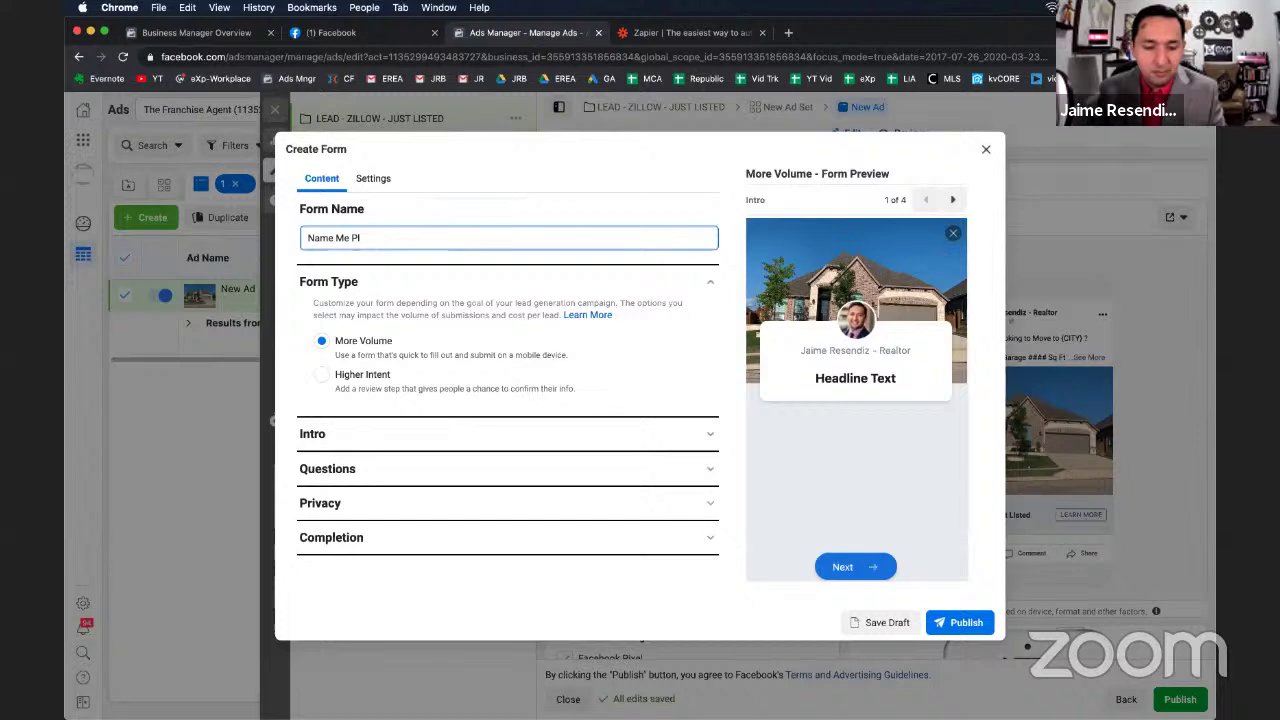
pyautogui.hotkey('ctrl', 'a')
pyautogui.write('Dallas J')
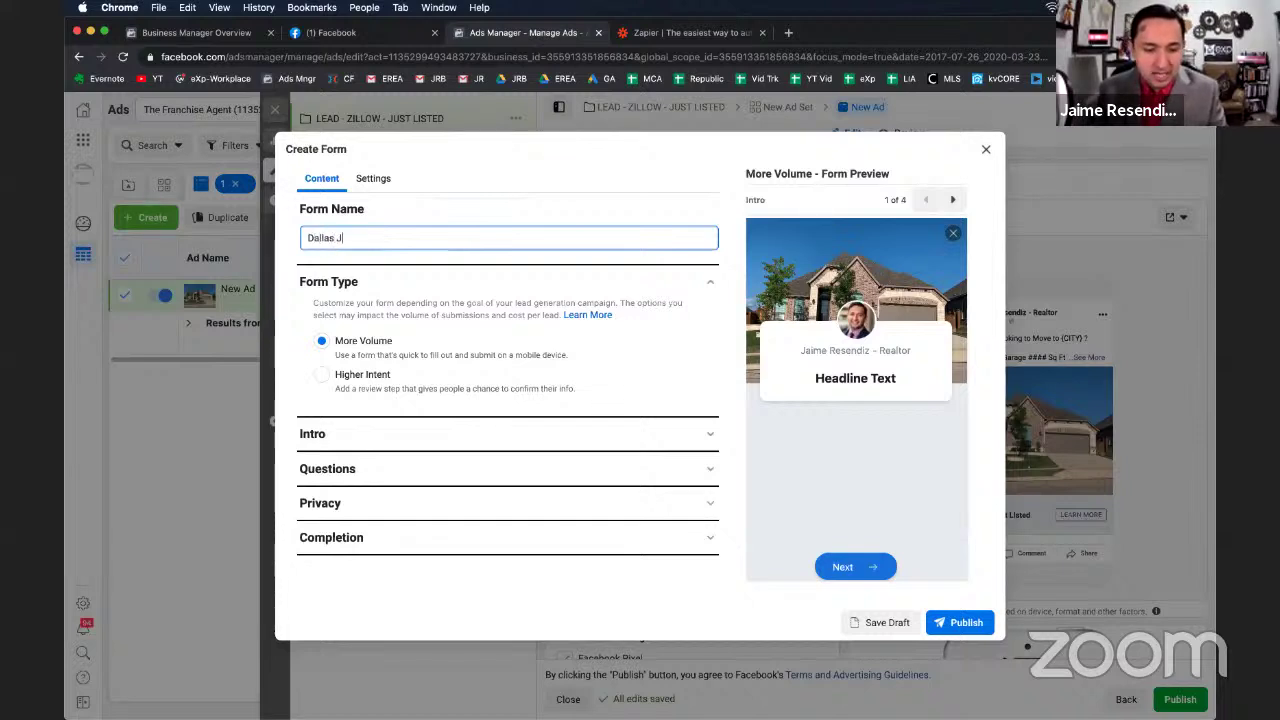
pyautogui.write('ust List')
pyautogui.press('BackSpace')
pyautogui.press('BackSpace')
pyautogui.press('BackSpace')
pyautogui.press('BackSpace')
pyautogui.press('BackSpace')
pyautogui.press('BackSpace')
pyautogui.press('BackSpace')
pyautogui.press('BackSpace')
pyautogui.press('BackSpace')
pyautogui.write('us')
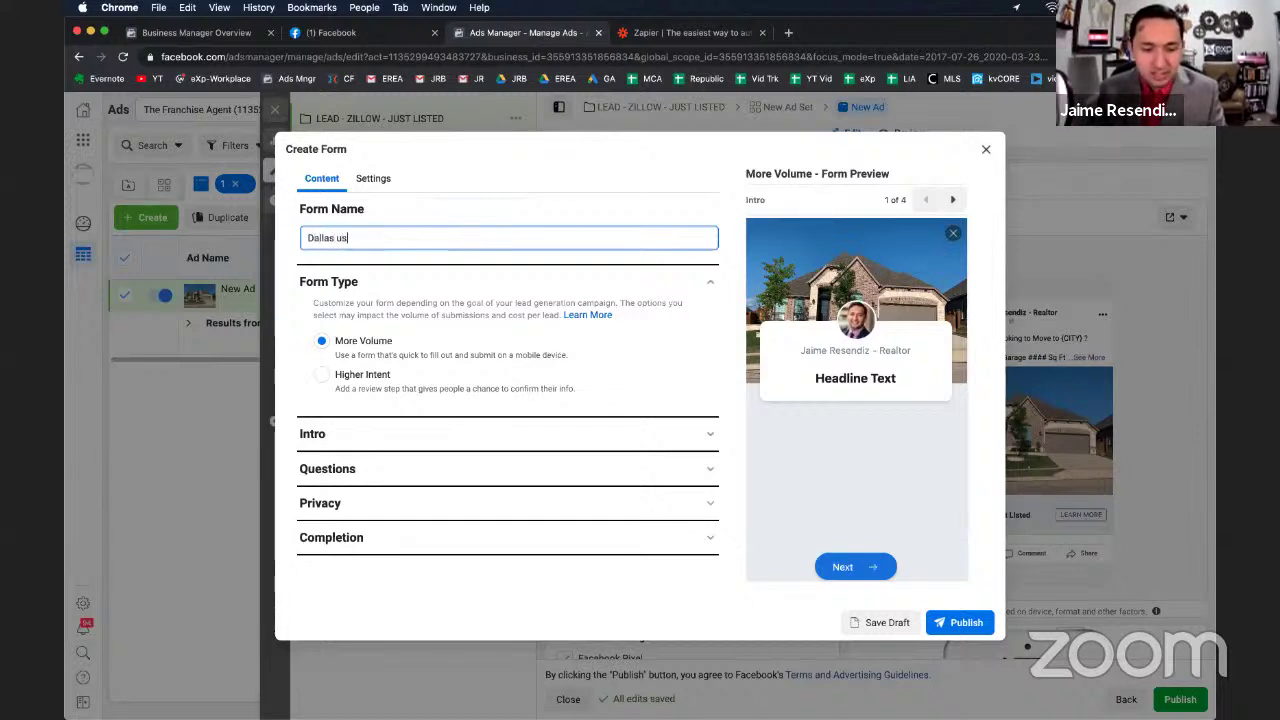
pyautogui.press('BackSpace')
pyautogui.press('BackSpace')
pyautogui.write('Just Lise')
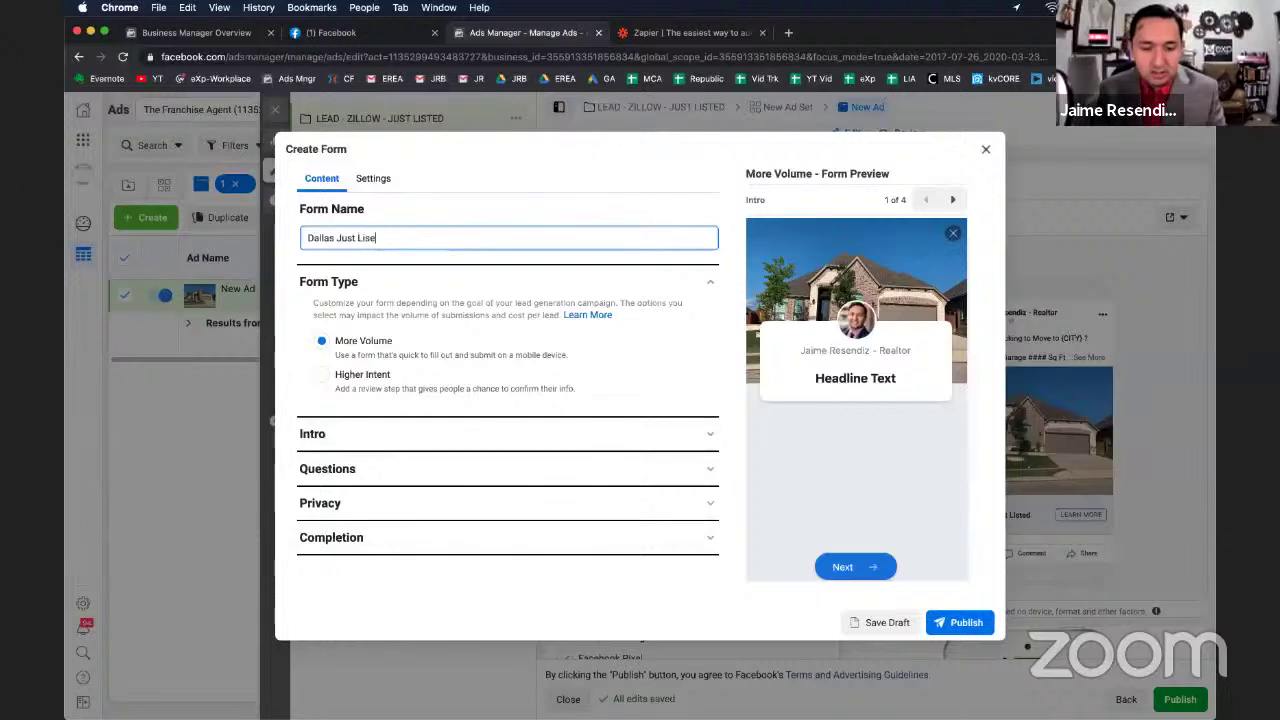
pyautogui.press('BackSpace')
pyautogui.write('ted')
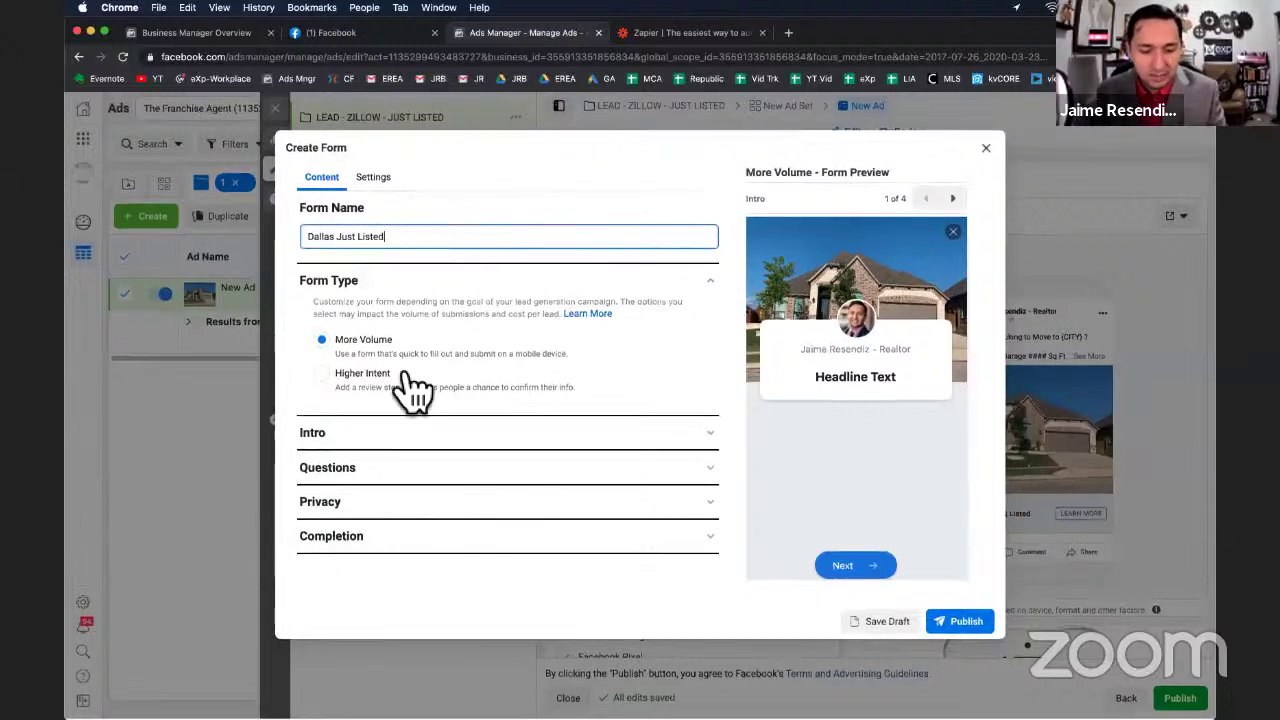
pyautogui.click(372, 437)
# Give the form greeting the headline 'Just Listed In Dallas' and description 'Will Not Last'.
pyautogui.scroll(-1, 390, 440)
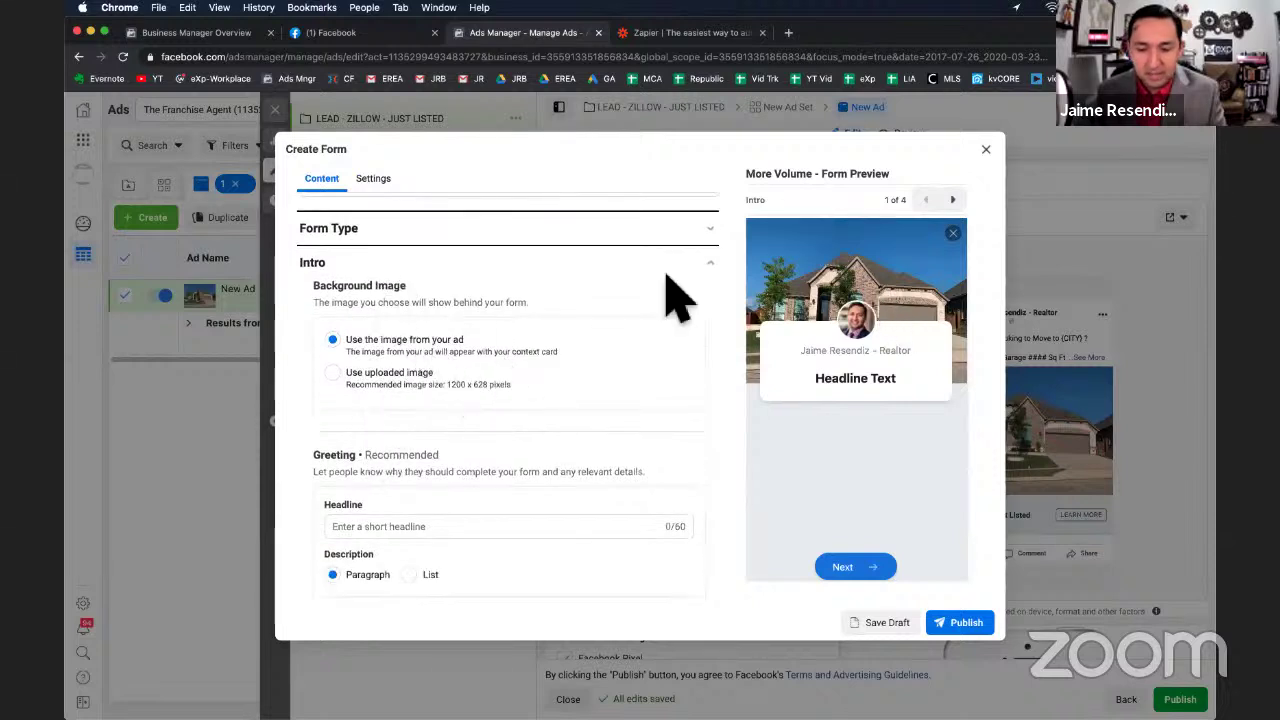
pyautogui.scroll(-2, 514, 334)
pyautogui.click(382, 403)
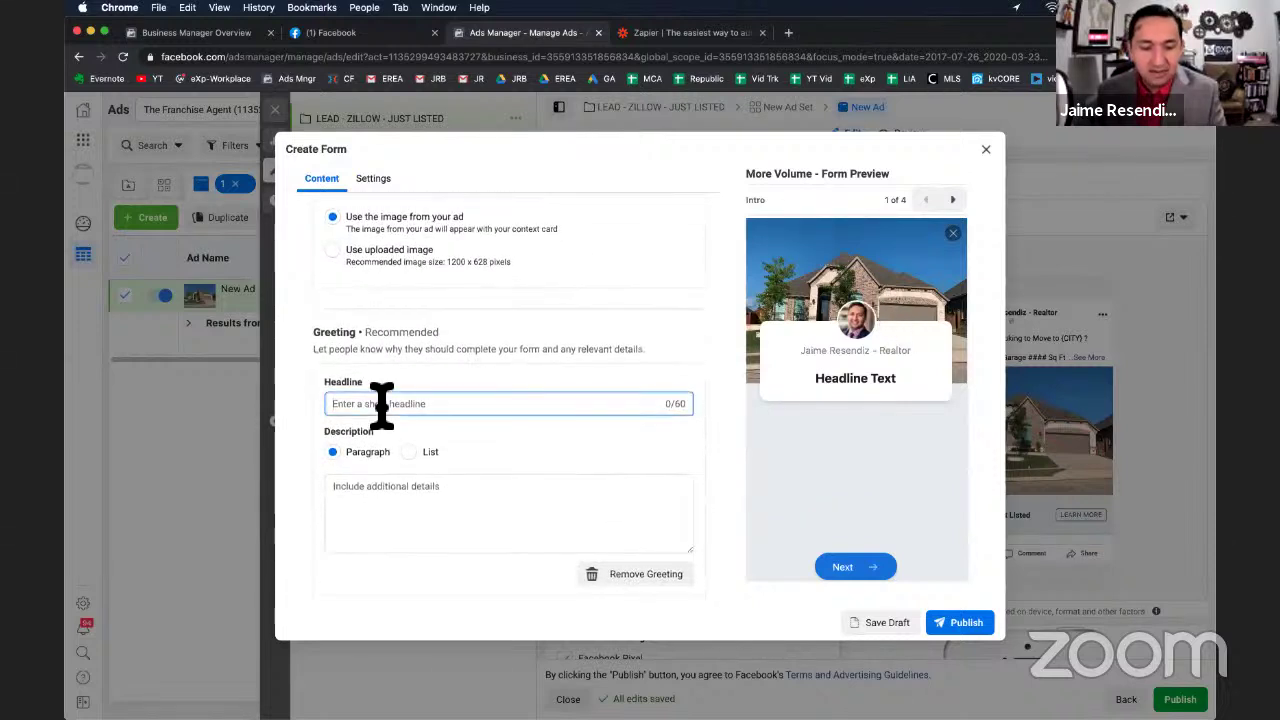
pyautogui.write('Just Listed')
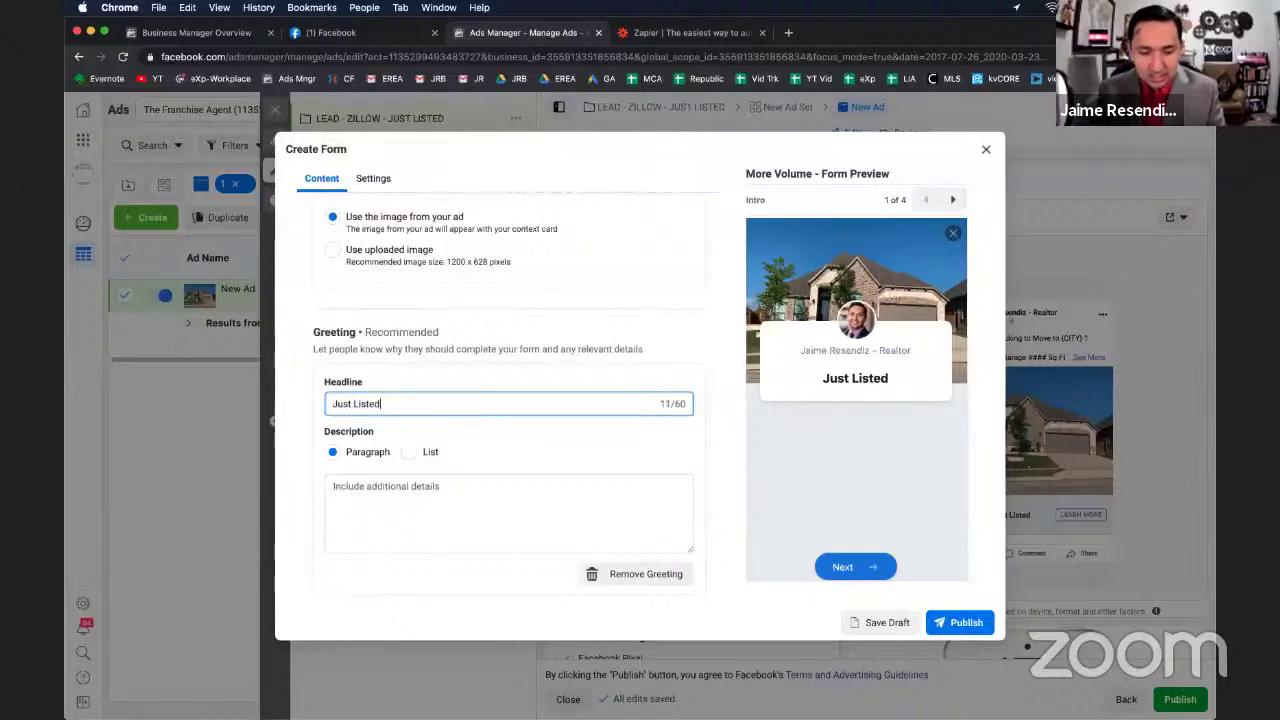
pyautogui.write(' In Dallas')
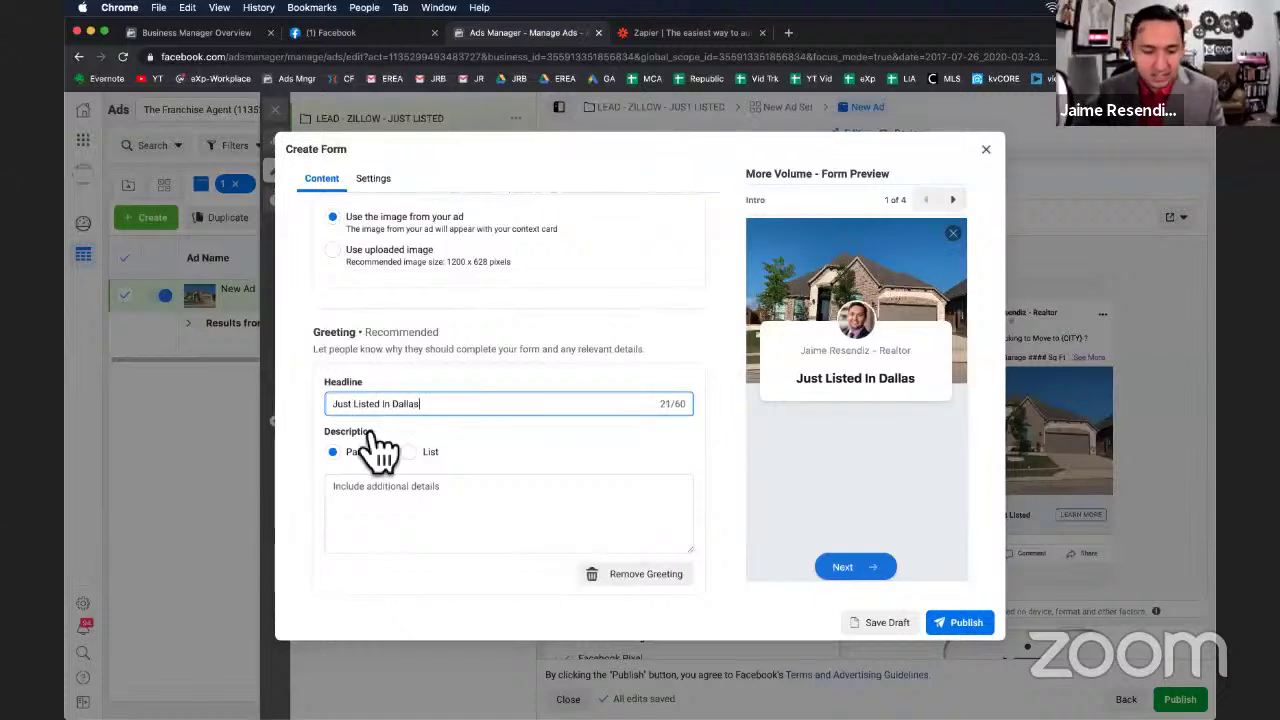
pyautogui.click(366, 490)
pyautogui.write('Will Not L')
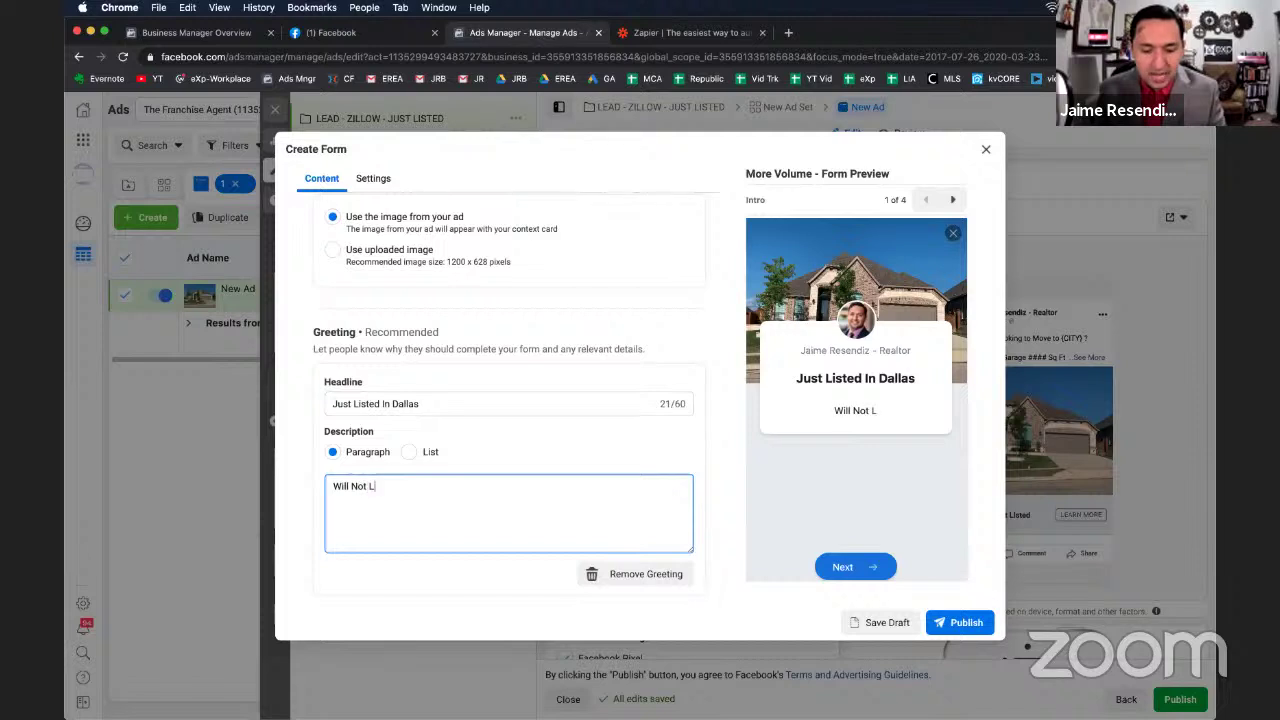
pyautogui.write('ast')
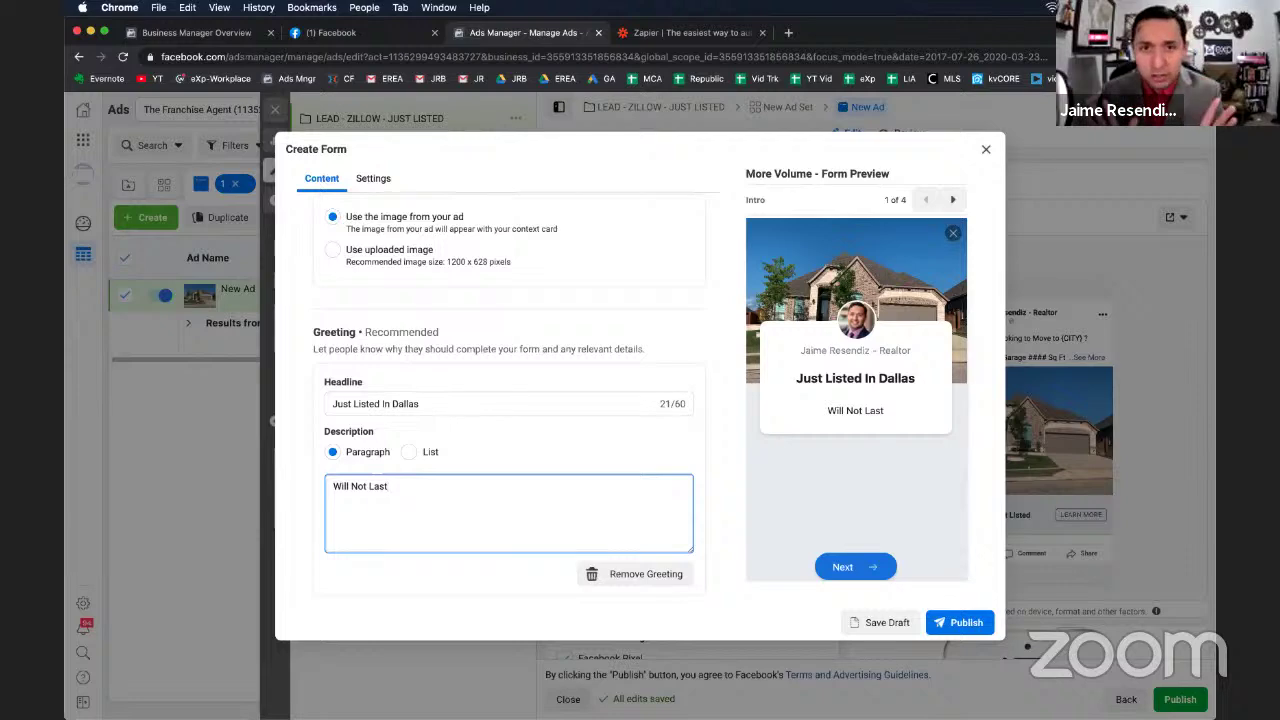
# Set the prefill questions description to 'Where Can I Send You More Details?'.
pyautogui.scroll(-3, 406, 457)
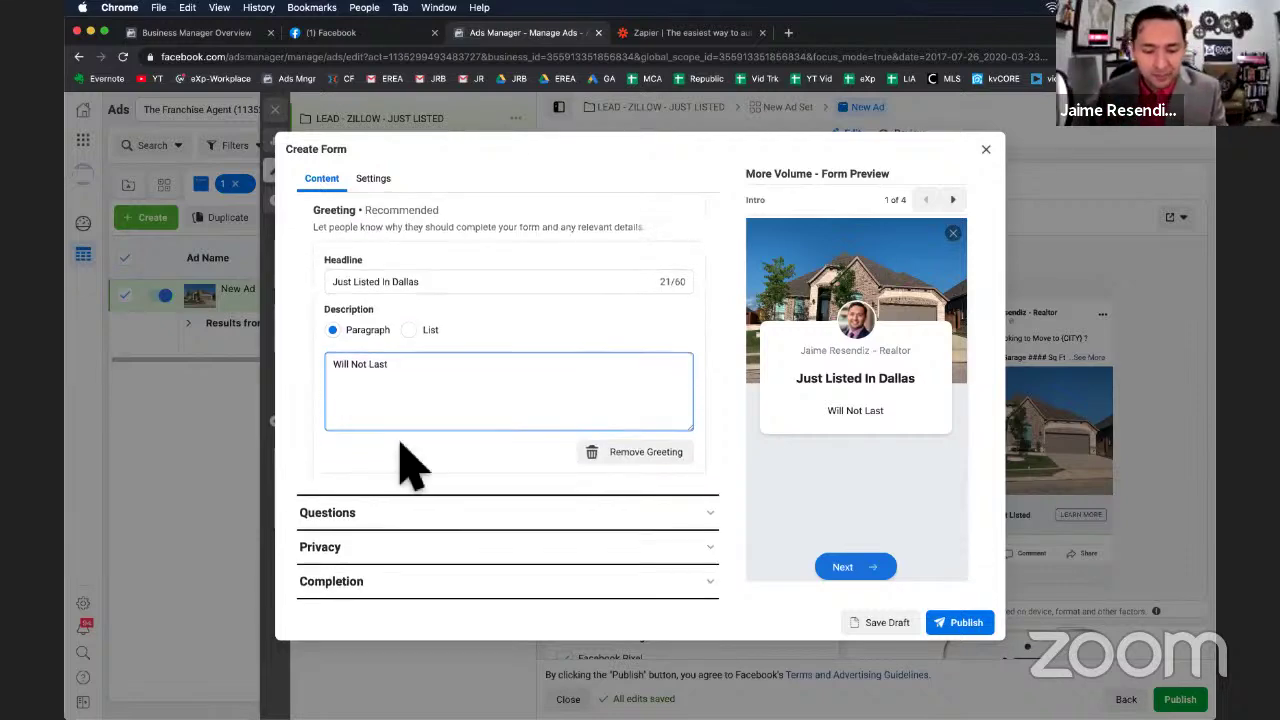
pyautogui.click(352, 527)
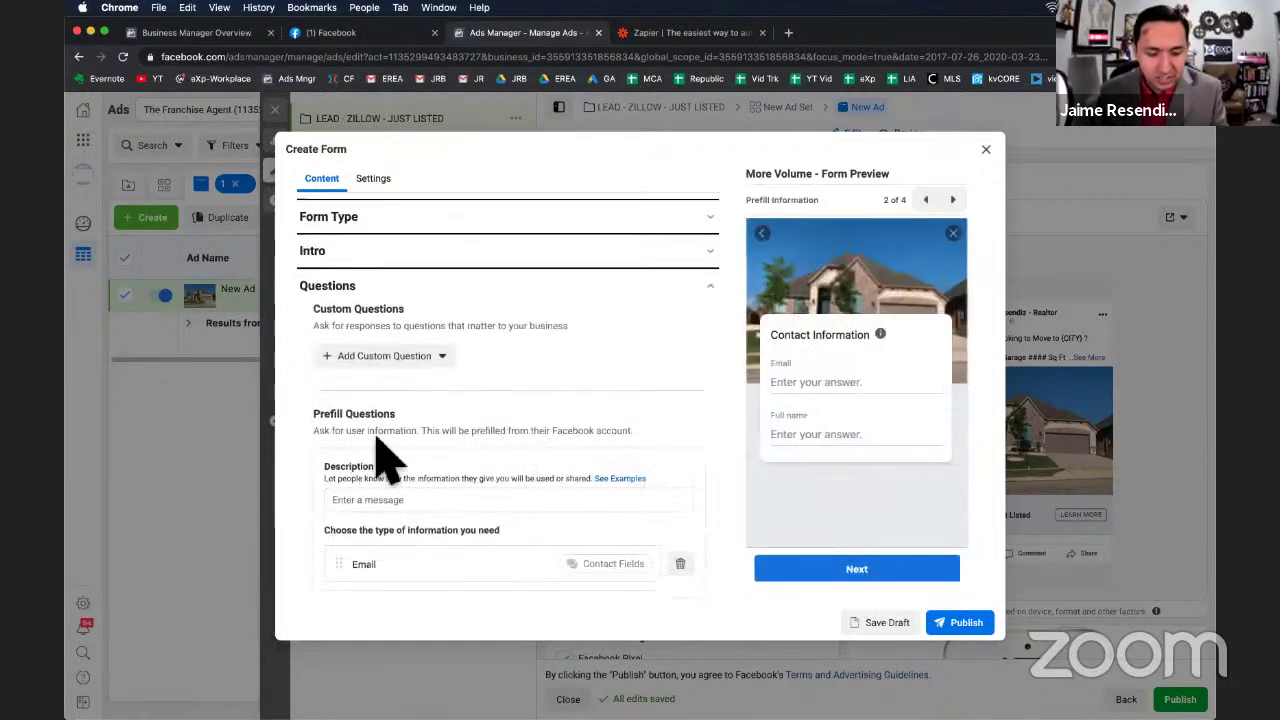
pyautogui.scroll(-2, 395, 410)
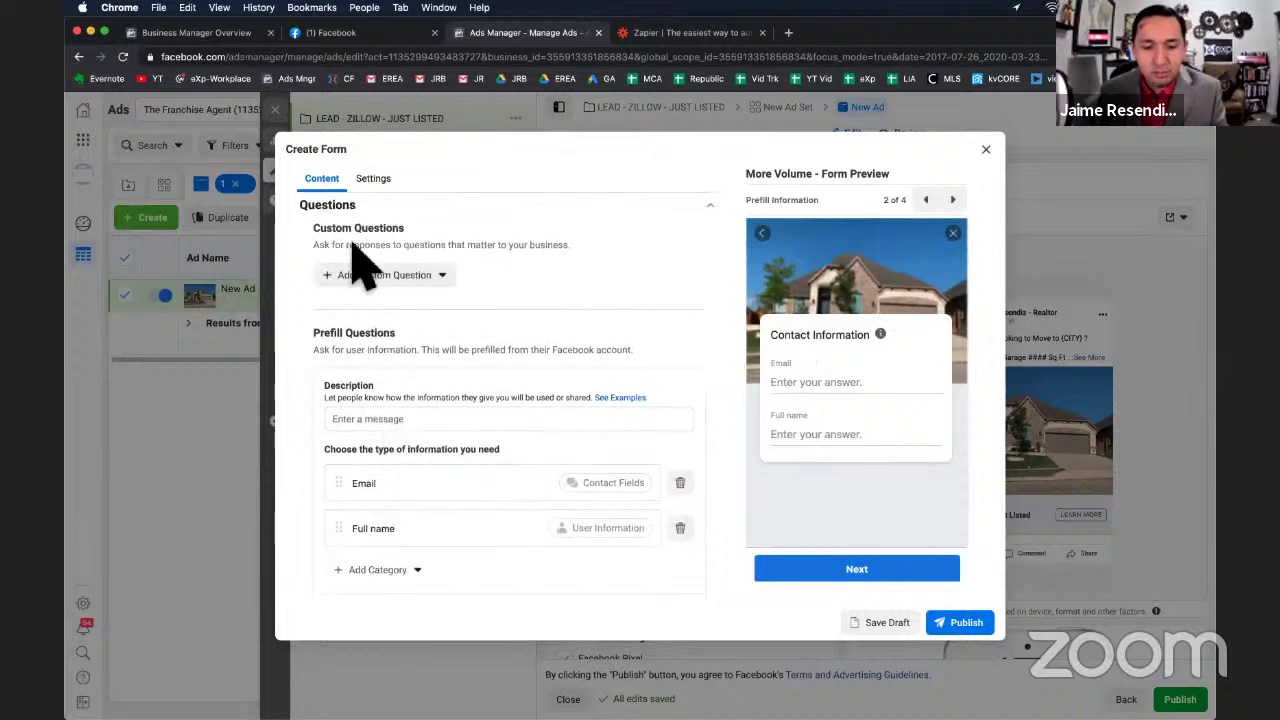
pyautogui.click(450, 278)
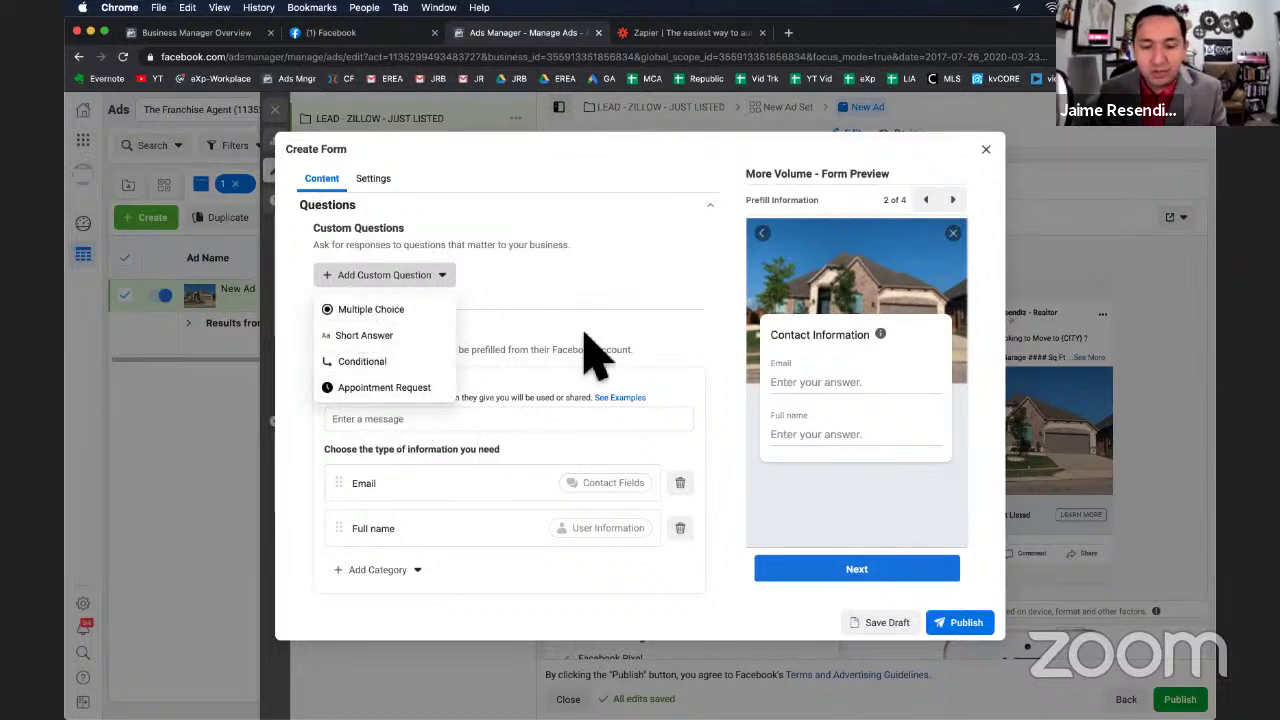
pyautogui.click(615, 330)
pyautogui.scroll(-2, 615, 330)
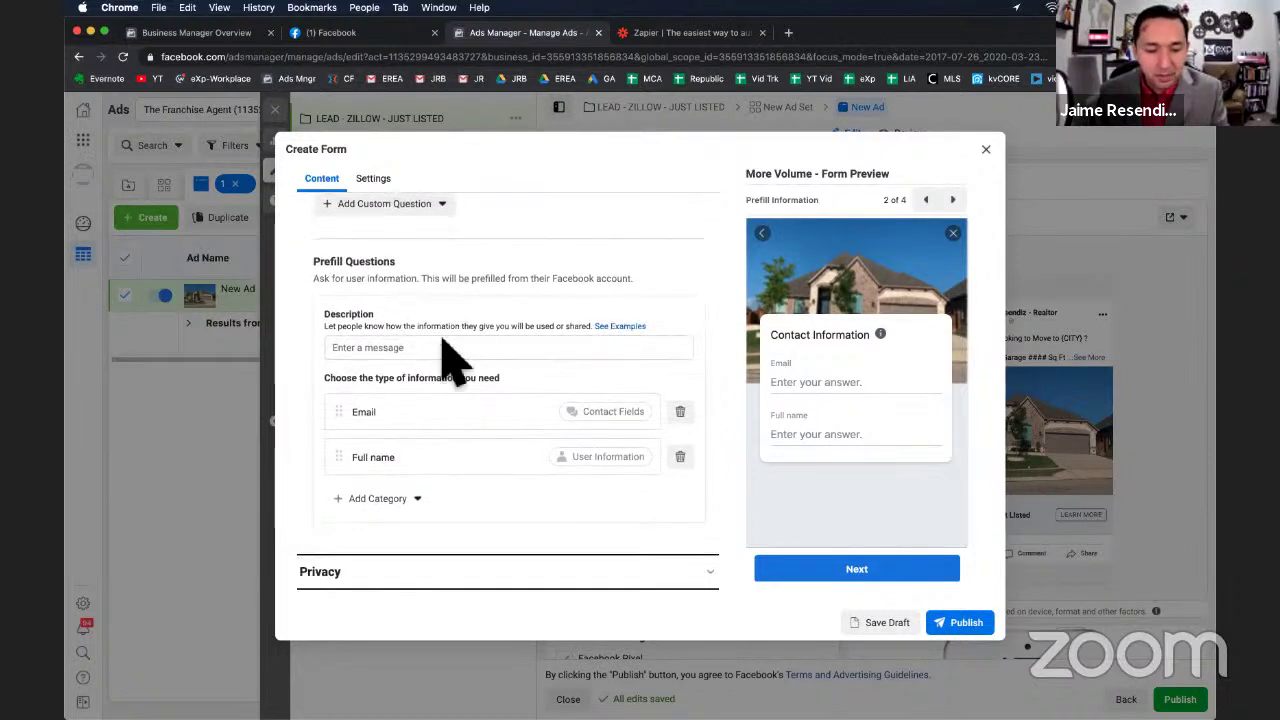
pyautogui.click(406, 348)
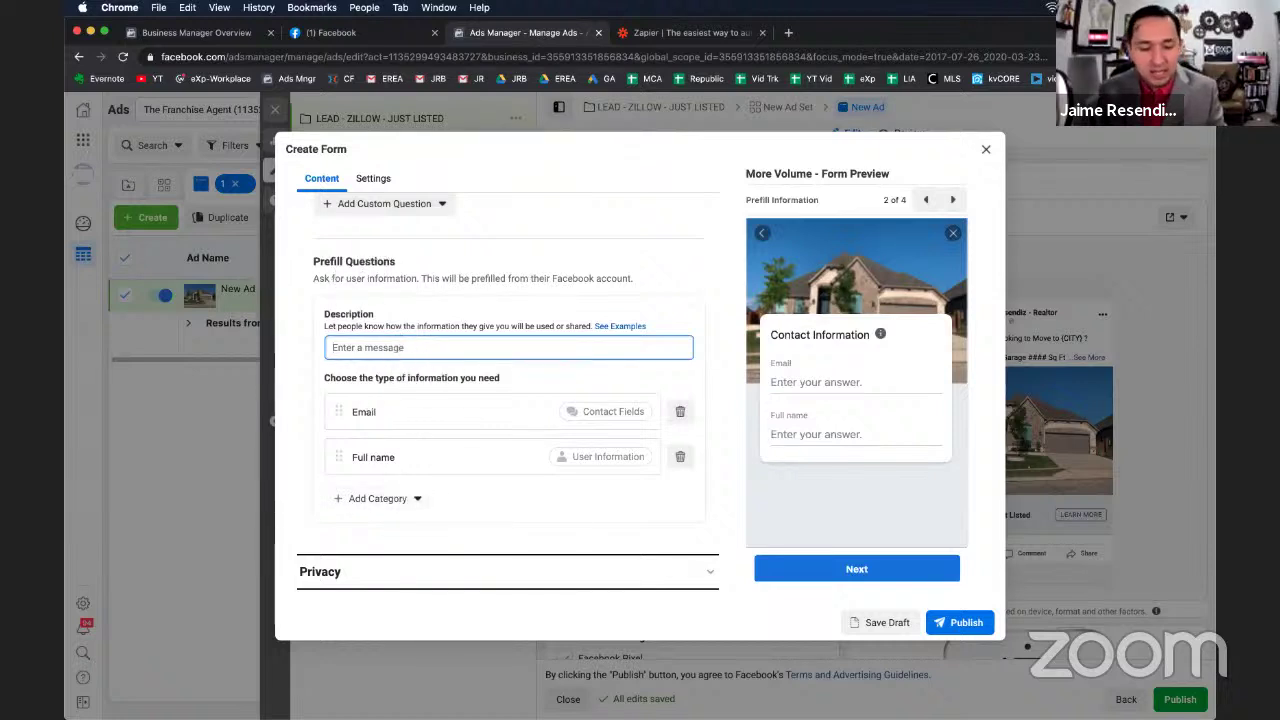
pyautogui.write('Where Cn I')
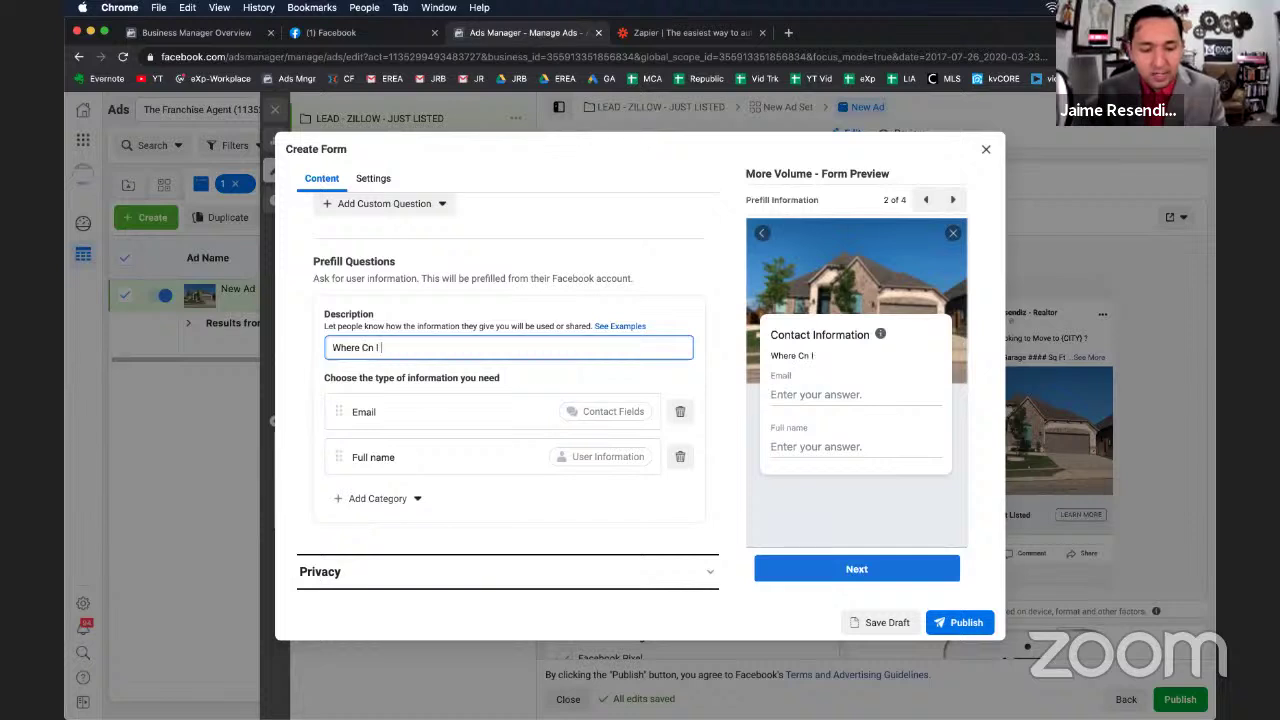
pyautogui.press('BackSpace')
pyautogui.press('BackSpace')
pyautogui.press('BackSpace')
pyautogui.press('BackSpace')
pyautogui.write('an I Send')
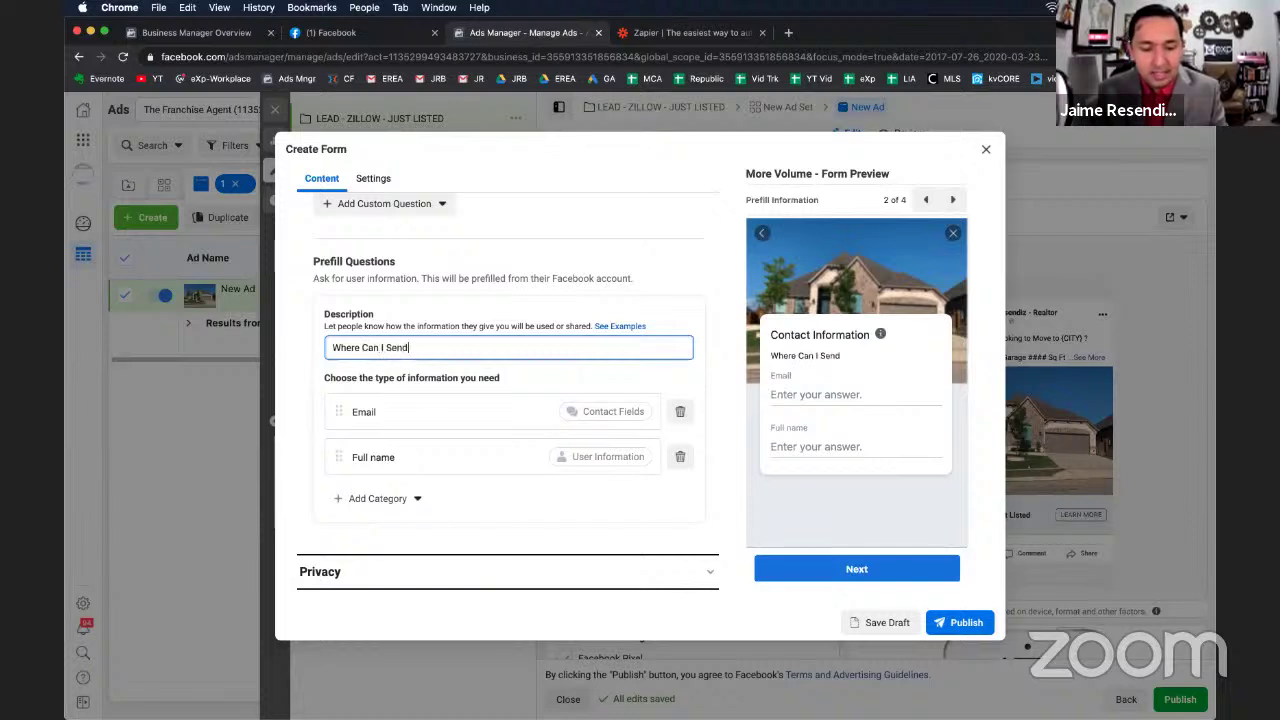
pyautogui.write(' Address')
pyautogui.press('BackSpace')
pyautogui.press('BackSpace')
pyautogui.press('BackSpace')
pyautogui.press('BackSpace')
pyautogui.press('BackSpace')
pyautogui.press('BackSpace')
pyautogui.press('BackSpace')
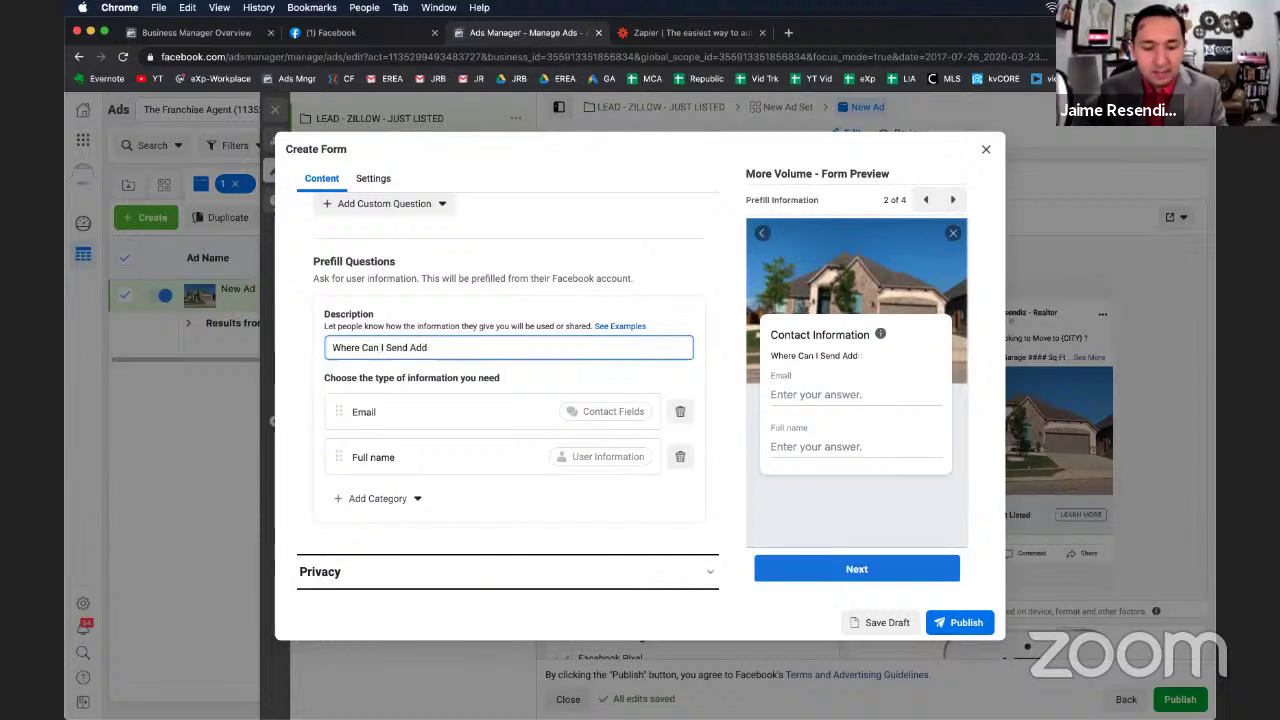
pyautogui.write('You Mor')
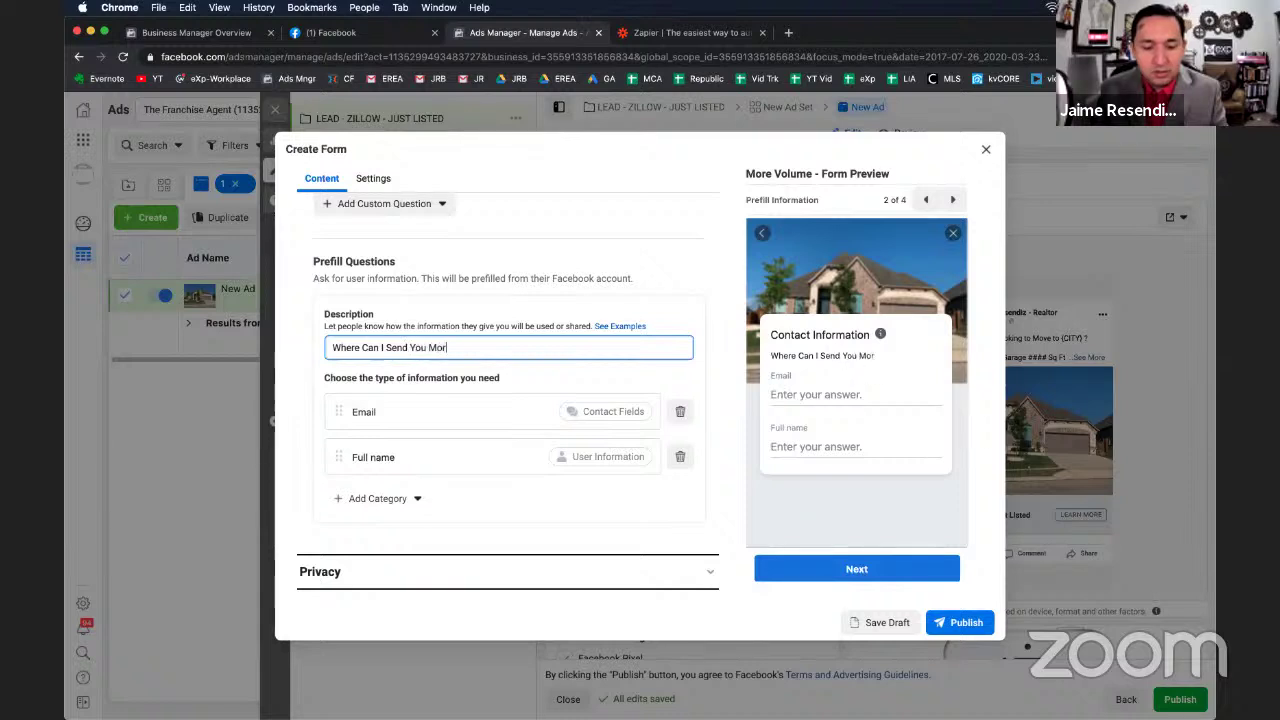
pyautogui.write('e Details?')
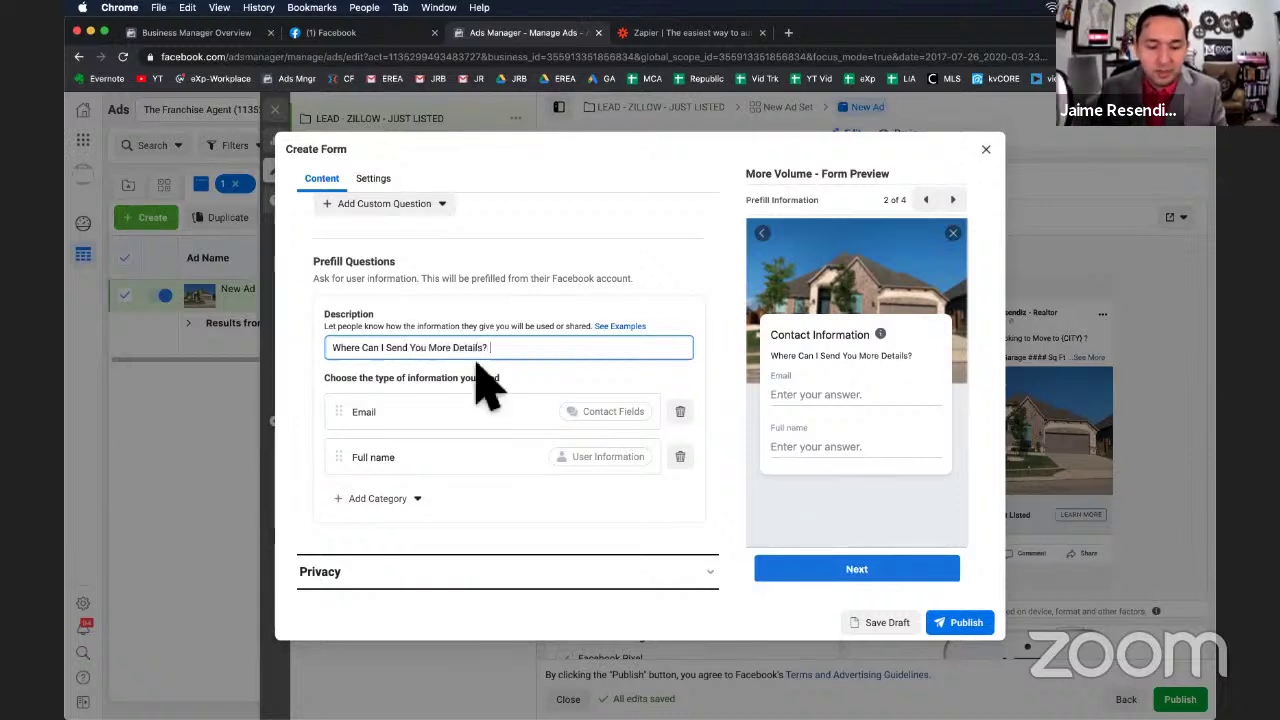
# Replace Full name with First name above Email, and add a Phone number question.
pyautogui.scroll(-1, 503, 434)
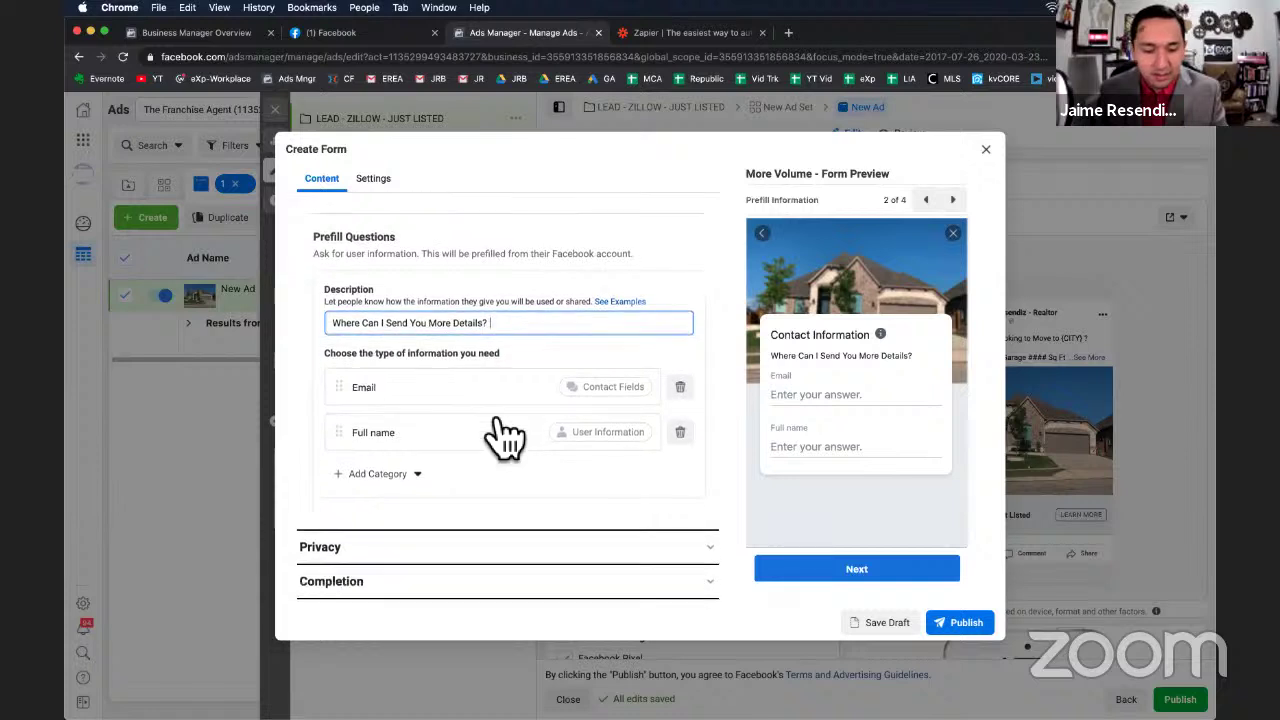
pyautogui.click(680, 432)
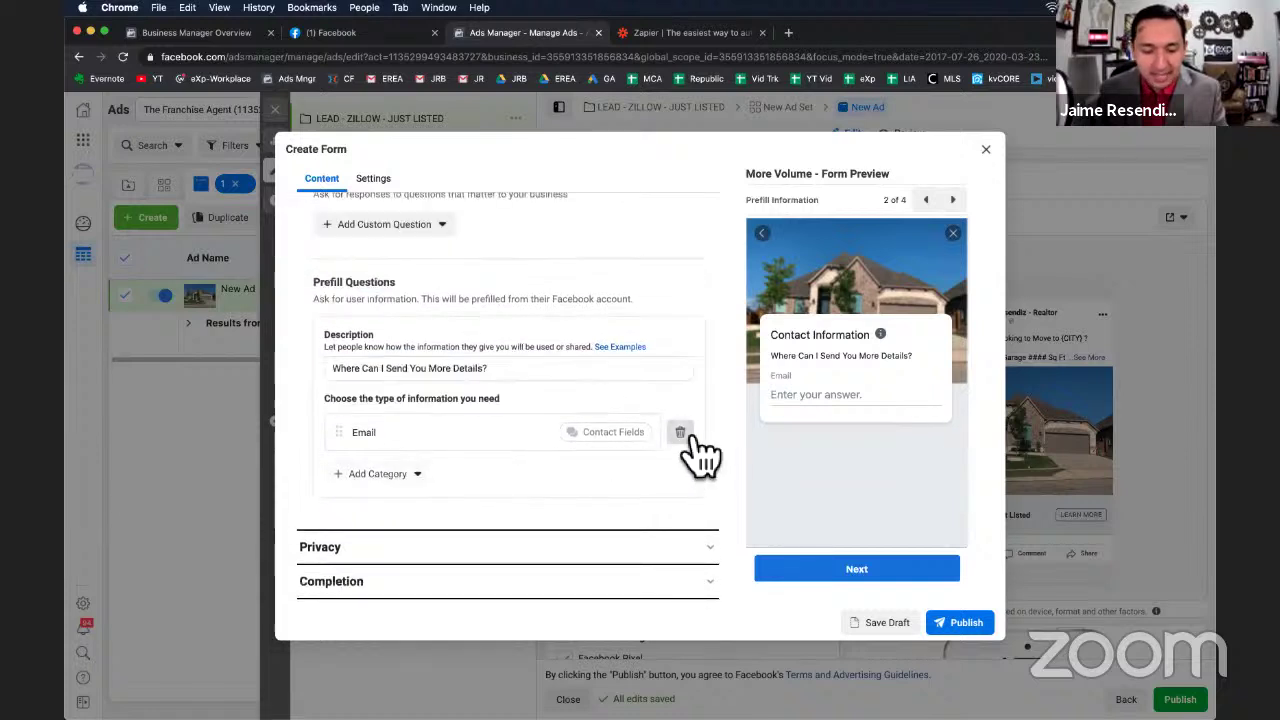
pyautogui.click(410, 476)
pyautogui.moveTo(410, 528)
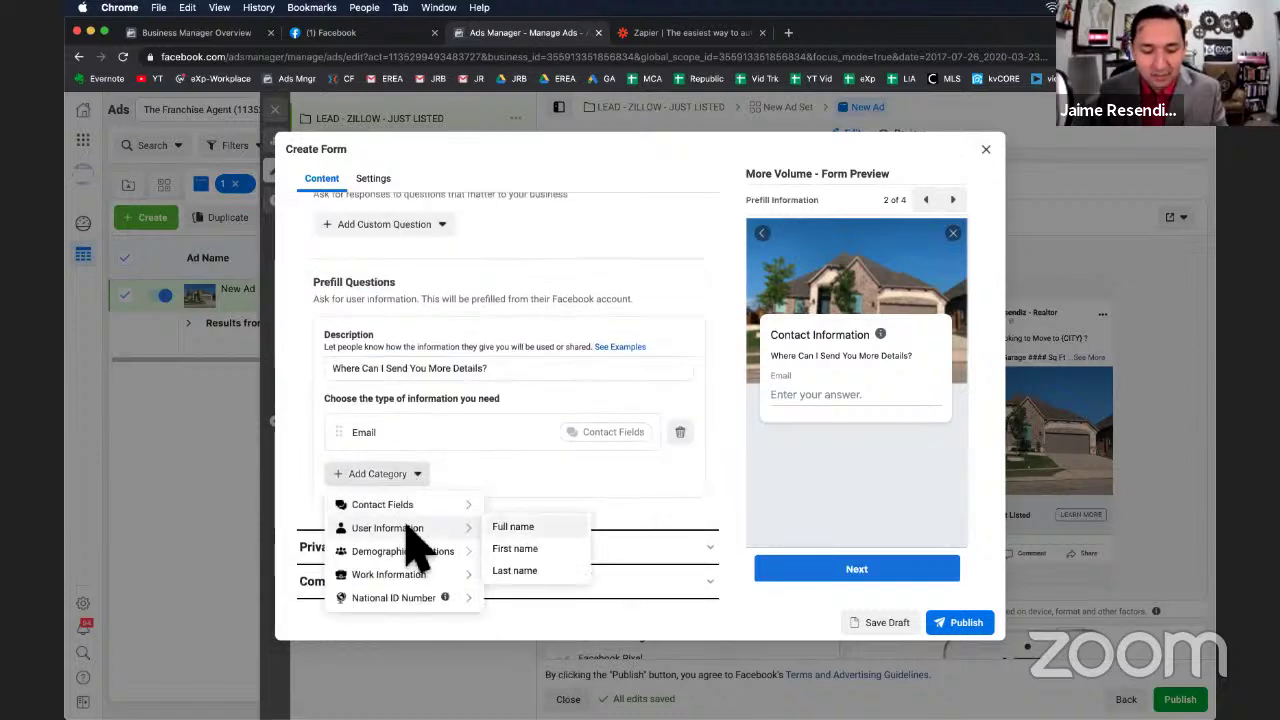
pyautogui.click(512, 552)
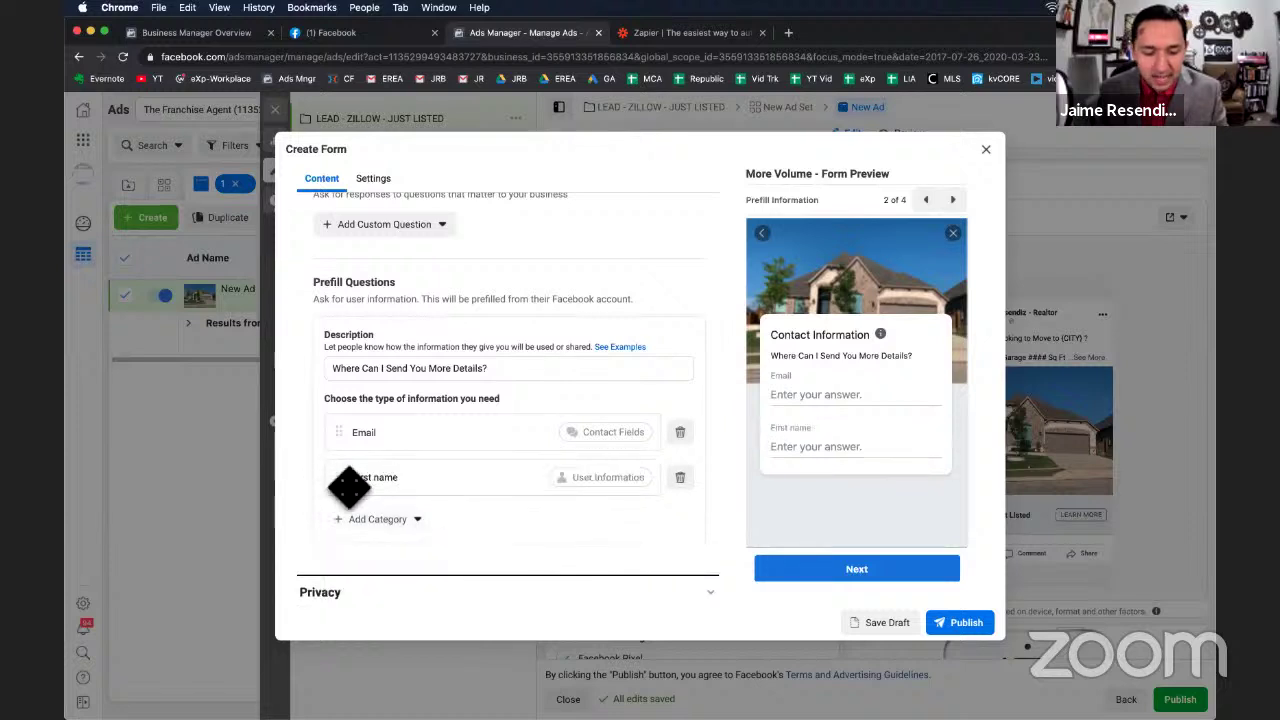
pyautogui.moveTo(347, 487); pyautogui.dragTo(345, 430)
pyautogui.click(377, 519)
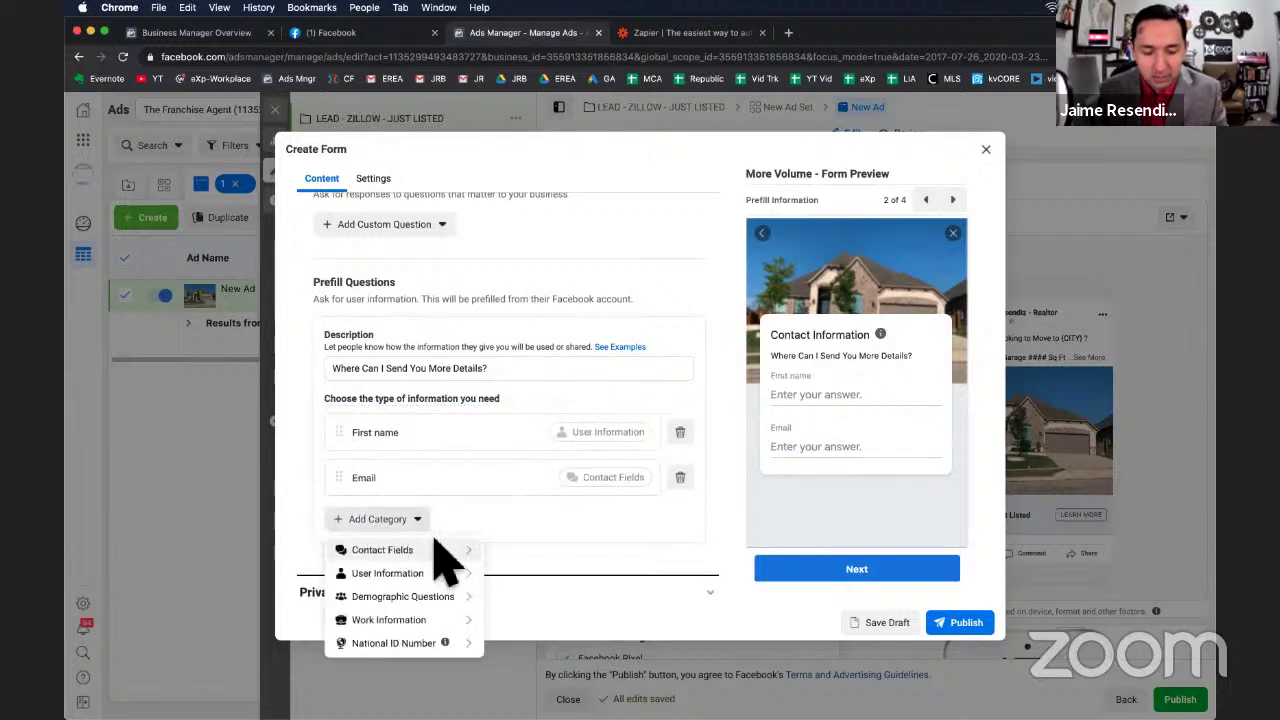
pyautogui.moveTo(425, 573)
pyautogui.moveTo(432, 548)
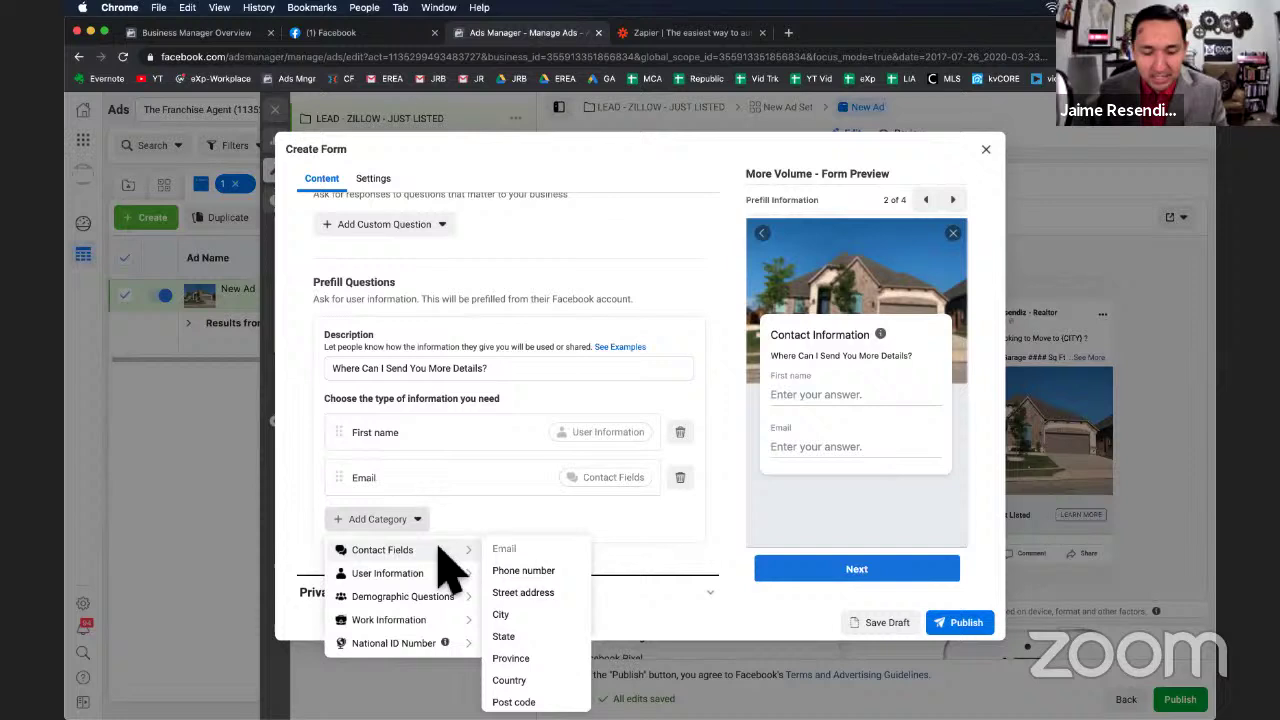
pyautogui.click(538, 570)
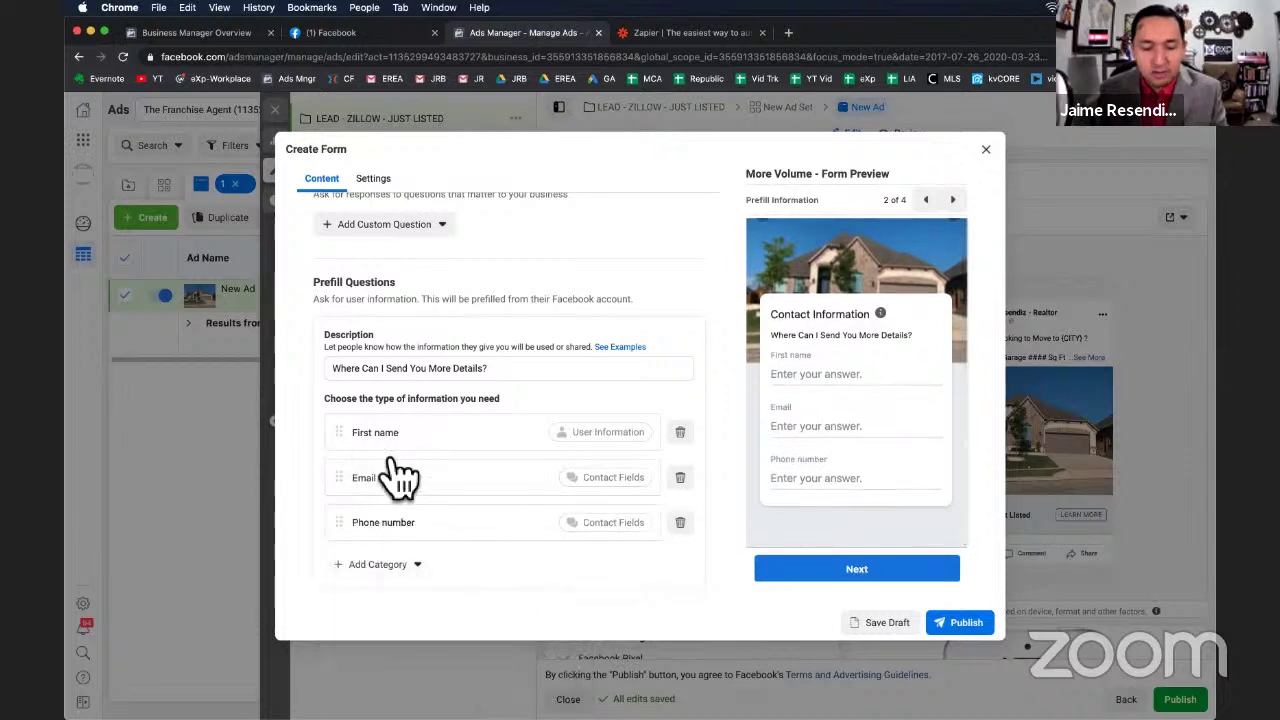
pyautogui.scroll(-2, 466, 409)
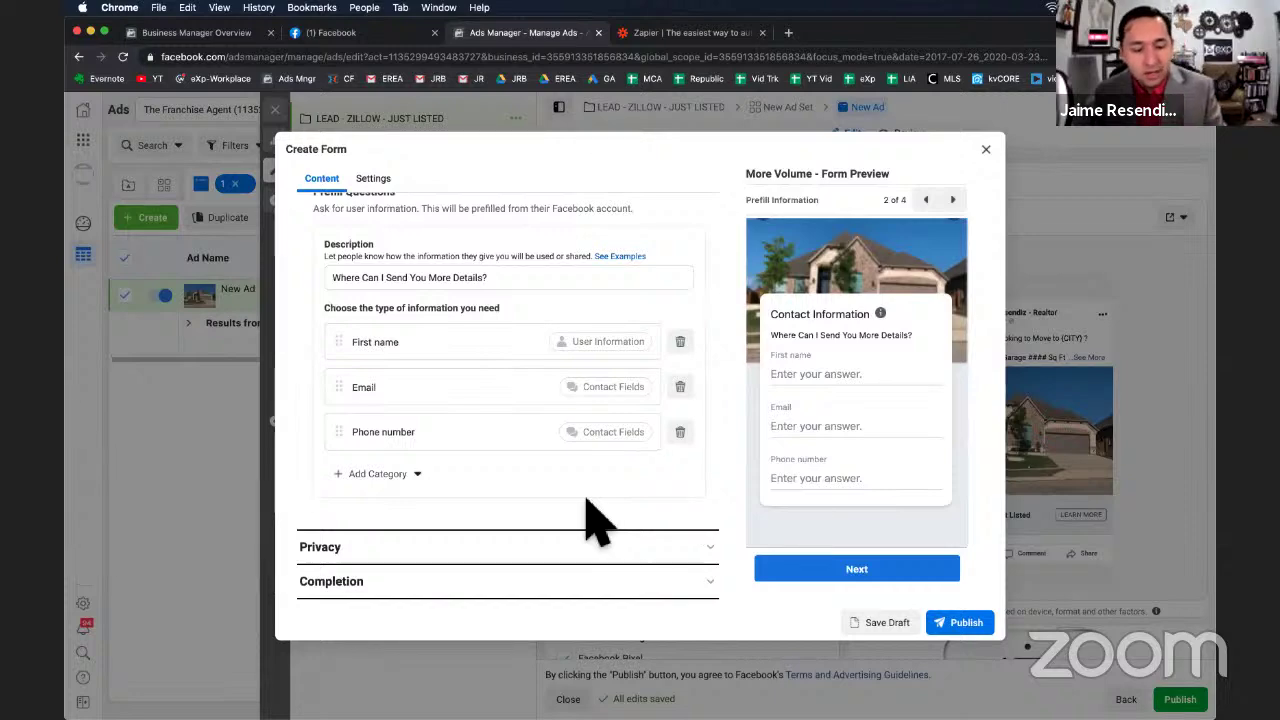
pyautogui.click(455, 560)
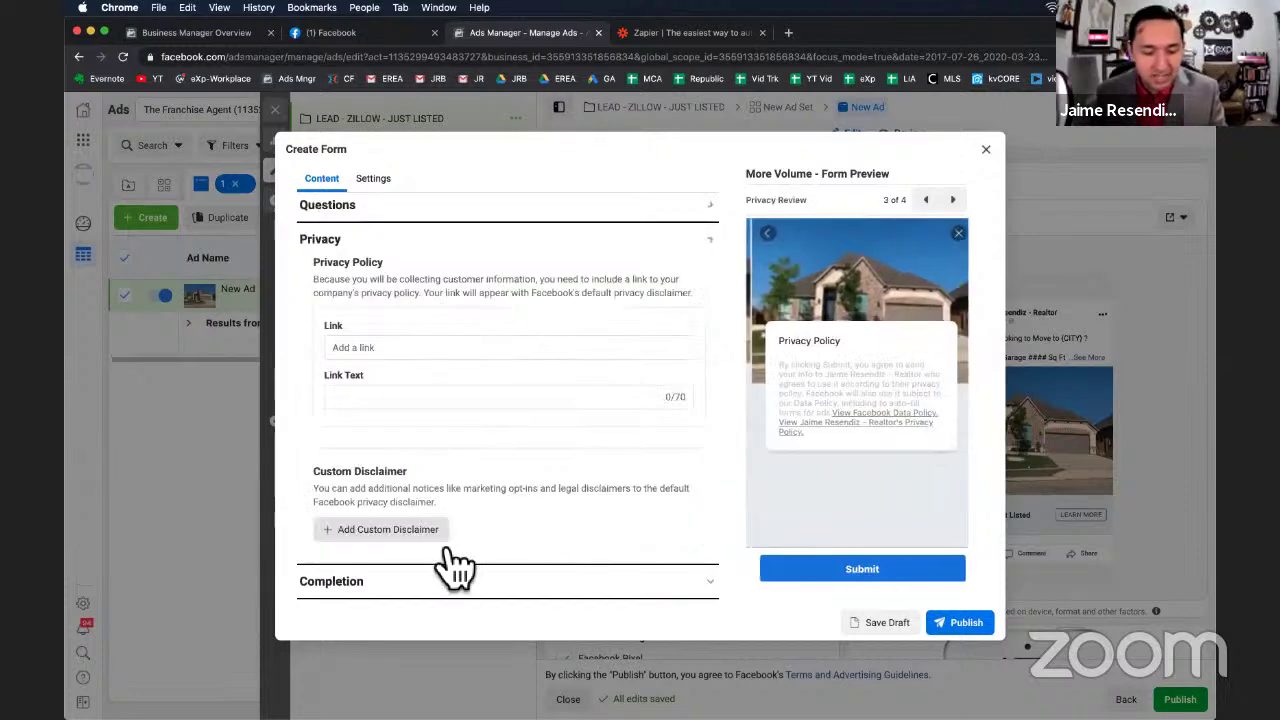
# Paste the privacy policy URL as the form's link, with link text 'Privacy Policy'.
pyautogui.click(385, 348)
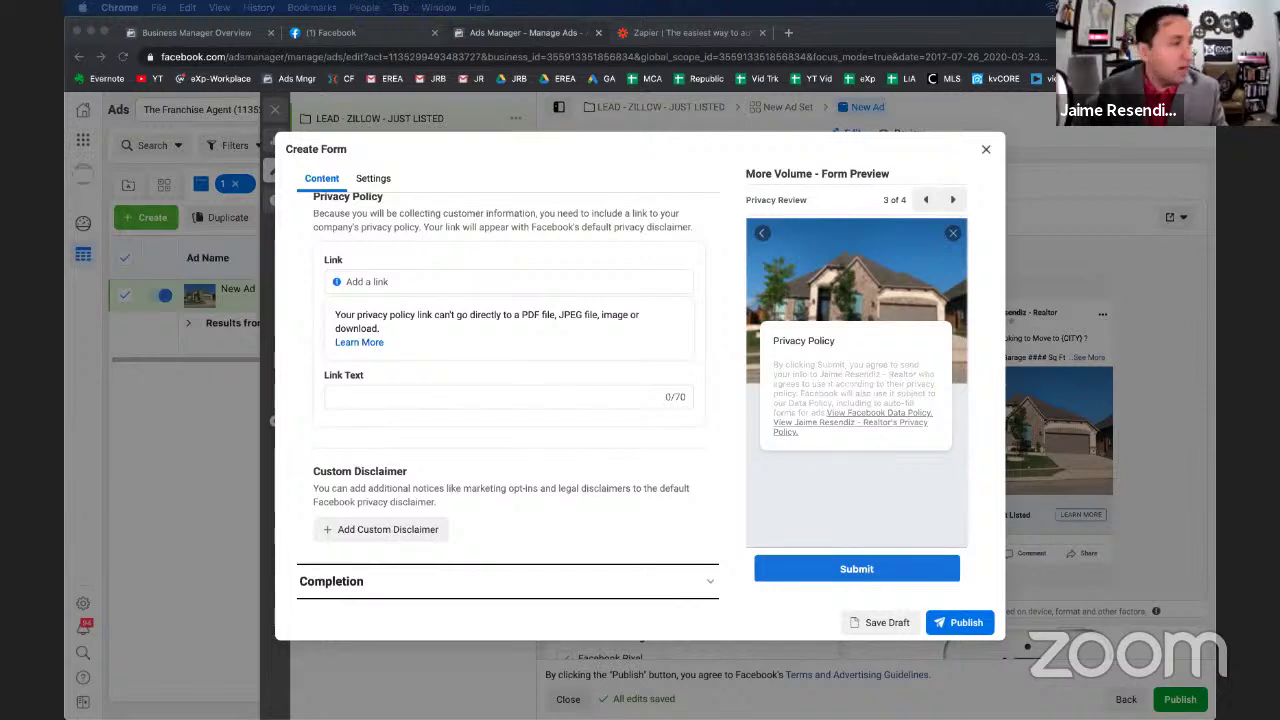
pyautogui.click(401, 282)
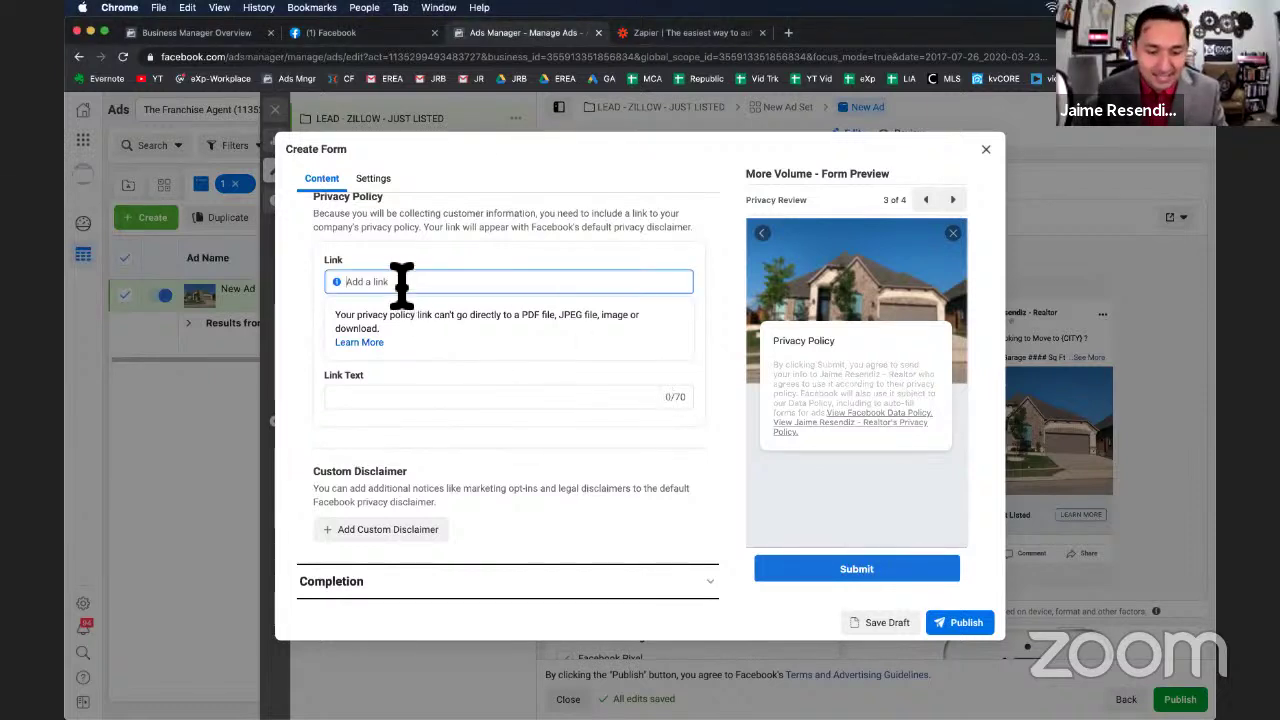
pyautogui.write('https://jaimeresendiz.exprealty.com/privacy.php')
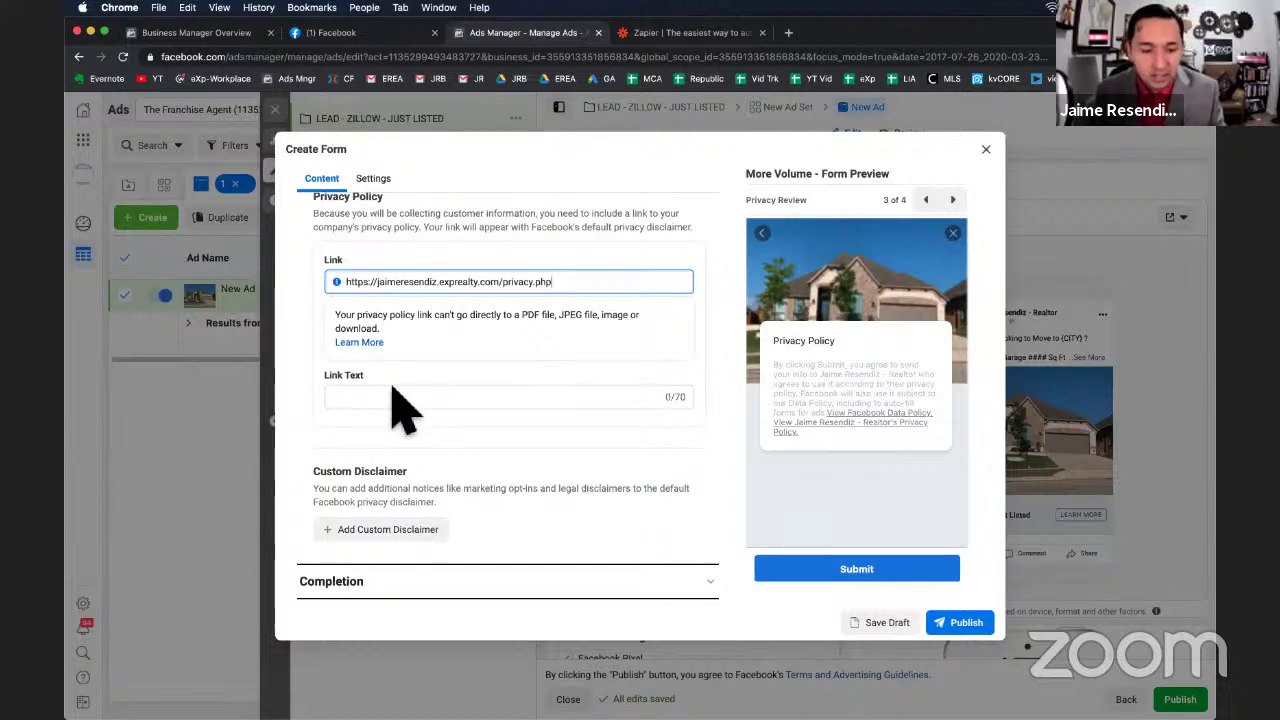
pyautogui.click(386, 406)
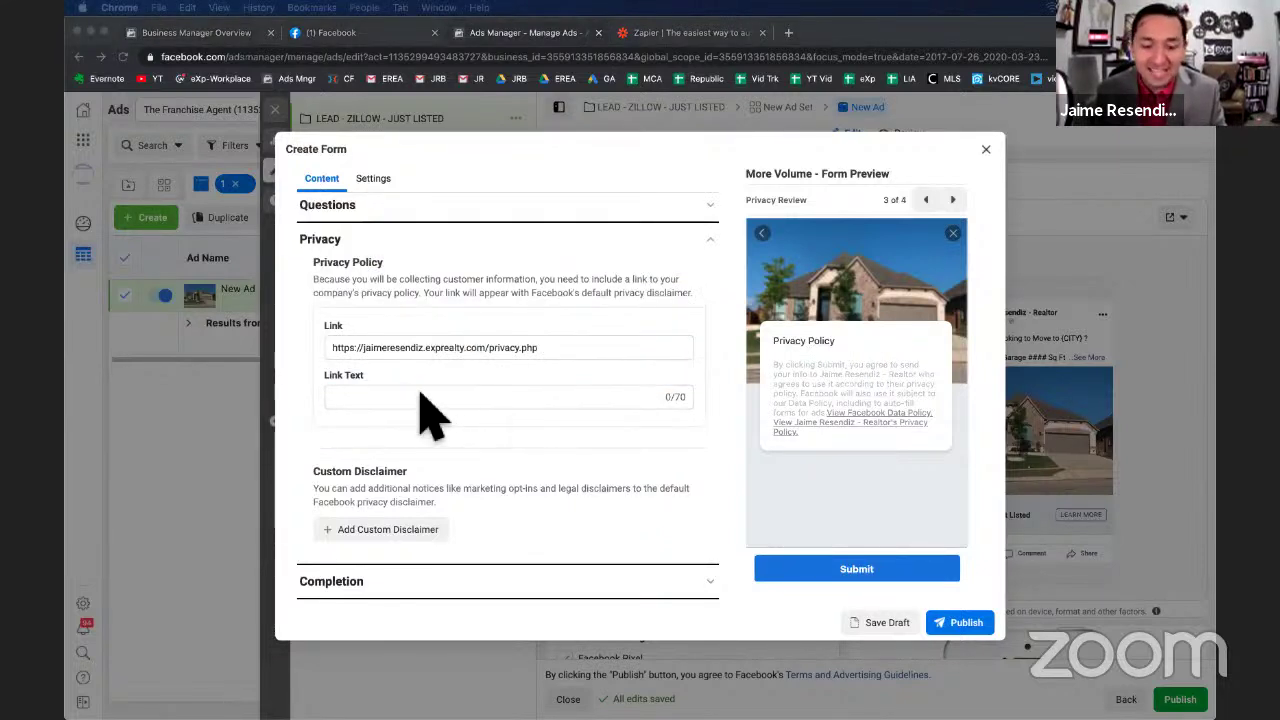
pyautogui.click(430, 412)
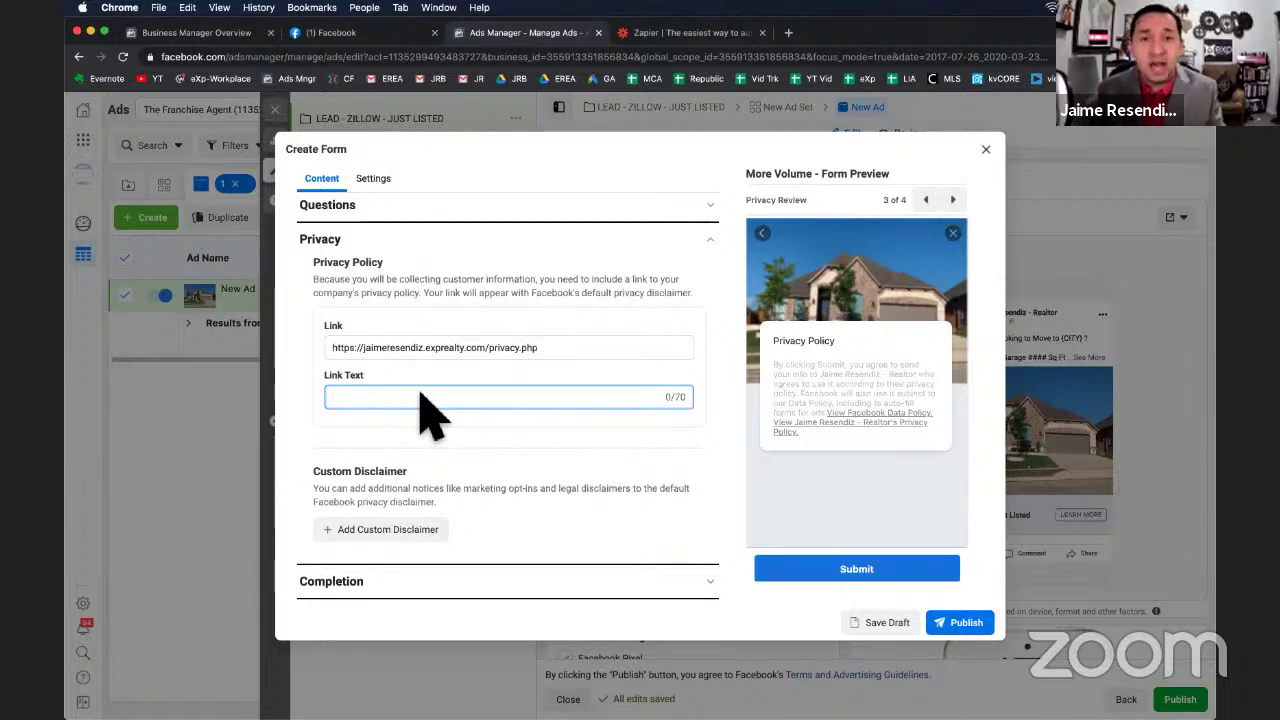
pyautogui.write('PRiv')
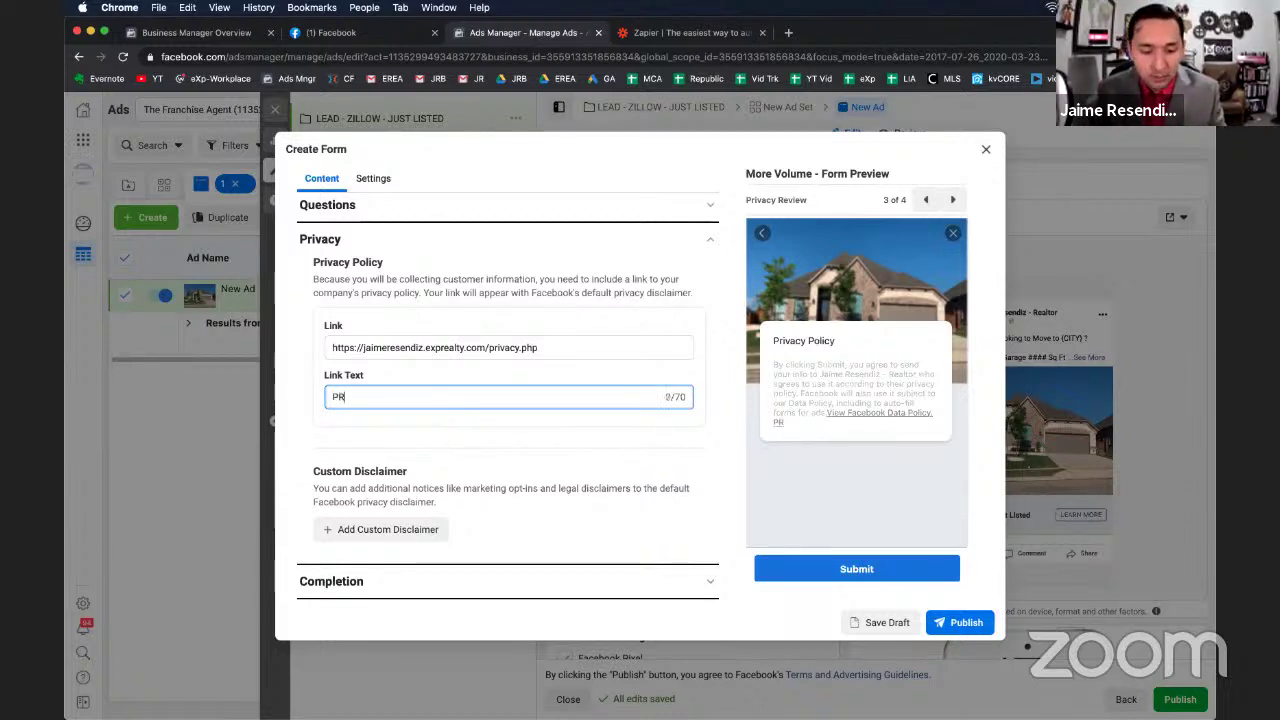
pyautogui.press('BackSpace')
pyautogui.press('BackSpace')
pyautogui.press('BackSpace')
pyautogui.write('ri')
pyautogui.write('vacy Policy')
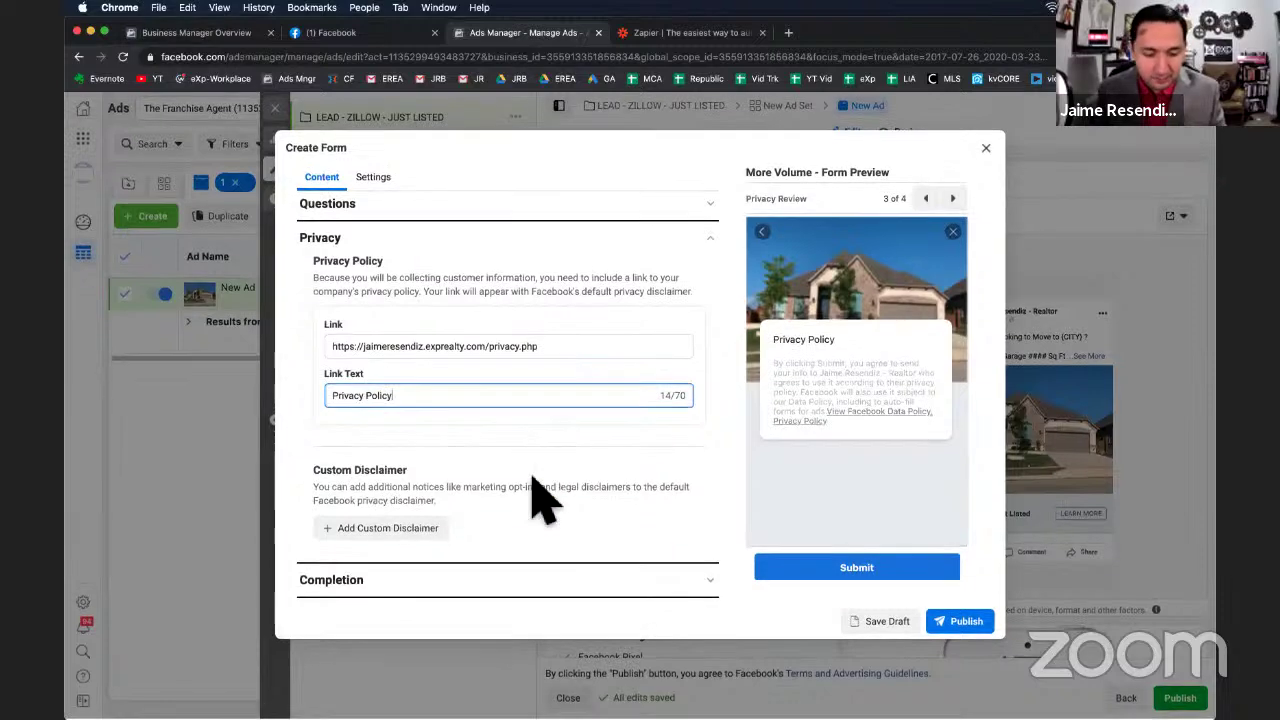
pyautogui.click(580, 581)
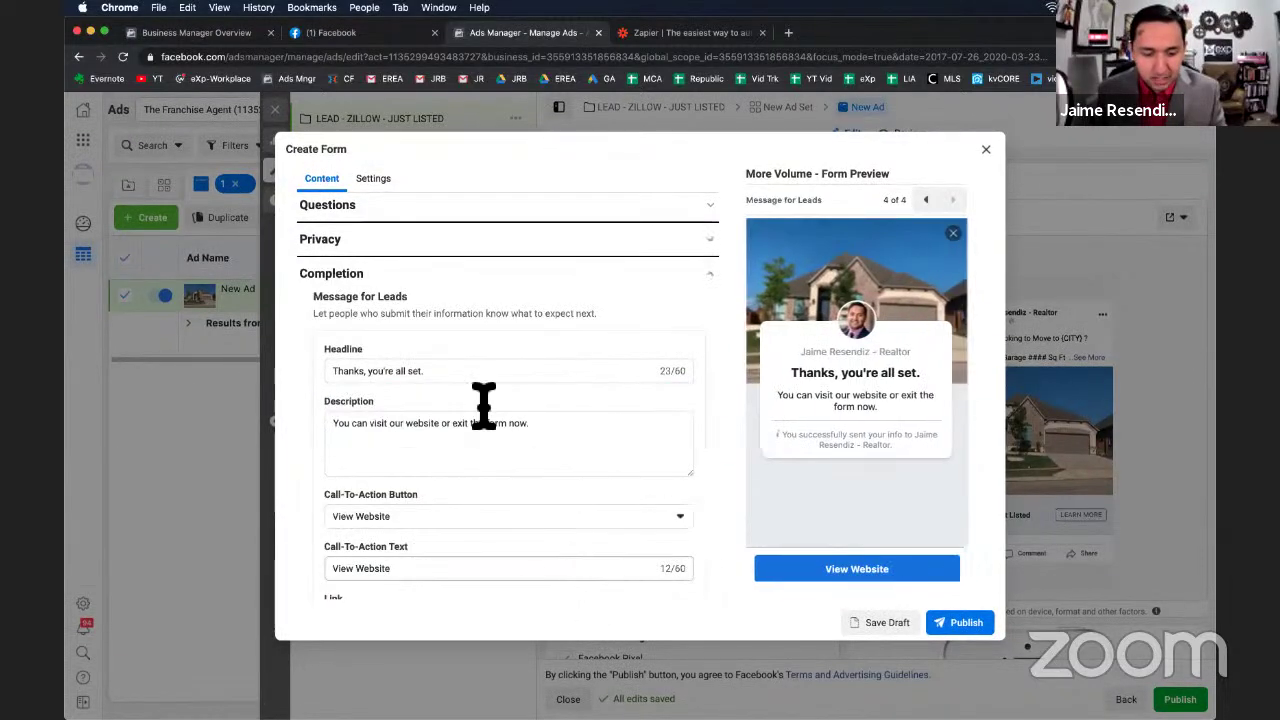
# Replace the completion description with 'Check your email, this beautiful home awaits!'.
pyautogui.scroll(-1, 483, 408)
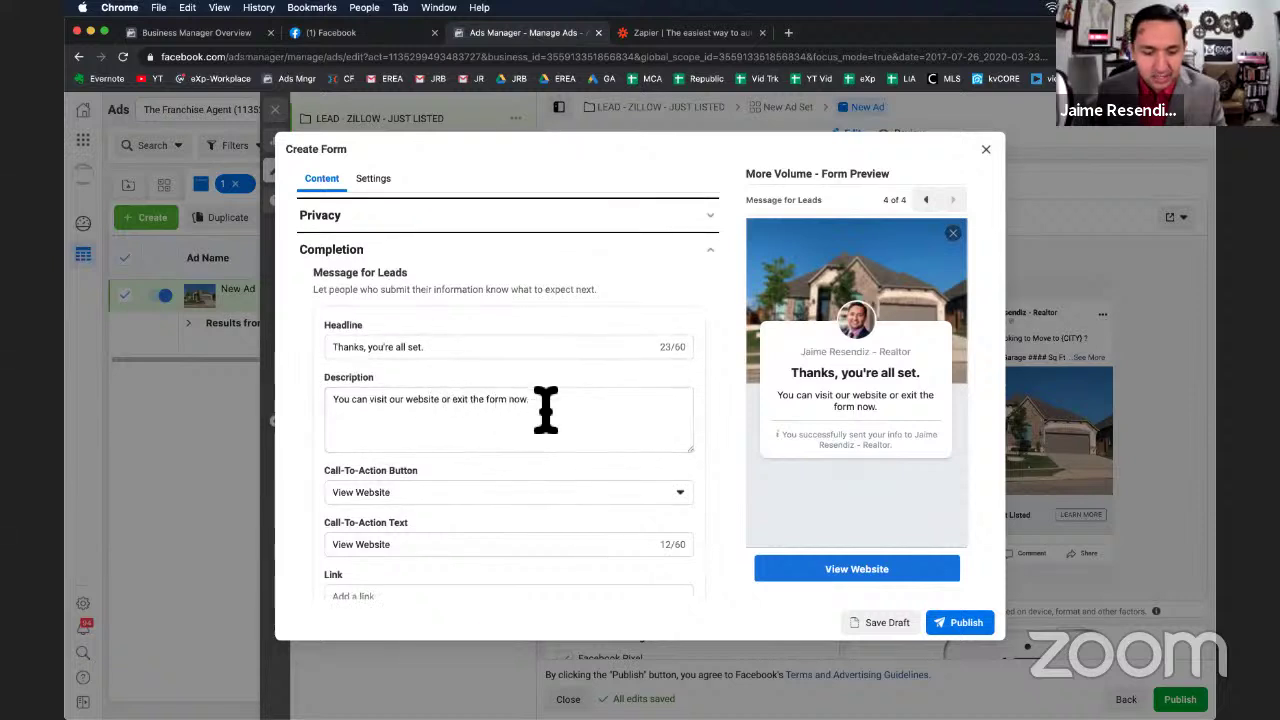
pyautogui.click(397, 423)
pyautogui.press('super+a')
pyautogui.write('Check')
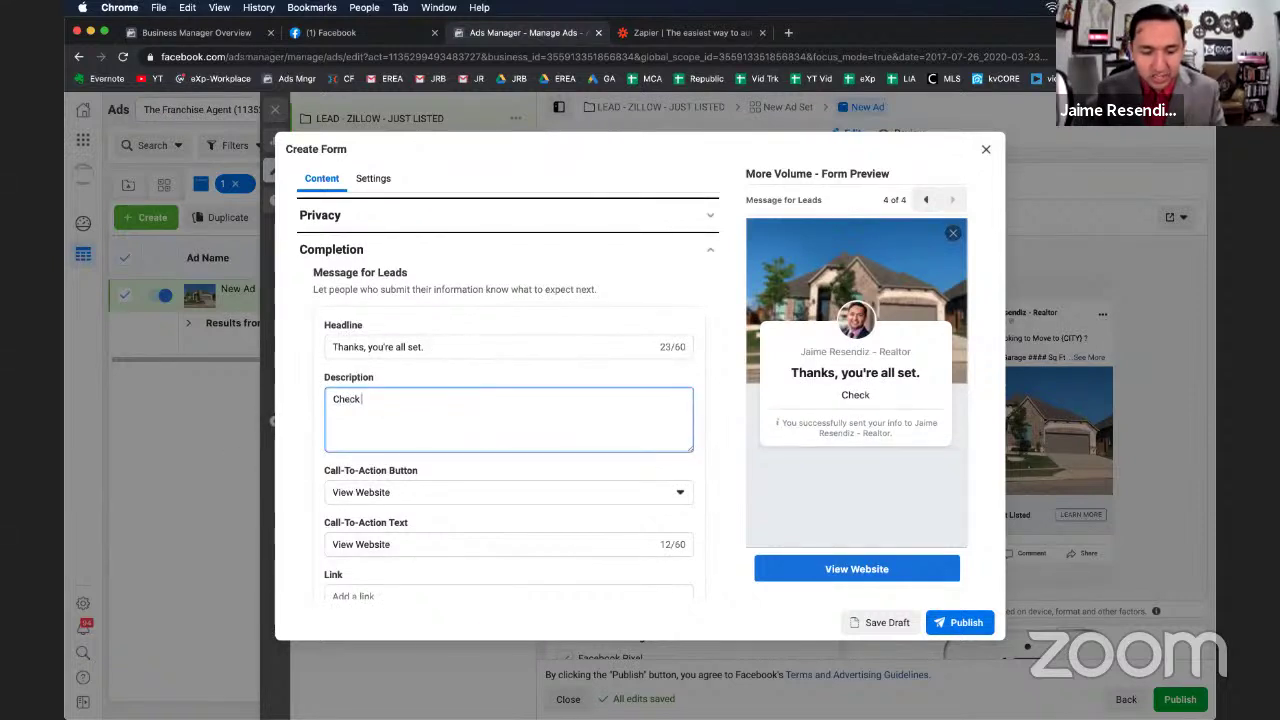
pyautogui.write(' your email, this')
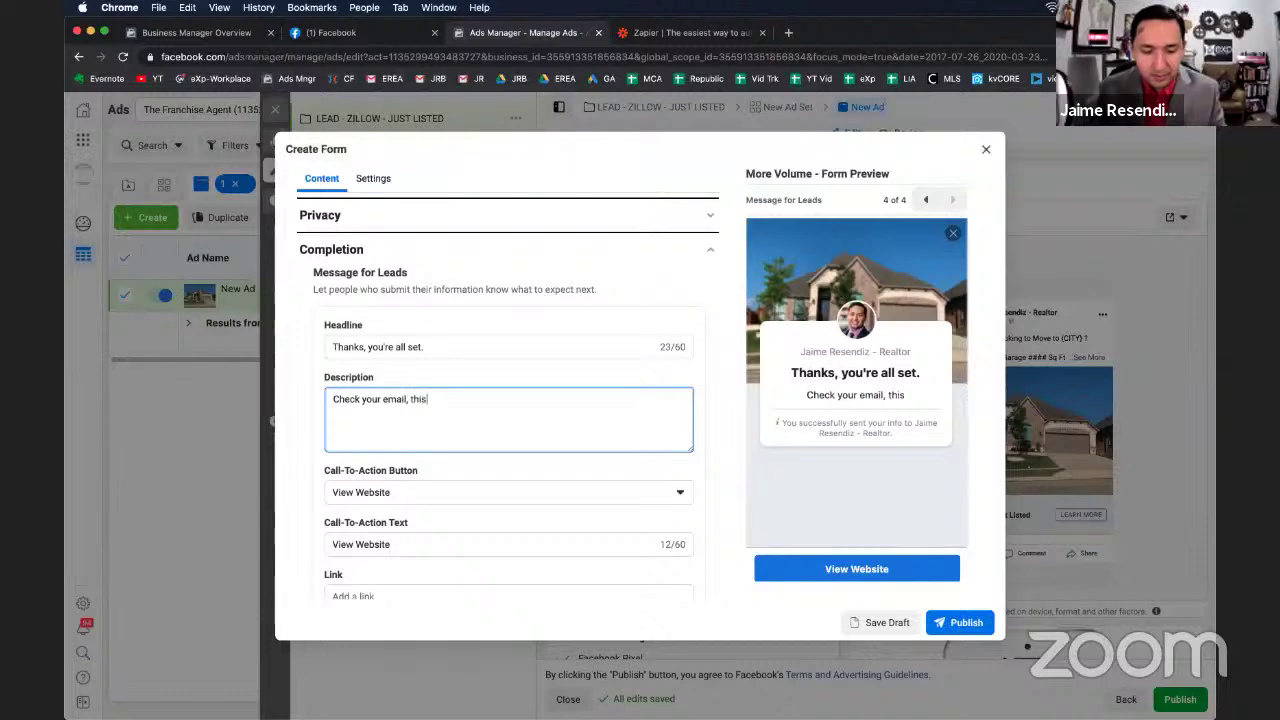
pyautogui.write(' beautiful ')
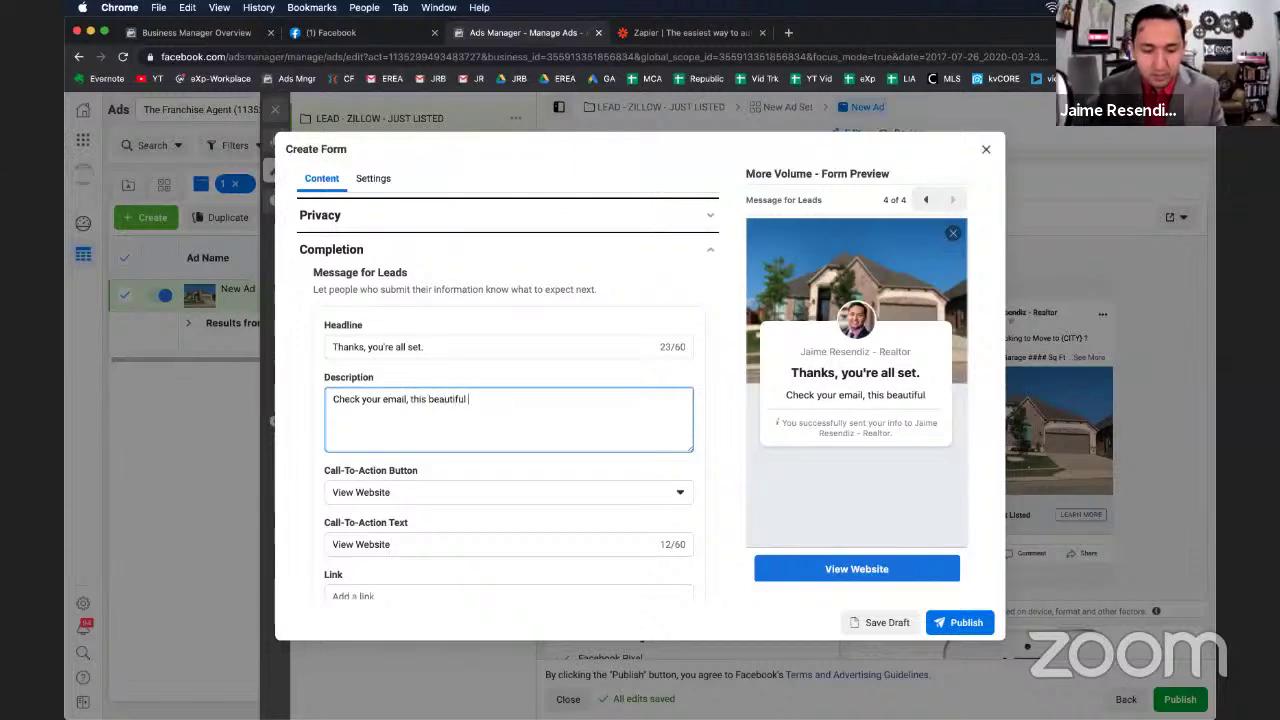
pyautogui.write('home aweaits!')
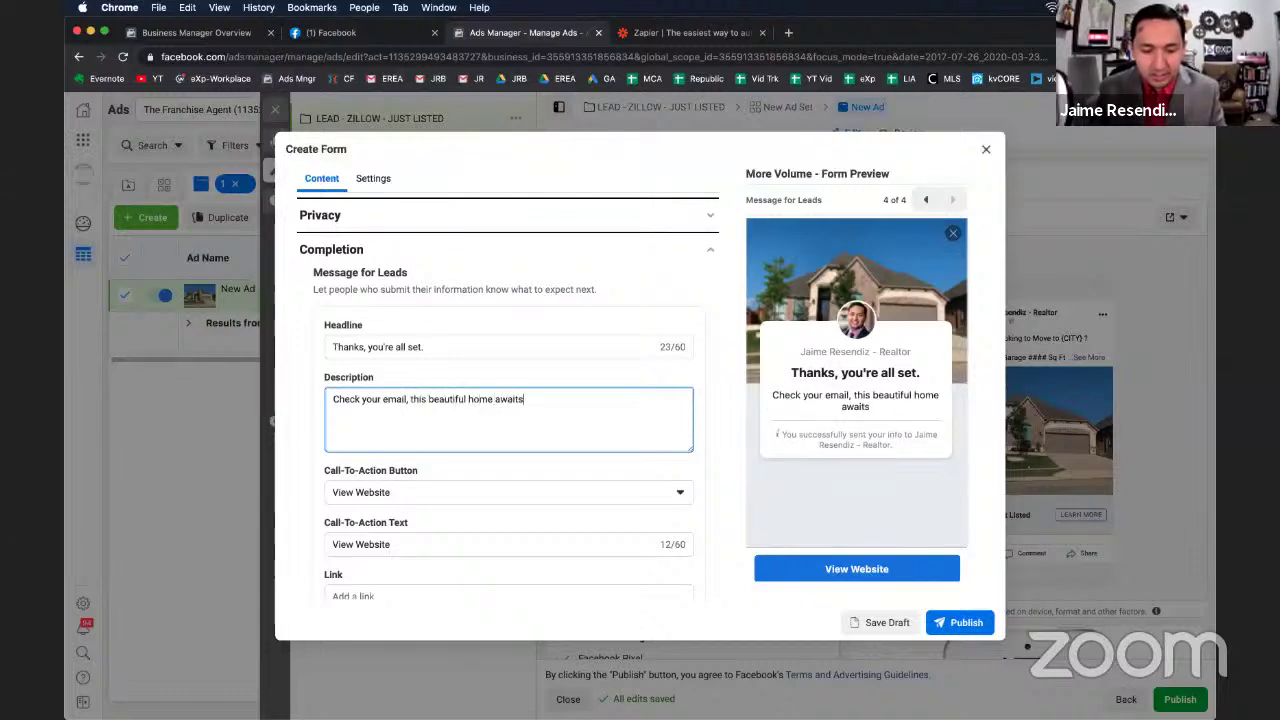
pyautogui.click(433, 498)
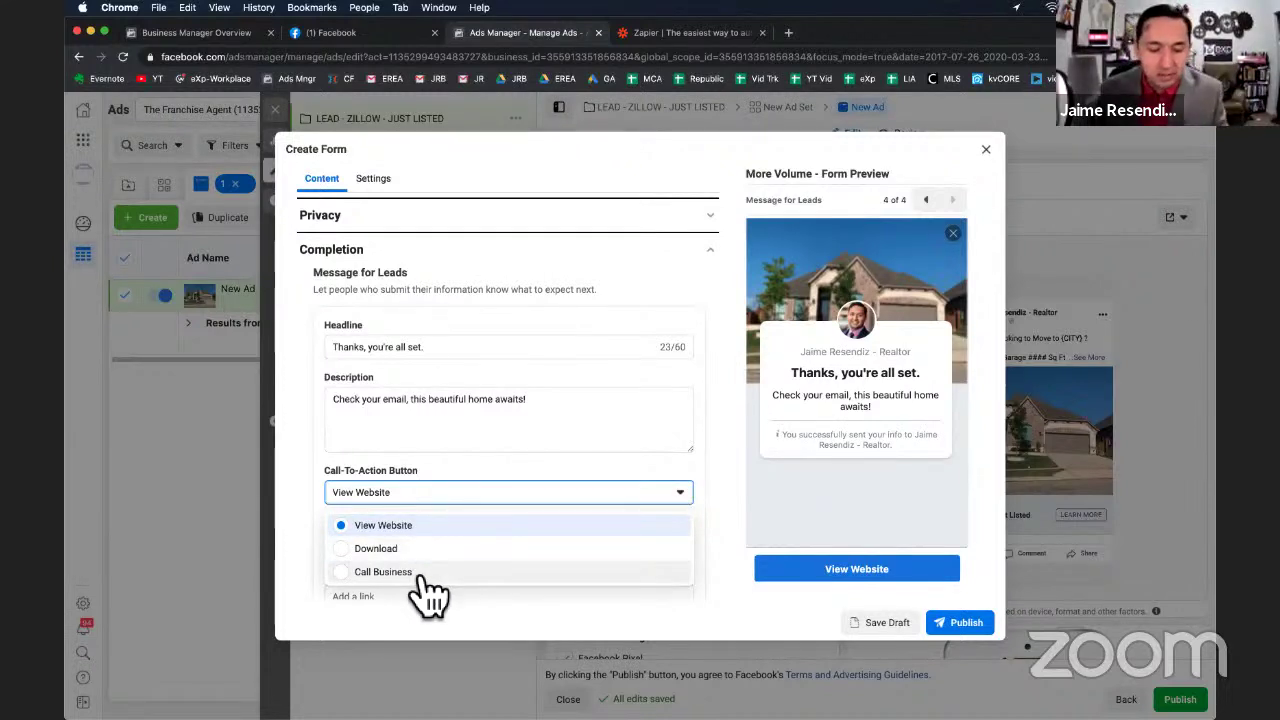
# Set the completion button to Call Business, labelled 'Let's Talk' with the business phone, and publish.
pyautogui.click(421, 576)
pyautogui.scroll(-1, 408, 558)
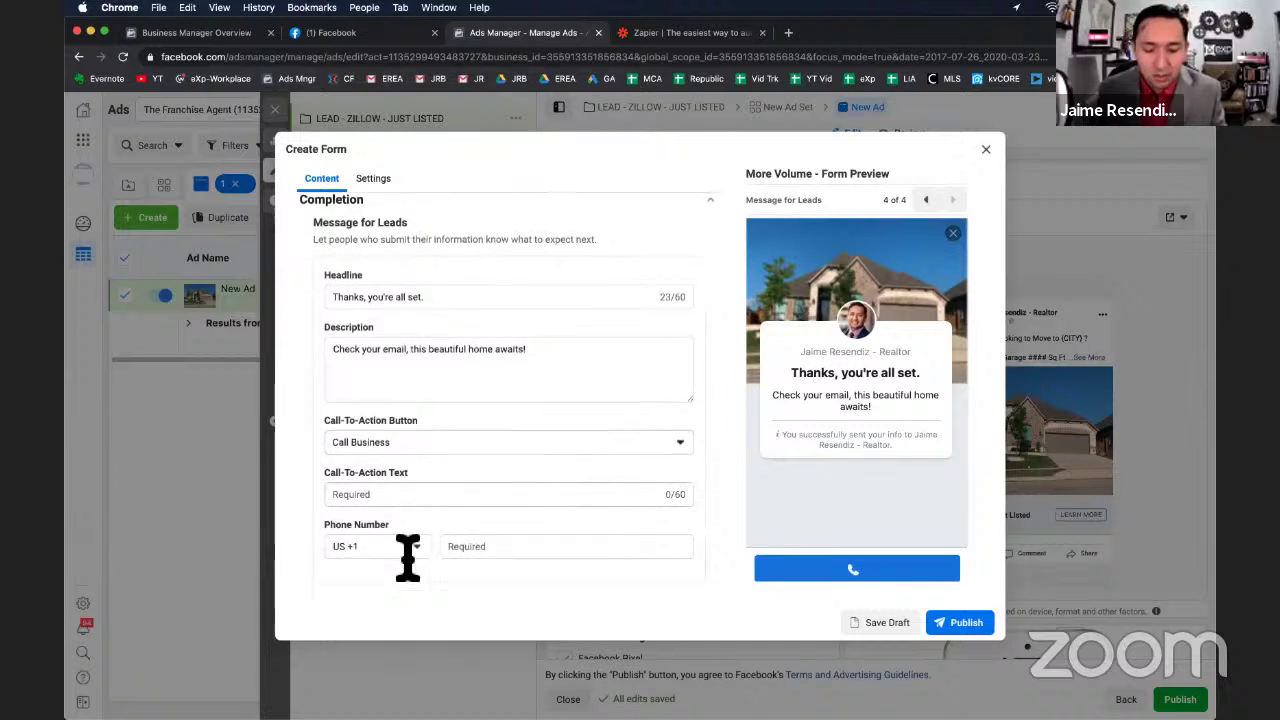
pyautogui.click(395, 494)
pyautogui.write("Let's ")
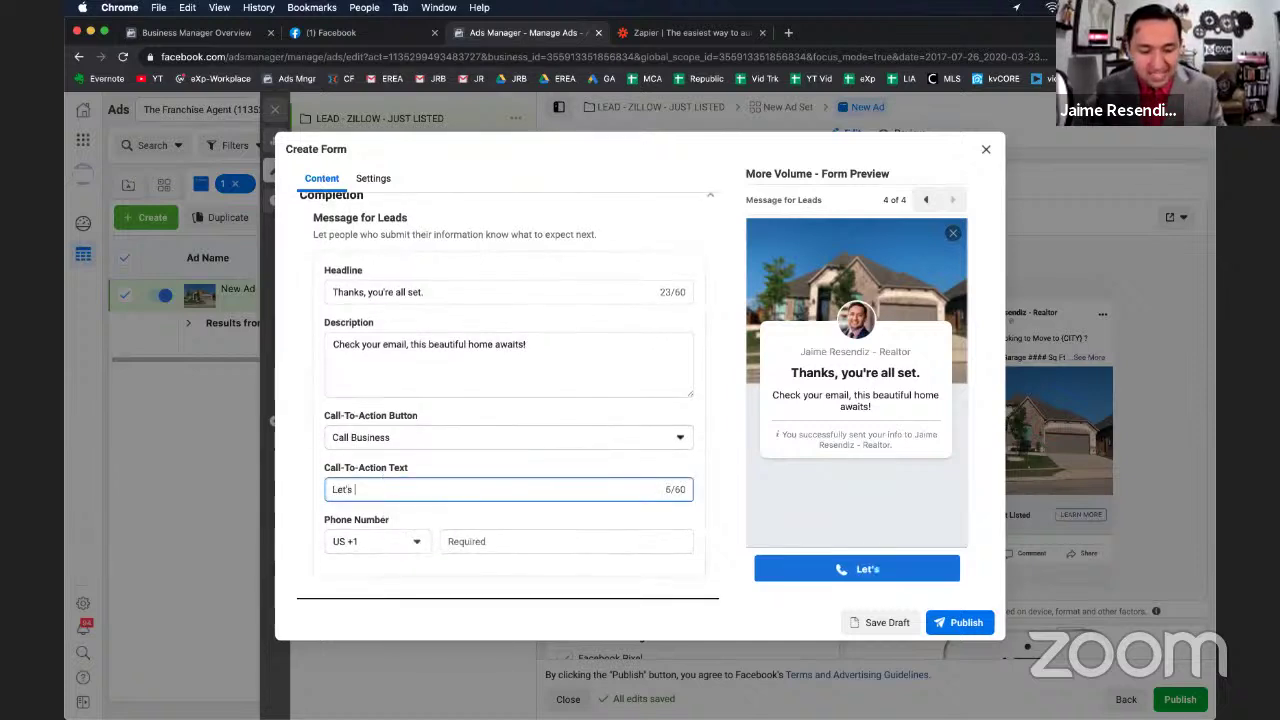
pyautogui.write('Talk')
pyautogui.click(526, 545)
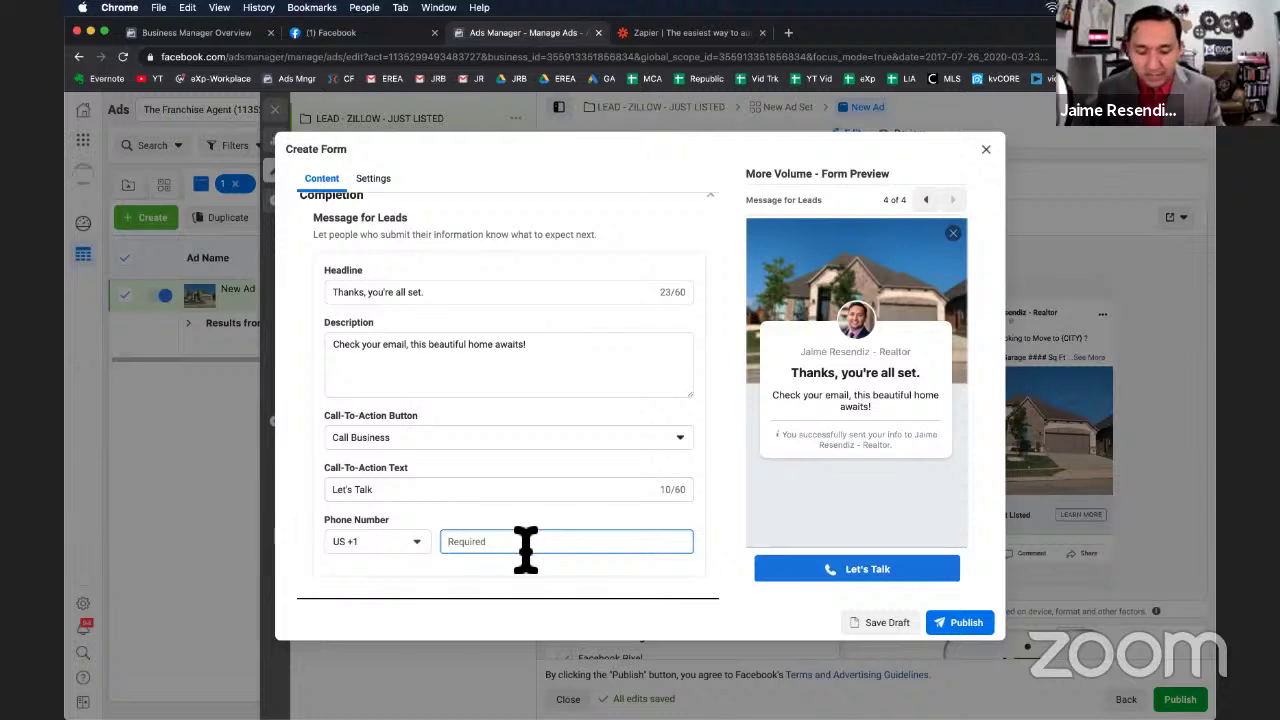
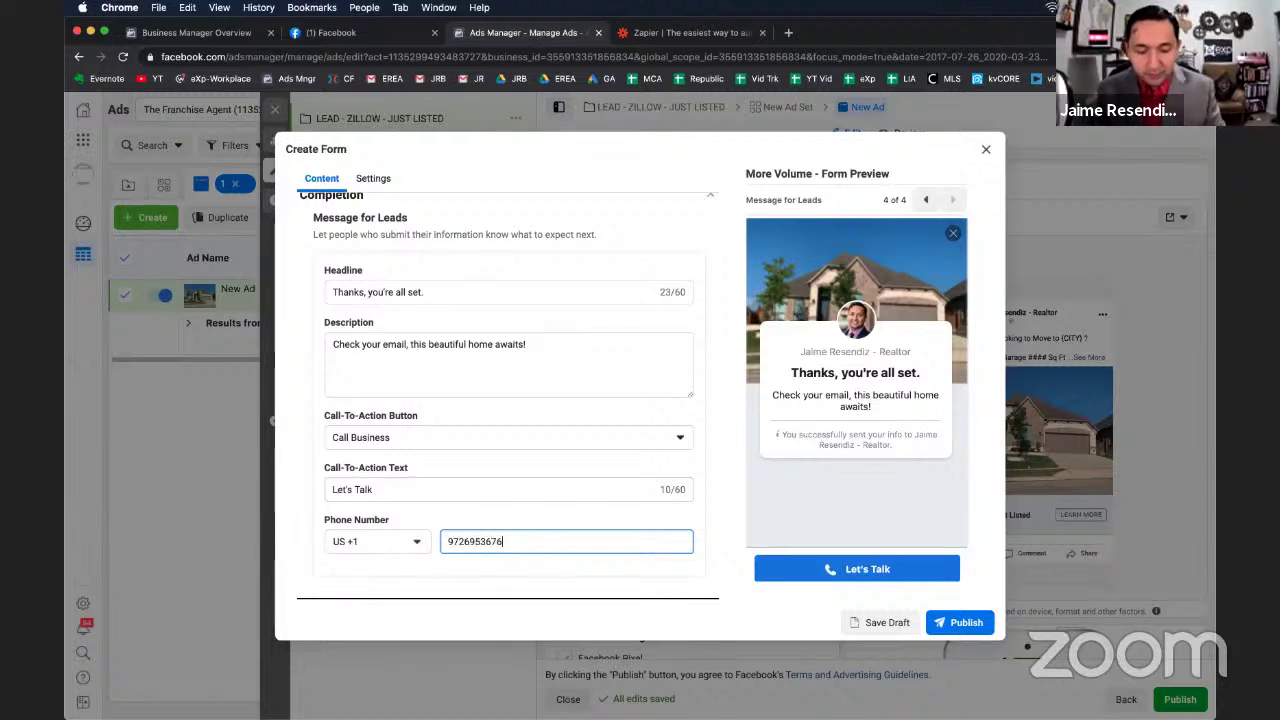
pyautogui.click(960, 630)
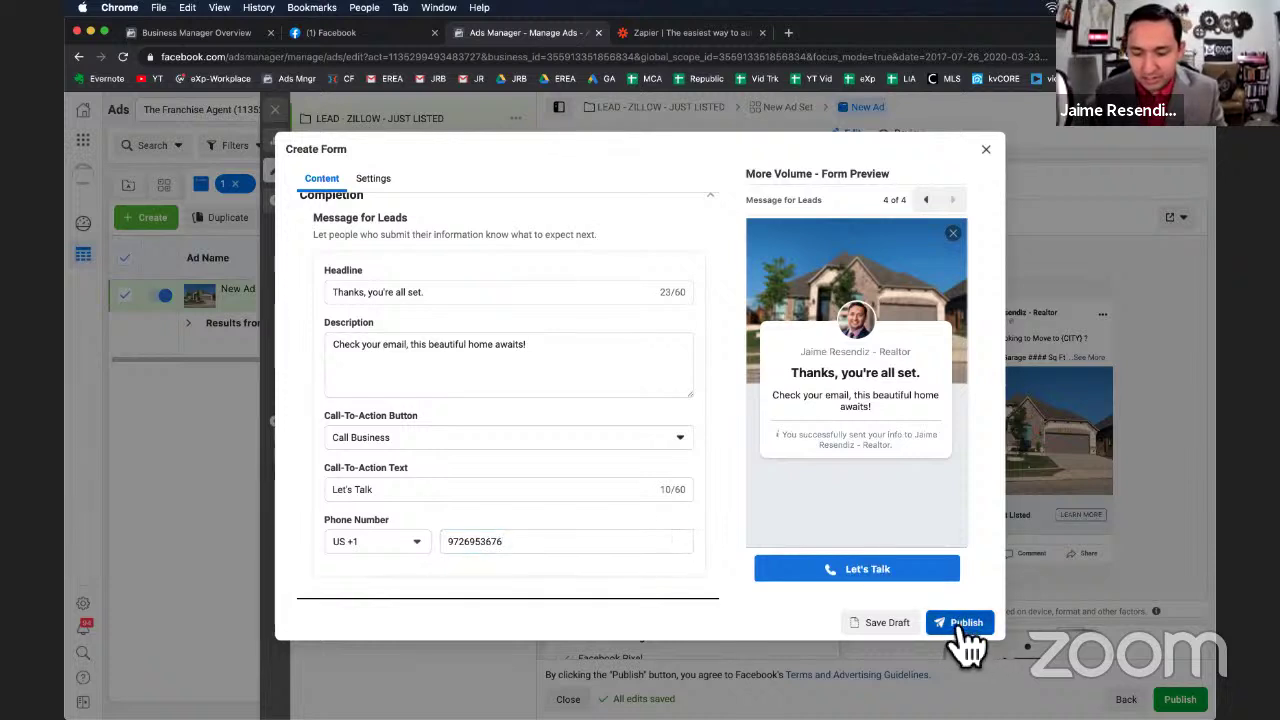
pyautogui.click(965, 632)
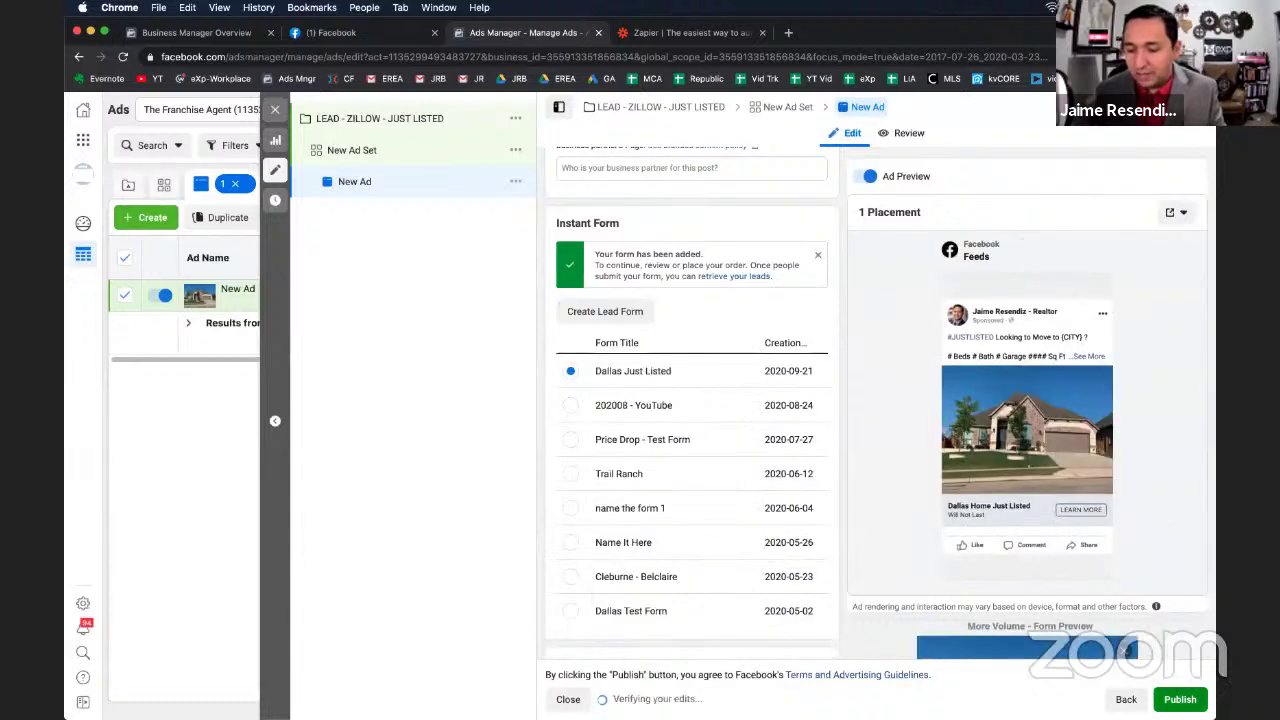
# Close the lead ad editor without publishing and view the campaign's Ad Sets list.
pyautogui.click(276, 109)
pyautogui.click(669, 397)
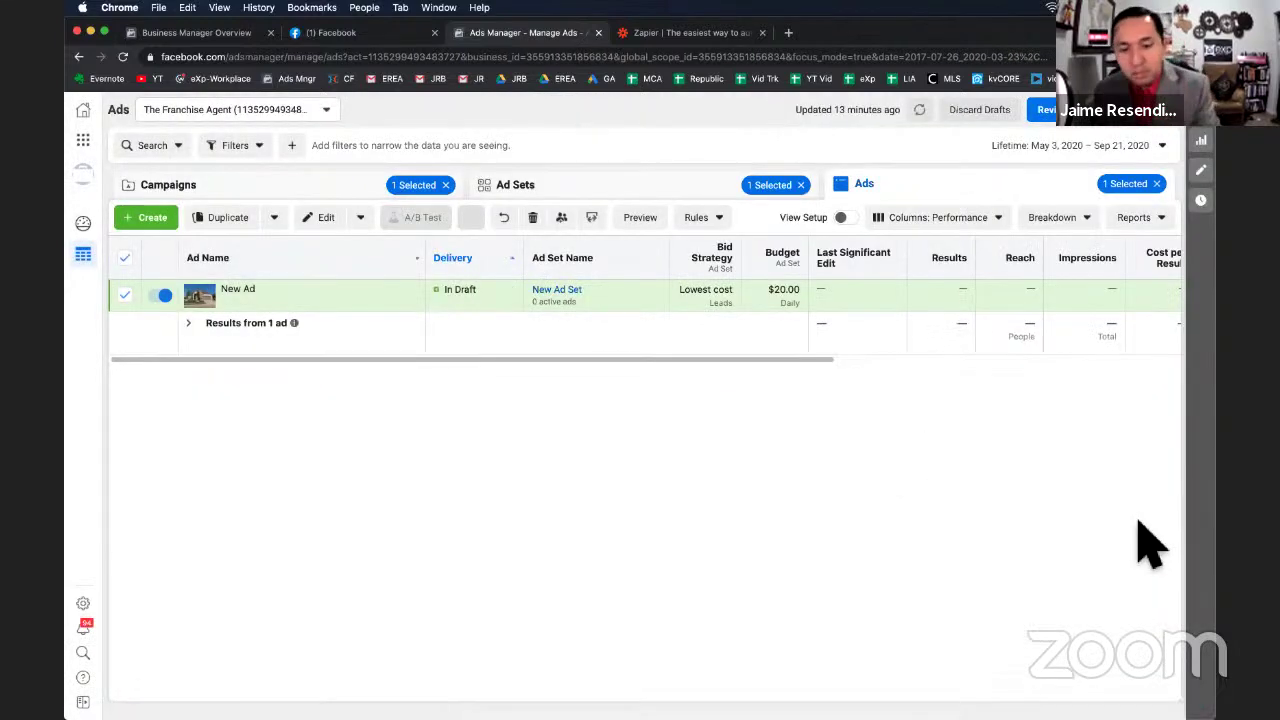
pyautogui.click(621, 193)
pyautogui.moveTo(208, 287)
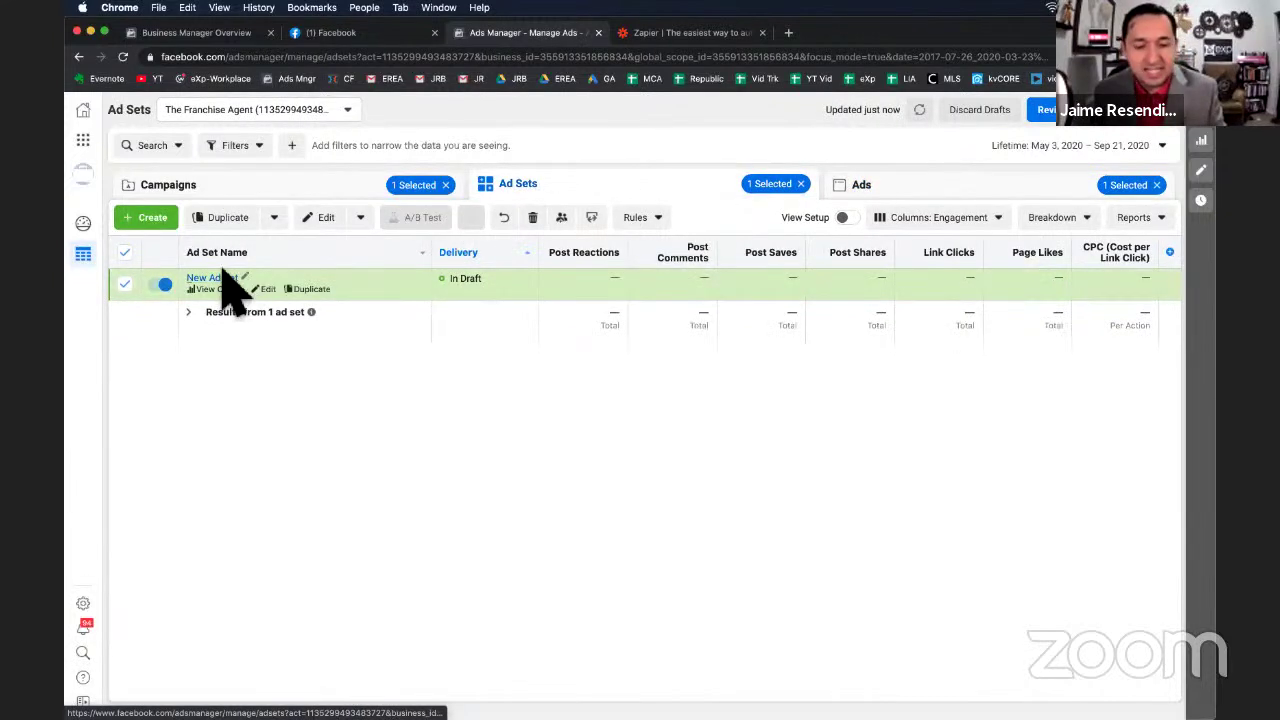
# Duplicate 'New Ad Set' once into its original campaign as 'New Ad Set - Copy'.
pyautogui.click(316, 290)
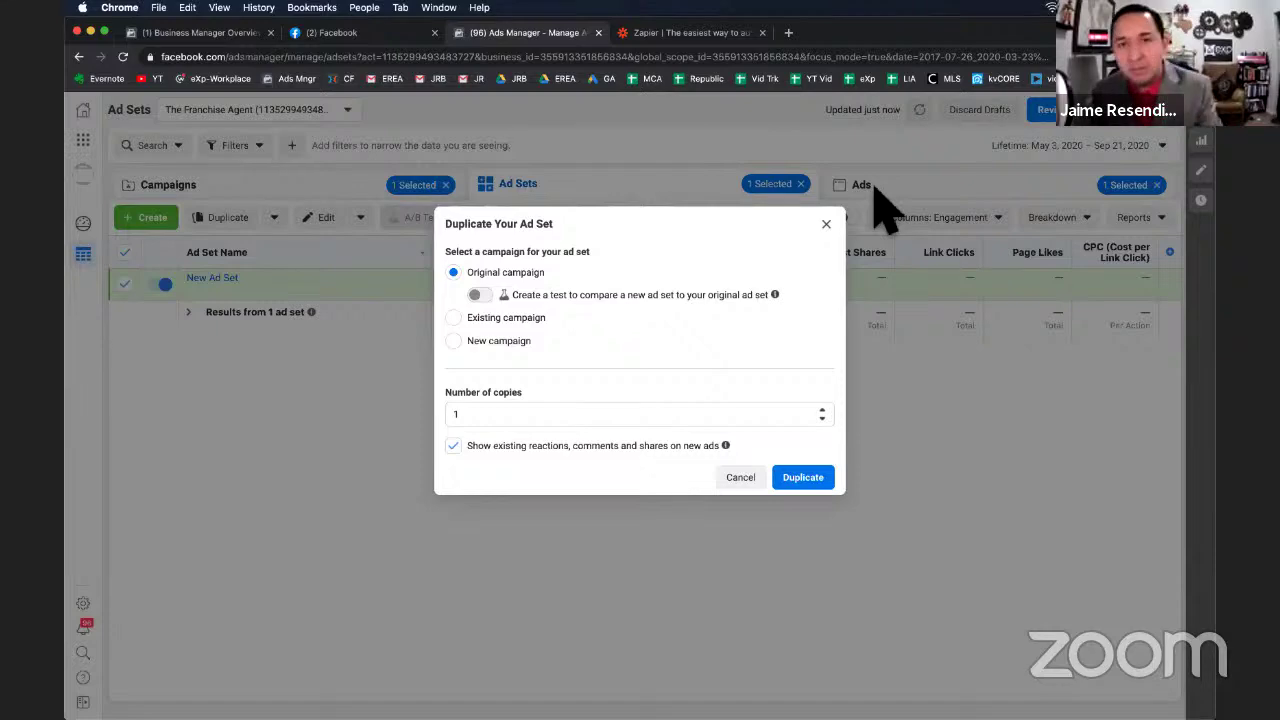
pyautogui.click(822, 488)
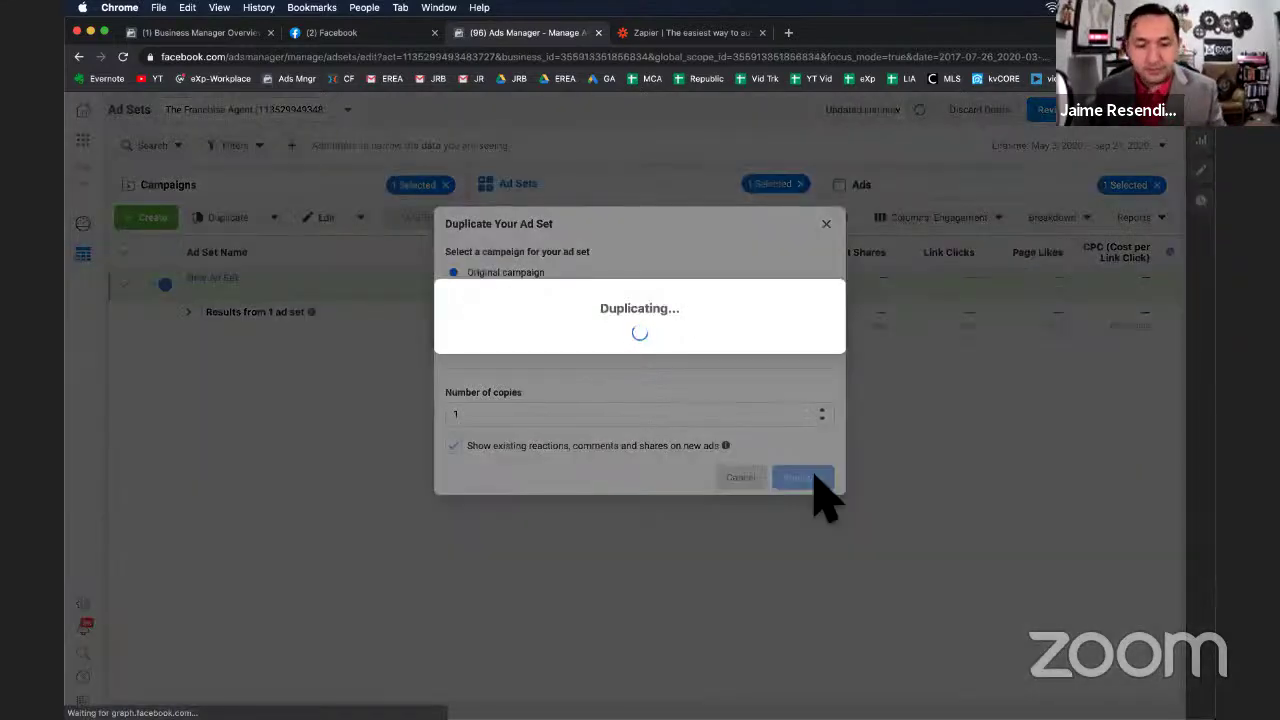
pyautogui.scroll(-15, 820, 495)
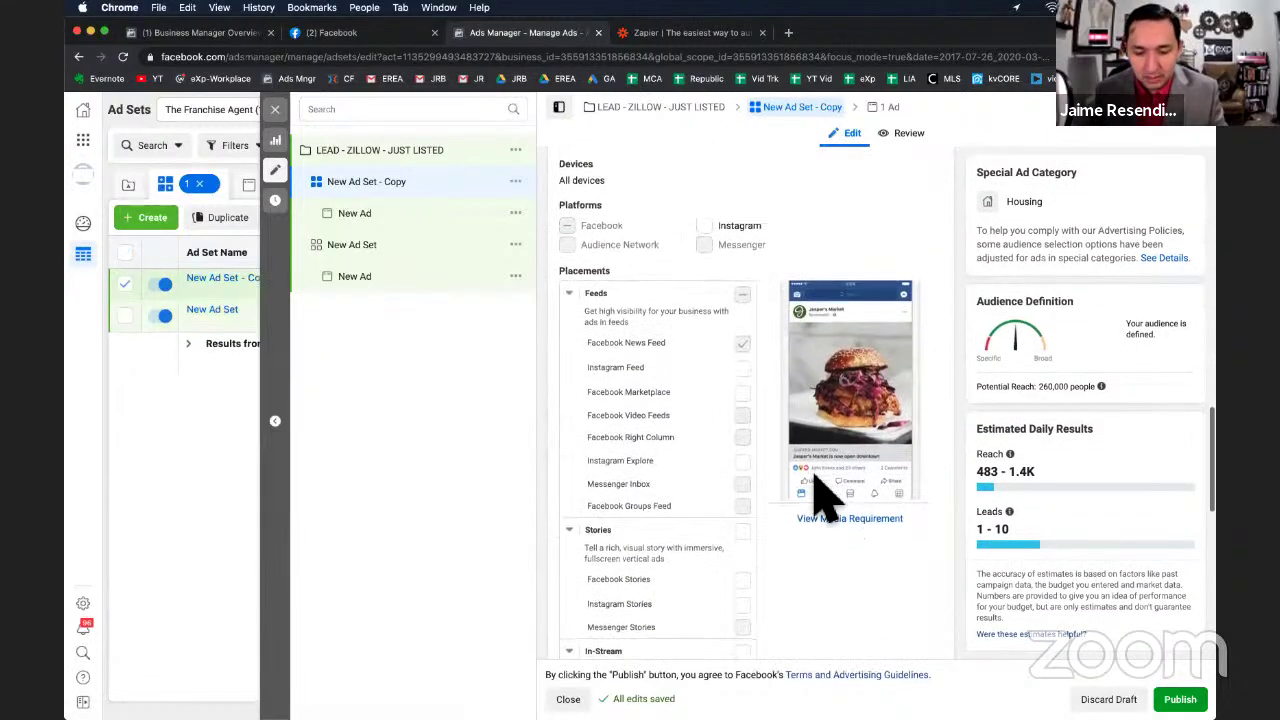
# Remove the Trulia, Homes.com and Zillow interests from the copy's detailed targeting.
pyautogui.scroll(10, 820, 495)
pyautogui.scroll(1, 814, 476)
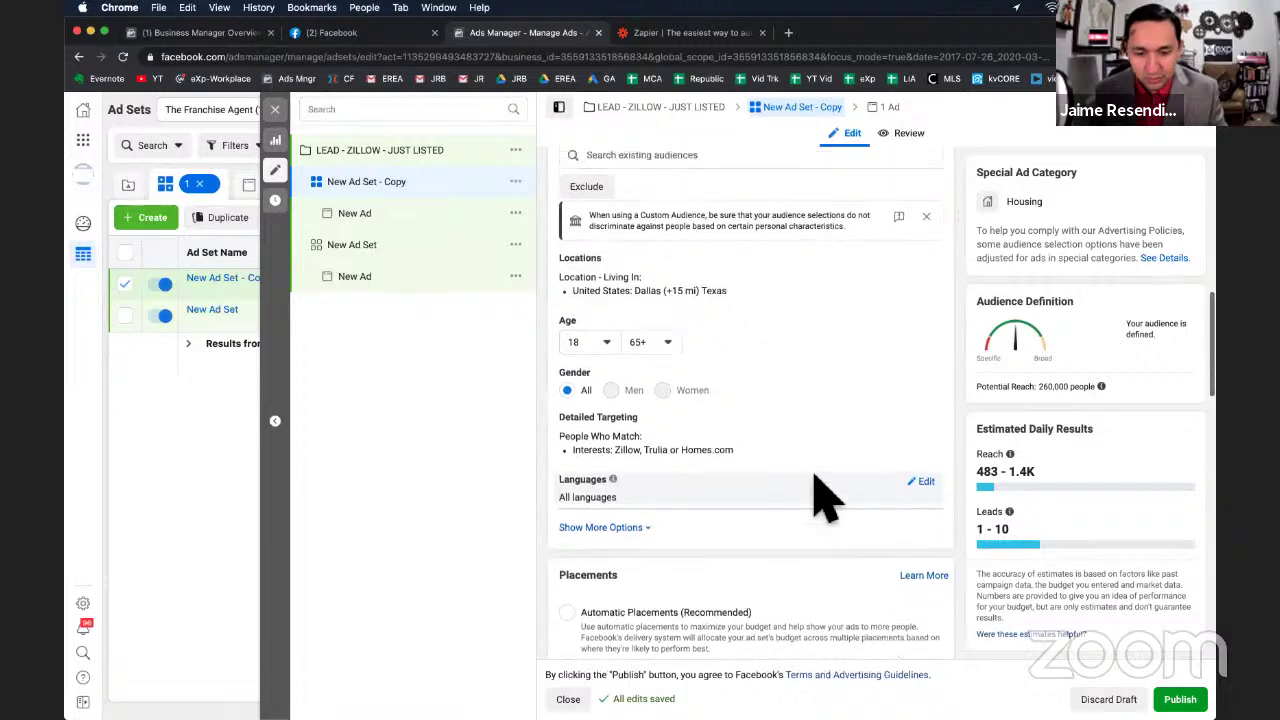
pyautogui.scroll(-1, 814, 476)
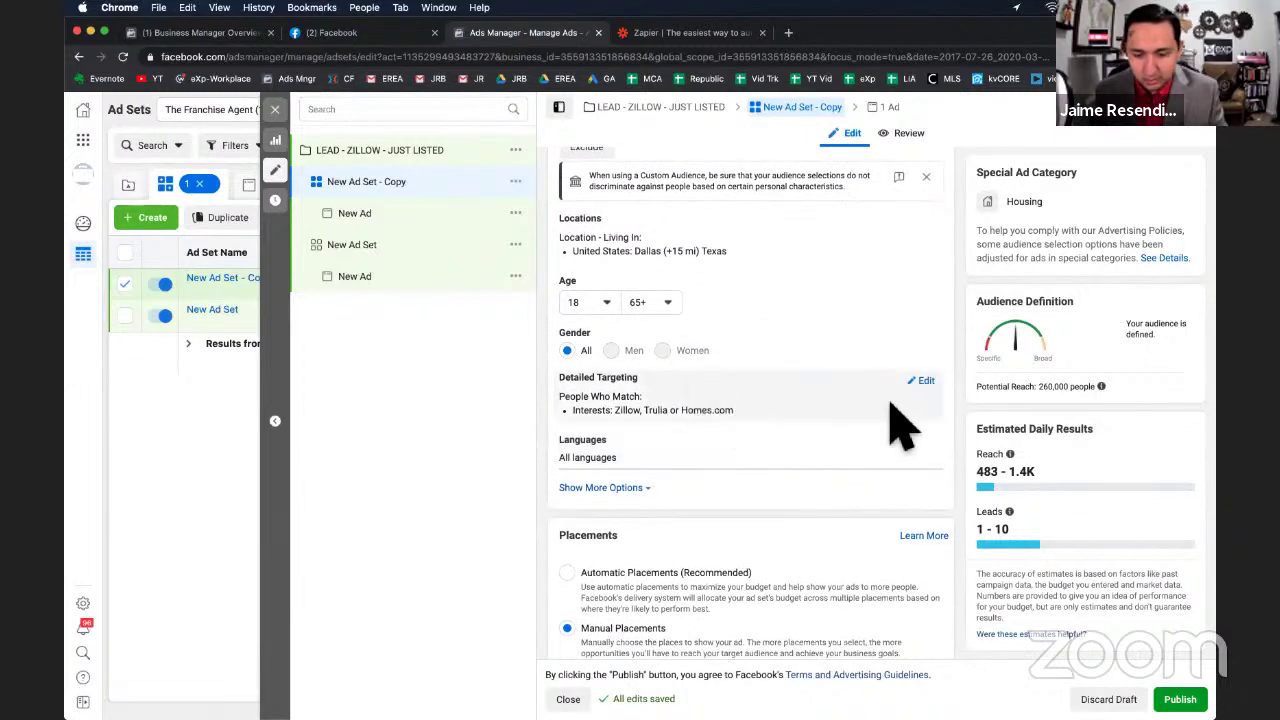
pyautogui.click(921, 381)
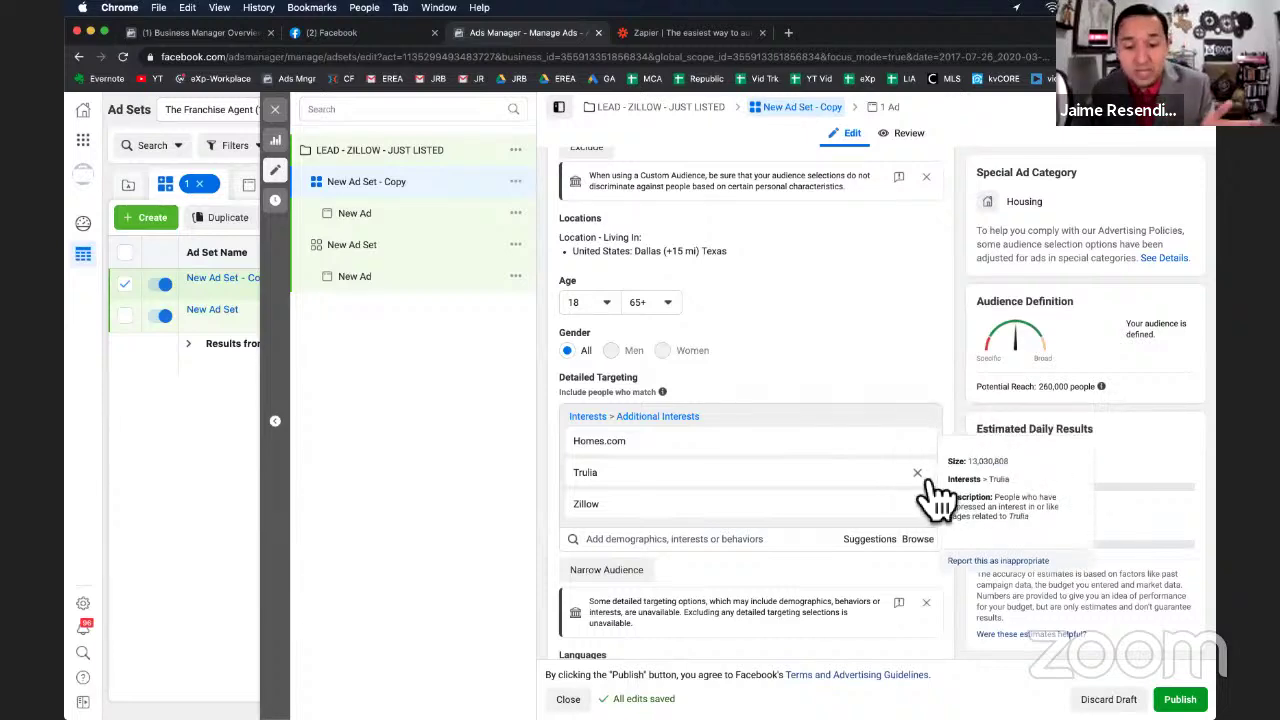
pyautogui.click(917, 472)
pyautogui.click(917, 441)
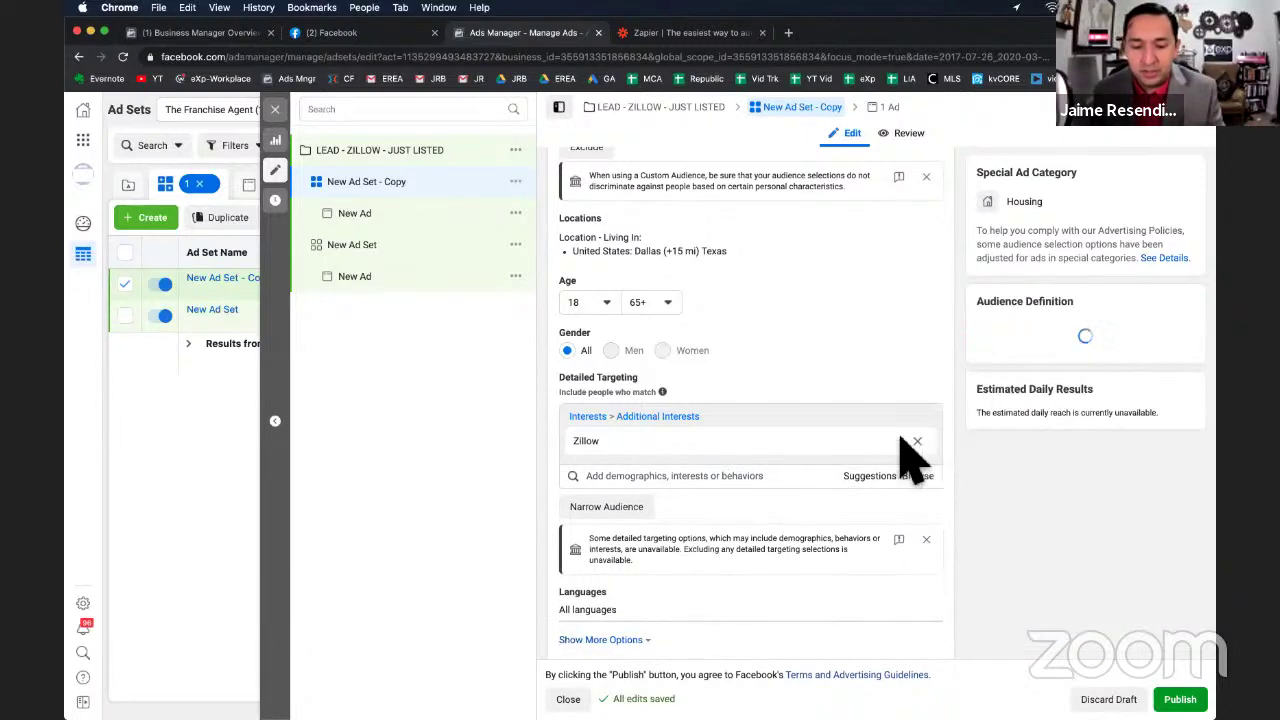
pyautogui.click(916, 443)
# Search 'trulia' and add Trulia back as the only targeted interest.
pyautogui.click(753, 418)
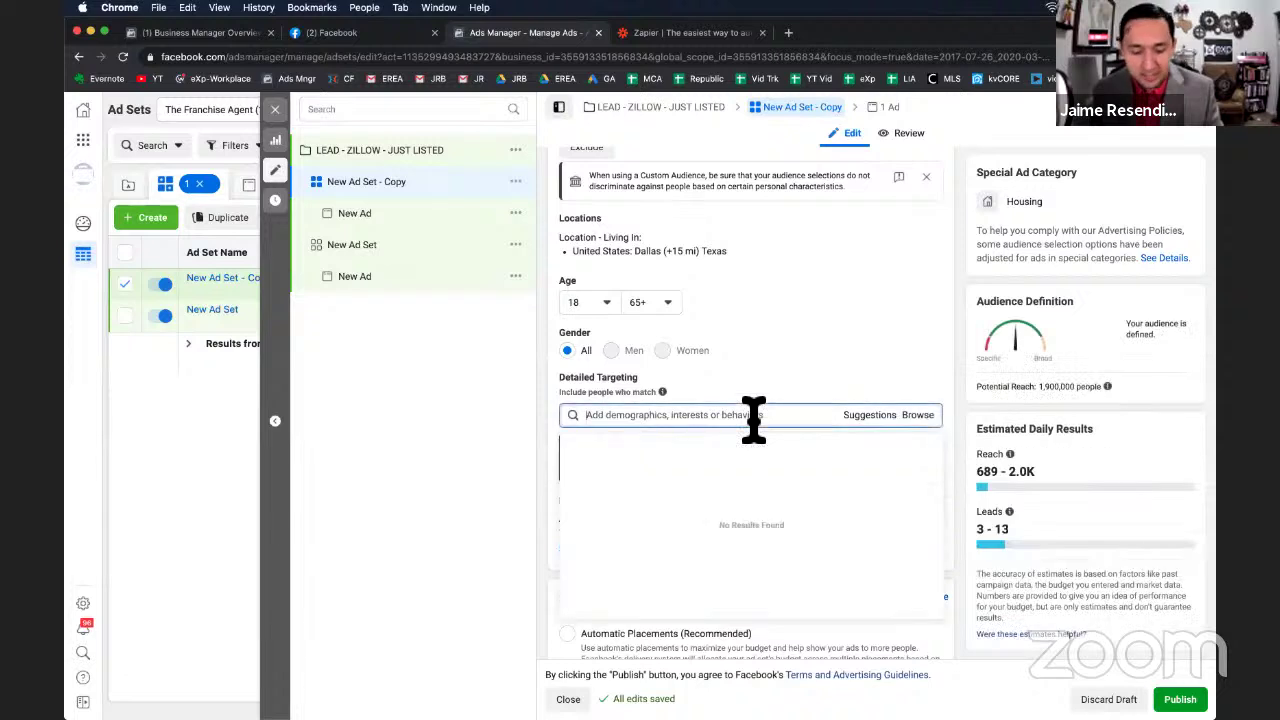
pyautogui.write('trulia')
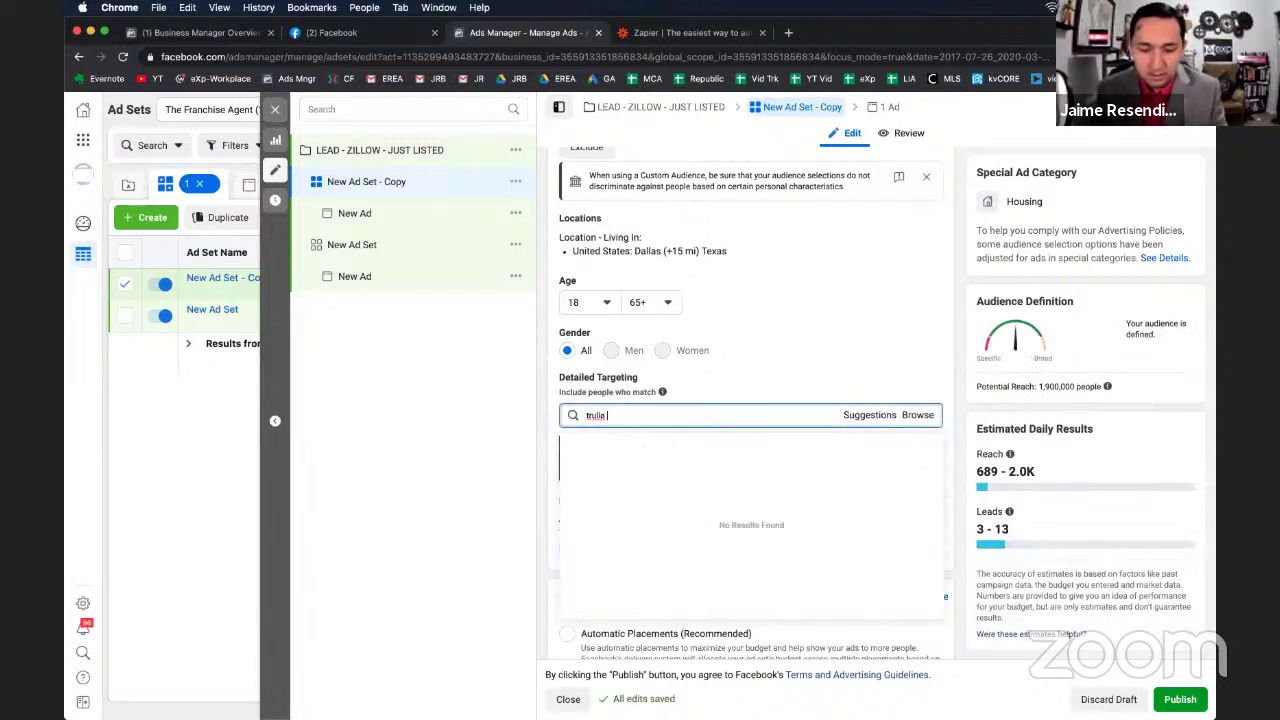
pyautogui.click(613, 442)
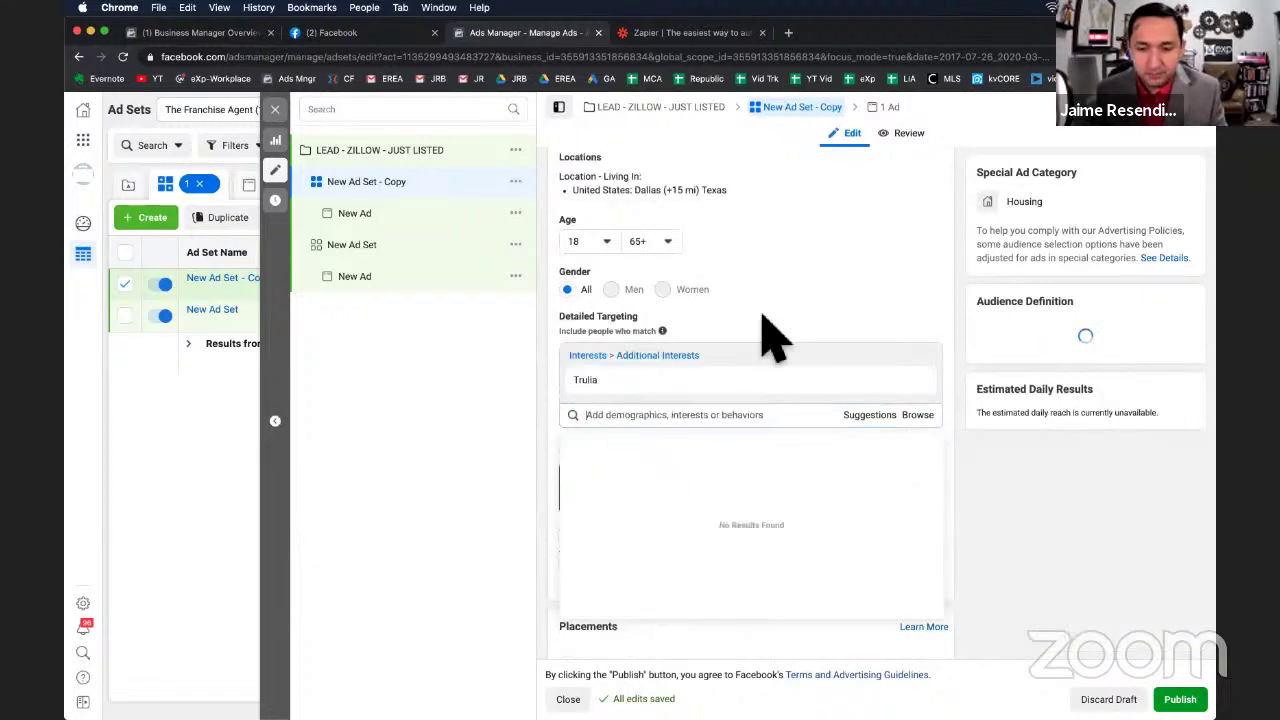
pyautogui.scroll(10, 757, 334)
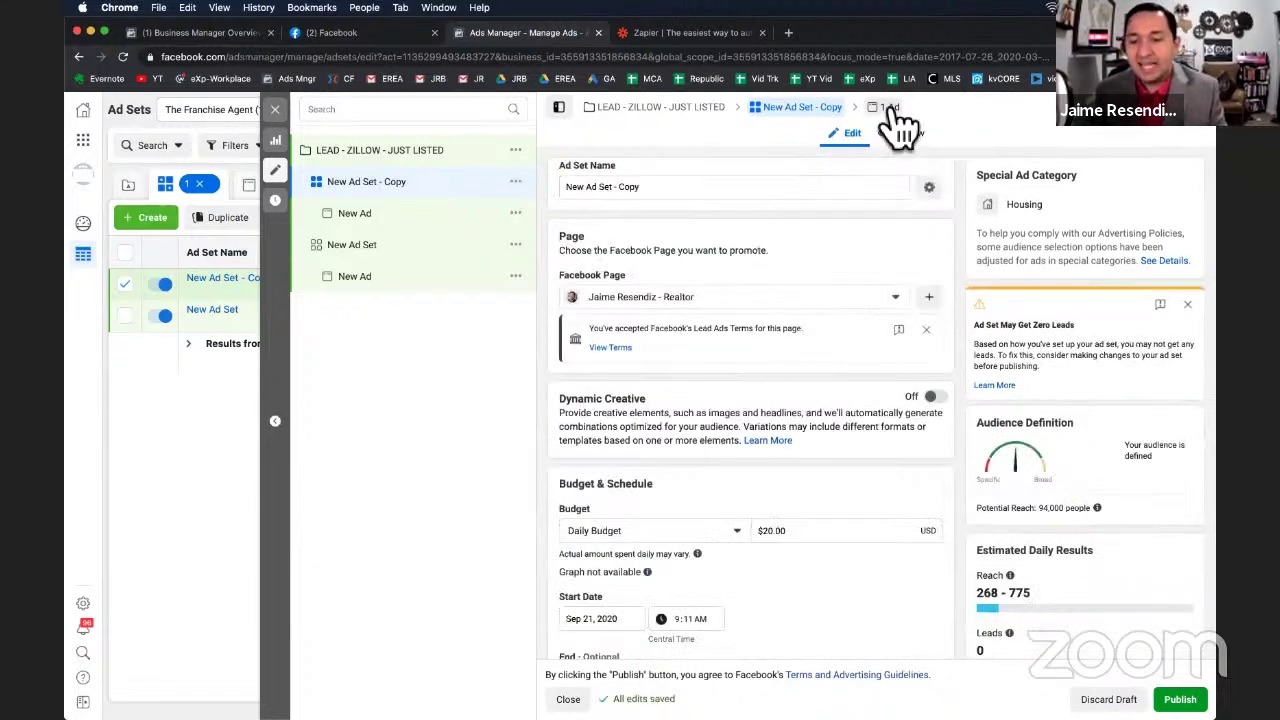
# Close the ad set editor without publishing, leaving both ad sets listed as drafts.
pyautogui.scroll(-15, 900, 480)
pyautogui.scroll(-2, 1012, 527)
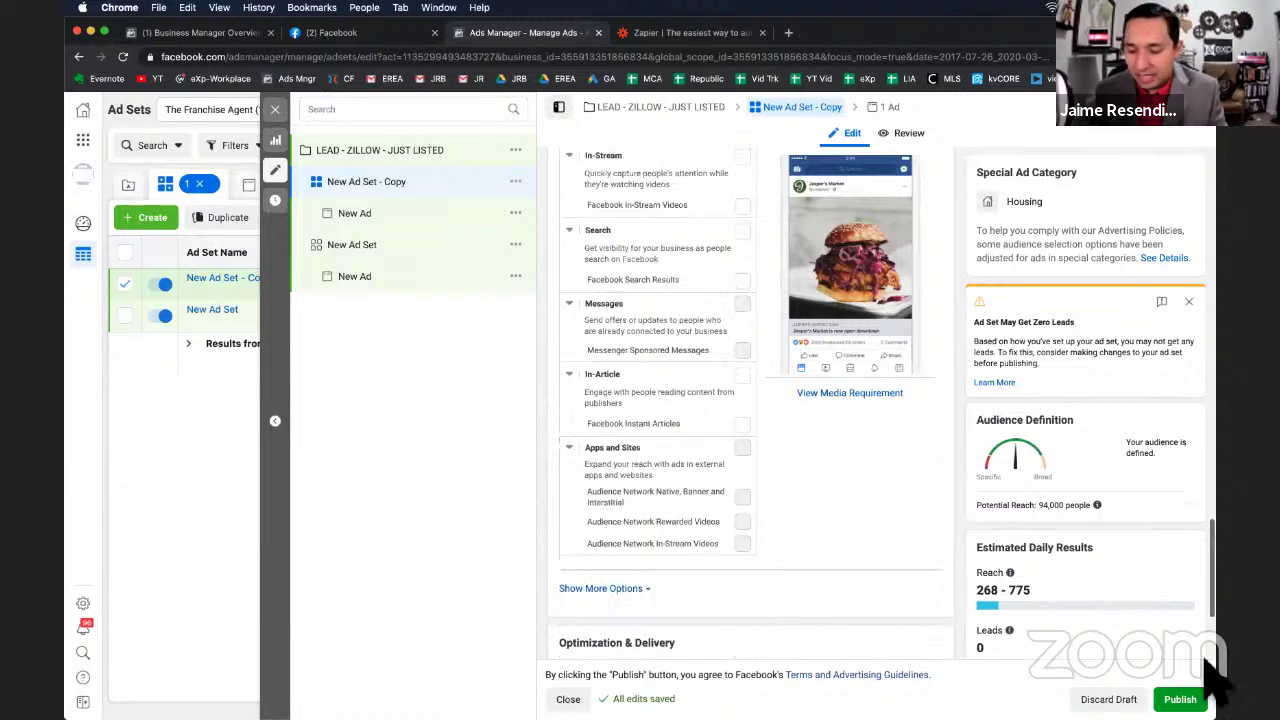
pyautogui.click(276, 111)
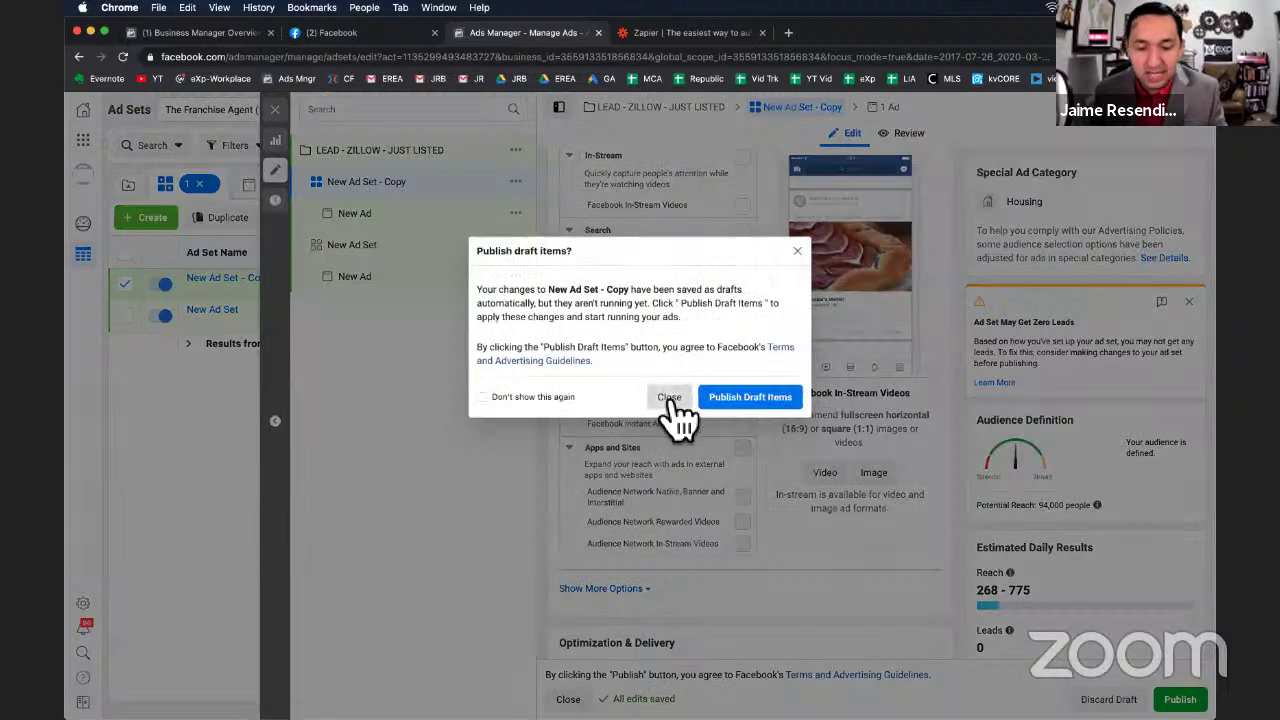
pyautogui.click(672, 399)
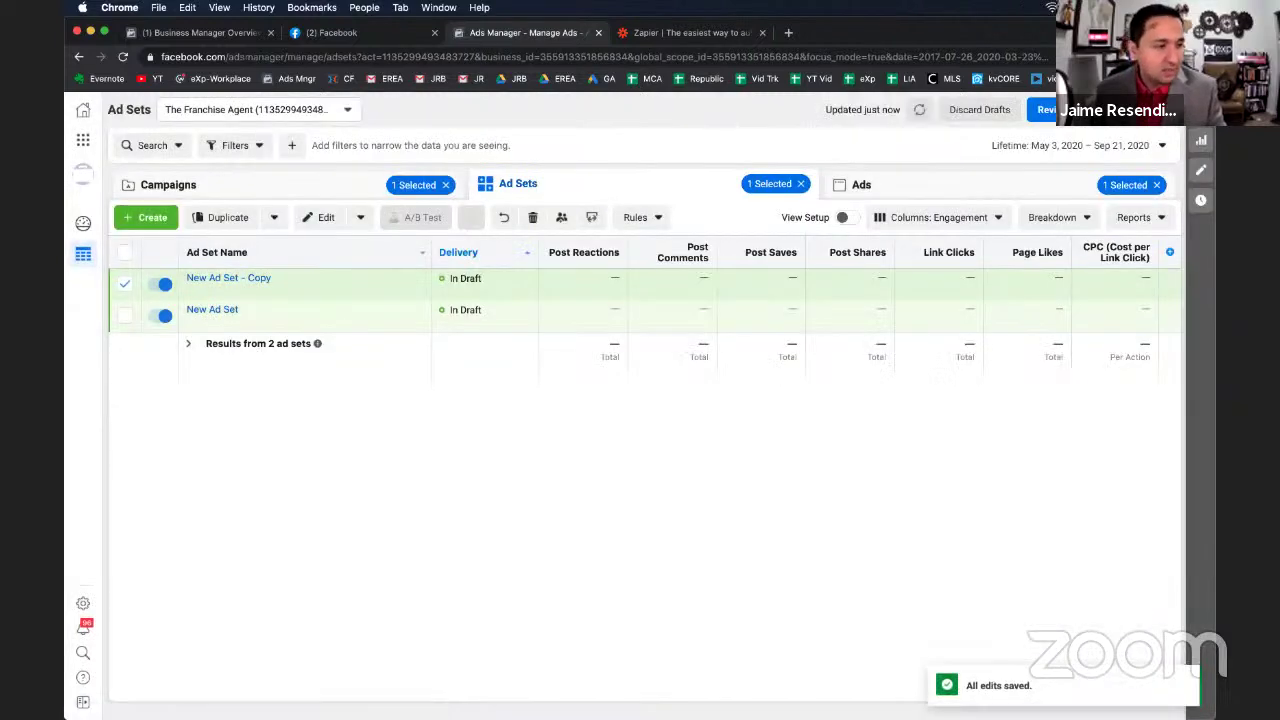